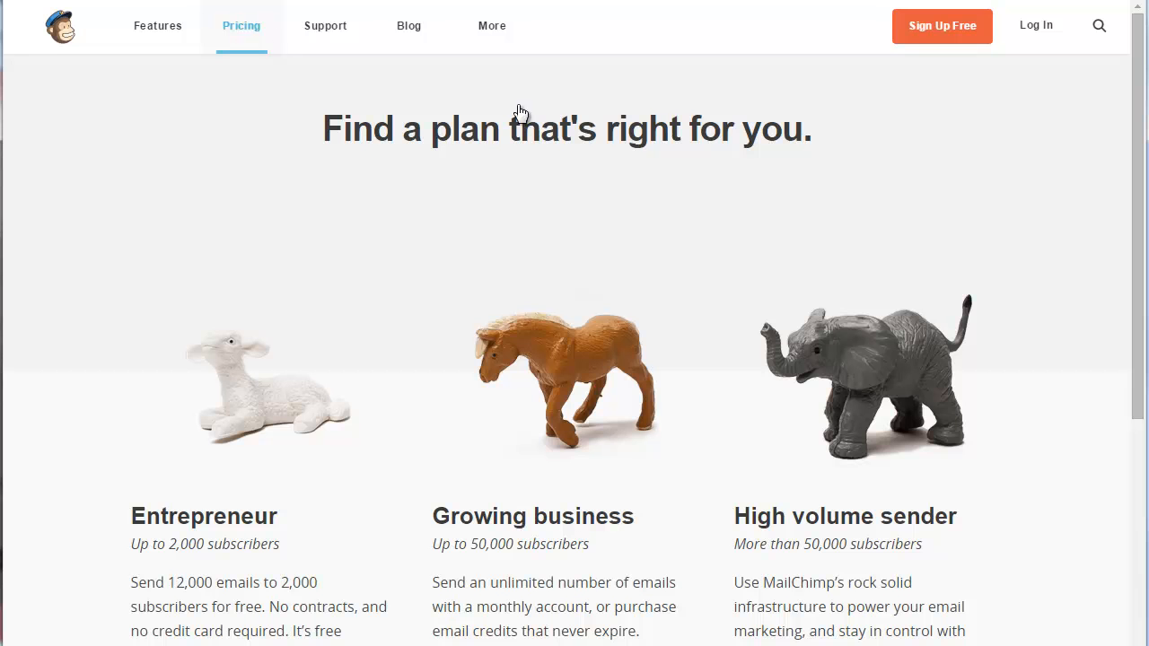
Switch the Growing Business cost calculator's currency to EUR (€)
{"action": "scroll", "coordinate": [1126, 355], "scroll_direction": "down", "scroll_amount": 2}
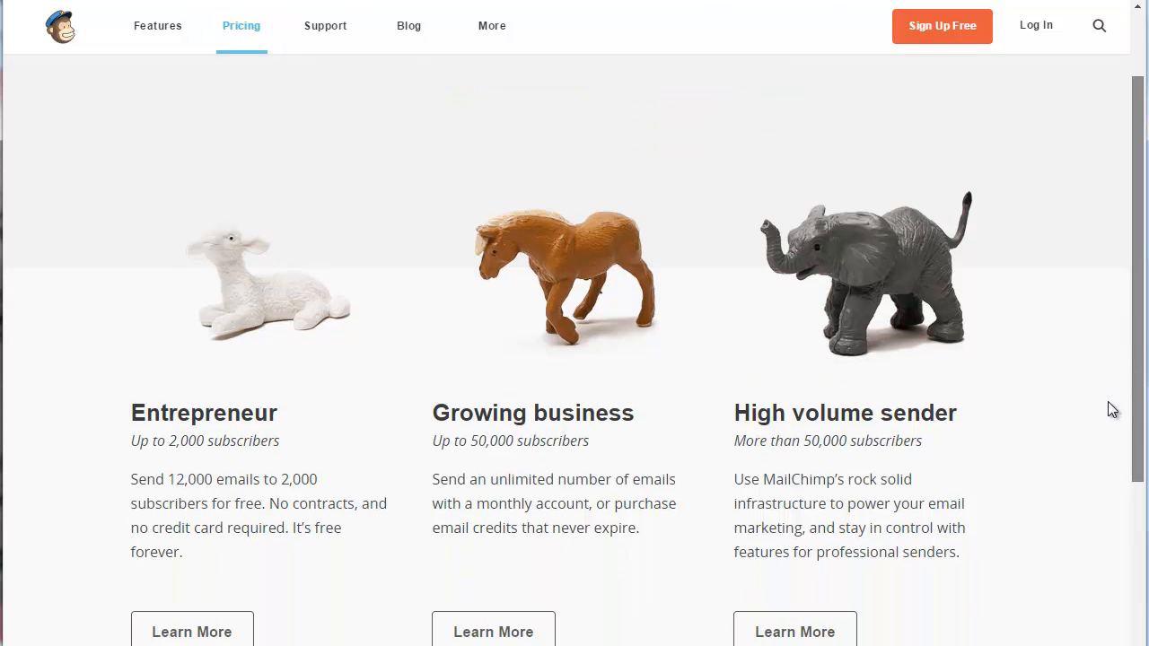
{"action": "scroll", "coordinate": [1110, 415], "scroll_direction": "down", "scroll_amount": 5}
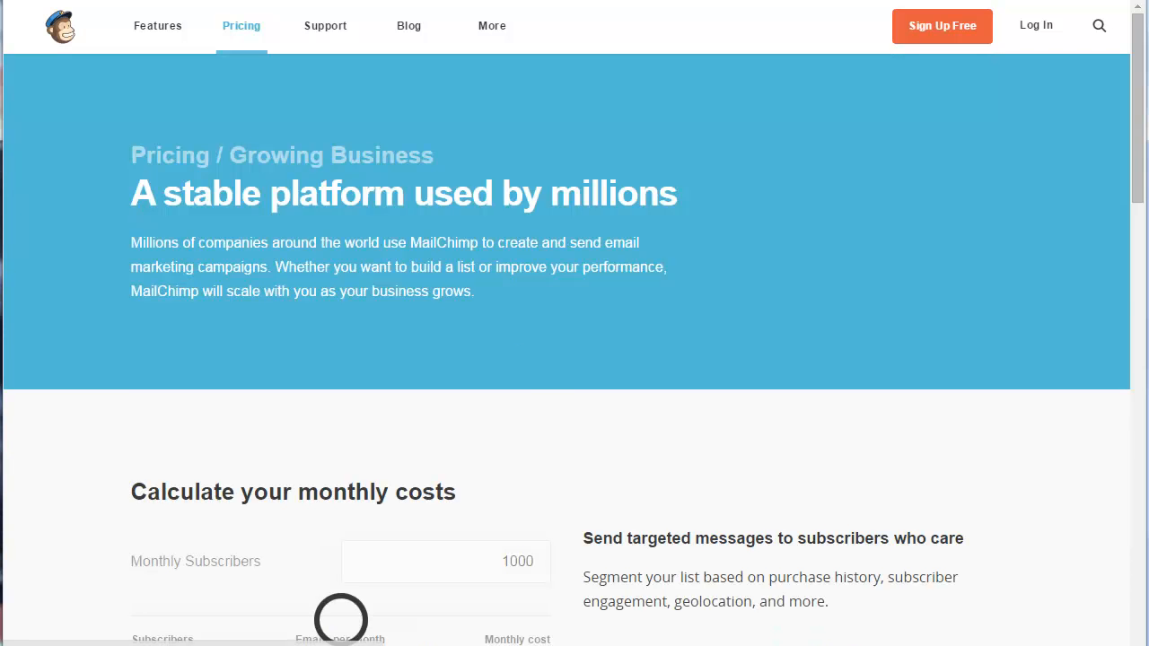
{"action": "scroll", "coordinate": [1130, 222], "scroll_direction": "down", "scroll_amount": 2}
{"action": "scroll", "coordinate": [1128, 226], "scroll_direction": "down", "scroll_amount": 4}
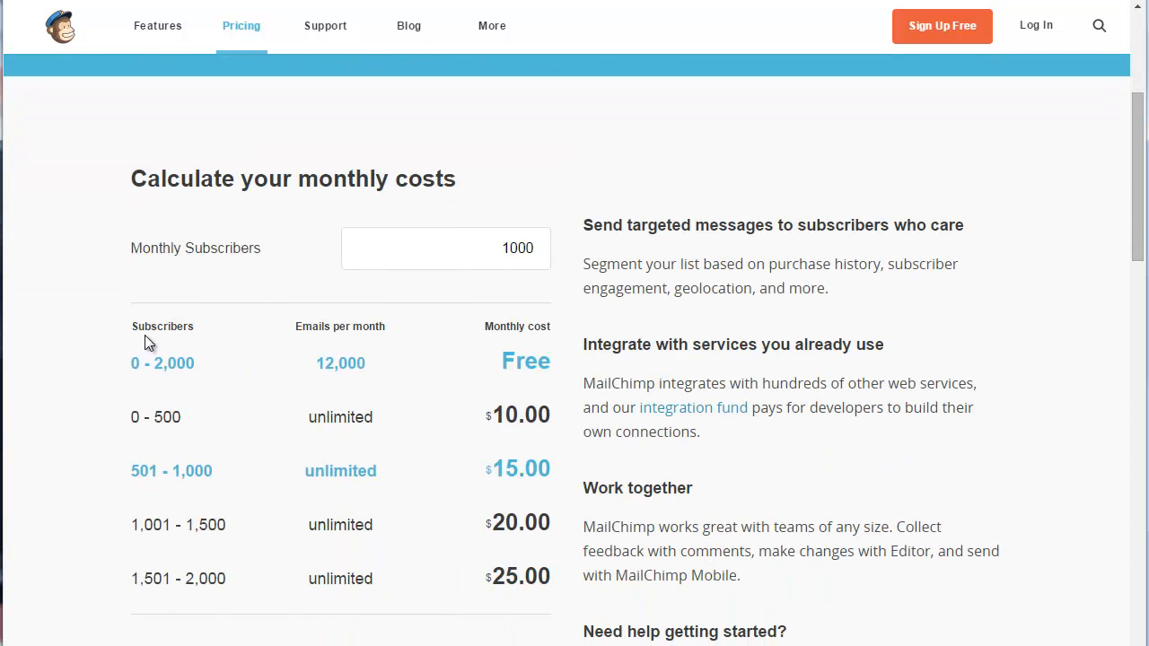
{"action": "left_click_drag", "start_coordinate": [129, 362], "coordinate": [201, 363]}
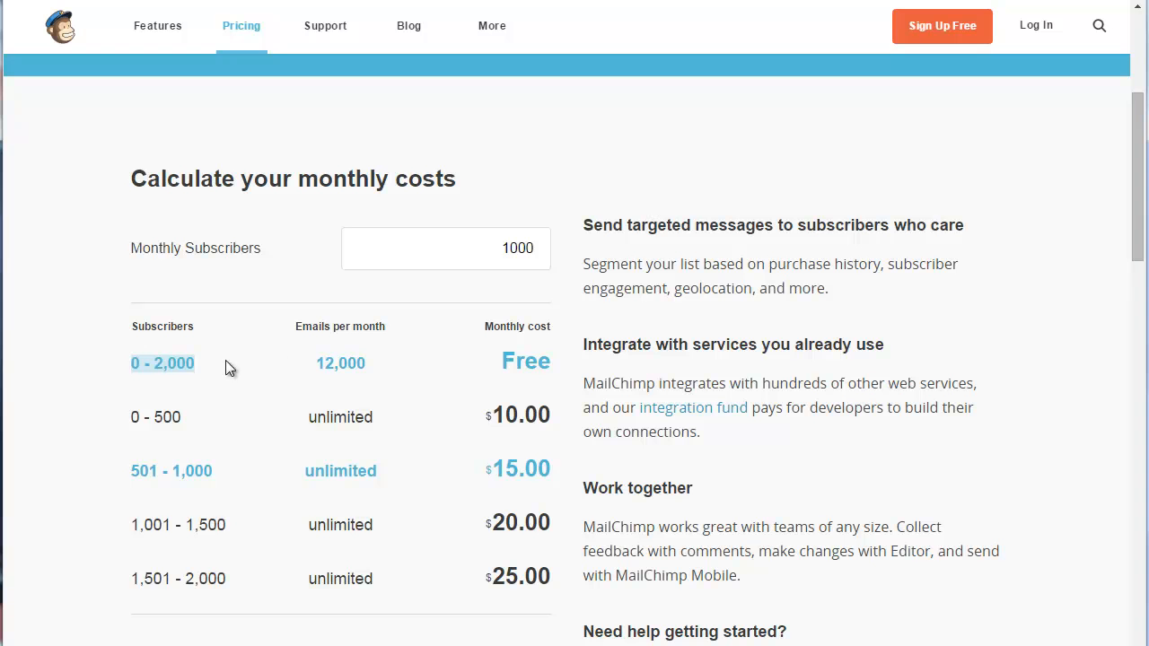
{"action": "left_click_drag", "start_coordinate": [311, 360], "coordinate": [362, 364]}
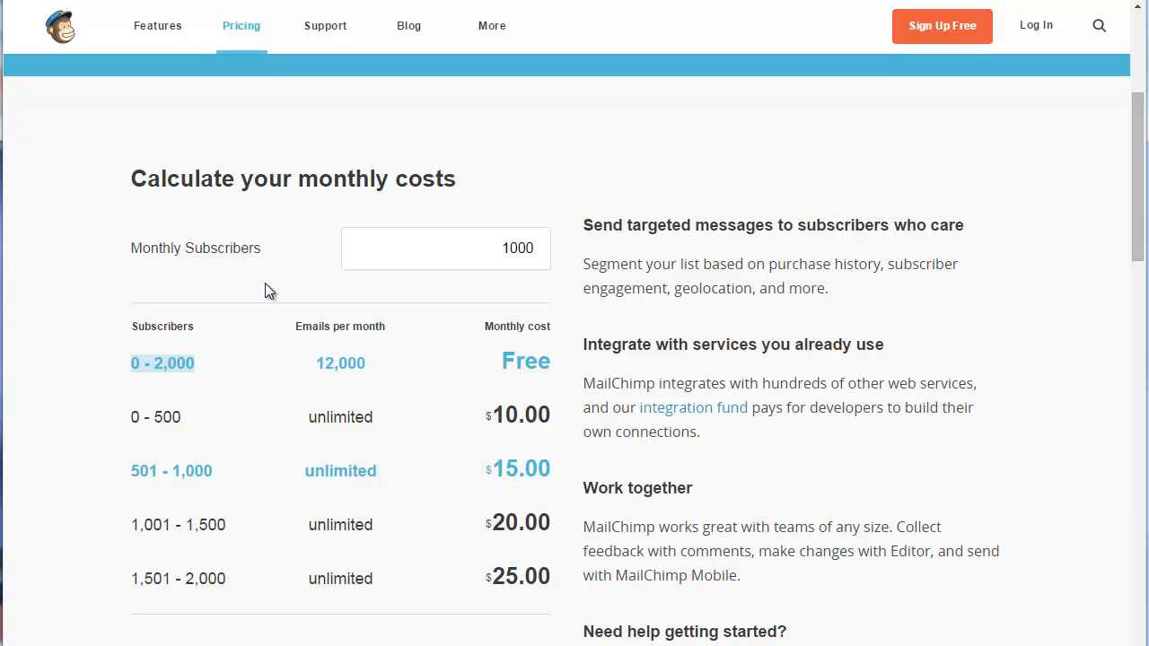
{"action": "left_click_drag", "start_coordinate": [1141, 226], "coordinate": [1123, 288]}
{"action": "left_click", "coordinate": [214, 439]}
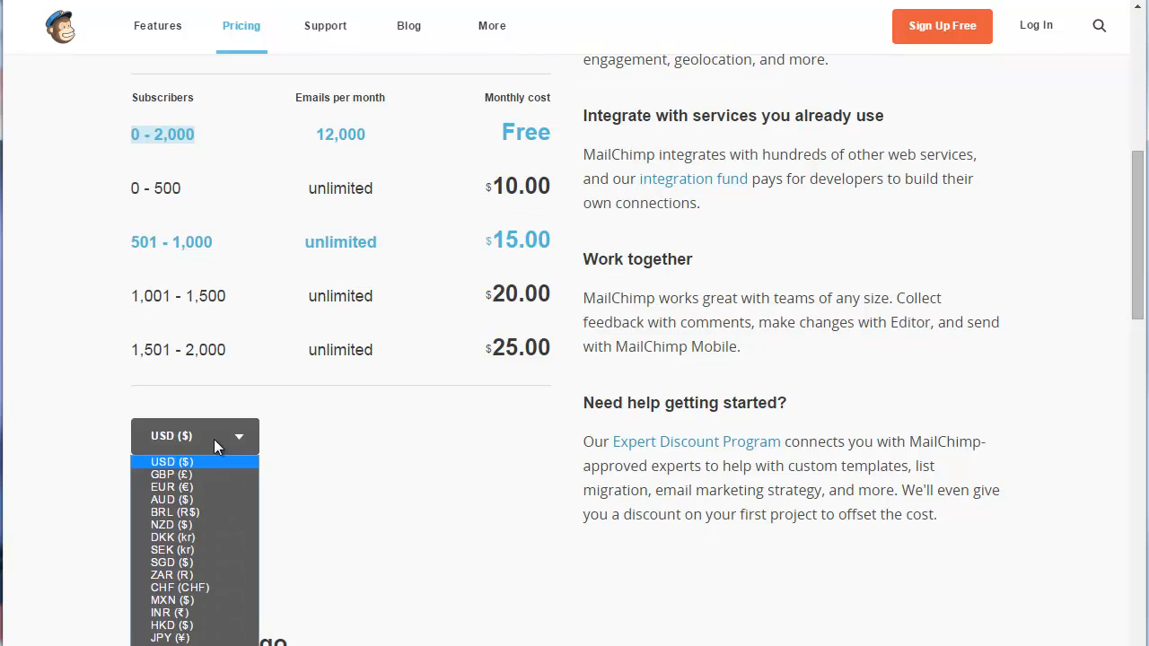
{"action": "left_click", "coordinate": [193, 486]}
{"action": "left_click_drag", "start_coordinate": [1137, 185], "coordinate": [1131, 127]}
Enter 10,000 monthly subscribers to get €72.42 per month in the 5,801–10,000 tier
{"action": "left_click", "coordinate": [508, 244]}
{"action": "left_click_drag", "start_coordinate": [508, 244], "coordinate": [579, 255]}
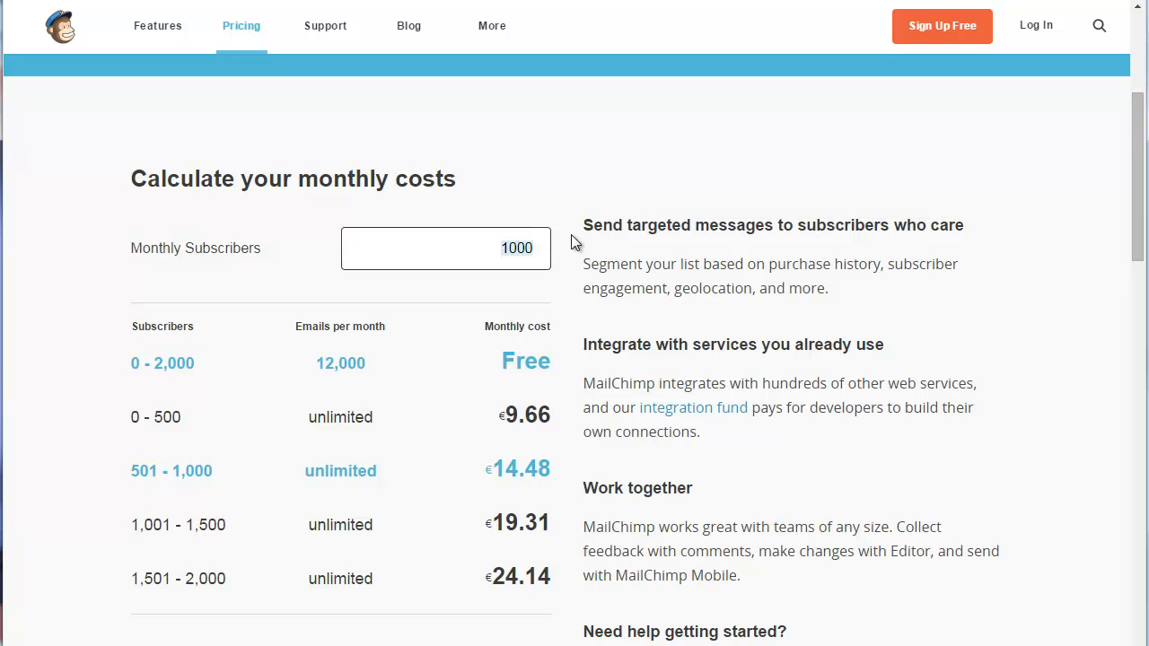
{"action": "type", "text": "5000"}
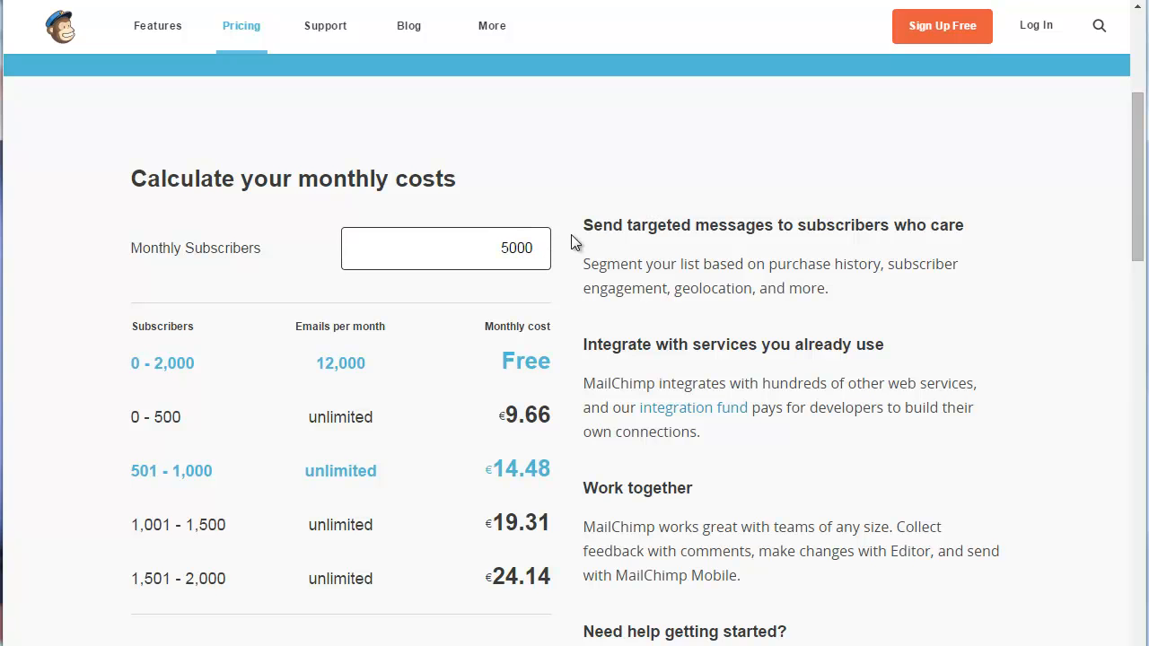
{"action": "left_click", "coordinate": [325, 417]}
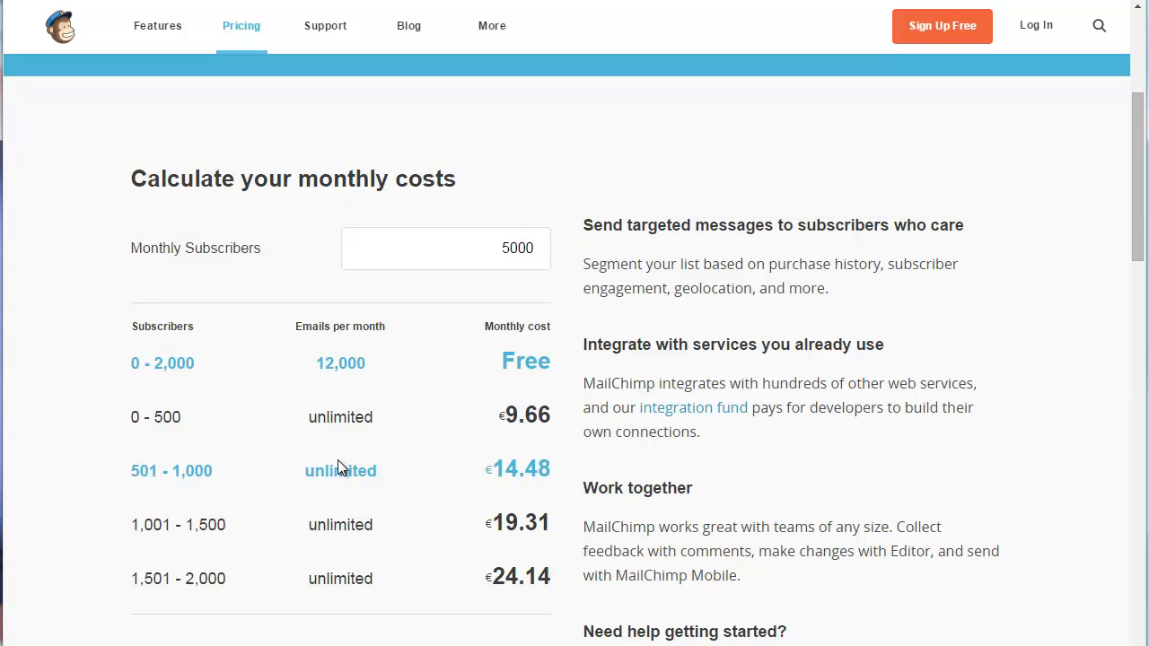
{"action": "left_click_drag", "start_coordinate": [505, 248], "coordinate": [576, 256]}
{"action": "key", "text": "BackSpace"}
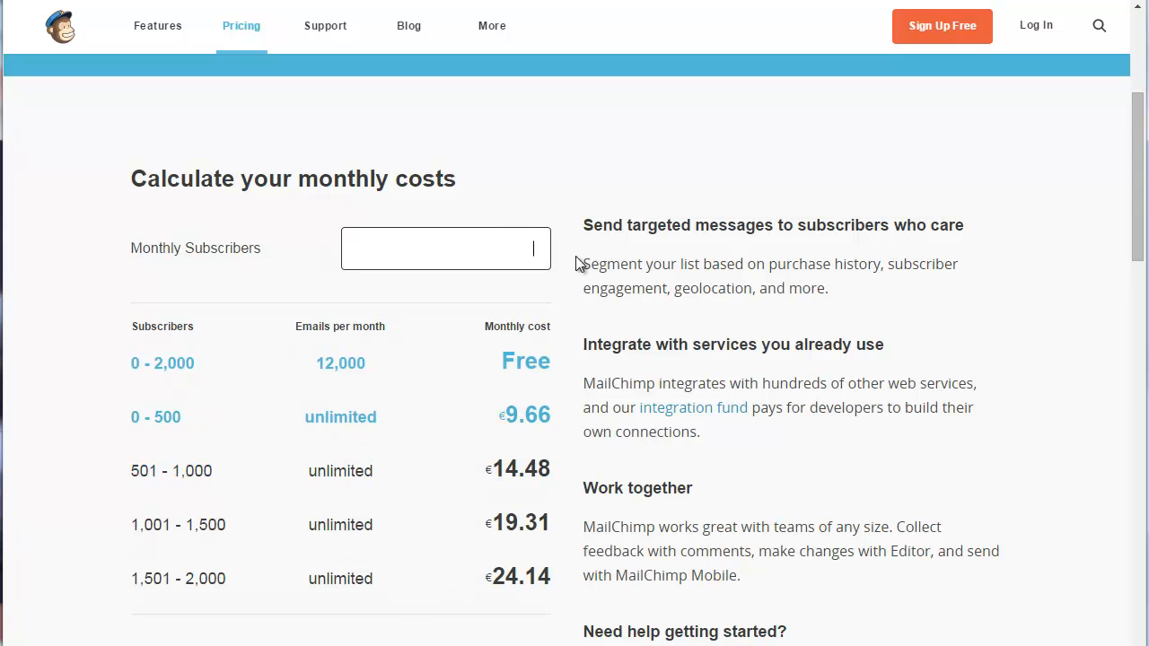
{"action": "type", "text": "10000"}
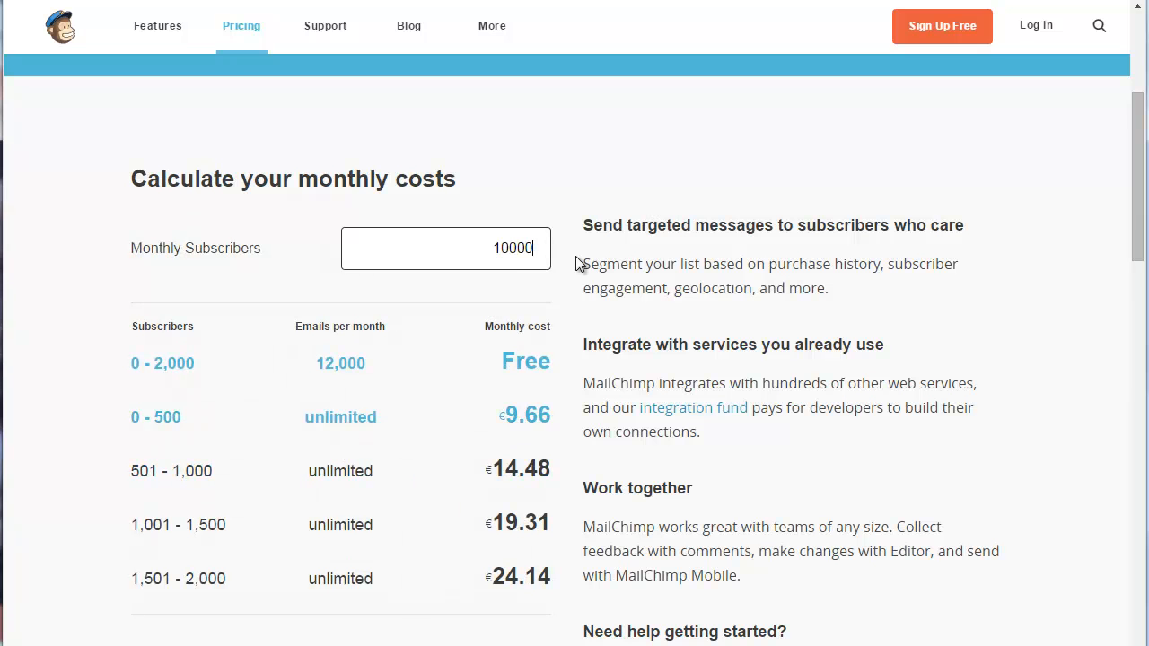
{"action": "left_click", "coordinate": [491, 415]}
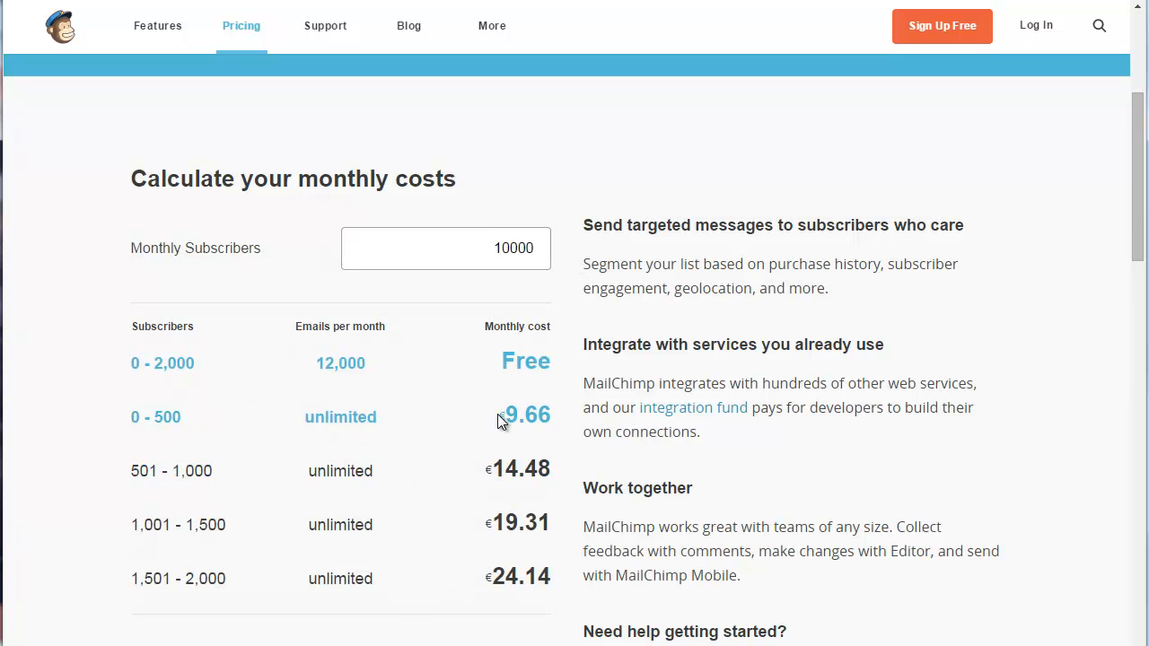
{"action": "left_click", "coordinate": [537, 249]}
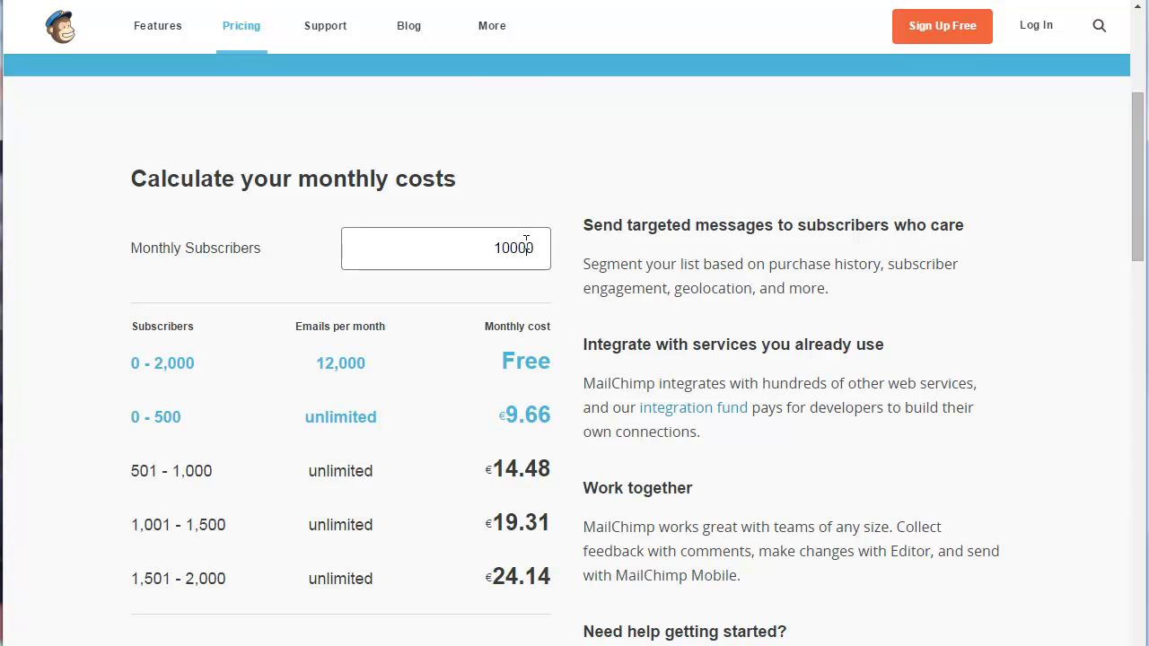
{"action": "key", "text": "Return"}
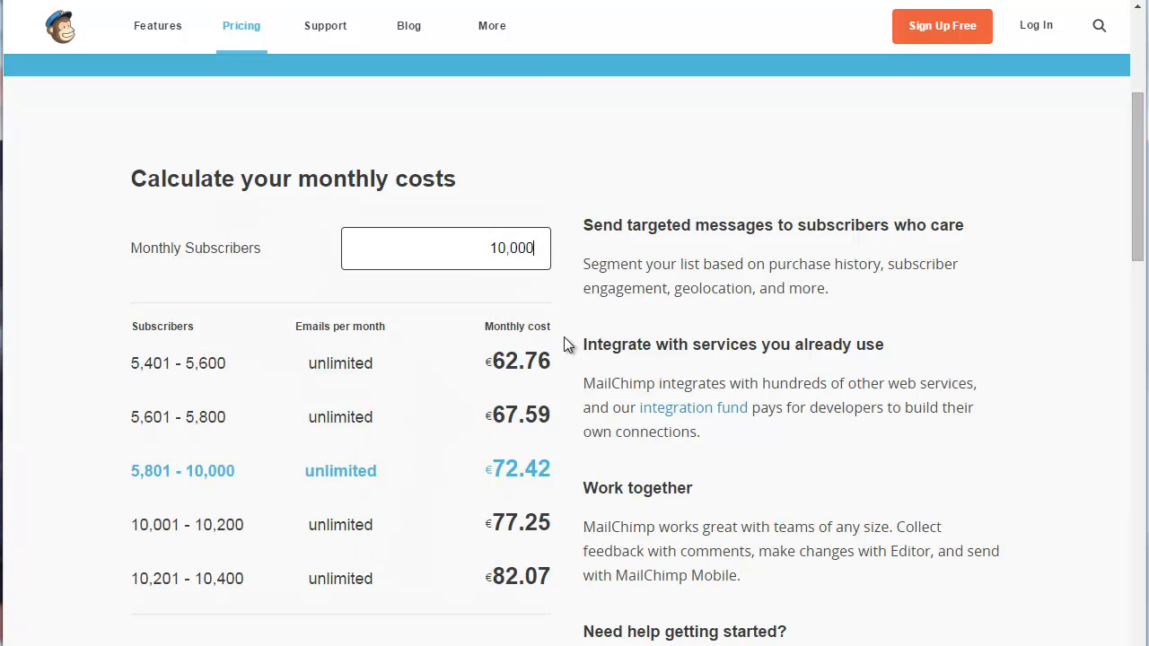
{"action": "left_click_drag", "start_coordinate": [492, 468], "coordinate": [546, 465]}
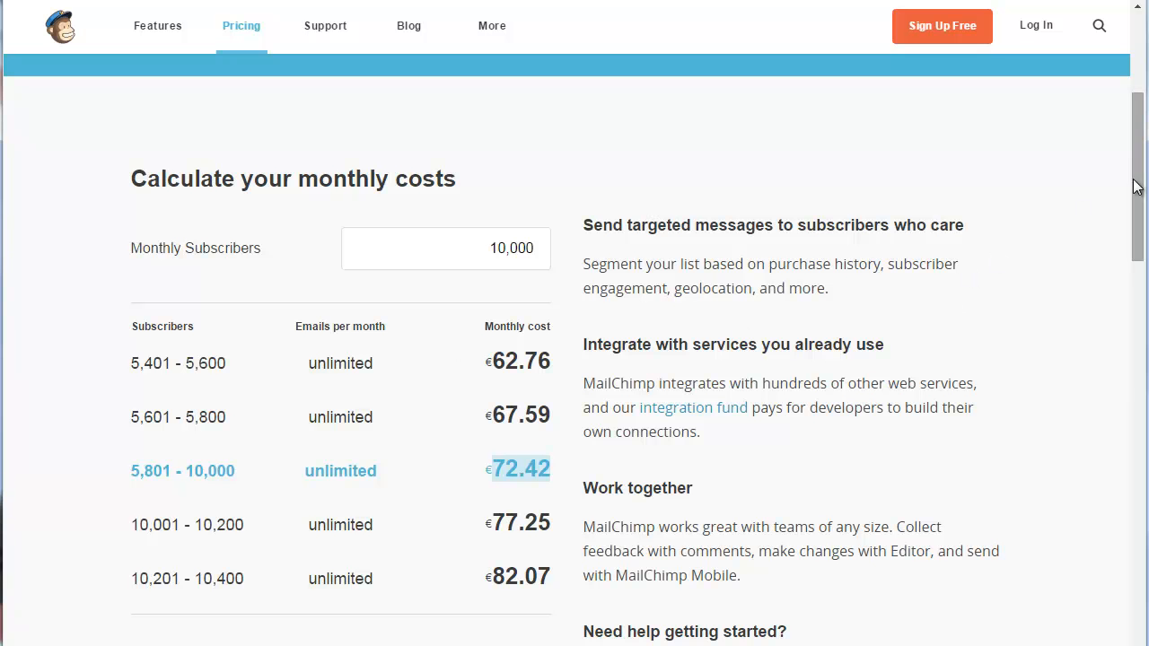
{"action": "left_click_drag", "start_coordinate": [1134, 183], "coordinate": [1126, 304]}
Enter 10,000 credits in the pay-as-you-go calculator, priced at $0.020 each
{"action": "scroll", "coordinate": [1113, 341], "scroll_direction": "down", "scroll_amount": 5}
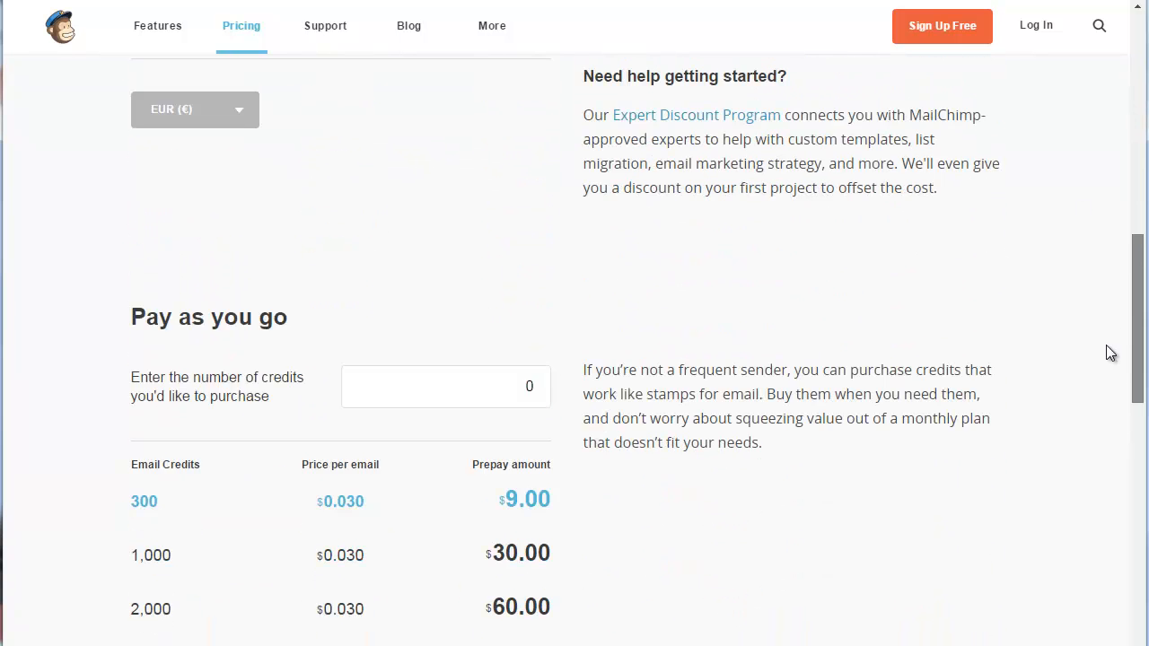
{"action": "left_click_drag", "start_coordinate": [132, 142], "coordinate": [556, 539]}
{"action": "mouse_move", "coordinate": [1139, 300]}
{"action": "left_mouse_down"}
{"action": "mouse_move", "coordinate": [1138, 388]}
{"action": "mouse_move", "coordinate": [1139, 296]}
{"action": "left_mouse_up"}
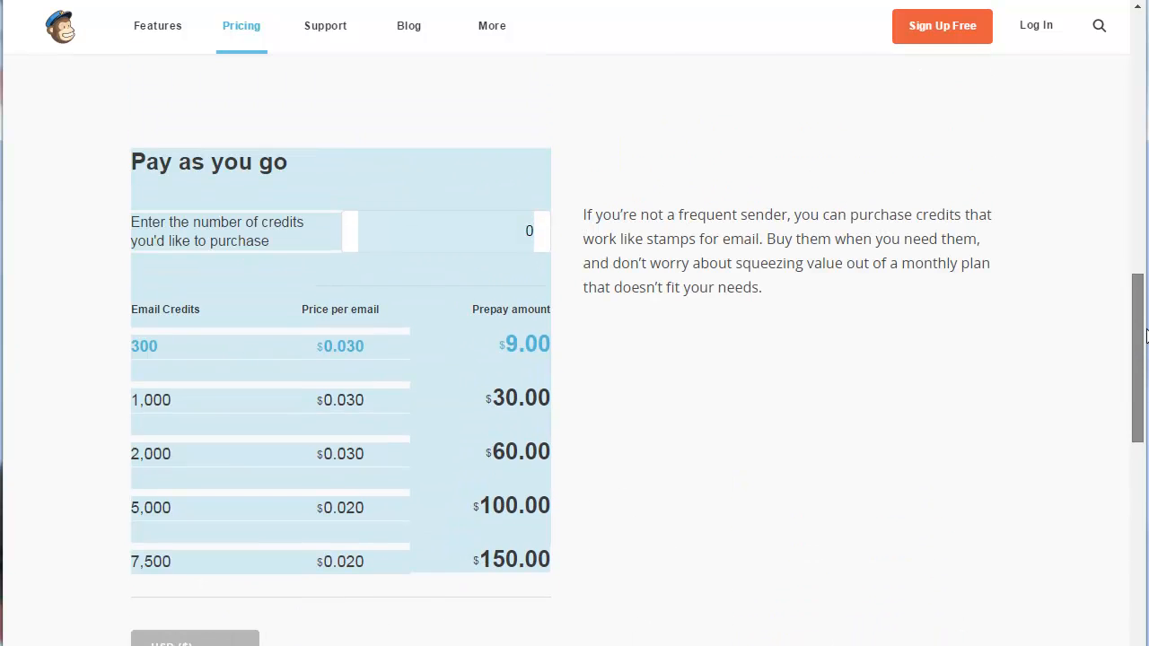
{"action": "left_click", "coordinate": [295, 260]}
{"action": "left_click", "coordinate": [426, 238]}
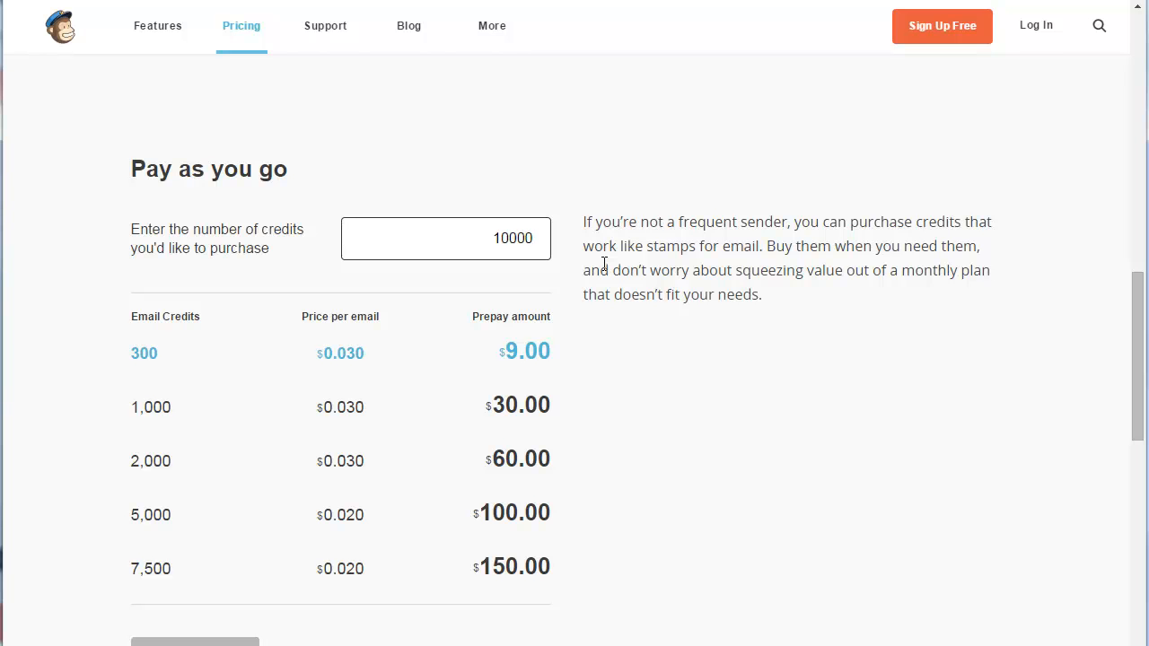
{"action": "left_click", "coordinate": [376, 391]}
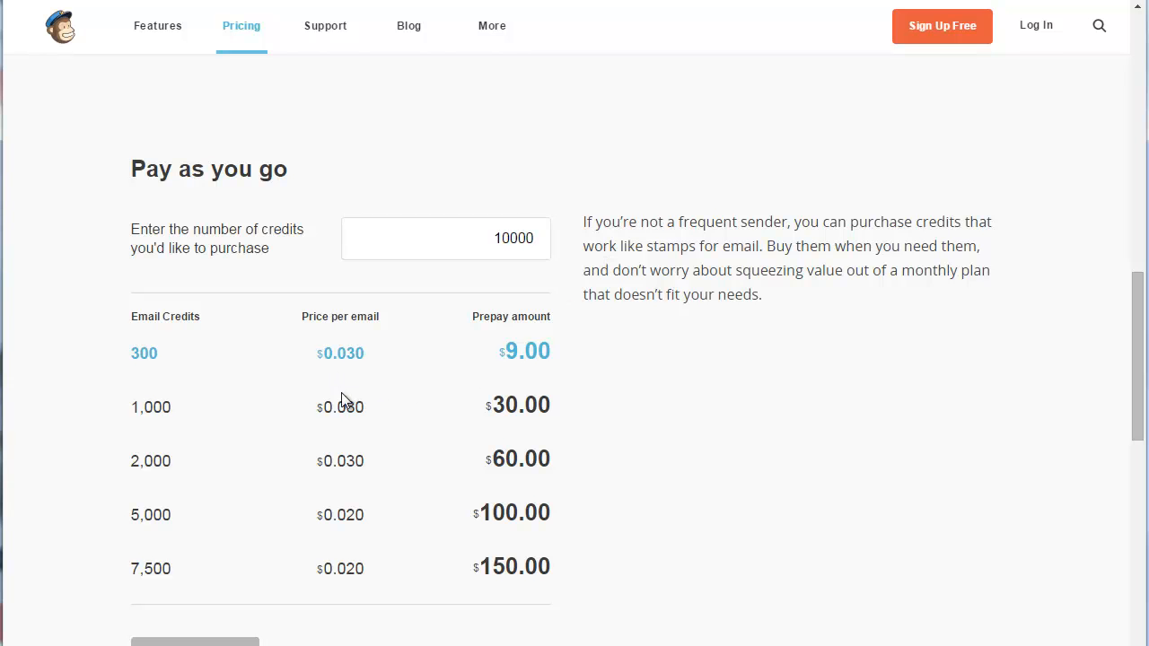
{"action": "left_click", "coordinate": [501, 247]}
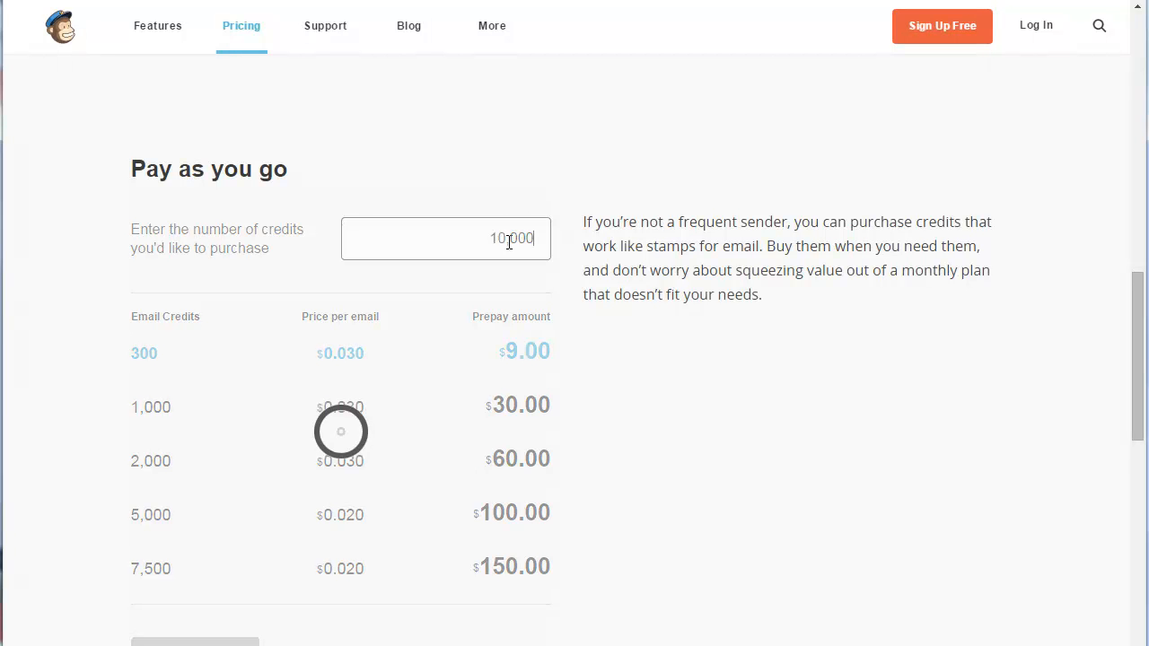
{"action": "left_click_drag", "start_coordinate": [315, 462], "coordinate": [385, 467]}
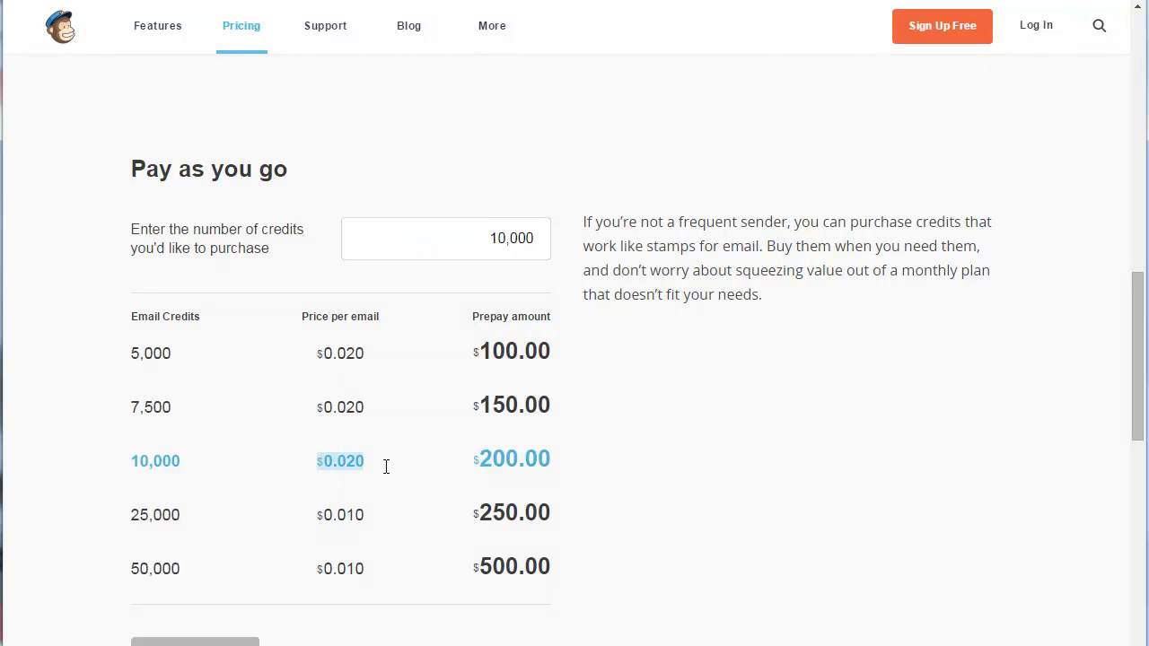
{"action": "left_click_drag", "start_coordinate": [476, 457], "coordinate": [579, 474]}
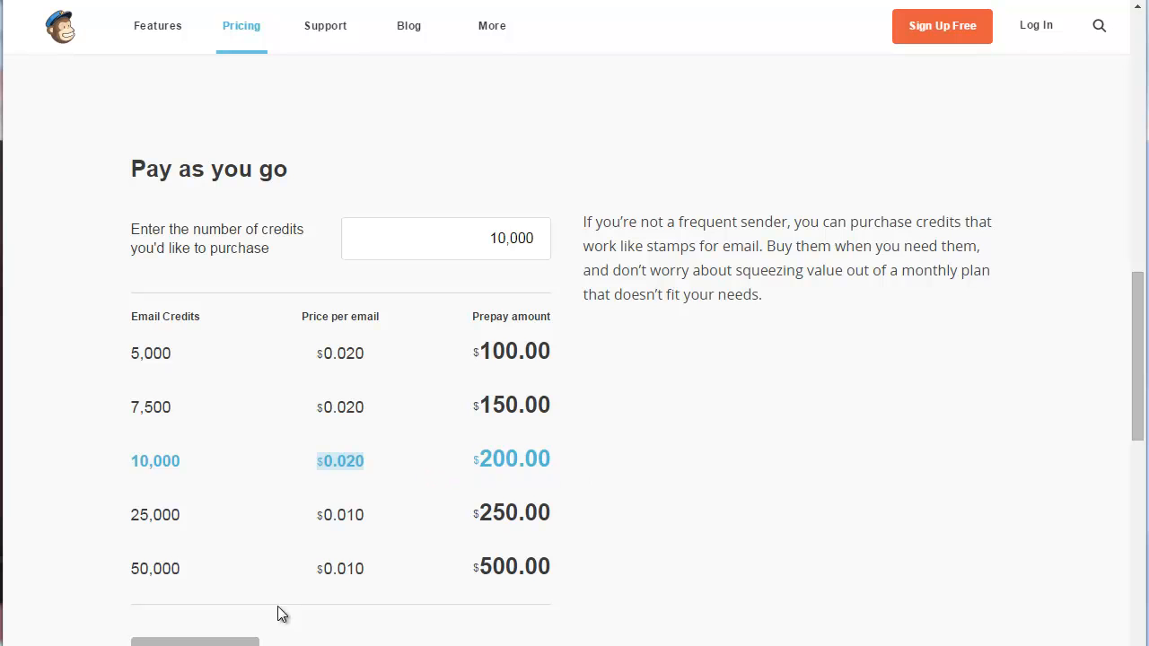
Switch the credit prices to EUR (€), showing a €193.12 prepay for 10,000 credits
{"action": "left_click", "coordinate": [224, 643]}
{"action": "left_click", "coordinate": [195, 645]}
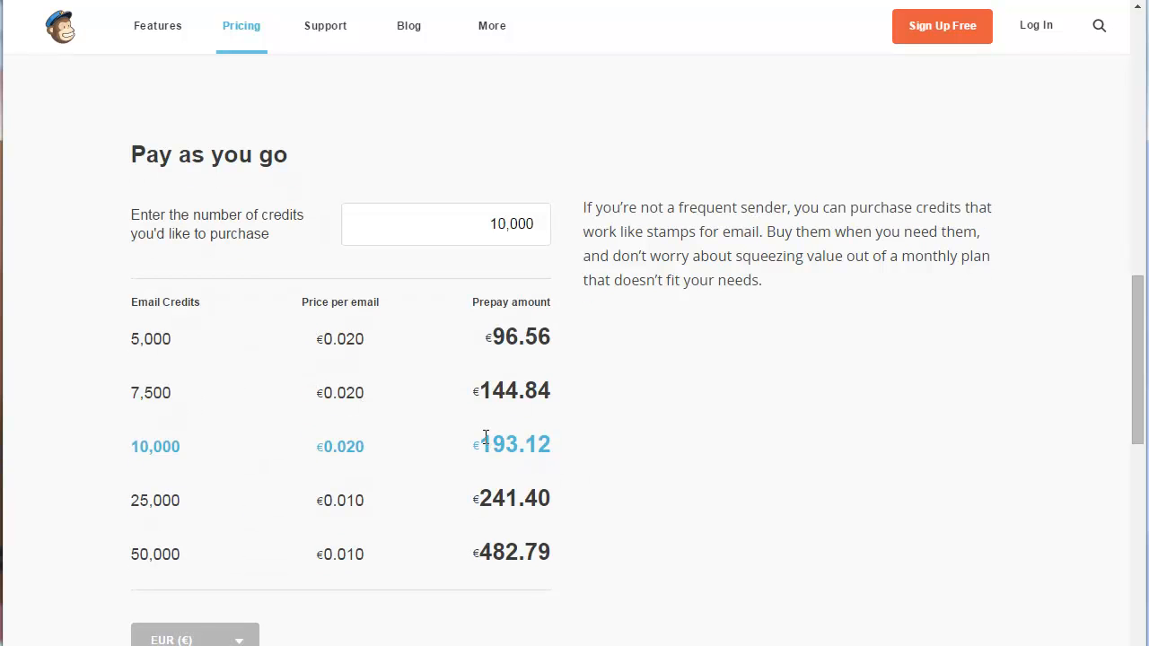
{"action": "left_click_drag", "start_coordinate": [464, 446], "coordinate": [559, 445]}
{"action": "left_click_drag", "start_coordinate": [1133, 330], "coordinate": [1071, 145]}
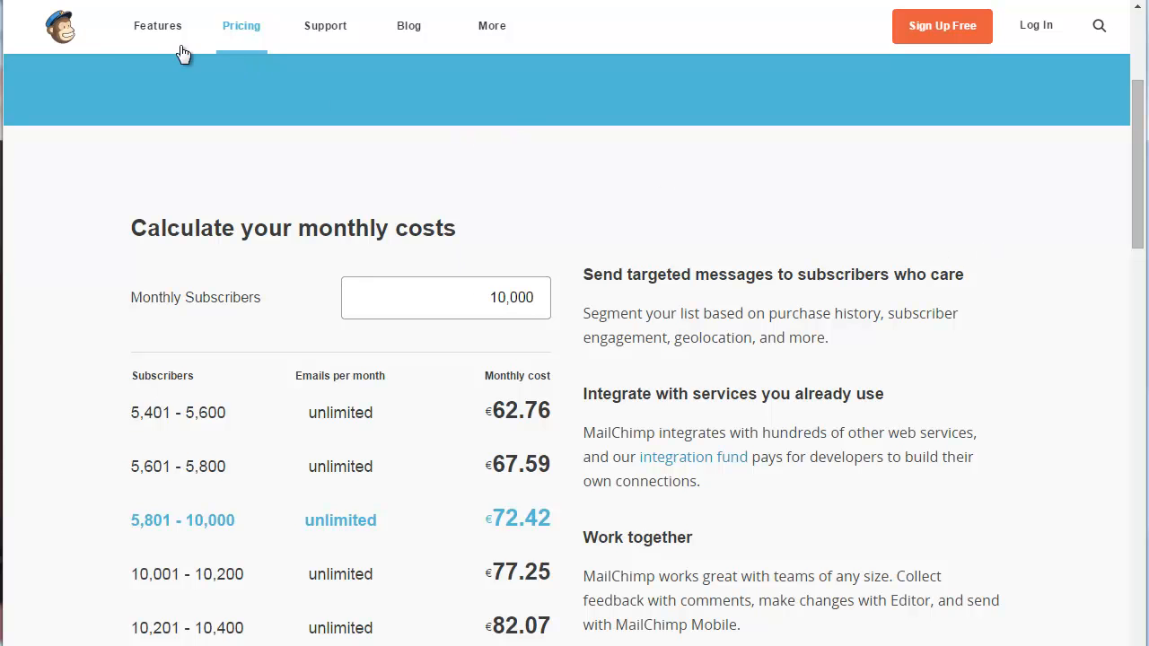
Go from the MailChimp homepage via the Features page to the Sign Up Free form
{"action": "left_click", "coordinate": [71, 34]}
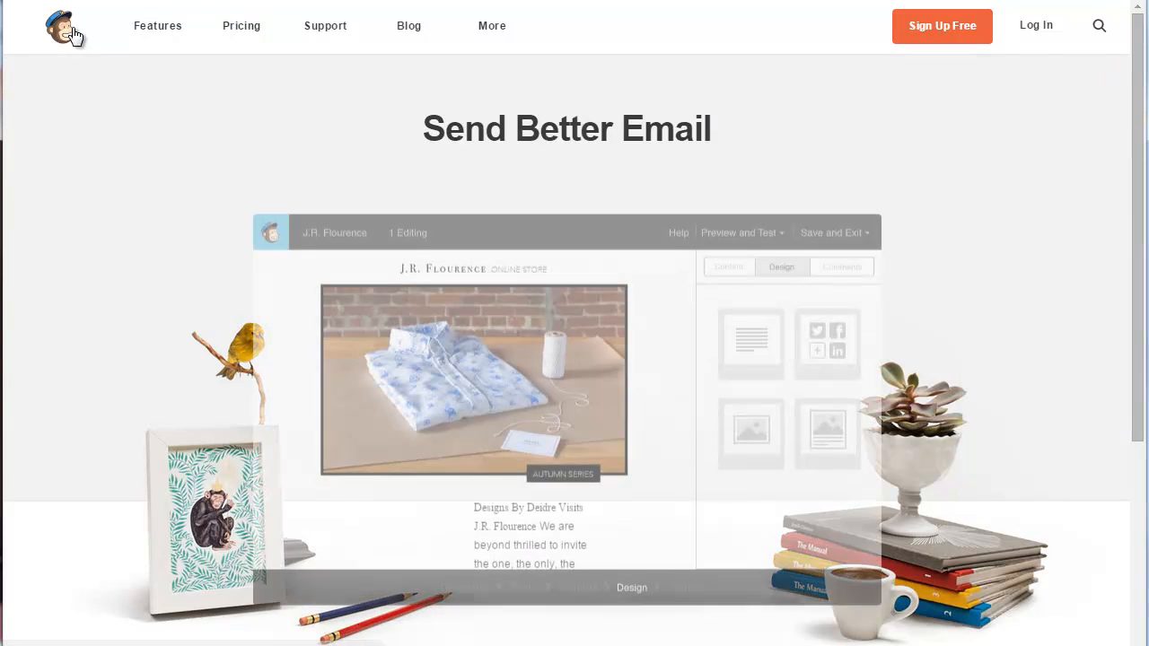
{"action": "left_click", "coordinate": [152, 28]}
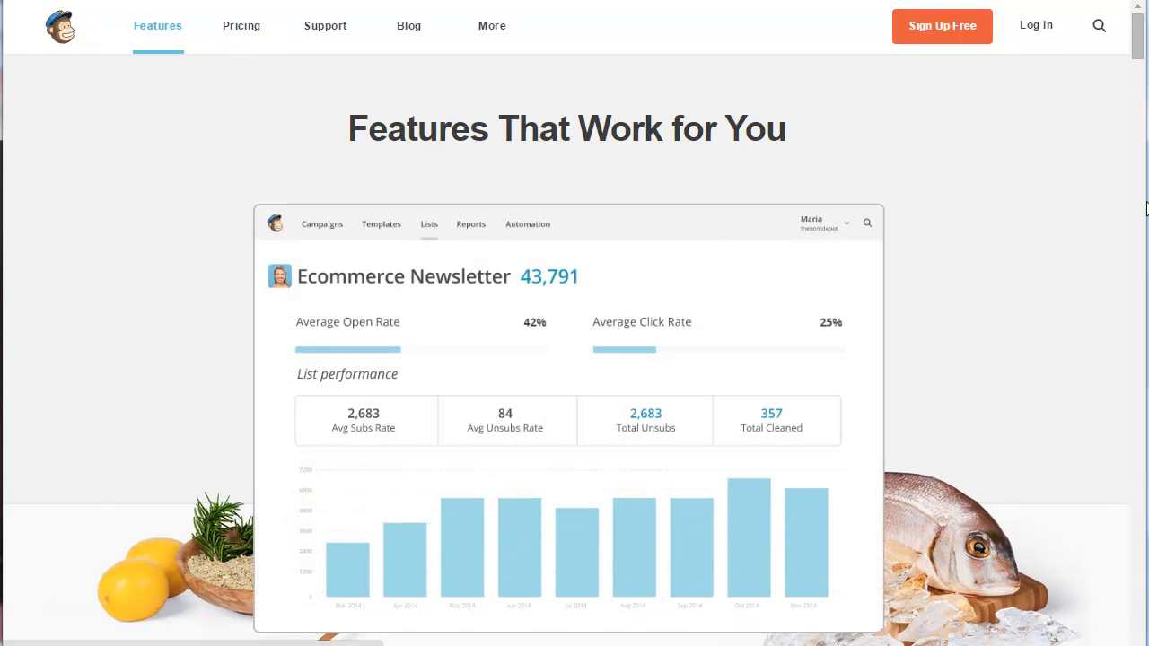
{"action": "left_click_drag", "start_coordinate": [1138, 77], "coordinate": [1108, 388]}
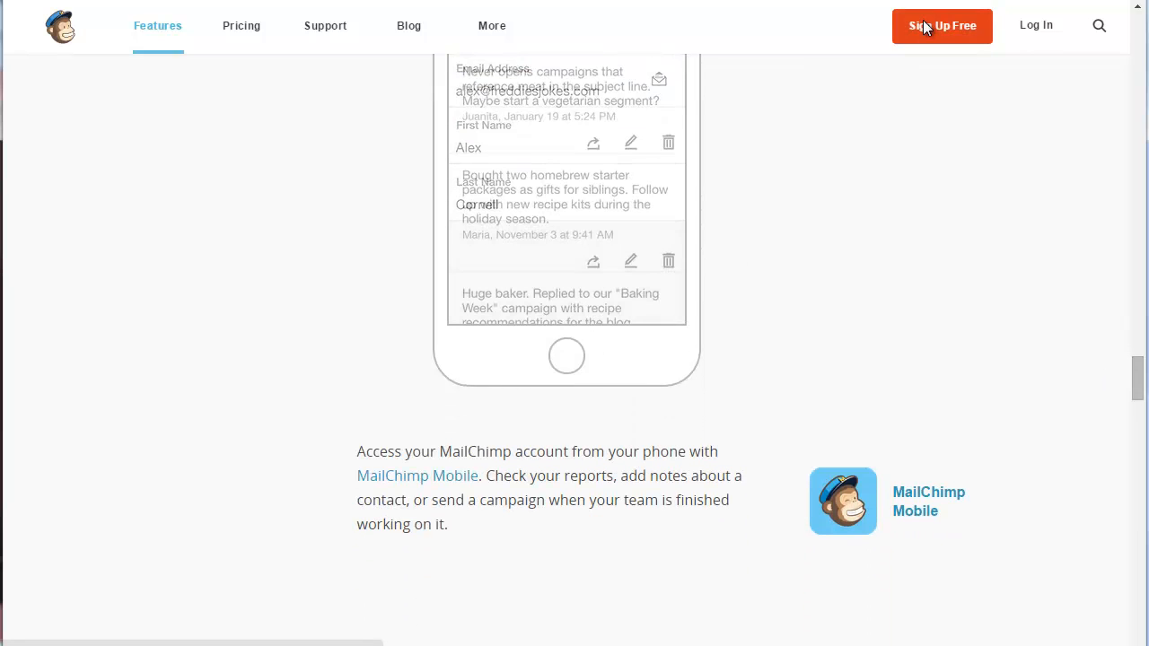
{"action": "left_click", "coordinate": [923, 25]}
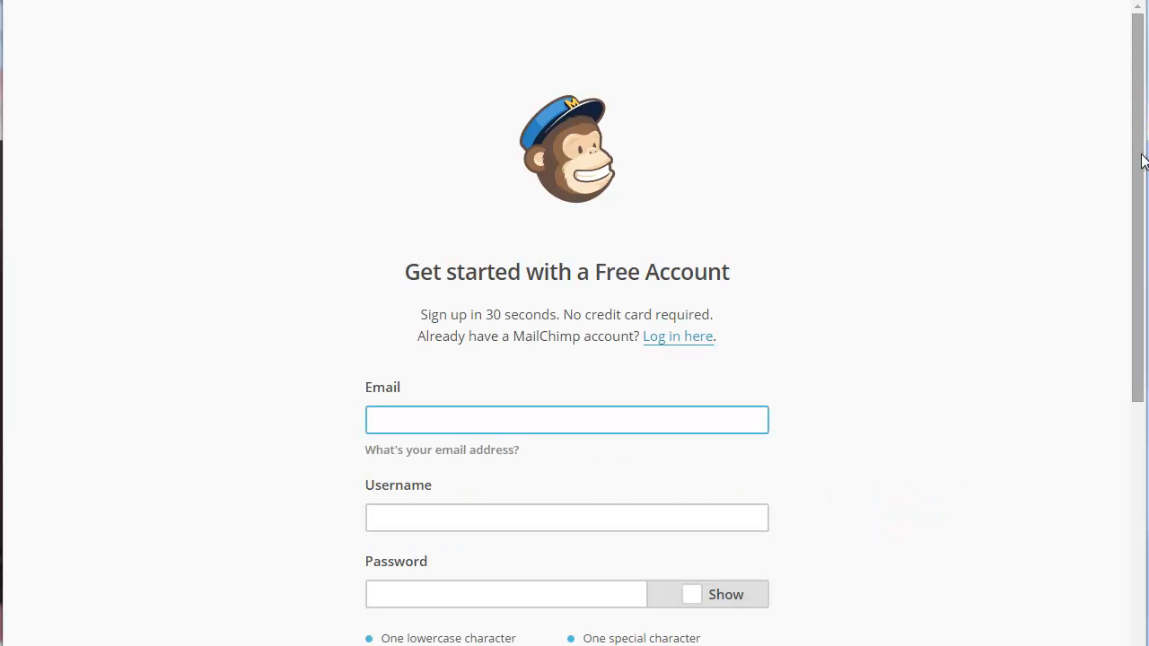
Fill in the saved email, a username and a password, then create the account
{"action": "scroll", "coordinate": [1105, 282], "scroll_direction": "down", "scroll_amount": 3}
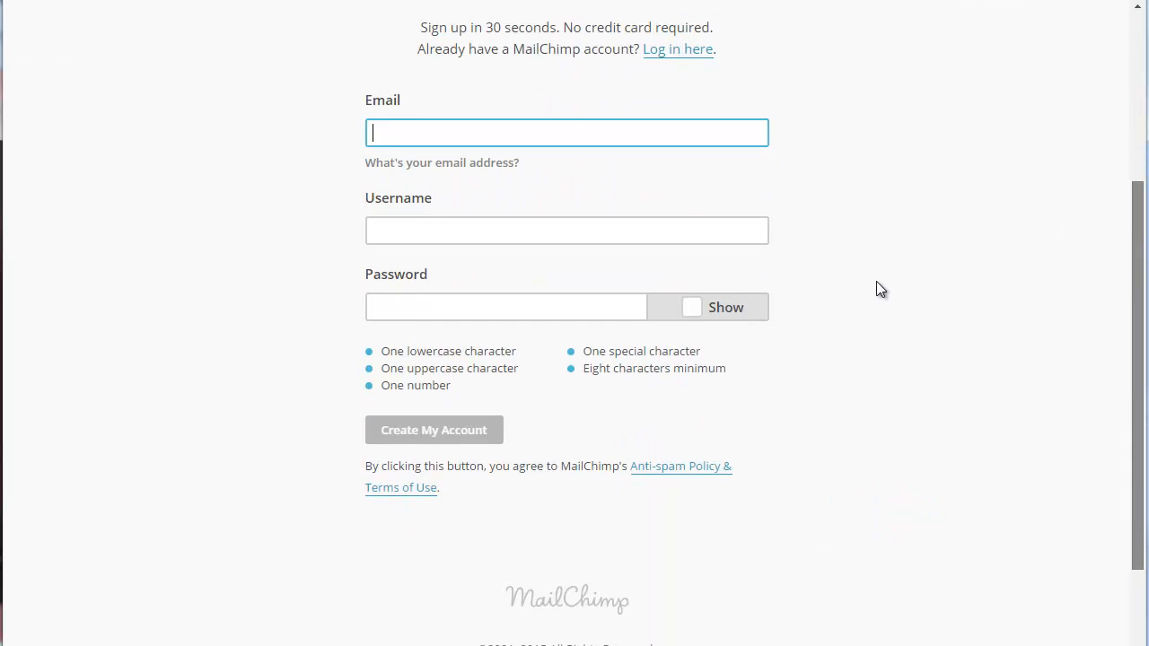
{"action": "left_click", "coordinate": [412, 133]}
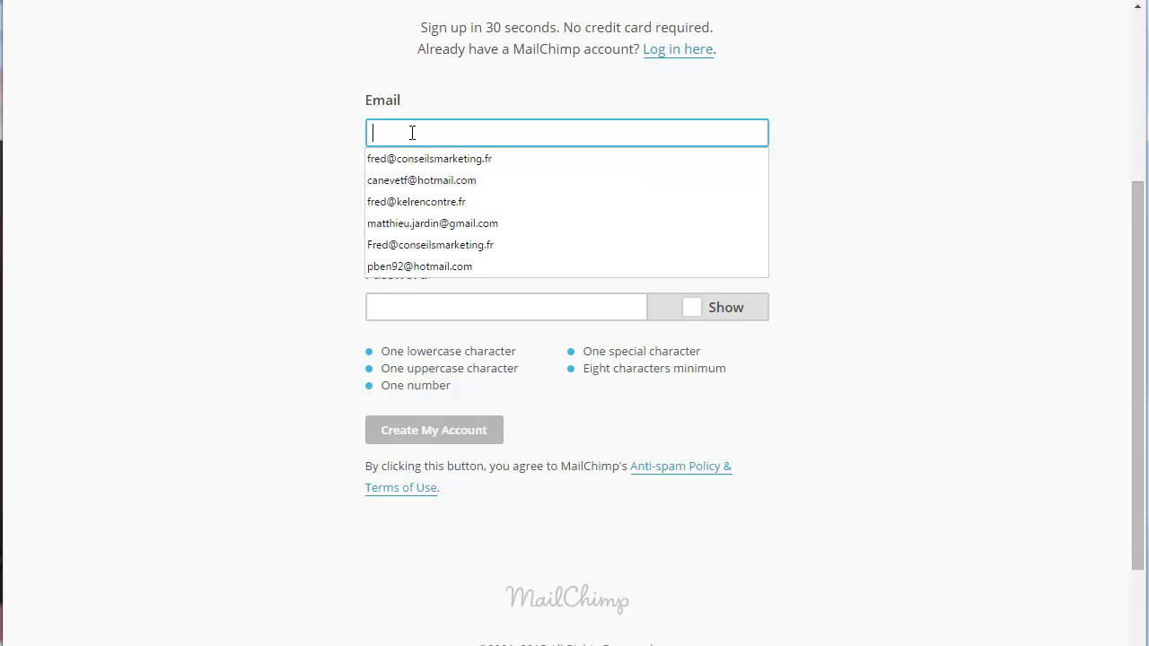
{"action": "left_click", "coordinate": [403, 183]}
{"action": "left_click", "coordinate": [413, 226]}
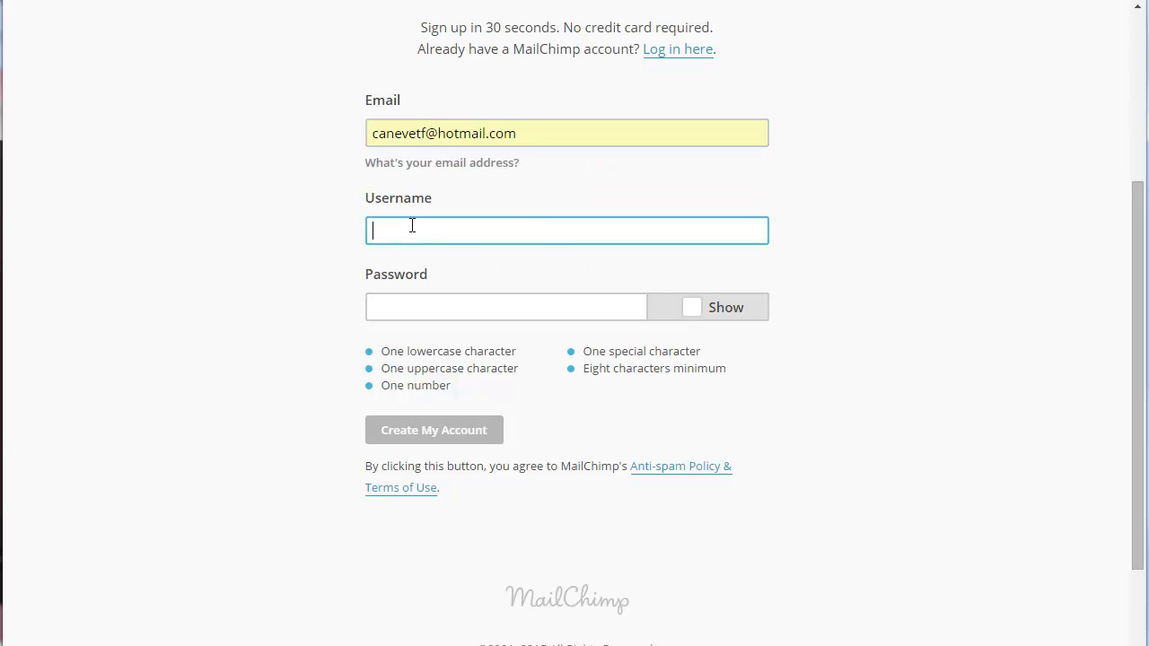
{"action": "type", "text": "fre"}
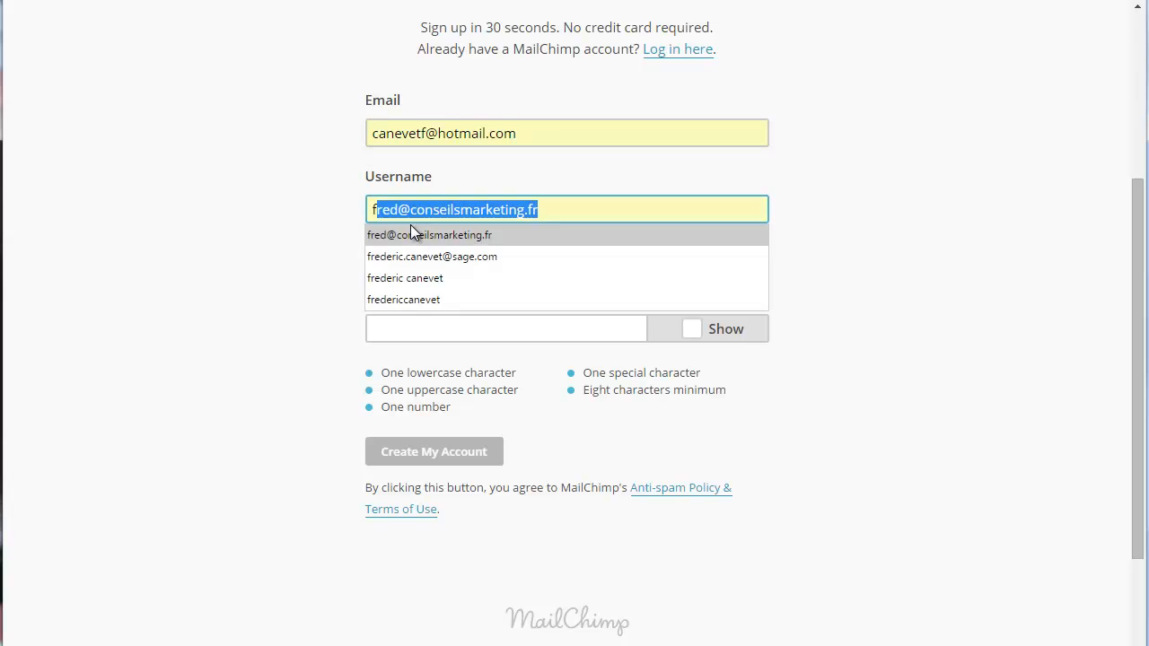
{"action": "type", "text": "do1234569"}
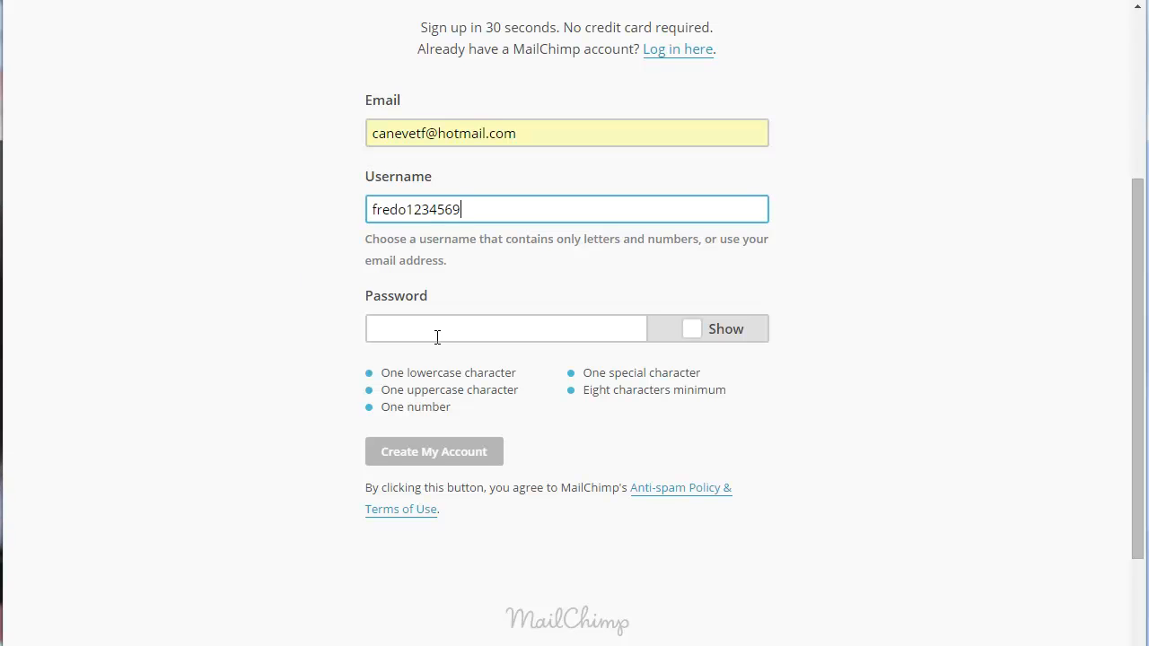
{"action": "left_click", "coordinate": [437, 336]}
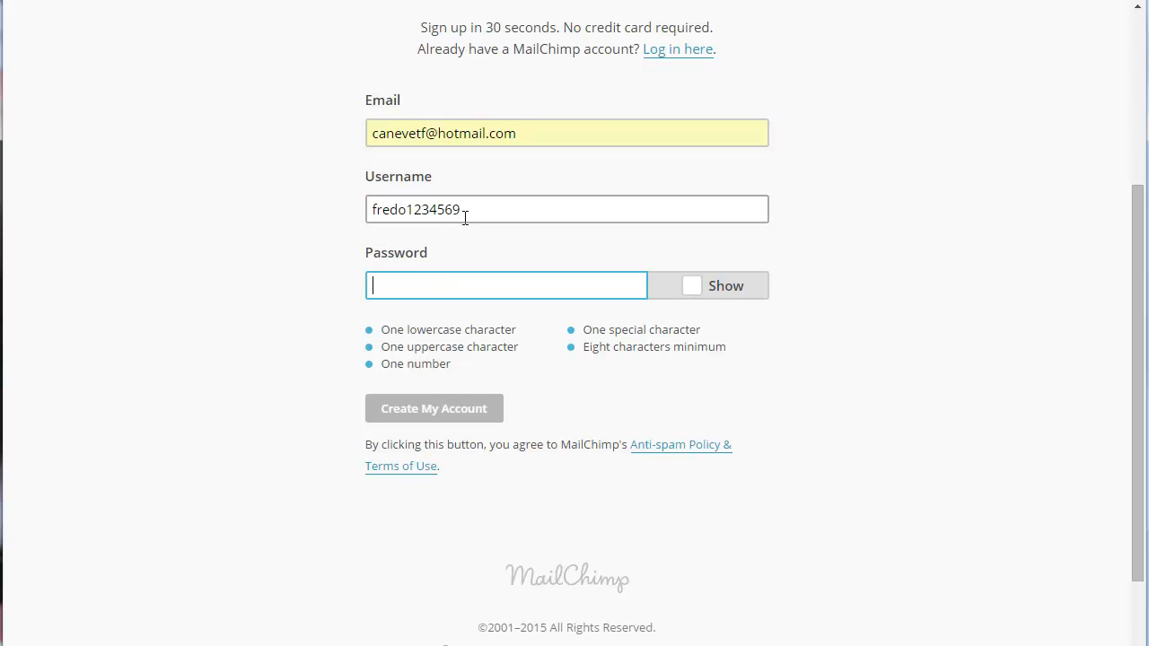
{"action": "type", "text": "•••••••••"}
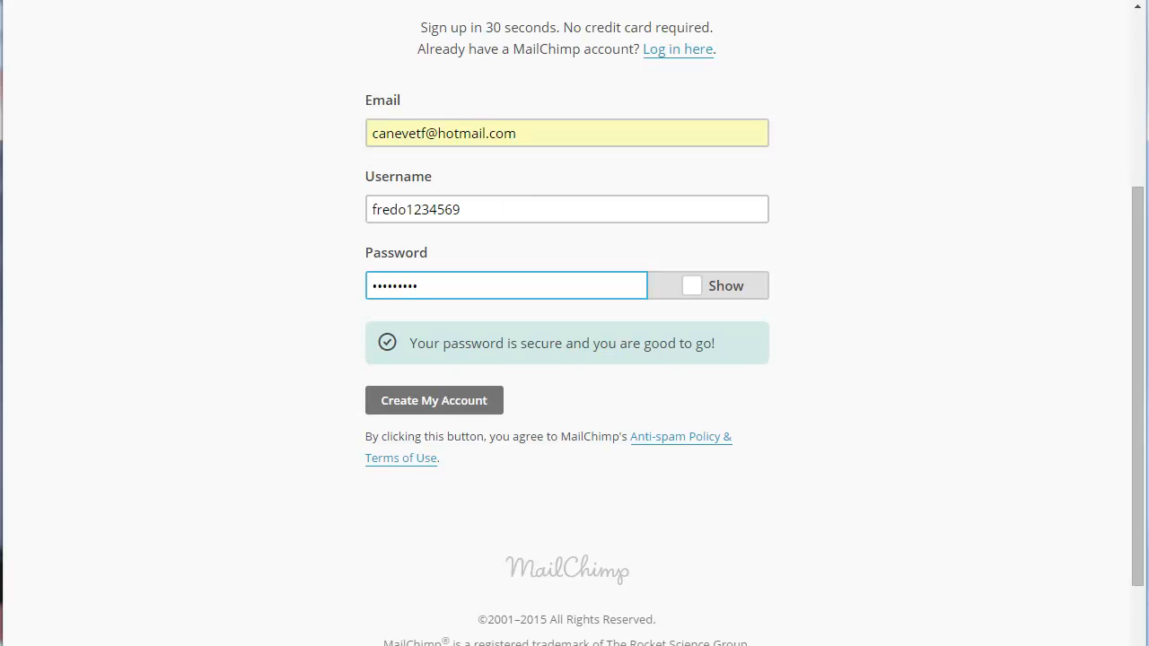
{"action": "left_click", "coordinate": [406, 401]}
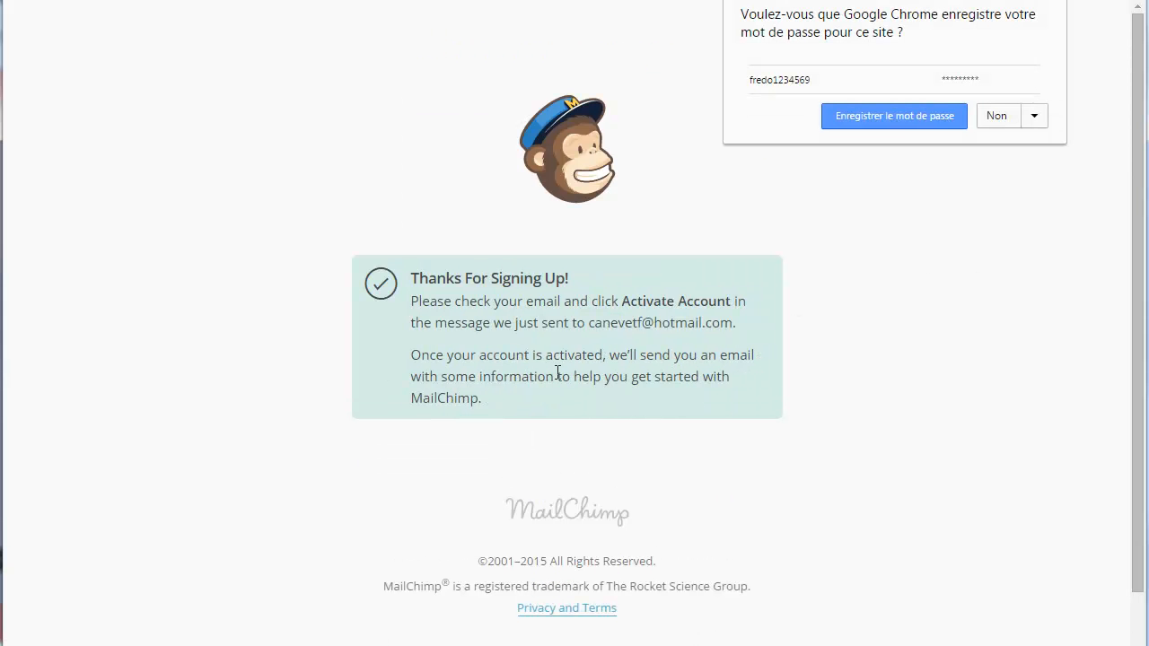
Save the password in Chrome and activate the account from the Outlook.com email
{"action": "left_click", "coordinate": [900, 121]}
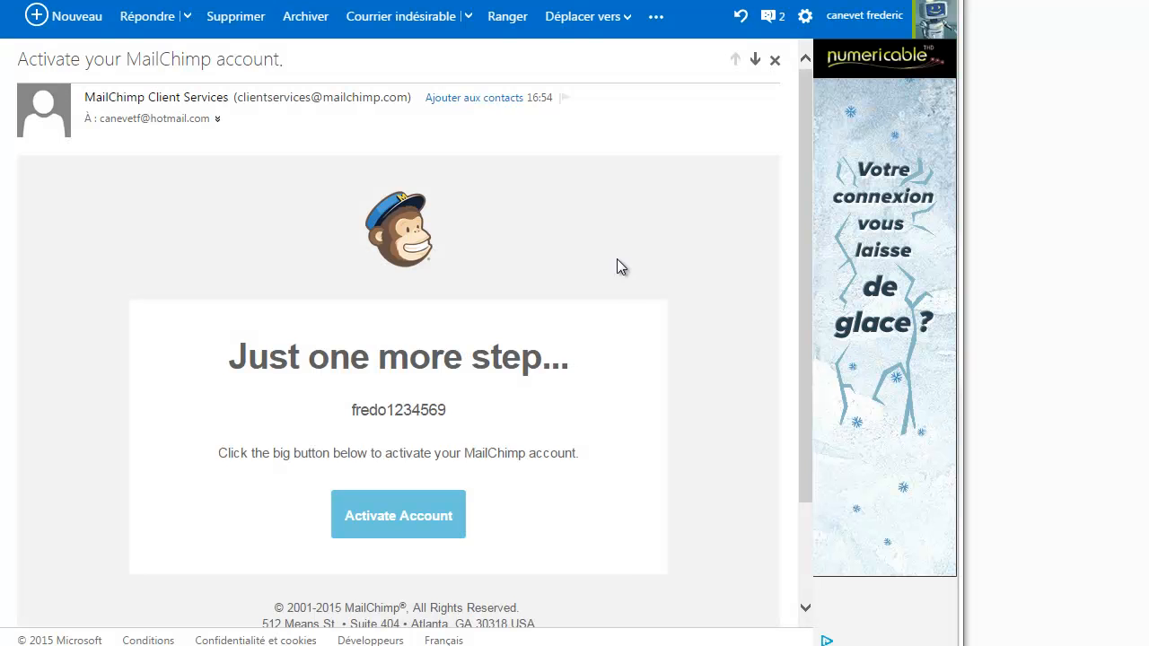
{"action": "left_click", "coordinate": [397, 525]}
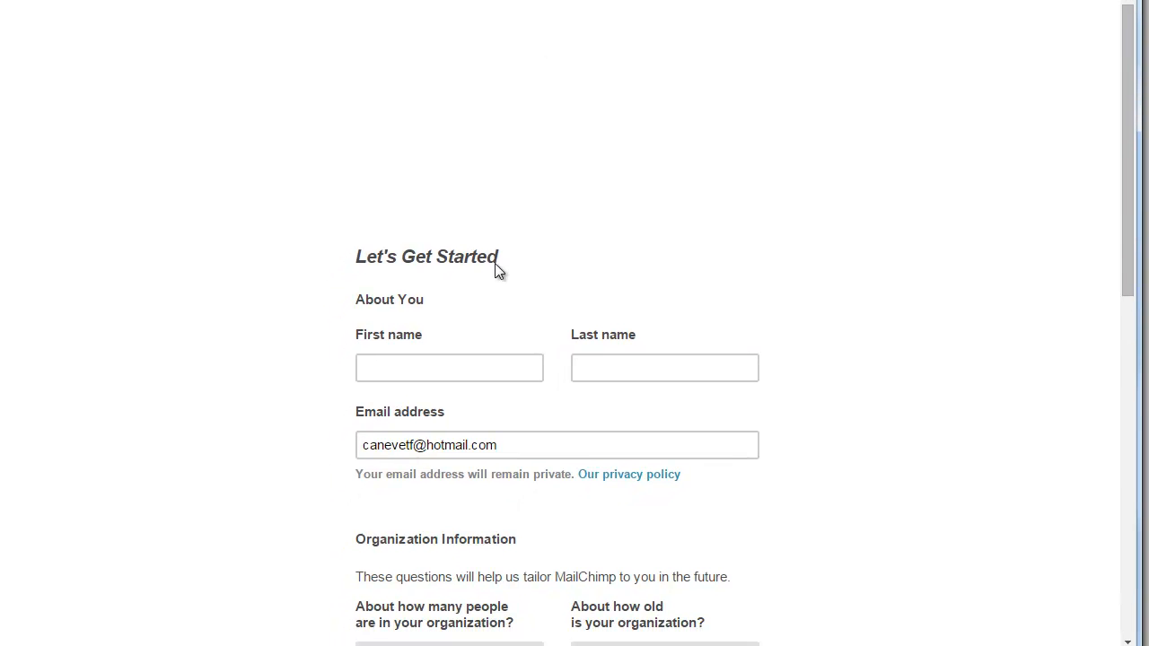
Autofill the name and set organization size 1-5, age < 1 year, list to import Yes
{"action": "left_click", "coordinate": [447, 367]}
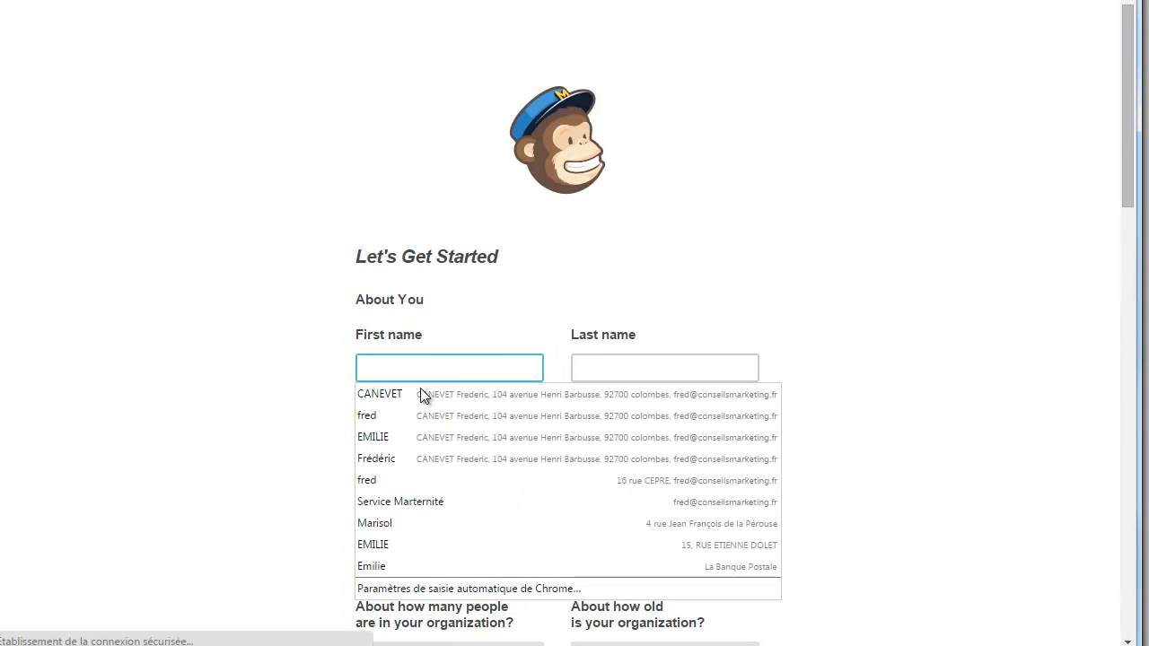
{"action": "left_click", "coordinate": [405, 412]}
{"action": "left_click_drag", "start_coordinate": [1128, 159], "coordinate": [1101, 283]}
{"action": "left_click", "coordinate": [459, 259]}
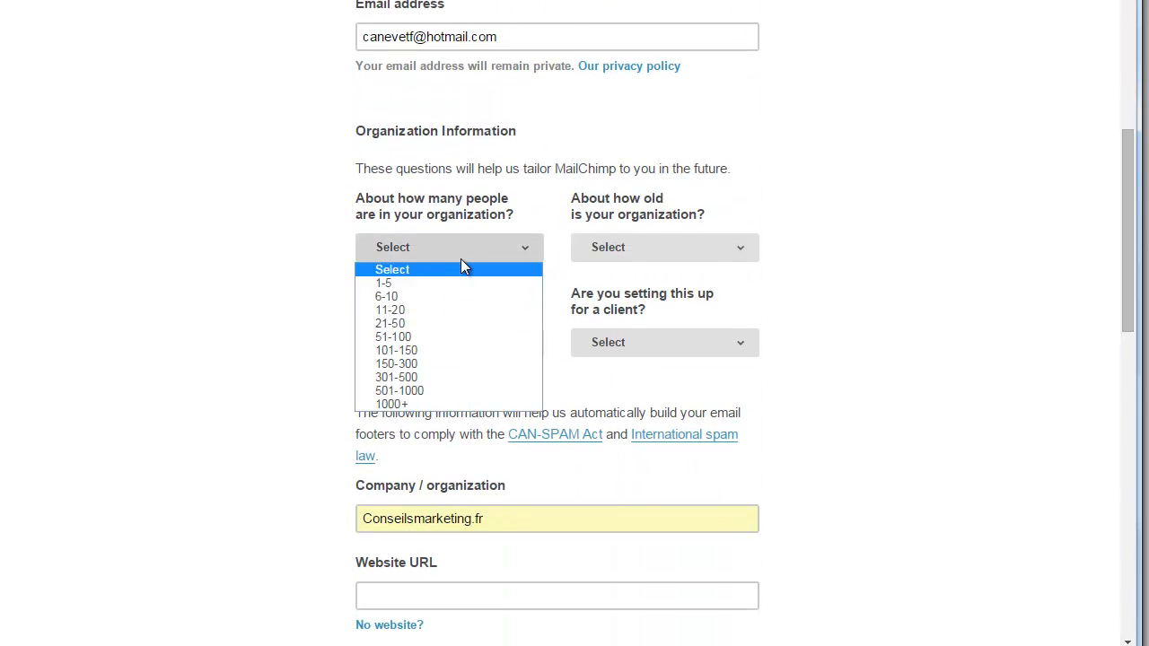
{"action": "left_click", "coordinate": [433, 282]}
{"action": "left_click", "coordinate": [643, 245]}
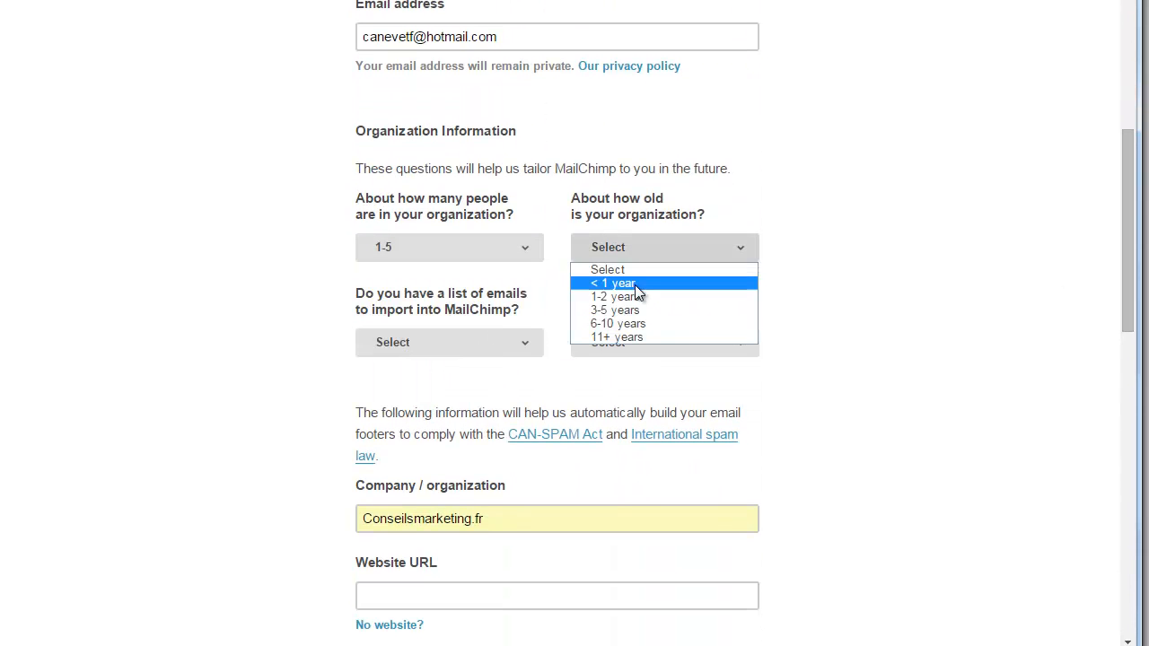
{"action": "left_click", "coordinate": [638, 284]}
{"action": "left_click", "coordinate": [454, 336]}
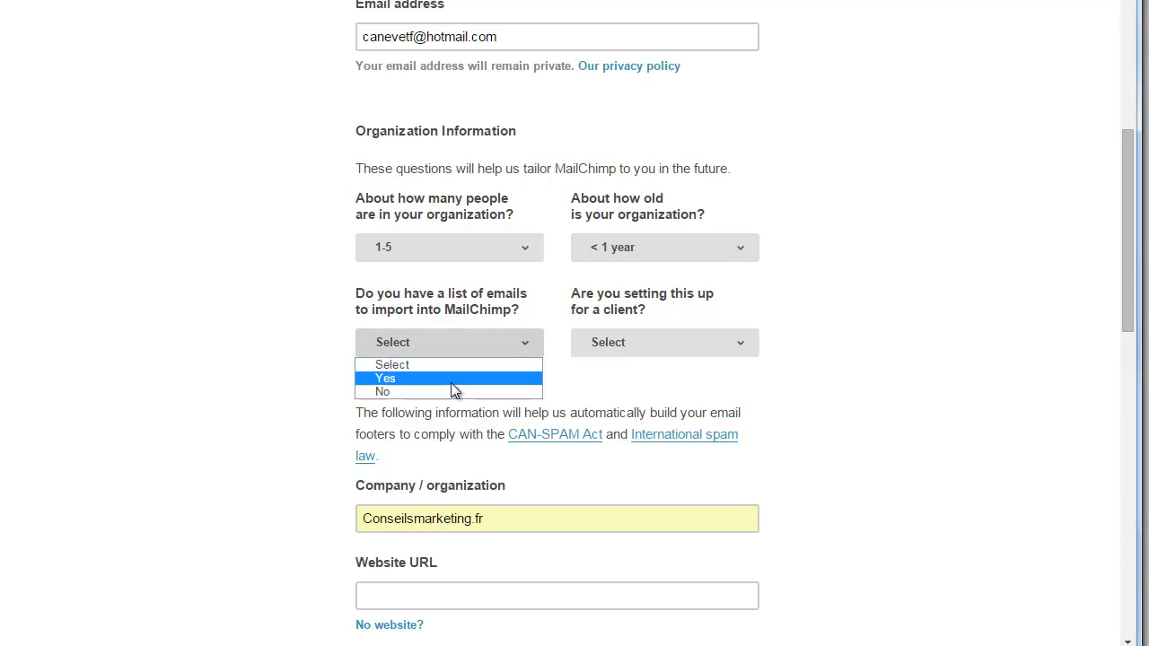
{"action": "left_click", "coordinate": [453, 382]}
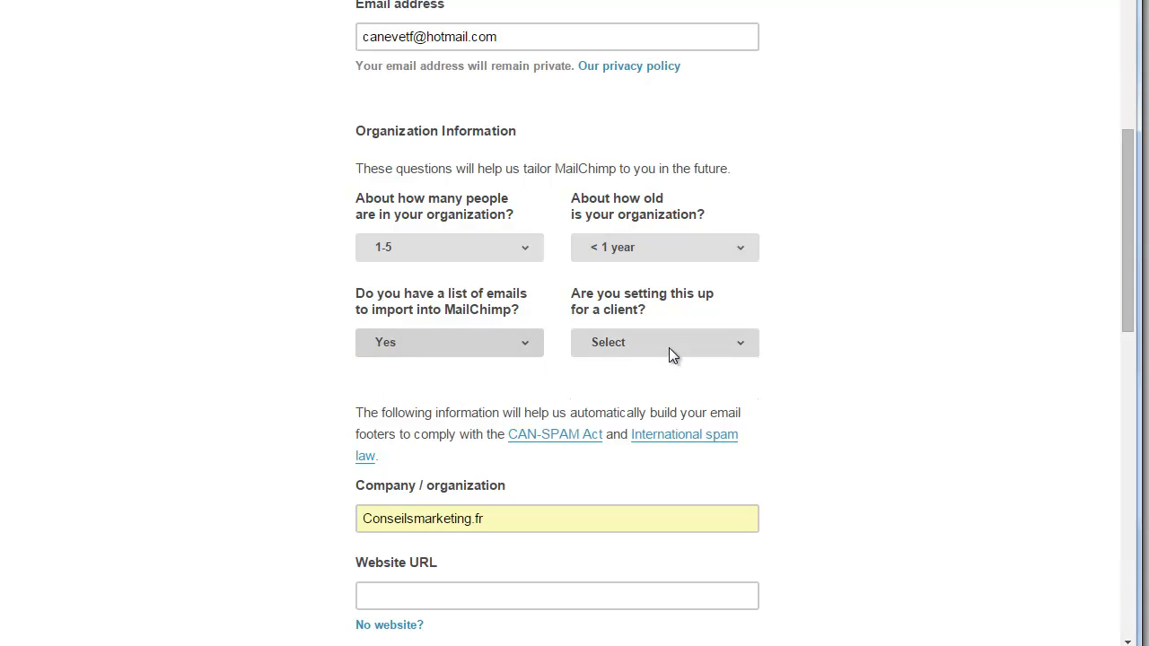
{"action": "left_click", "coordinate": [669, 347]}
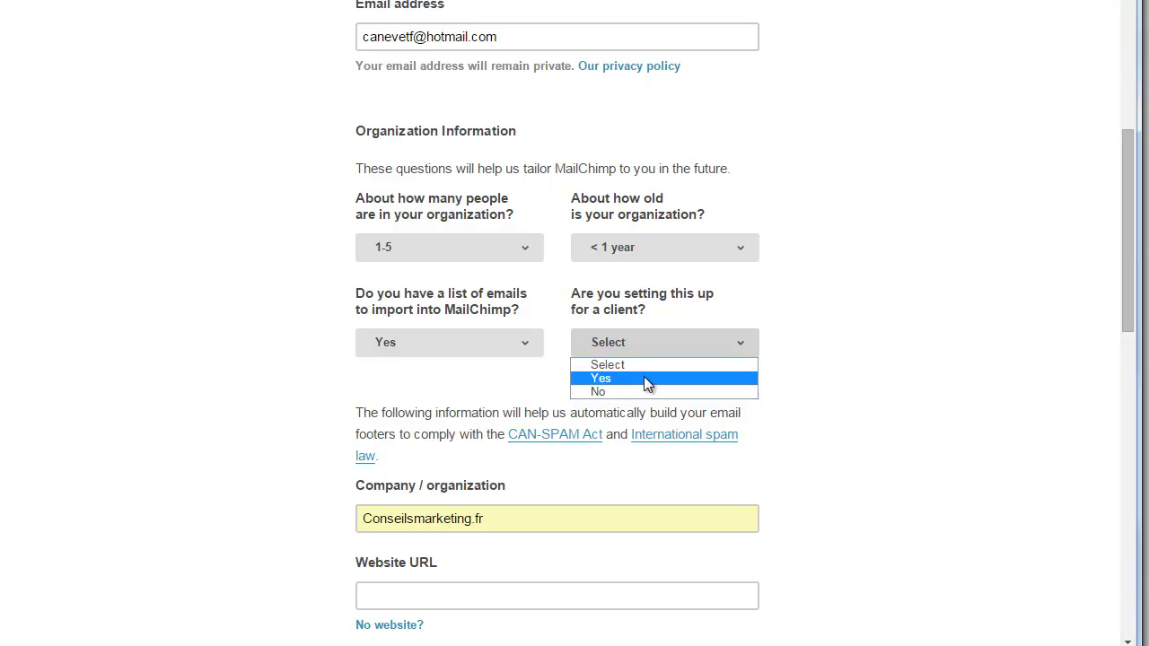
{"action": "left_click", "coordinate": [628, 393]}
Autofill the company website and set timezone to (GMT +1:00) Western European Time
{"action": "left_click_drag", "start_coordinate": [1140, 308], "coordinate": [1120, 412]}
{"action": "left_click", "coordinate": [447, 214]}
{"action": "left_click", "coordinate": [482, 254]}
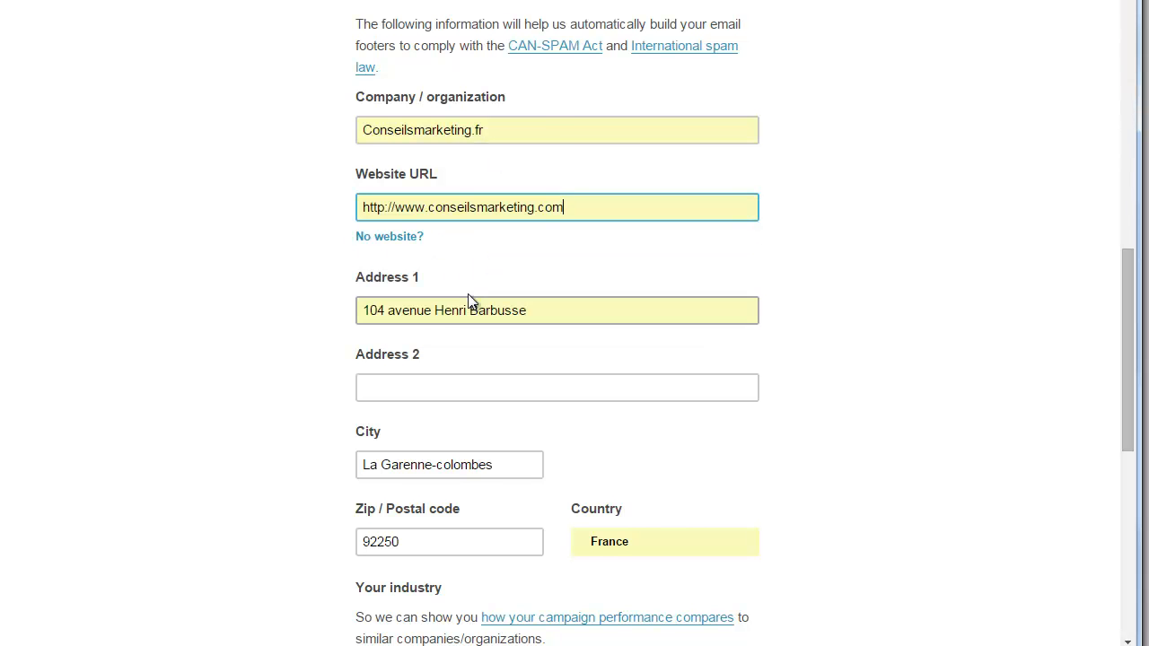
{"action": "left_click_drag", "start_coordinate": [1126, 403], "coordinate": [1120, 440]}
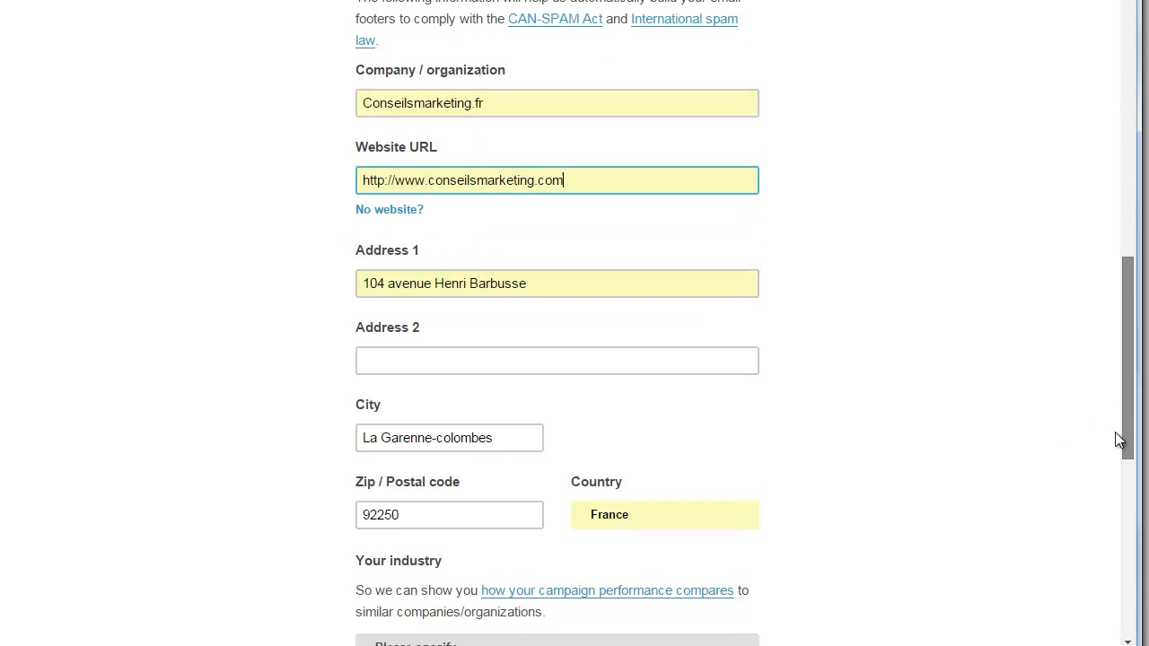
{"action": "scroll", "coordinate": [1119, 440], "scroll_direction": "down", "scroll_amount": 2}
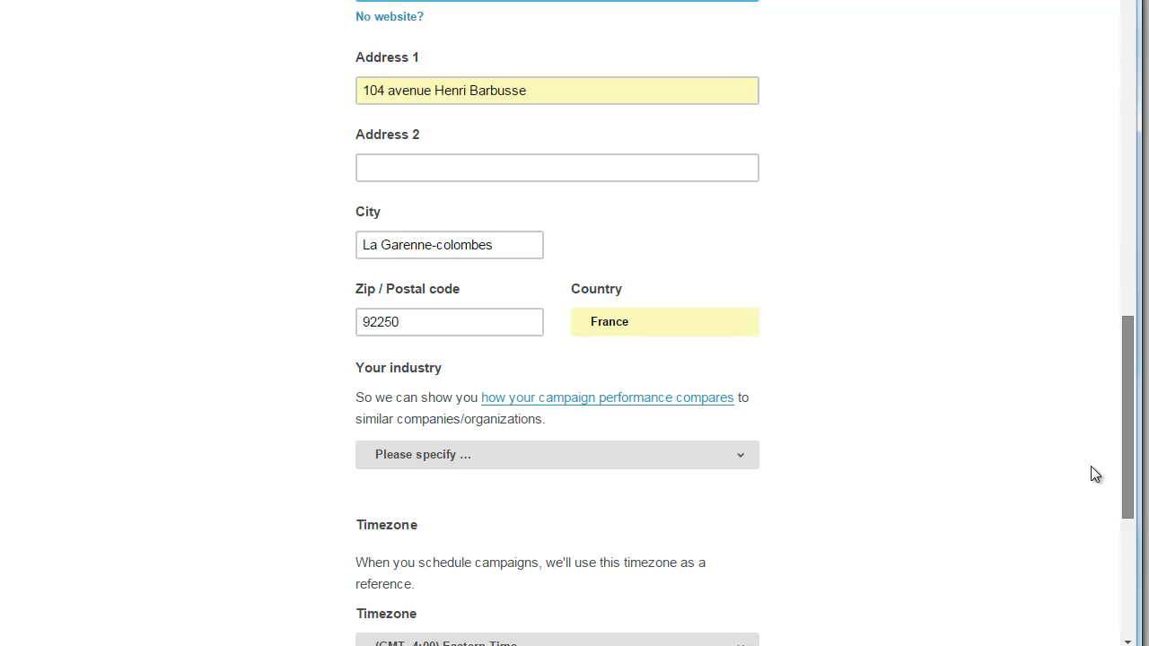
{"action": "scroll", "coordinate": [1096, 475], "scroll_direction": "down", "scroll_amount": 3}
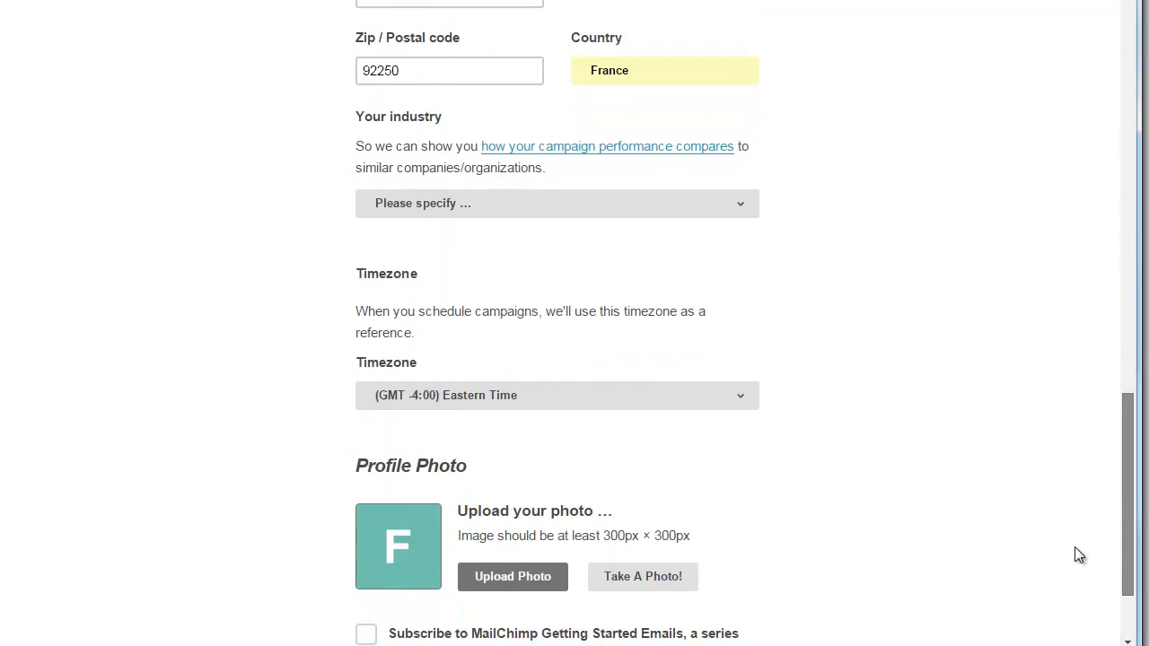
{"action": "left_click", "coordinate": [729, 354]}
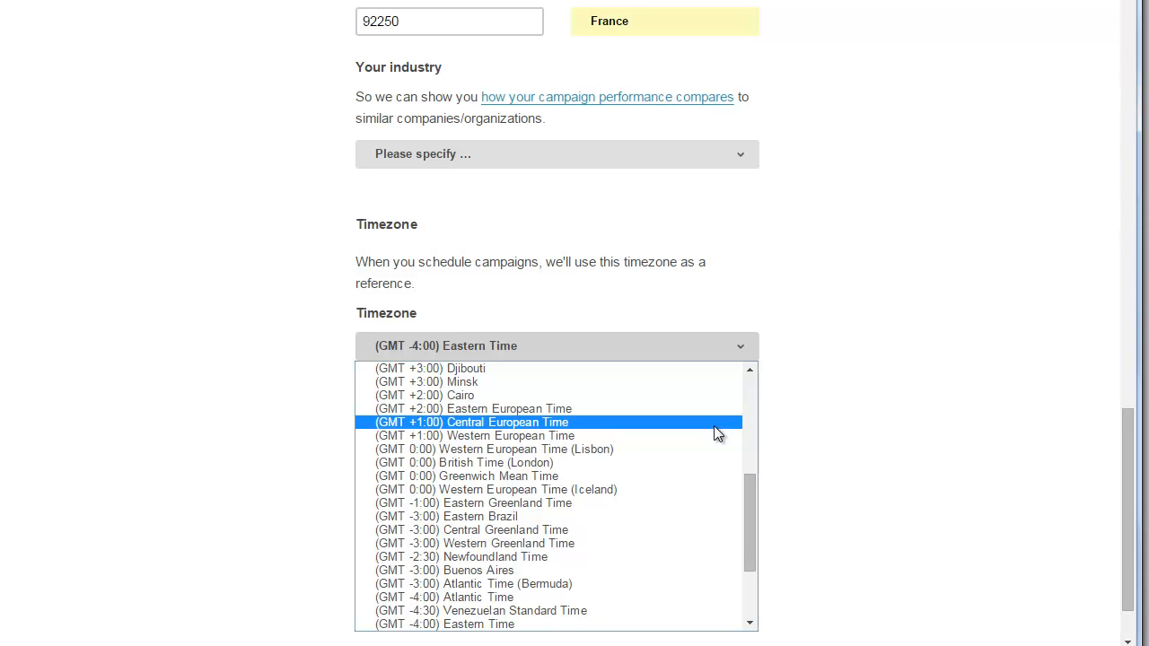
{"action": "left_click", "coordinate": [668, 445]}
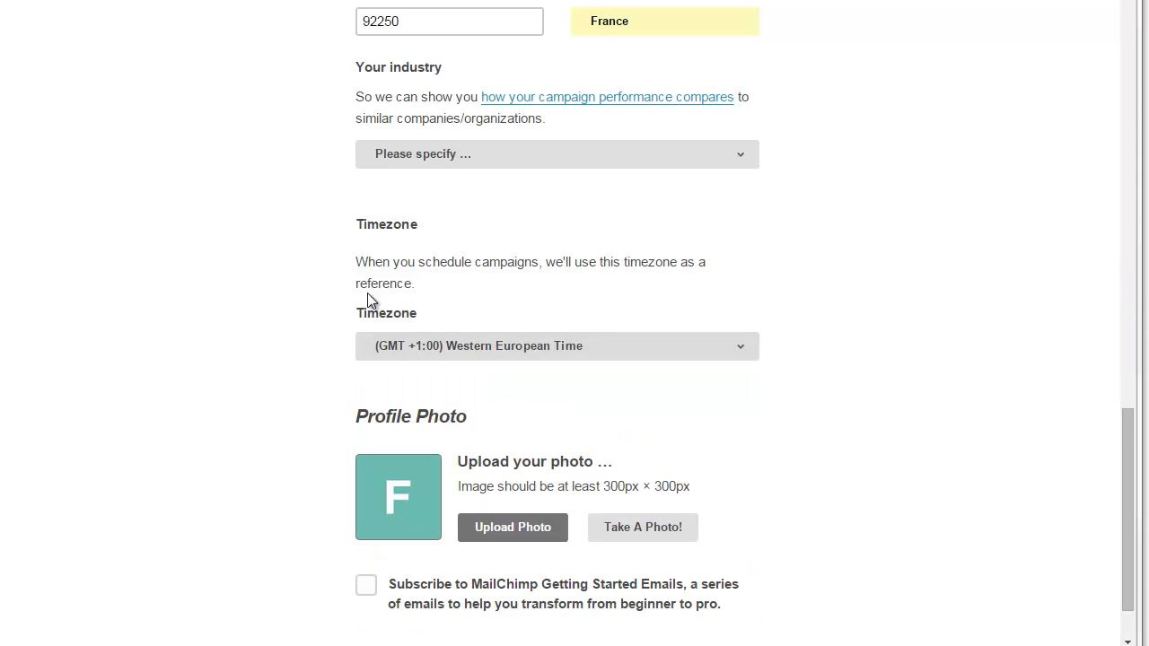
Upload the yellow-field photo and crop it to a square around the man
{"action": "left_click", "coordinate": [508, 533]}
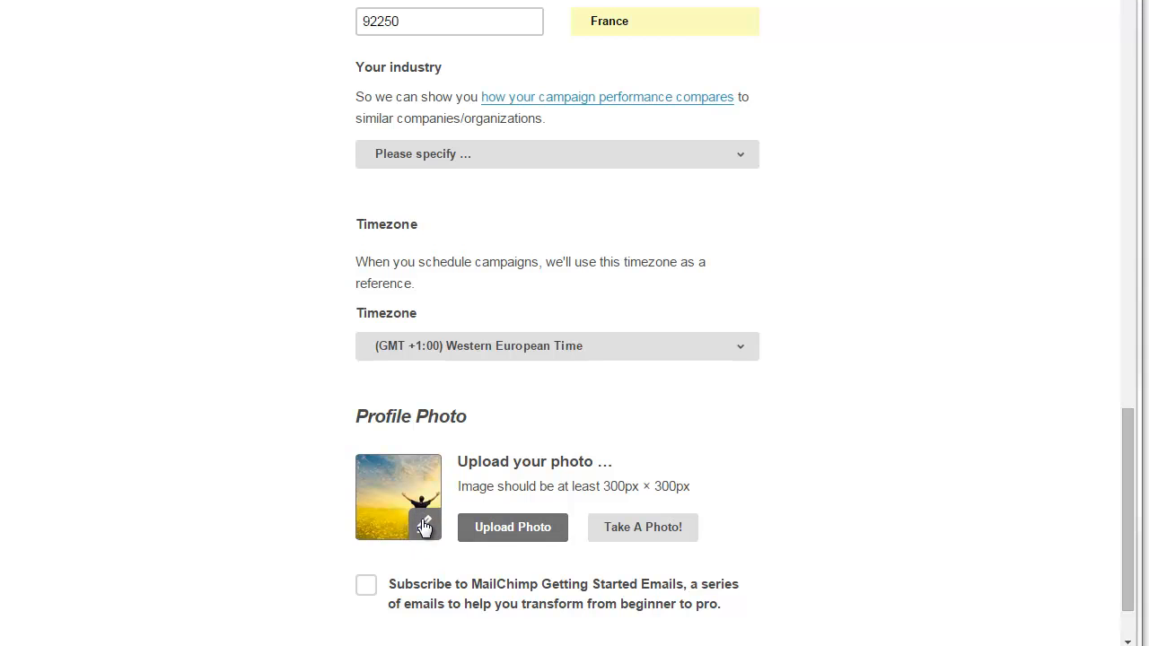
{"action": "left_click", "coordinate": [425, 526]}
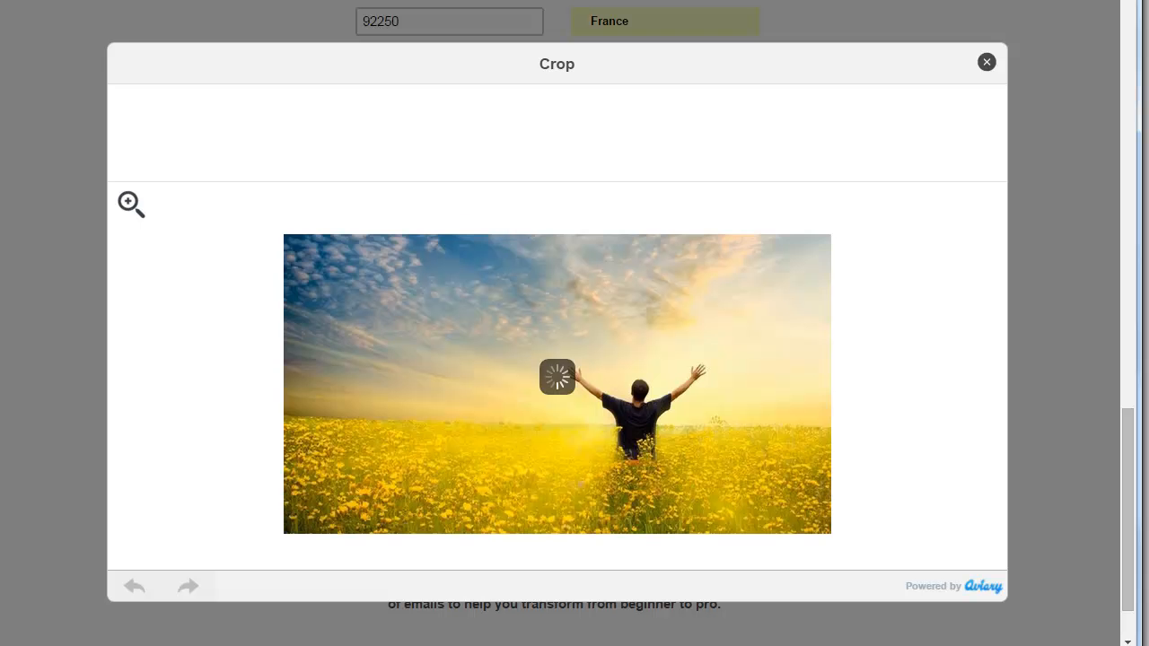
{"action": "left_click_drag", "start_coordinate": [615, 374], "coordinate": [626, 329]}
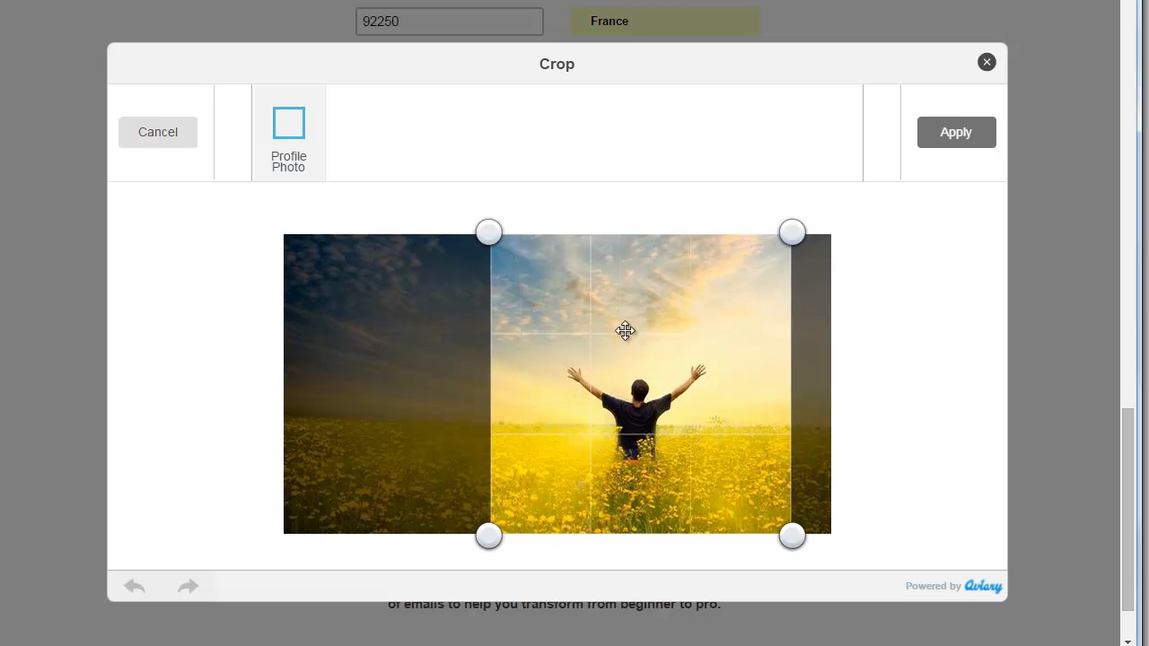
{"action": "left_click_drag", "start_coordinate": [526, 263], "coordinate": [576, 346]}
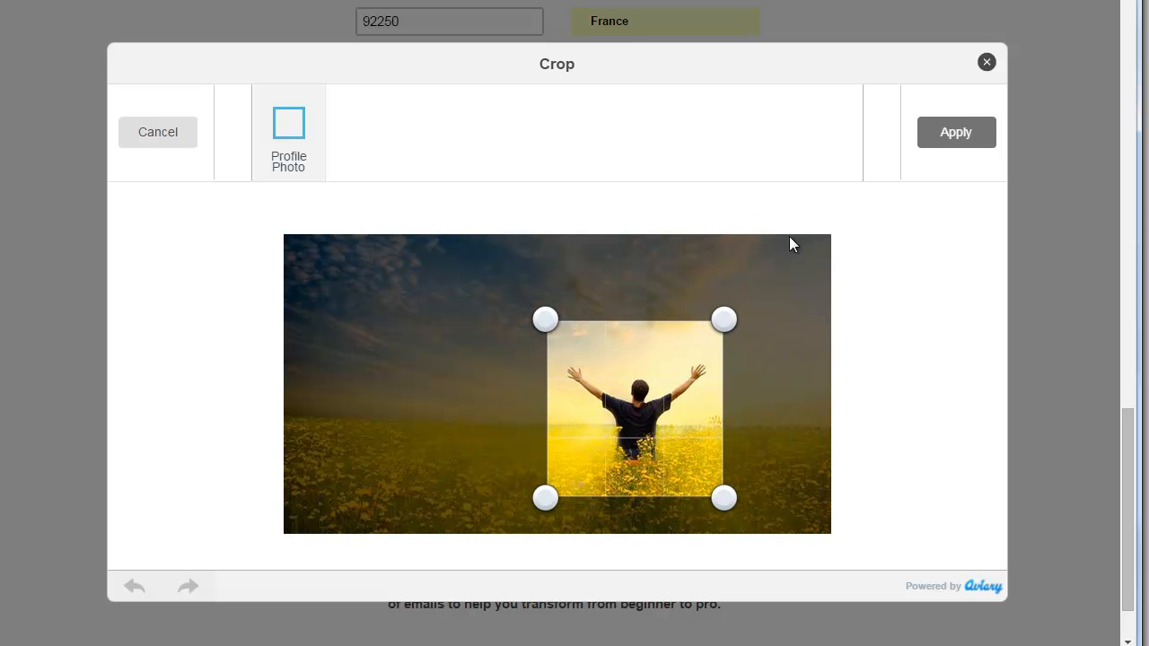
{"action": "left_click", "coordinate": [956, 144]}
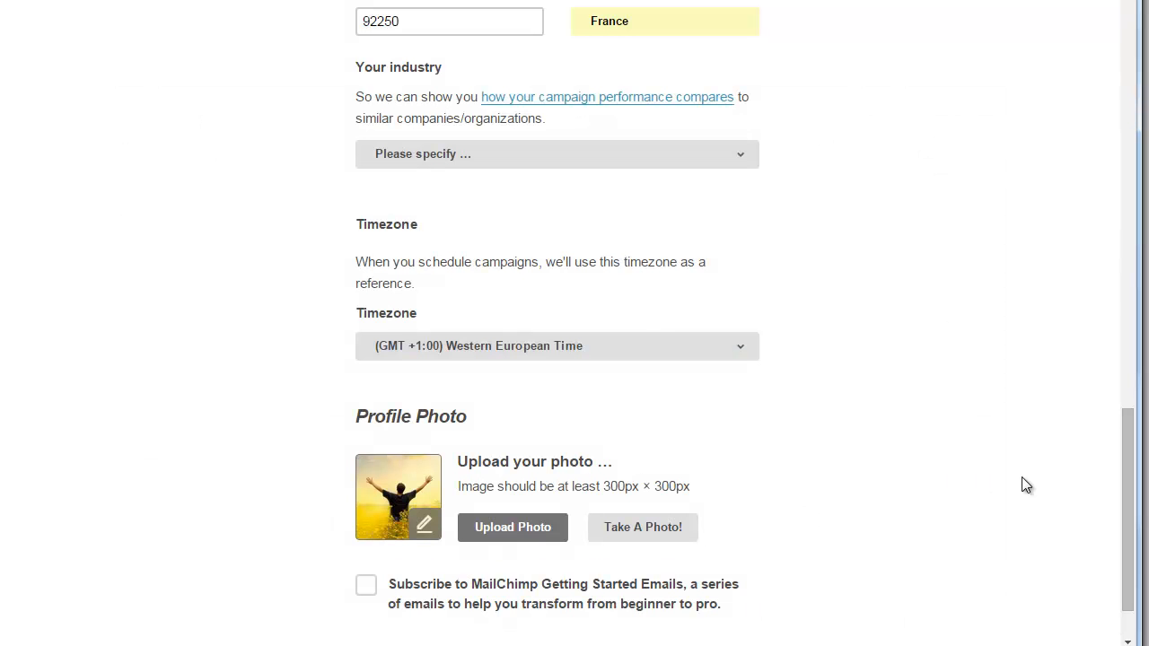
{"action": "scroll", "coordinate": [1130, 477], "scroll_direction": "down", "scroll_amount": 1}
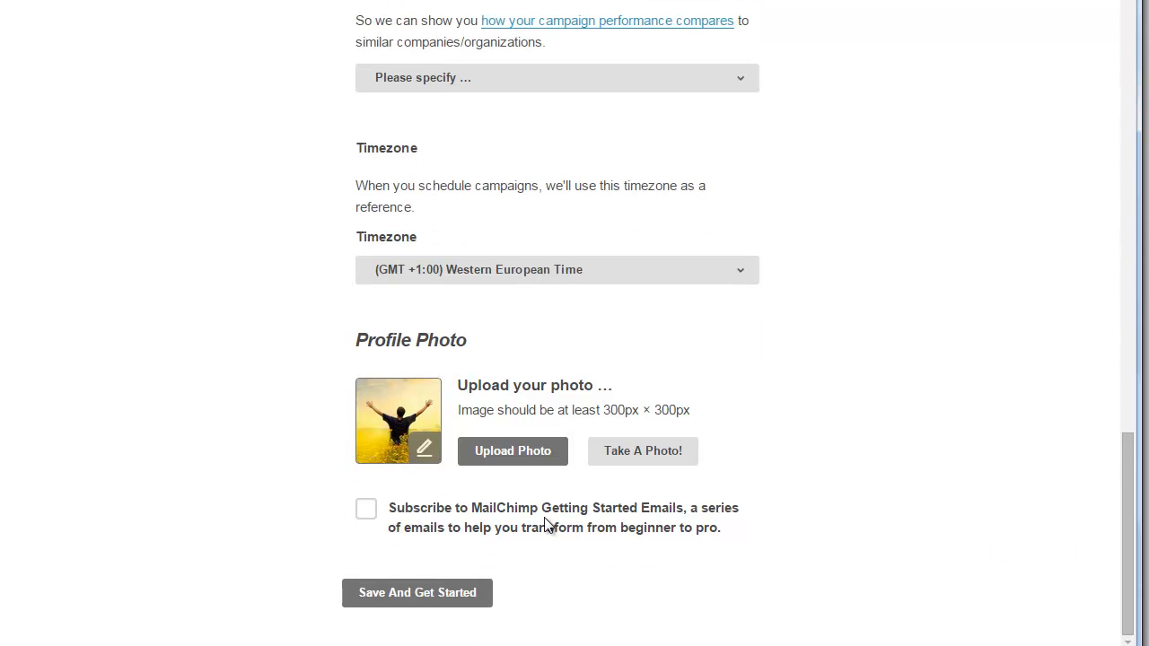
Subscribe to Getting Started emails, save the profile, and dismiss the Dashboard tour tips
{"action": "left_click", "coordinate": [366, 509]}
{"action": "left_click", "coordinate": [430, 593]}
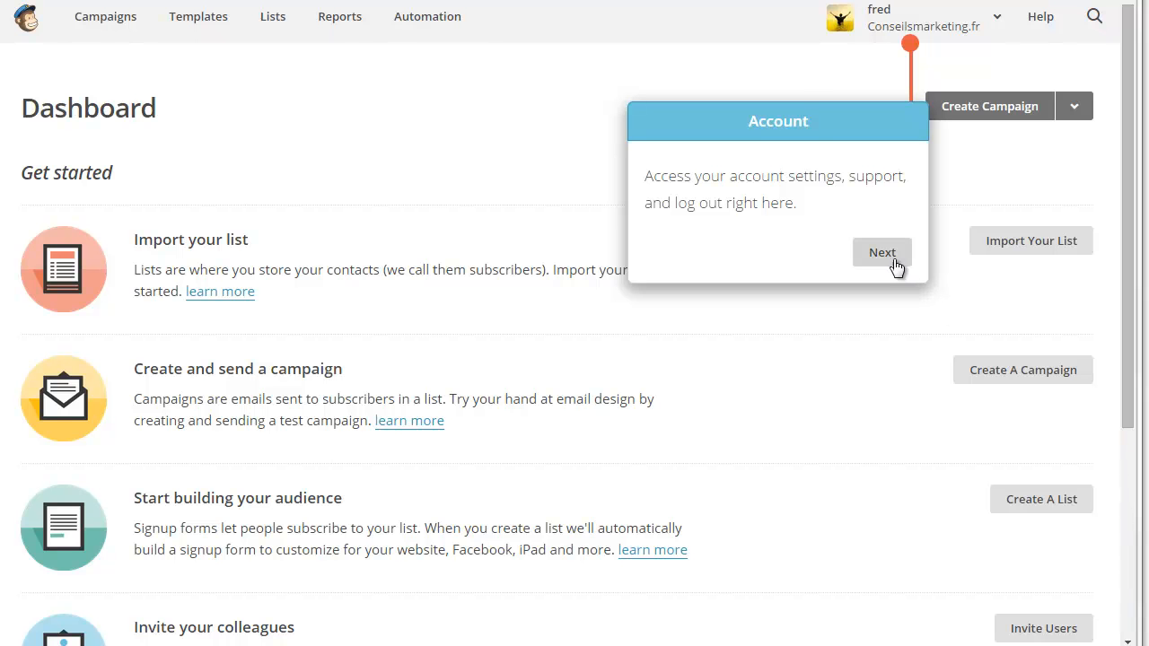
{"action": "left_click", "coordinate": [892, 258]}
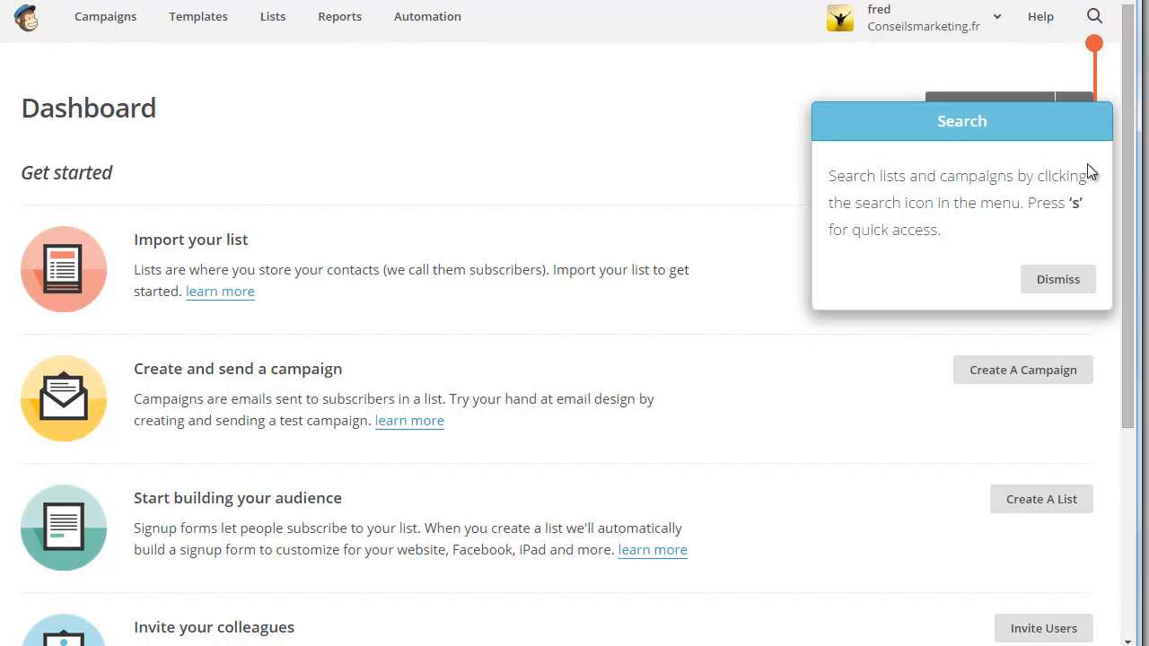
{"action": "left_click", "coordinate": [1067, 279]}
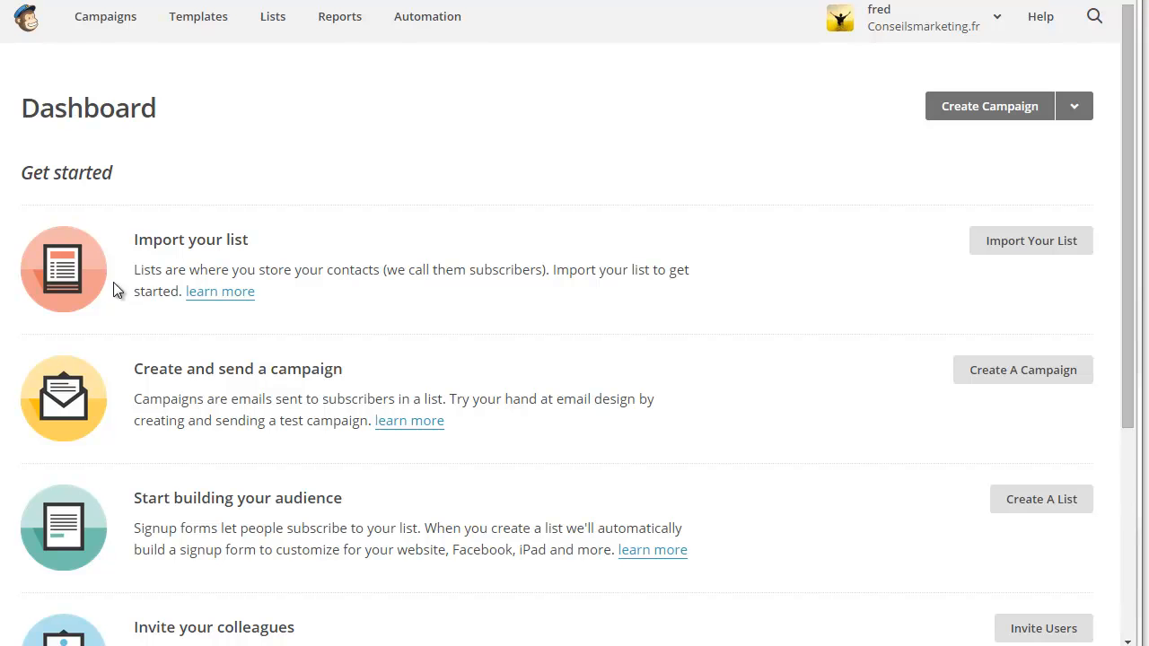
Start a new list named 'Mes clients conseilsmarketing'
{"action": "left_click", "coordinate": [999, 243]}
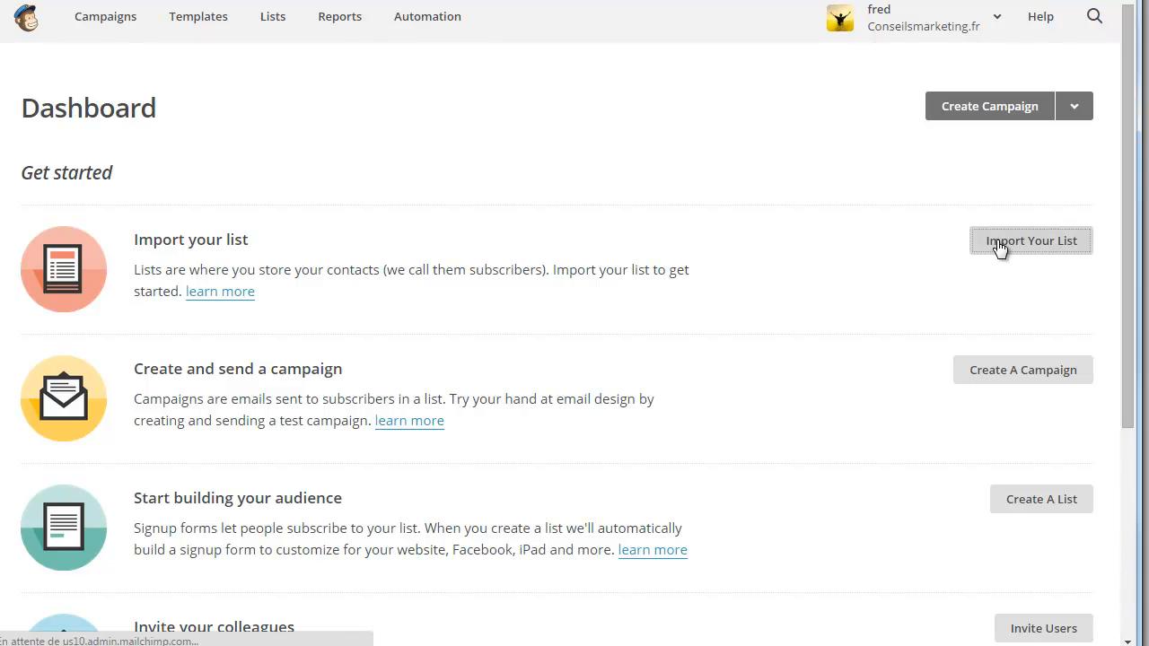
{"action": "left_click", "coordinate": [264, 272]}
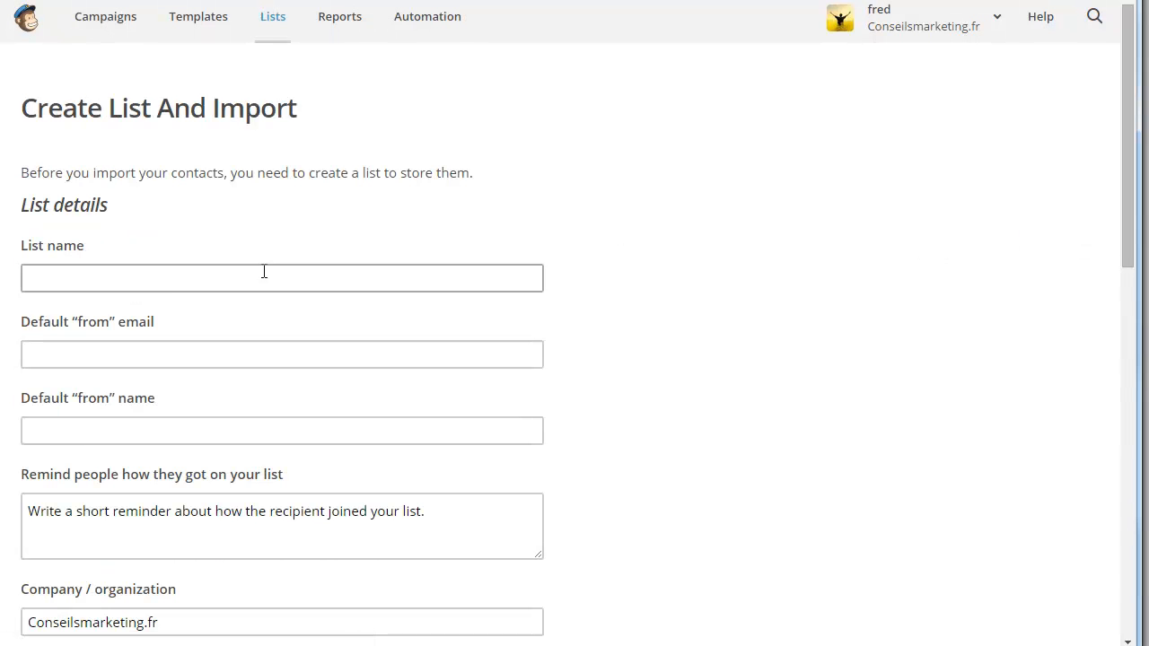
{"action": "type", "text": "M"}
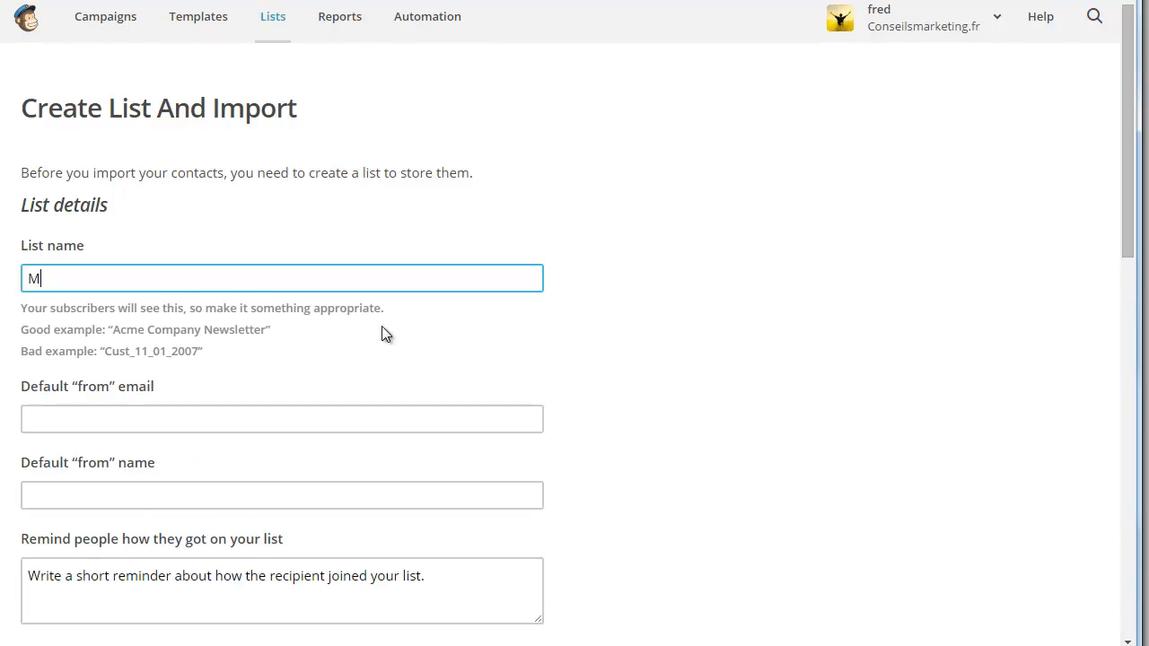
{"action": "type", "text": "es cliens cons"}
{"action": "key", "text": "BackSpace"}
{"action": "key", "text": "BackSpace"}
{"action": "key", "text": "BackSpace"}
{"action": "key", "text": "BackSpace"}
{"action": "type", "text": "ts conseilsmarketing"}
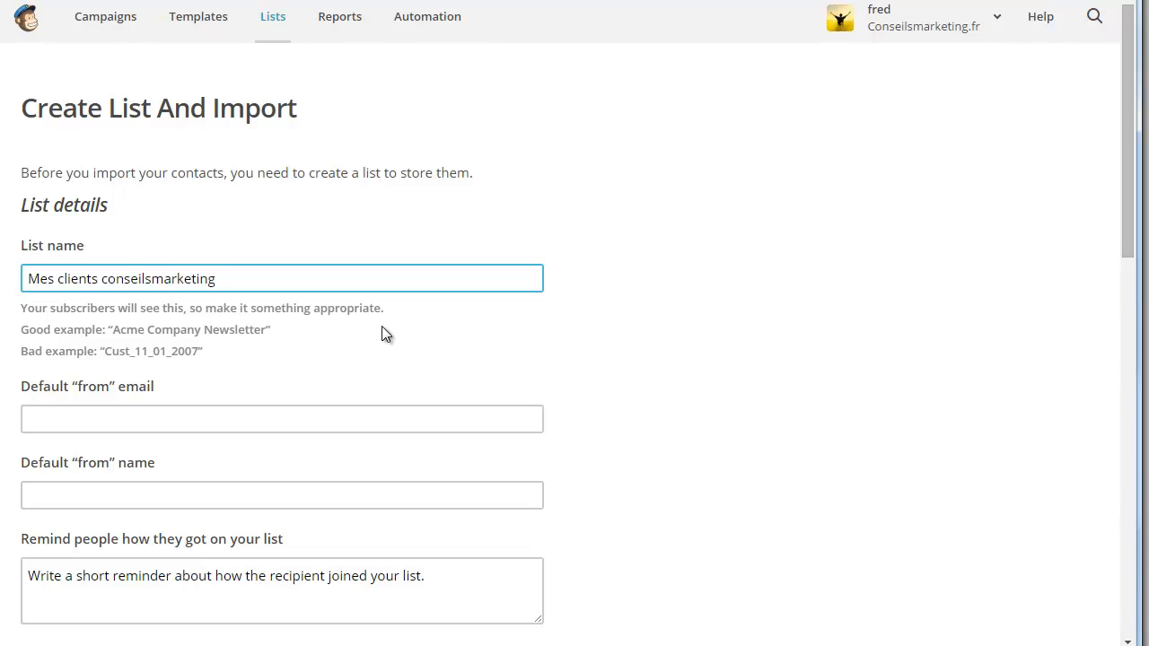
Autofill the default sender email and enter the default from name
{"action": "scroll", "coordinate": [381, 334], "scroll_direction": "down", "scroll_amount": 2}
{"action": "left_click", "coordinate": [162, 241]}
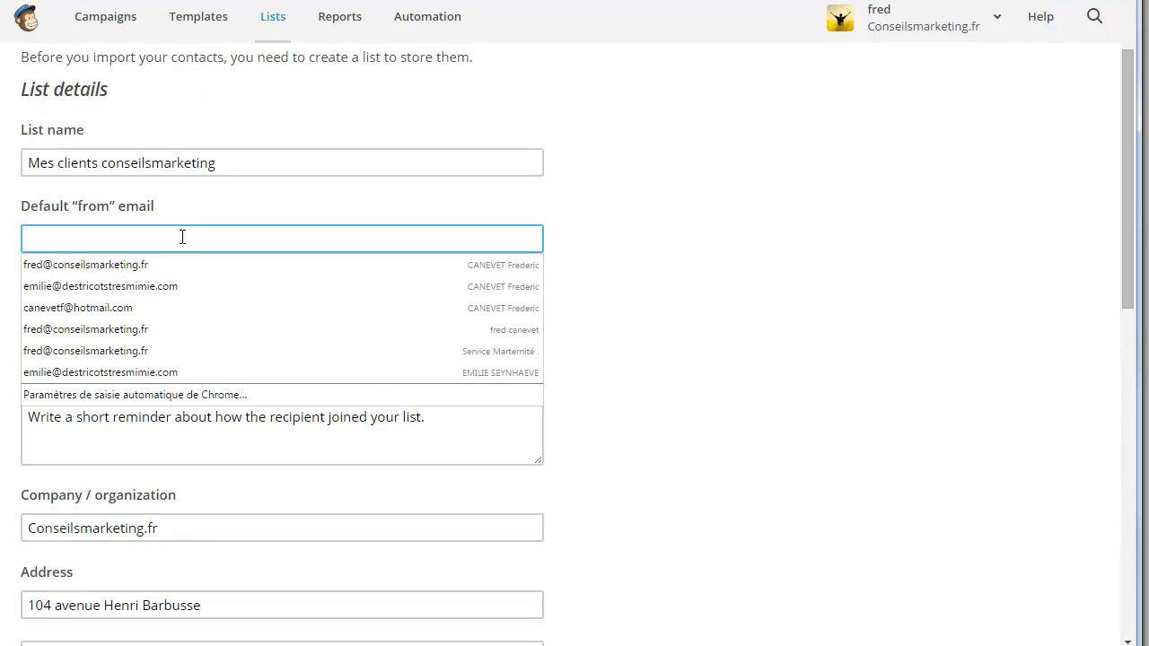
{"action": "left_click", "coordinate": [149, 264]}
{"action": "left_click", "coordinate": [734, 304]}
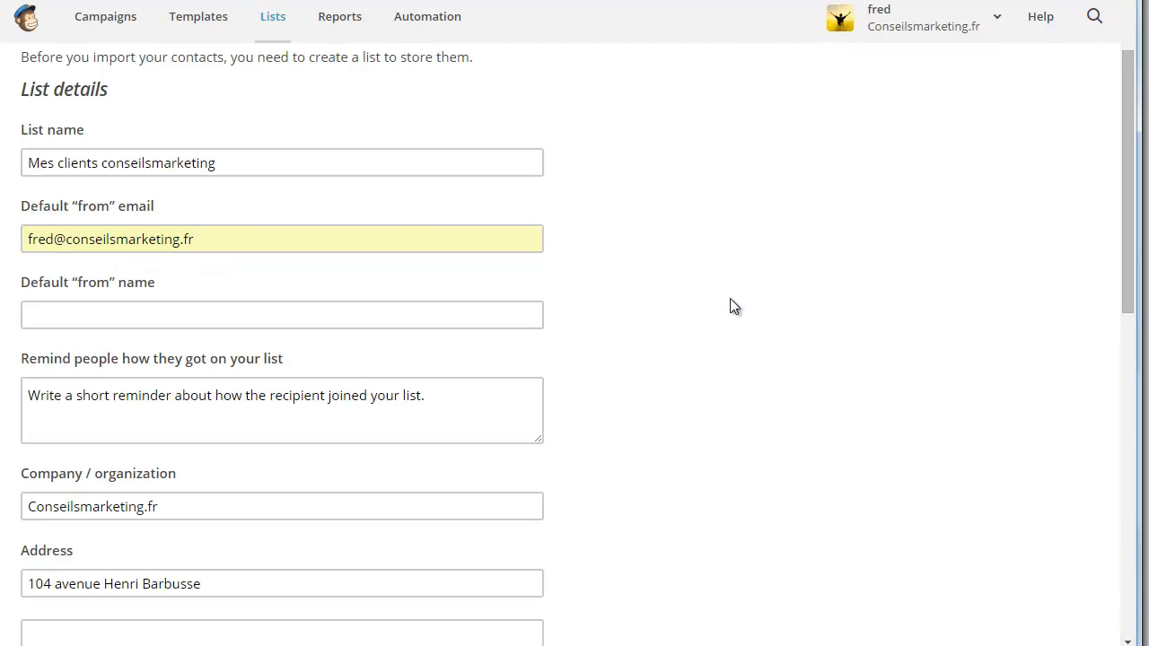
{"action": "left_click", "coordinate": [198, 318]}
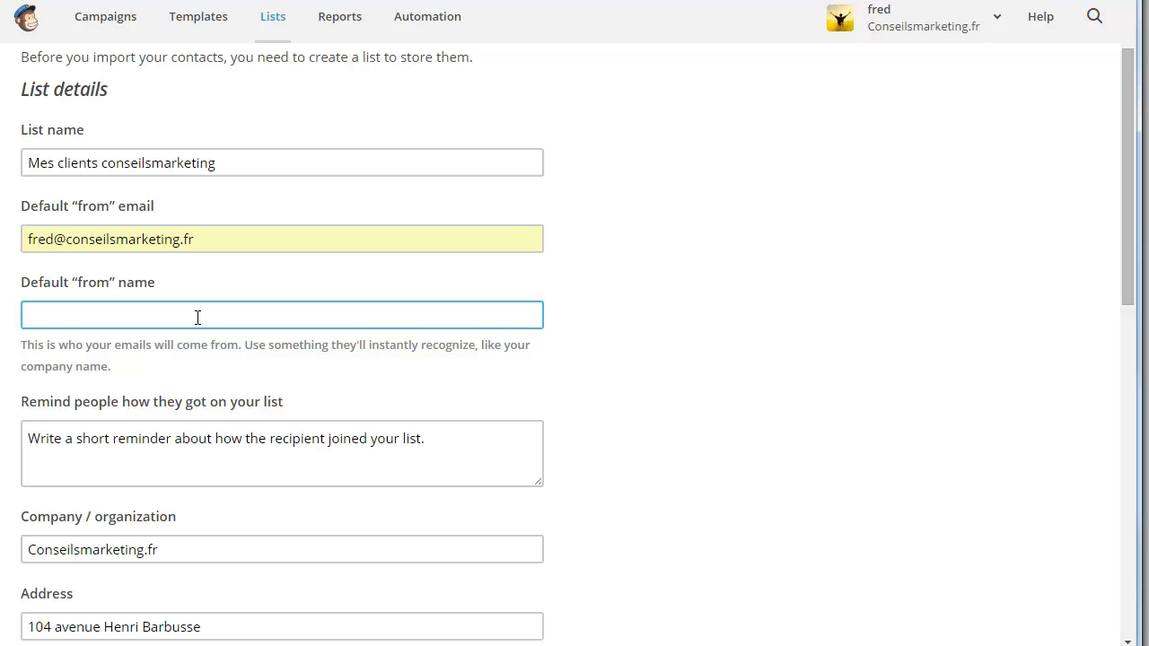
{"action": "type", "text": "Fred de conseilsmarketing.fr"}
{"action": "left_click_drag", "start_coordinate": [268, 329], "coordinate": [75, 290]}
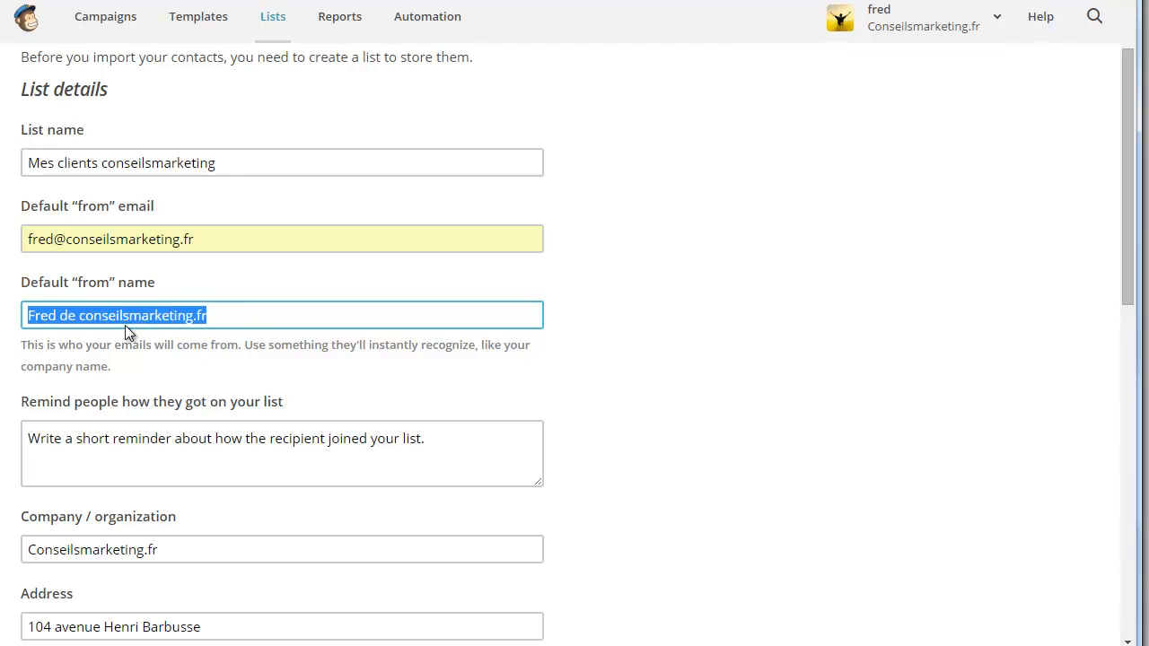
{"action": "left_click", "coordinate": [453, 444]}
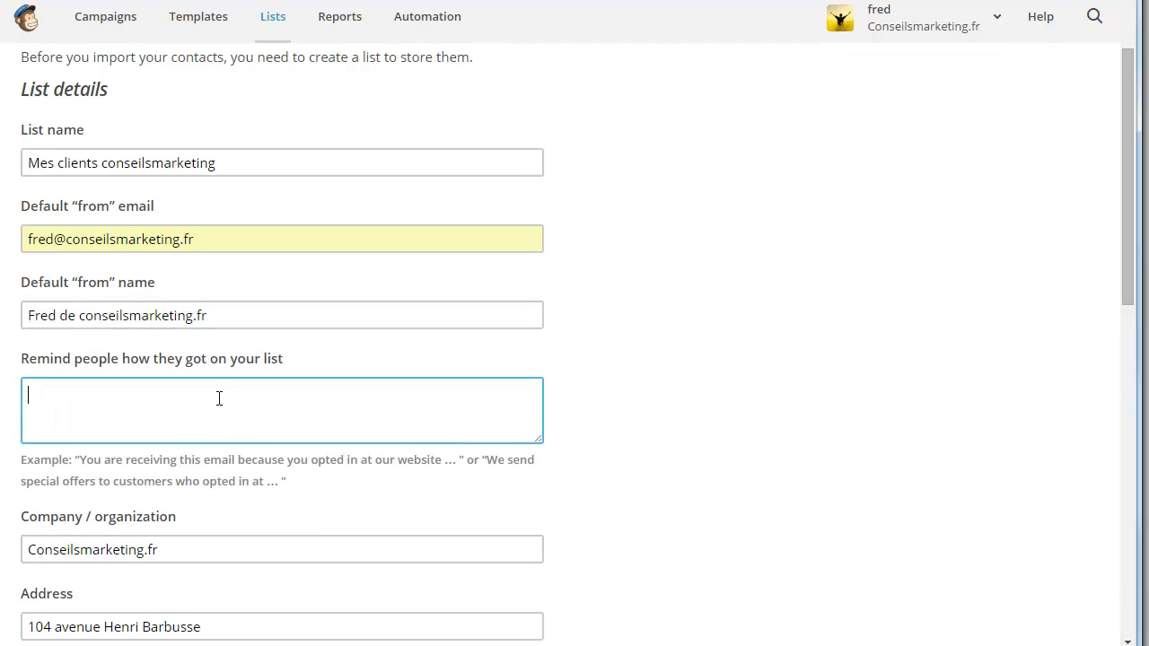
Write the reminder about subscribing on ConseilsMarketing.Fr or downloading an ebook, then 'A bientôt'
{"action": "type", "text": "Vous recevez cet email parce que v"}
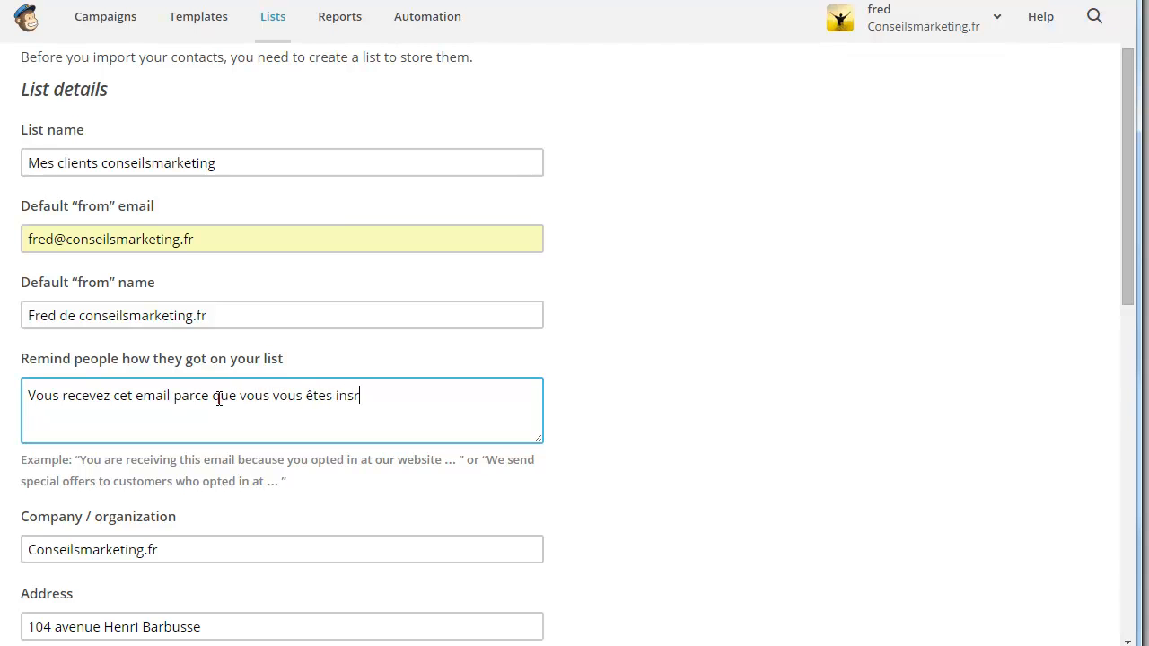
{"action": "type", "text": "ous vous êtes inscrit sur ConseilsMarketin."}
{"action": "key", "text": "BackSpace"}
{"action": "type", "text": "fr"}
{"action": "type", "text": ".Fr"}
{"action": "type", "text": " ou que vous al"}
{"action": "type", "text": "vez "}
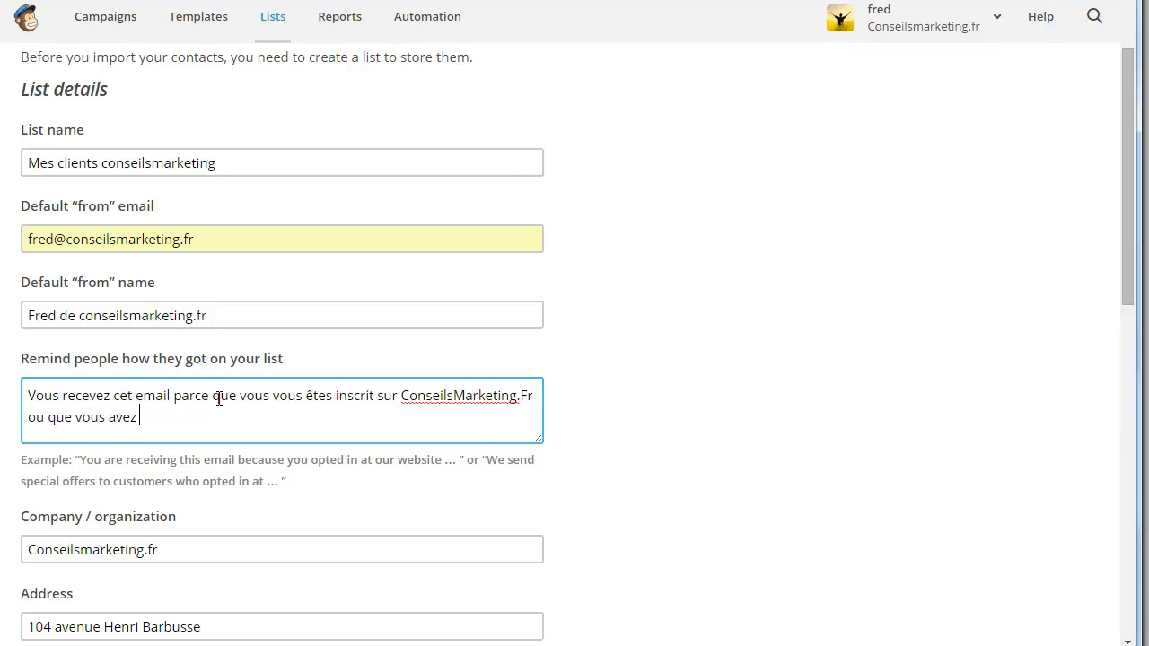
{"action": "type", "text": "téléchargé un de nos ebooks"}
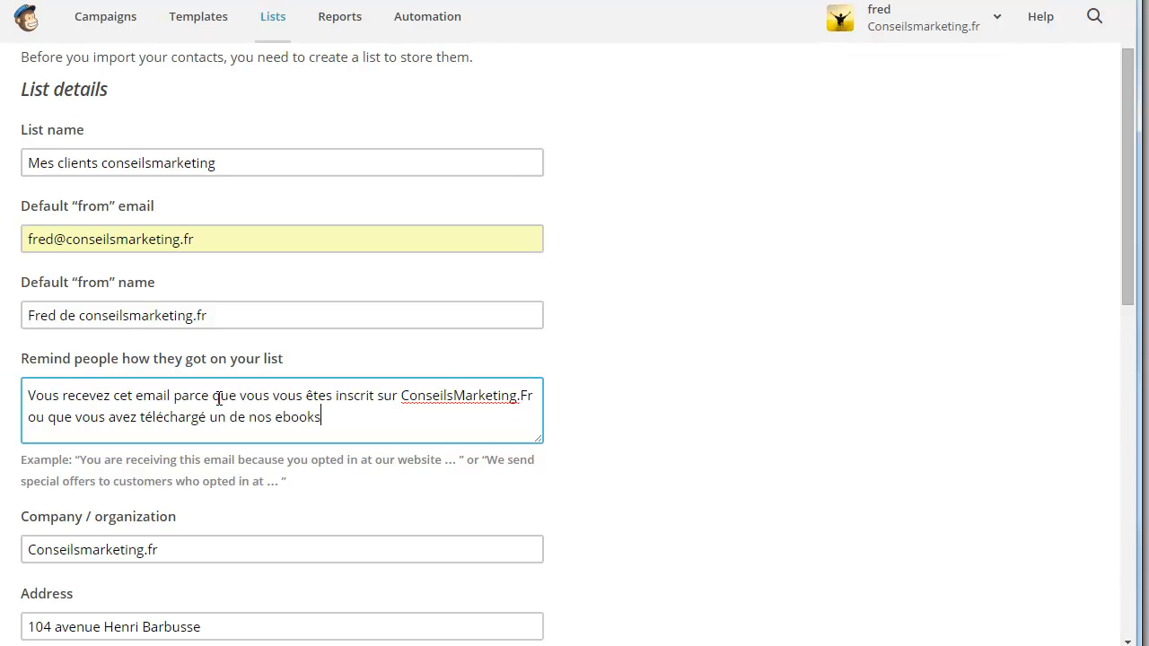
{"action": "key", "text": "Return"}
{"action": "key", "text": "Return"}
{"action": "type", "text": "A bientôt"}
Add two PS lines: emails are never sold, and one-click unsubscribe via the bottom link
{"action": "key", "text": "Return"}
{"action": "key", "text": "Return"}
{"action": "type", "text": "PS : nous ne vend"}
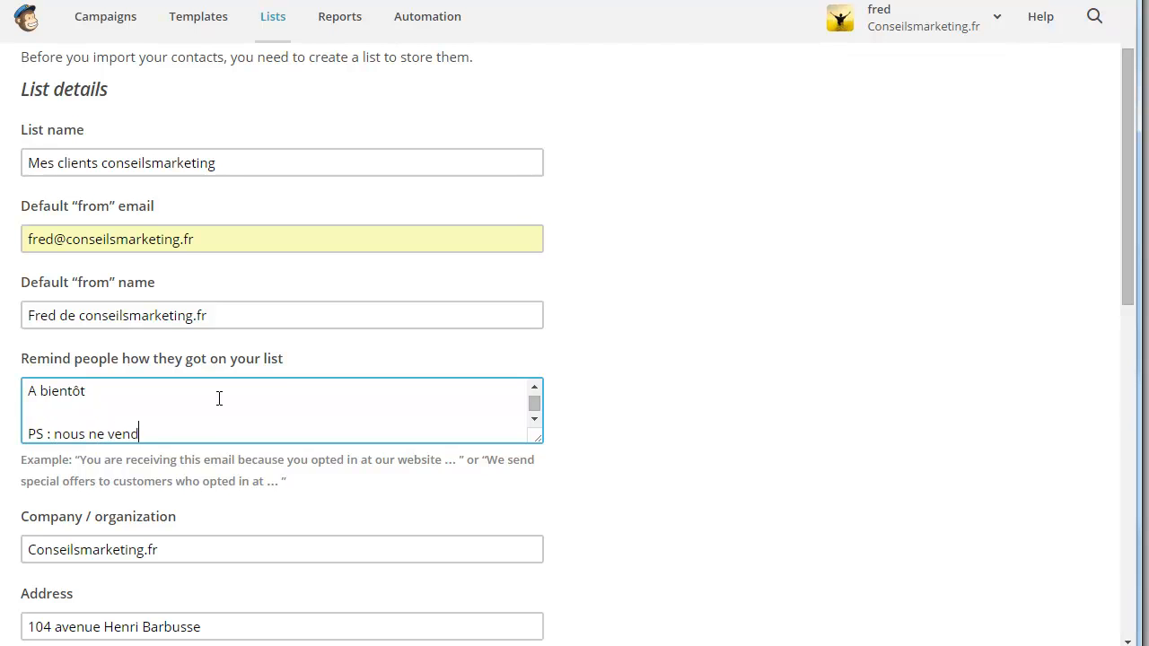
{"action": "type", "text": "ons pas d'emails"}
{"action": "key", "text": "Return"}
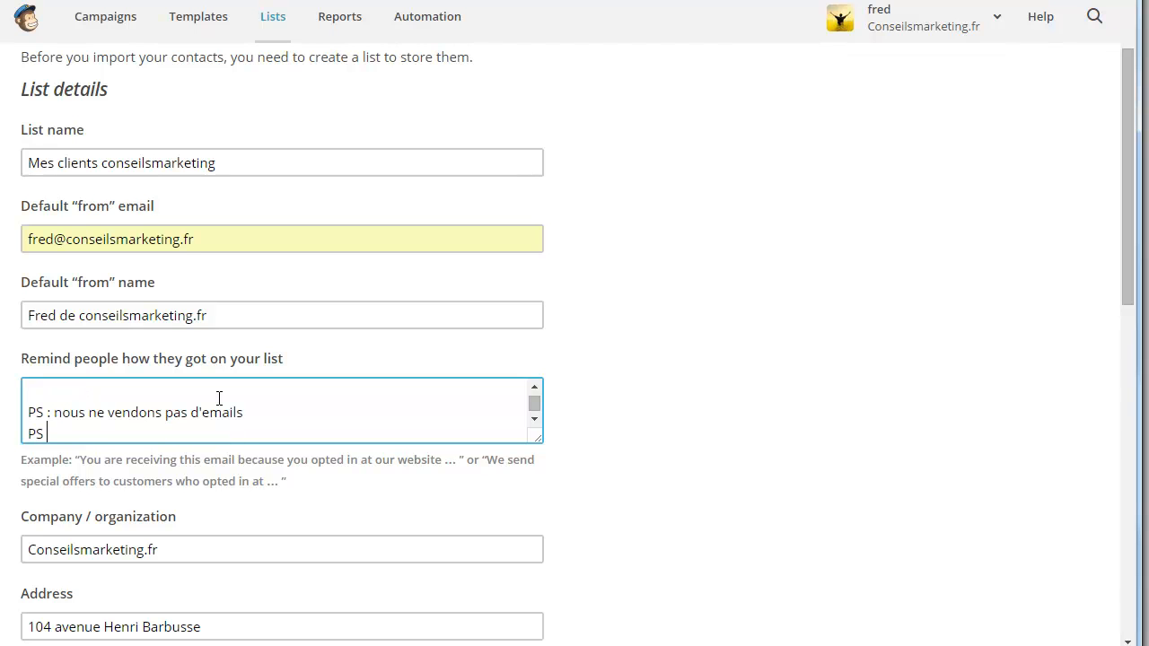
{"action": "type", "text": "PS PS : vous voouvez vous désabonner en 1 clic via le lien en bas de l'email."}
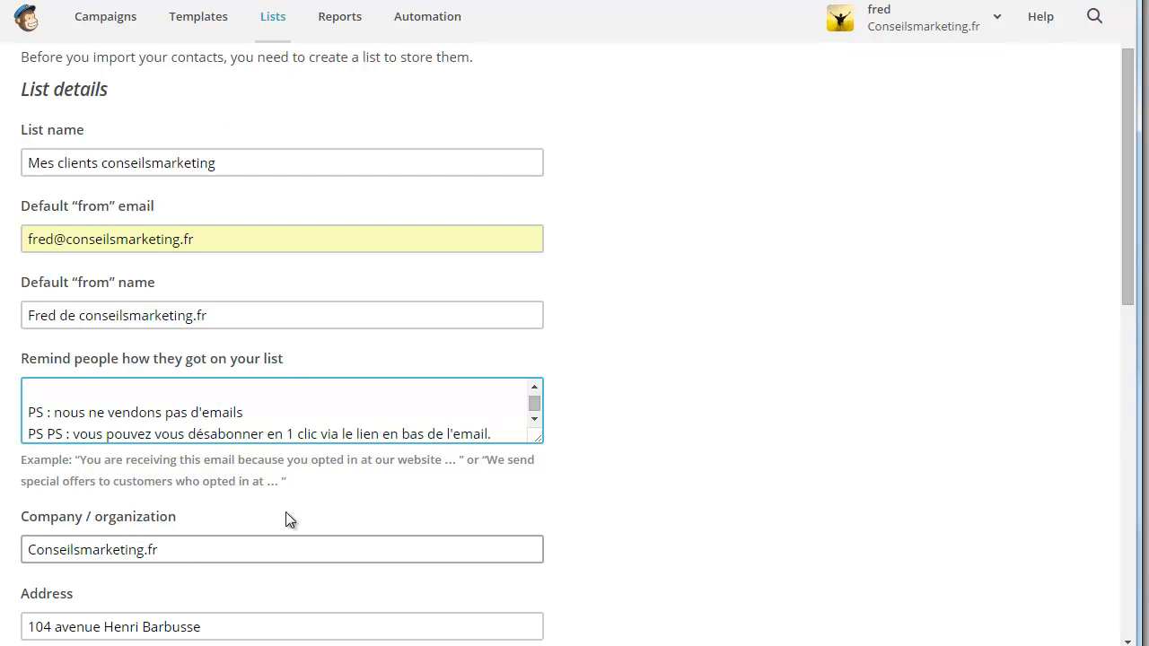
Create the 'Mes Clients Conseilsmarketing' list and continue to its Import subscribers page
{"action": "scroll", "coordinate": [1123, 306], "scroll_direction": "down", "scroll_amount": 2}
{"action": "scroll", "coordinate": [1110, 392], "scroll_direction": "down", "scroll_amount": 2}
{"action": "scroll", "coordinate": [1105, 413], "scroll_direction": "down", "scroll_amount": 3}
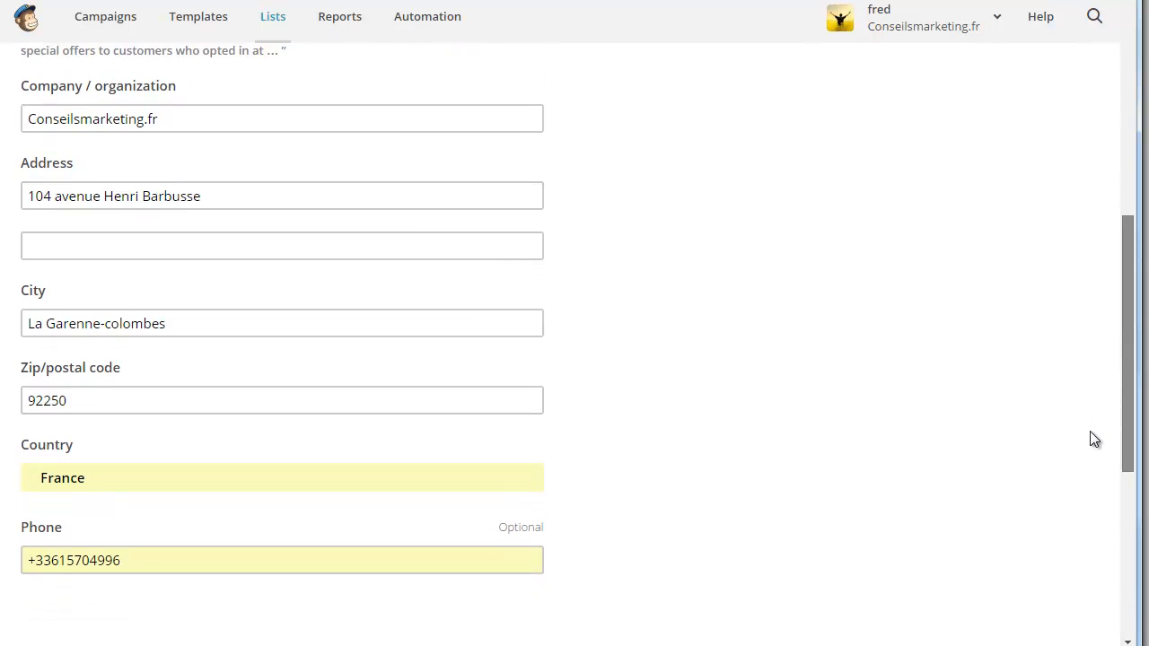
{"action": "left_click_drag", "start_coordinate": [1090, 484], "coordinate": [1093, 505]}
{"action": "left_click_drag", "start_coordinate": [149, 355], "coordinate": [0, 362]}
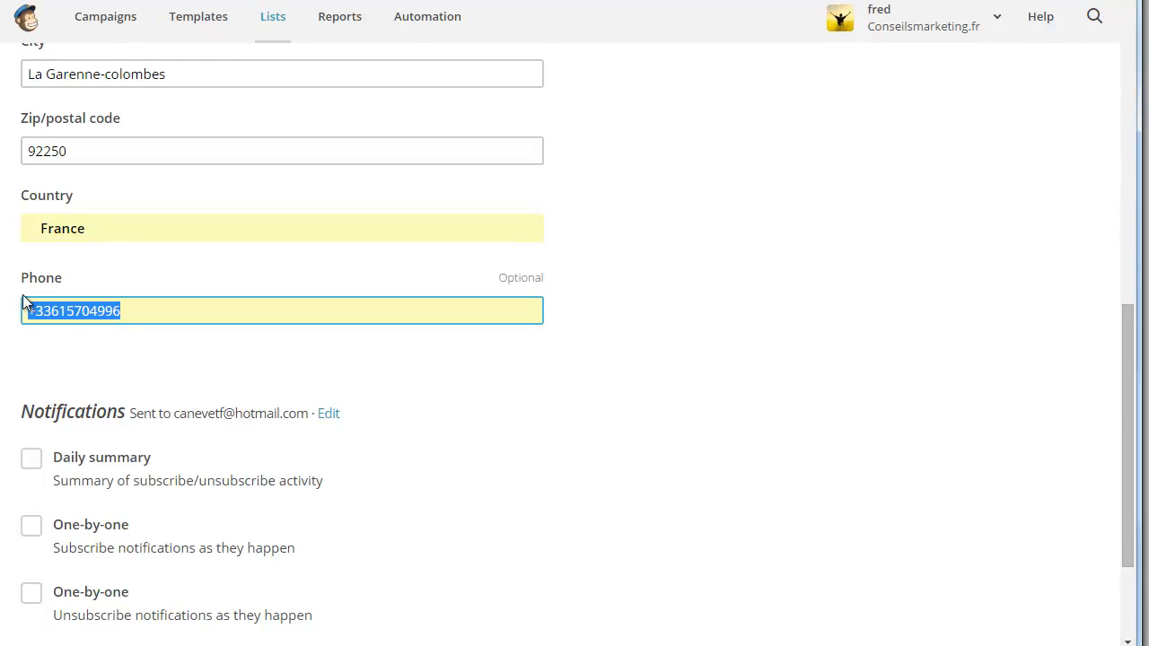
{"action": "scroll", "coordinate": [1123, 398], "scroll_direction": "down", "scroll_amount": 1}
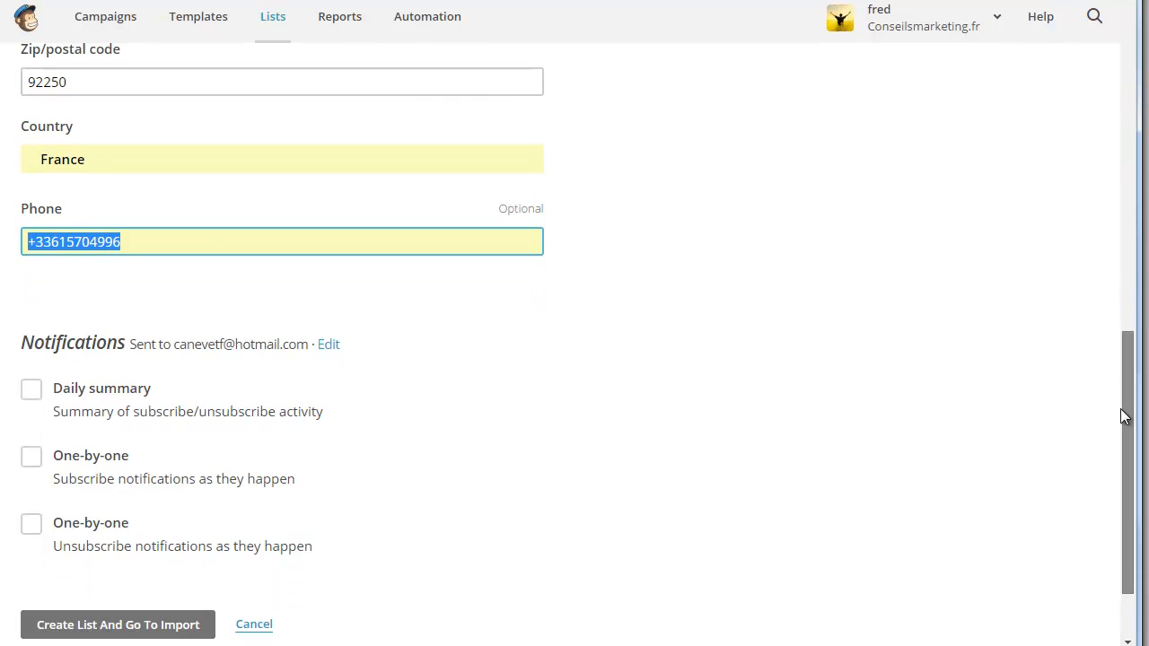
{"action": "scroll", "coordinate": [1119, 465], "scroll_direction": "down", "scroll_amount": 2}
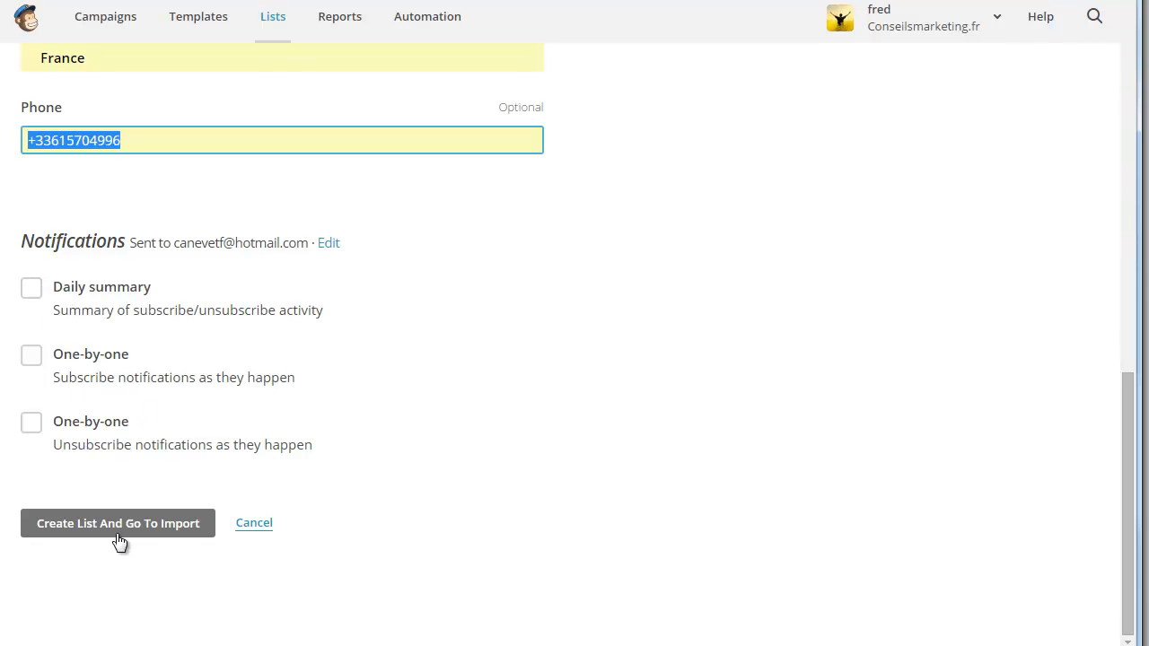
{"action": "left_click", "coordinate": [133, 525]}
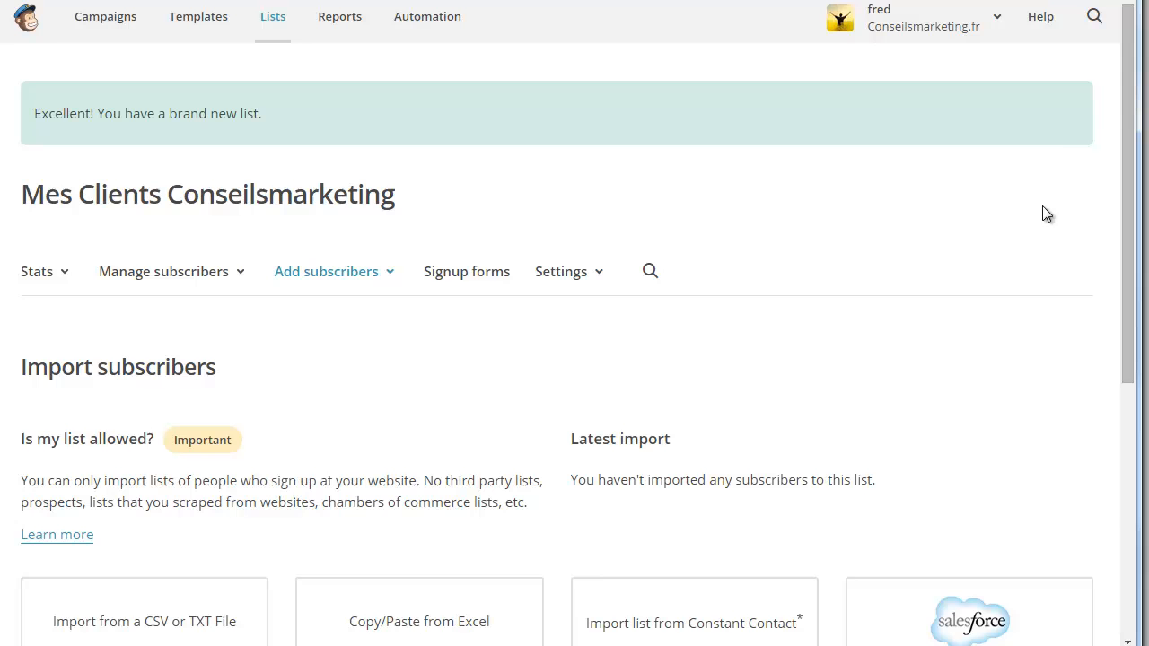
{"action": "scroll", "coordinate": [1124, 113], "scroll_direction": "down", "scroll_amount": 3}
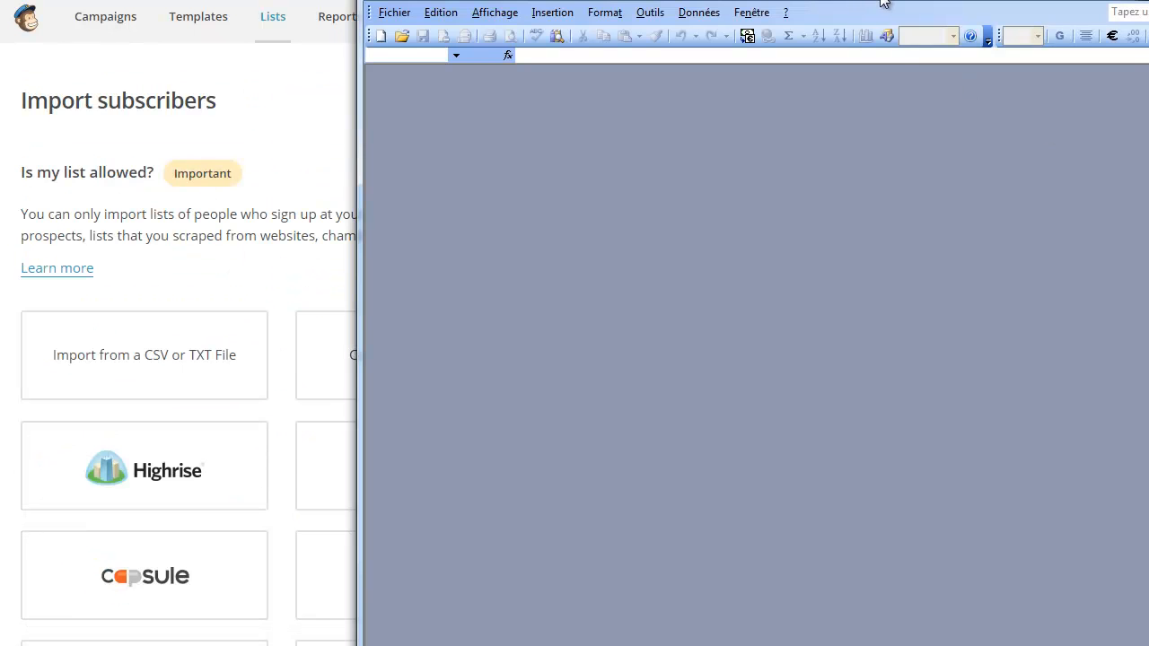
{"action": "left_click_drag", "start_coordinate": [886, 3], "coordinate": [546, 18]}
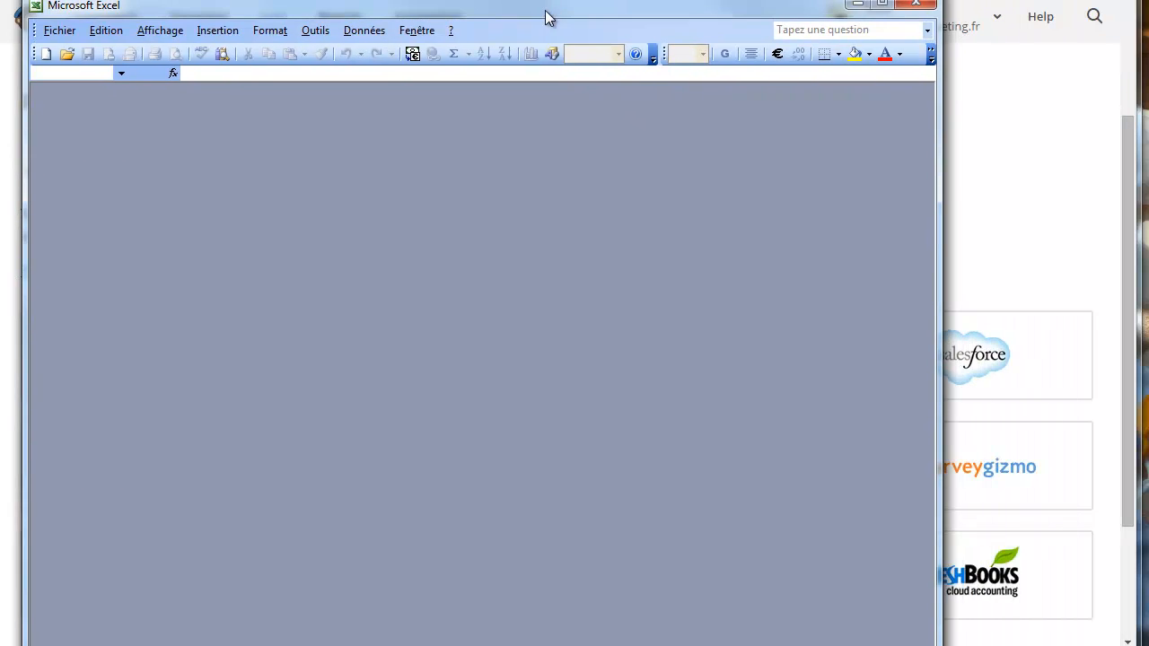
Open liste emails.xls from recent files, bold the header row and autofit column A
{"action": "left_click", "coordinate": [55, 30]}
{"action": "left_click", "coordinate": [120, 113]}
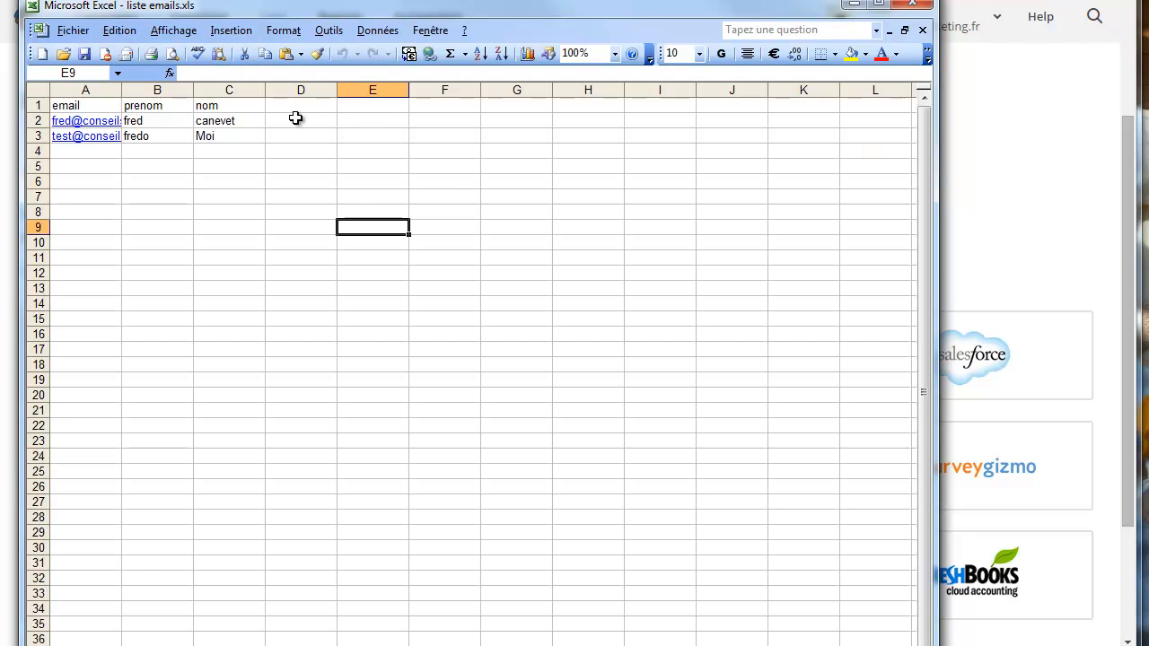
{"action": "left_click_drag", "start_coordinate": [261, 152], "coordinate": [238, 106]}
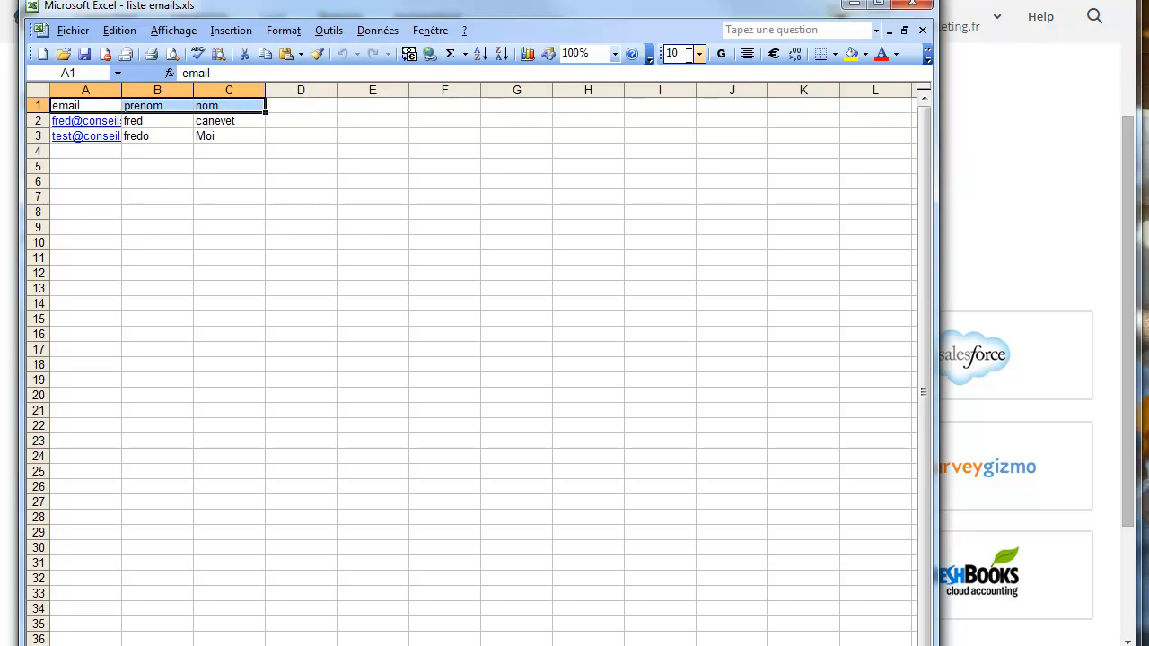
{"action": "left_click", "coordinate": [721, 56]}
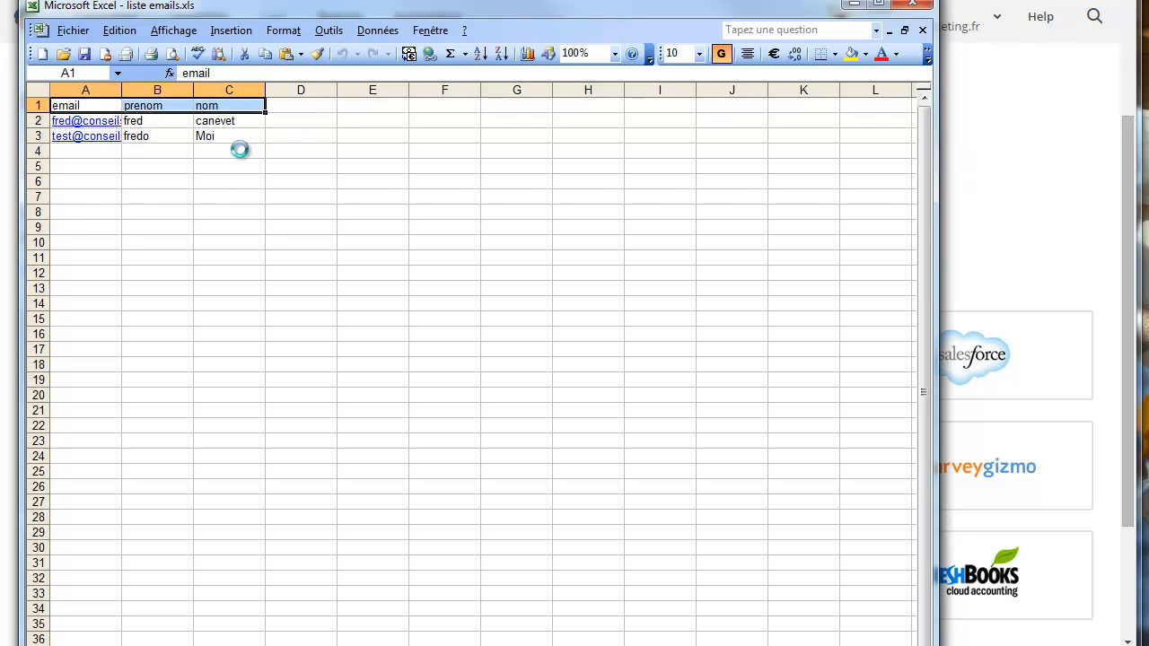
{"action": "left_click", "coordinate": [149, 149]}
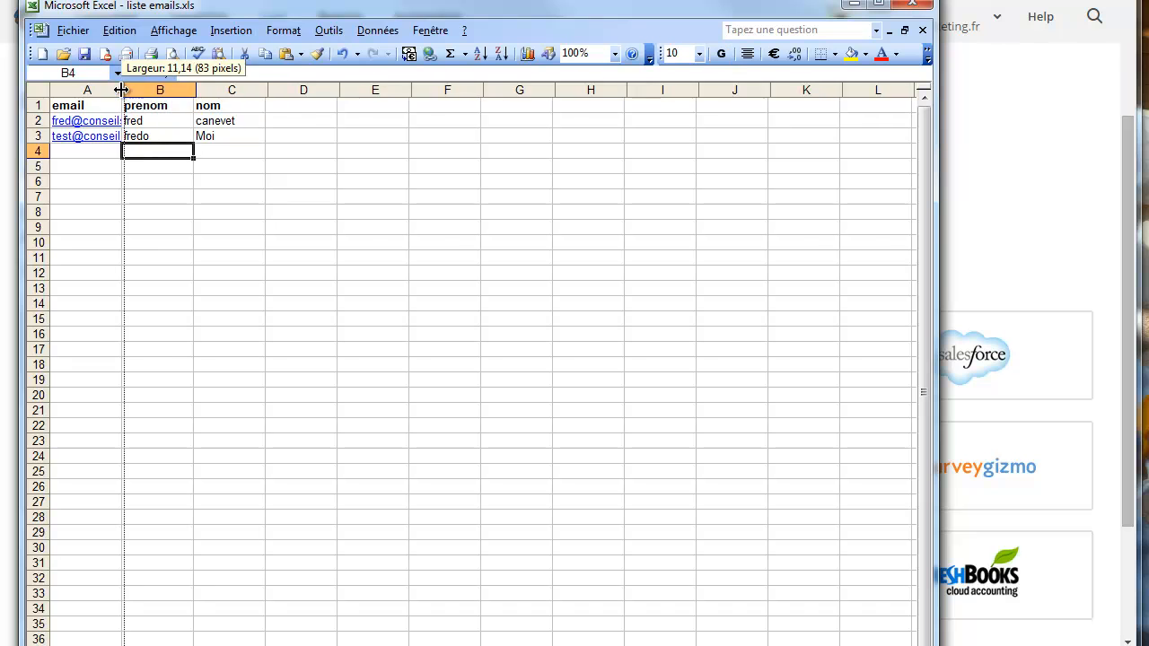
{"action": "double_click", "coordinate": [121, 90]}
Copy the email addresses in A2:A5 and return to MailChimp
{"action": "left_click", "coordinate": [126, 162]}
{"action": "left_click_drag", "start_coordinate": [126, 162], "coordinate": [133, 120]}
{"action": "key", "text": "ctrl+c"}
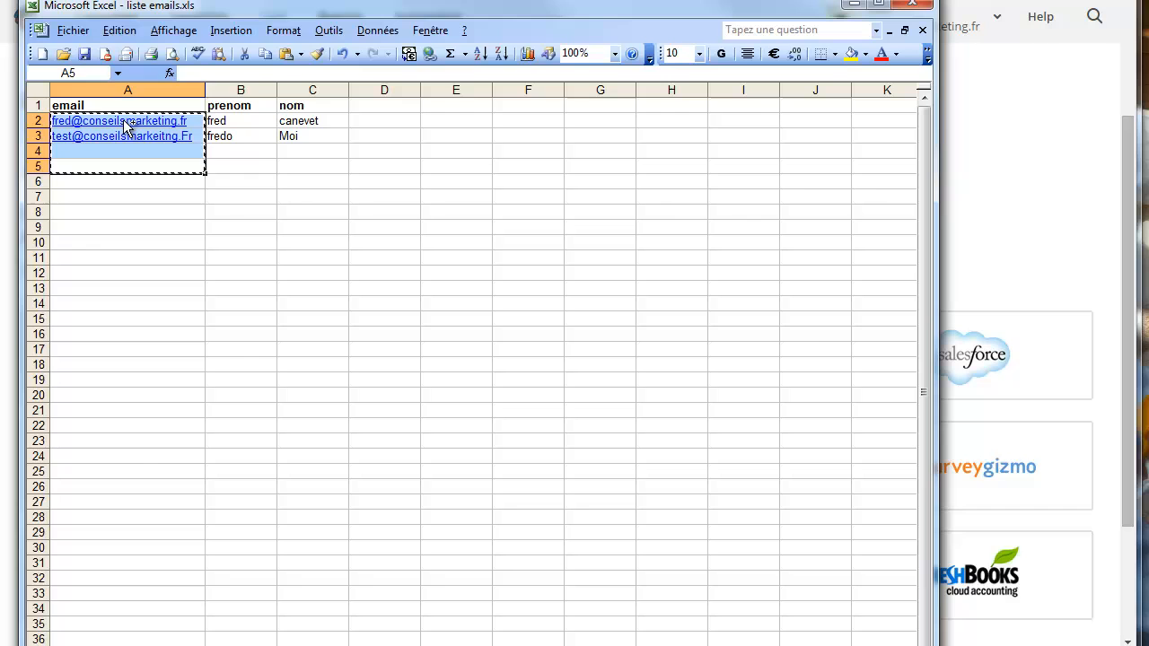
{"action": "key", "text": "alt+Tab"}
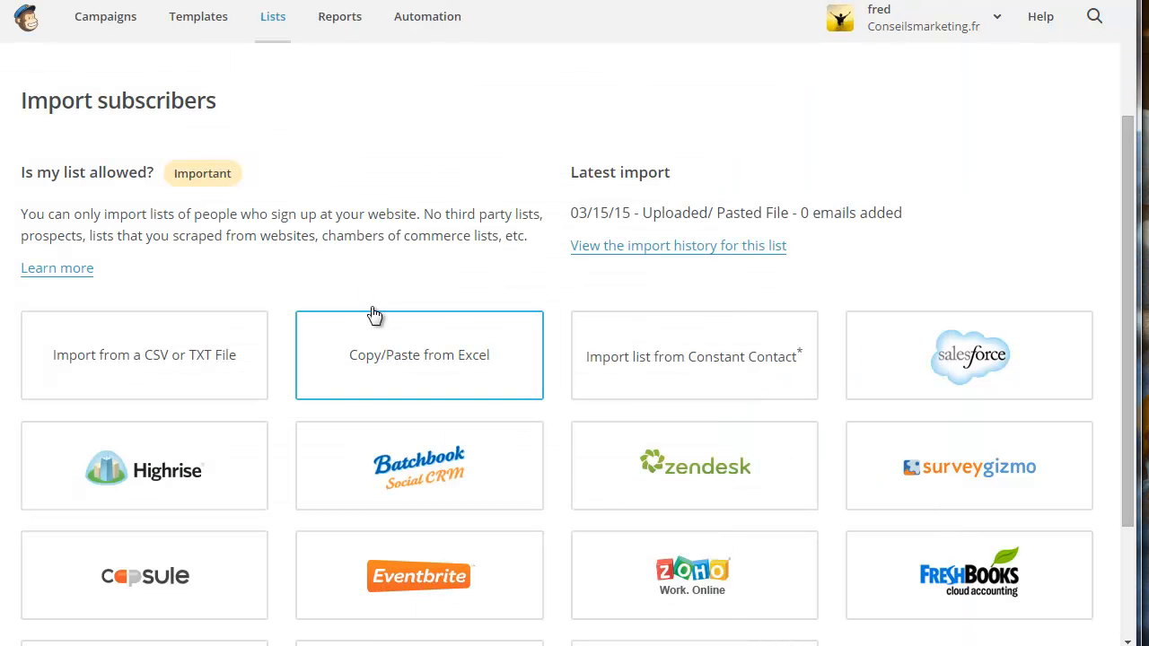
Paste the copied addresses as an Excel import, import the list, and dismiss the search tip
{"action": "left_click", "coordinate": [399, 324]}
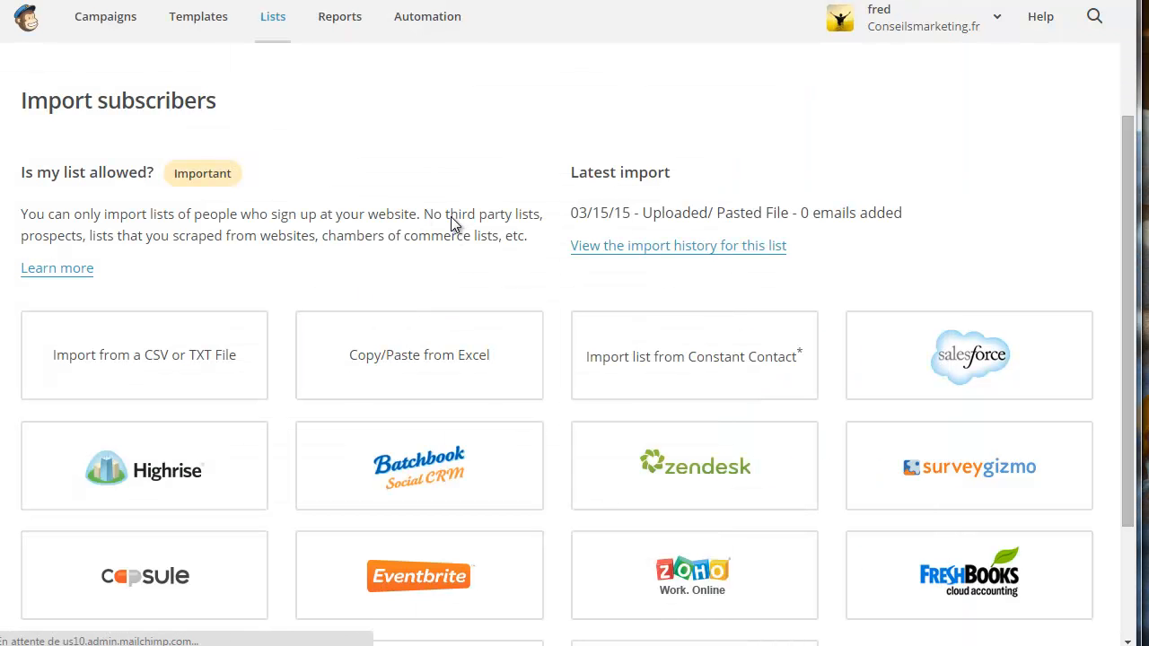
{"action": "left_click", "coordinate": [186, 491]}
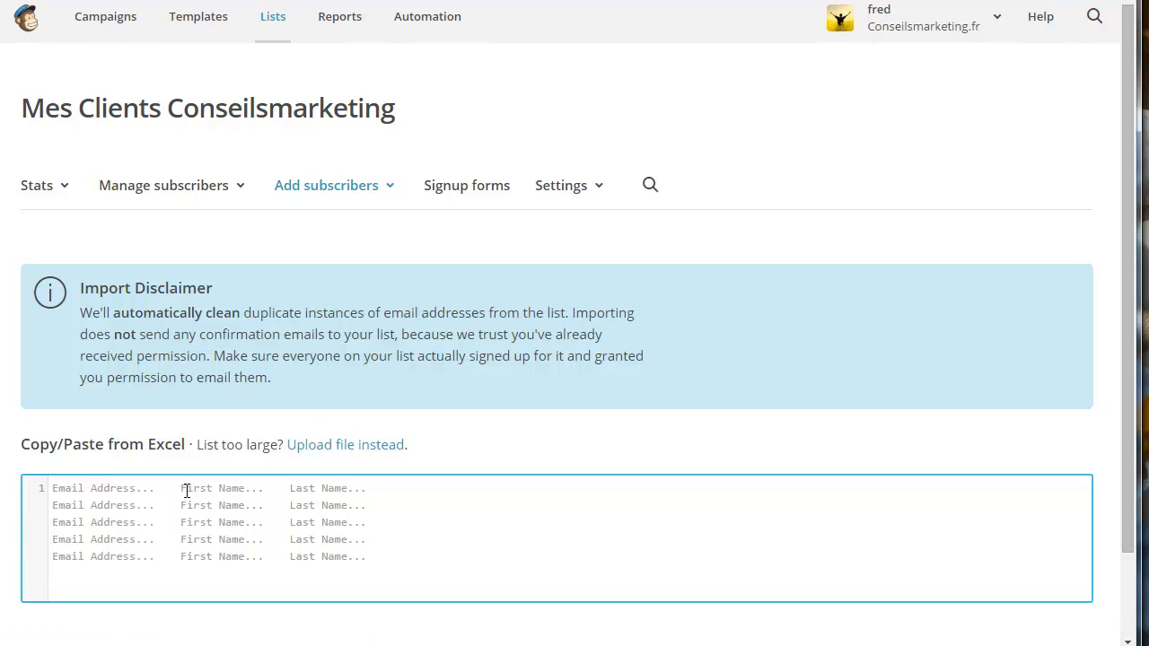
{"action": "key", "text": "ctrl+v"}
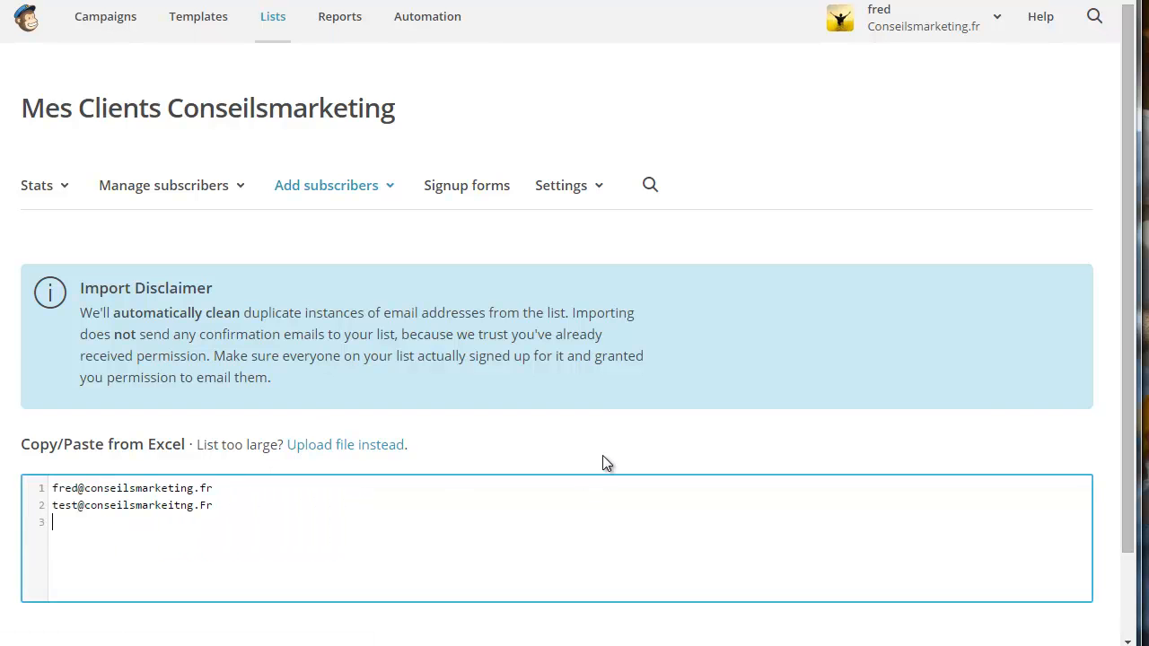
{"action": "scroll", "coordinate": [1104, 494], "scroll_direction": "down", "scroll_amount": 1}
{"action": "scroll", "coordinate": [1103, 494], "scroll_direction": "down", "scroll_amount": 1}
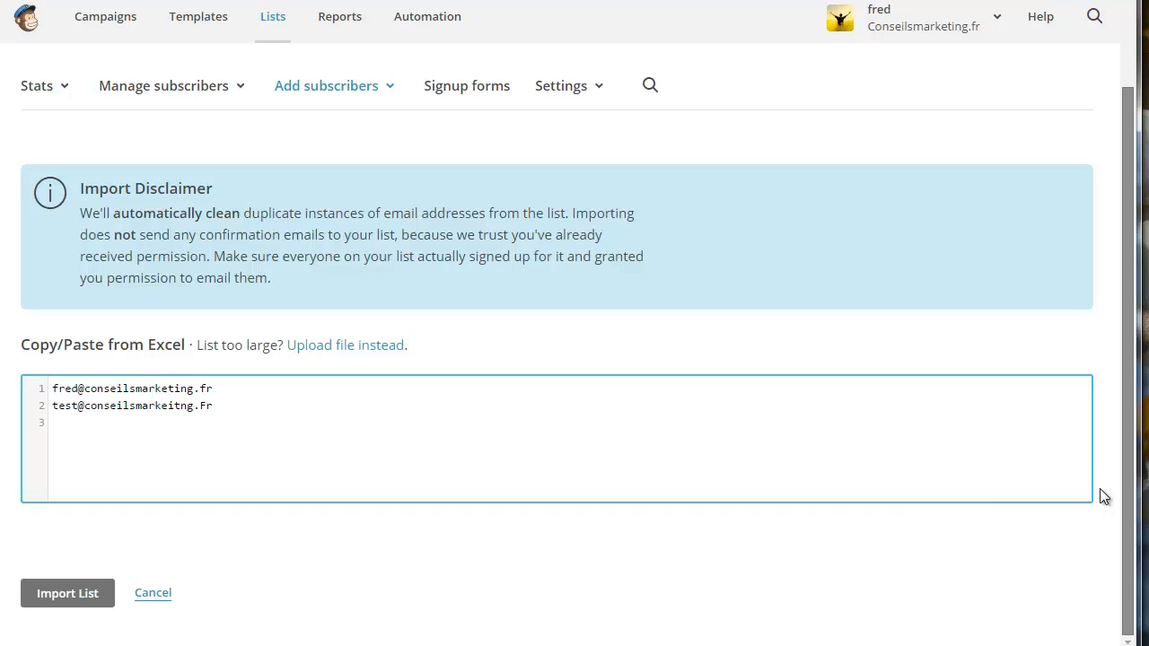
{"action": "left_click", "coordinate": [71, 598]}
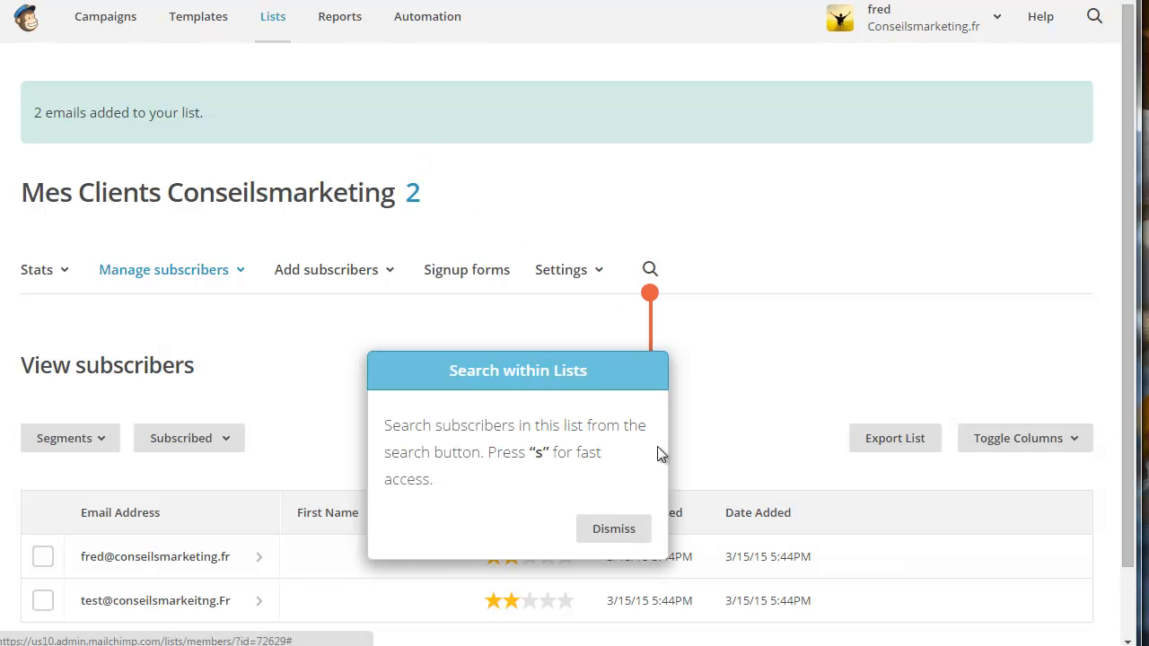
{"action": "left_click", "coordinate": [614, 530]}
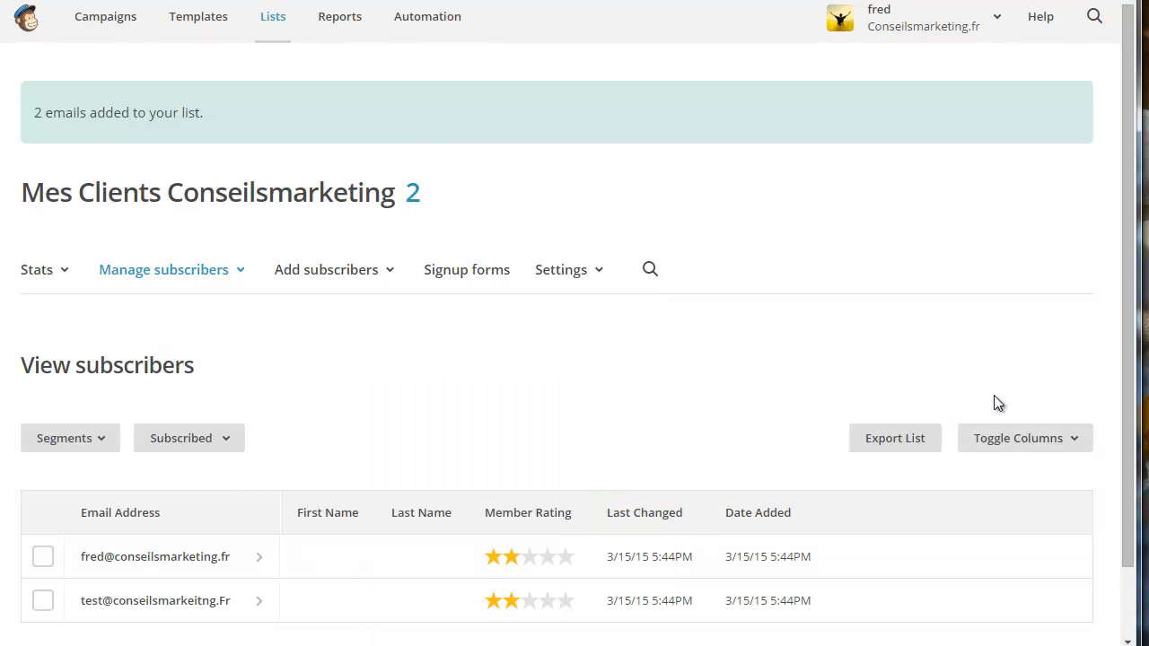
Delete both subscribers from the list, then choose Import from a CSV or TXT file
{"action": "left_click_drag", "start_coordinate": [1125, 350], "coordinate": [1107, 460]}
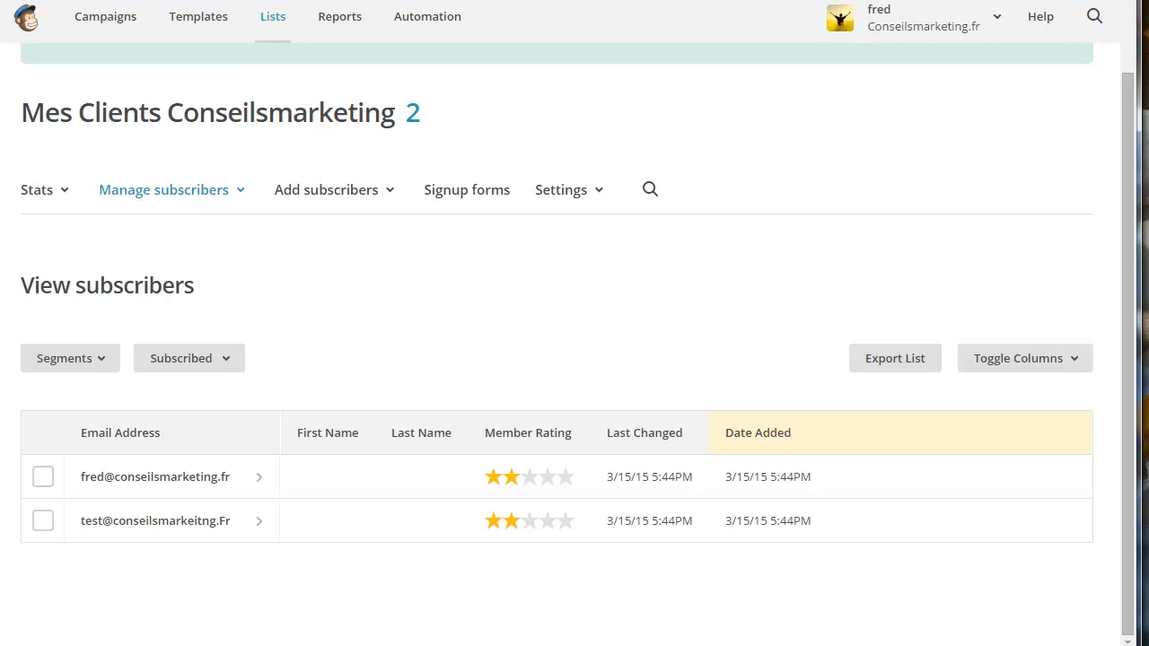
{"action": "left_click", "coordinate": [43, 477]}
{"action": "left_click", "coordinate": [43, 550]}
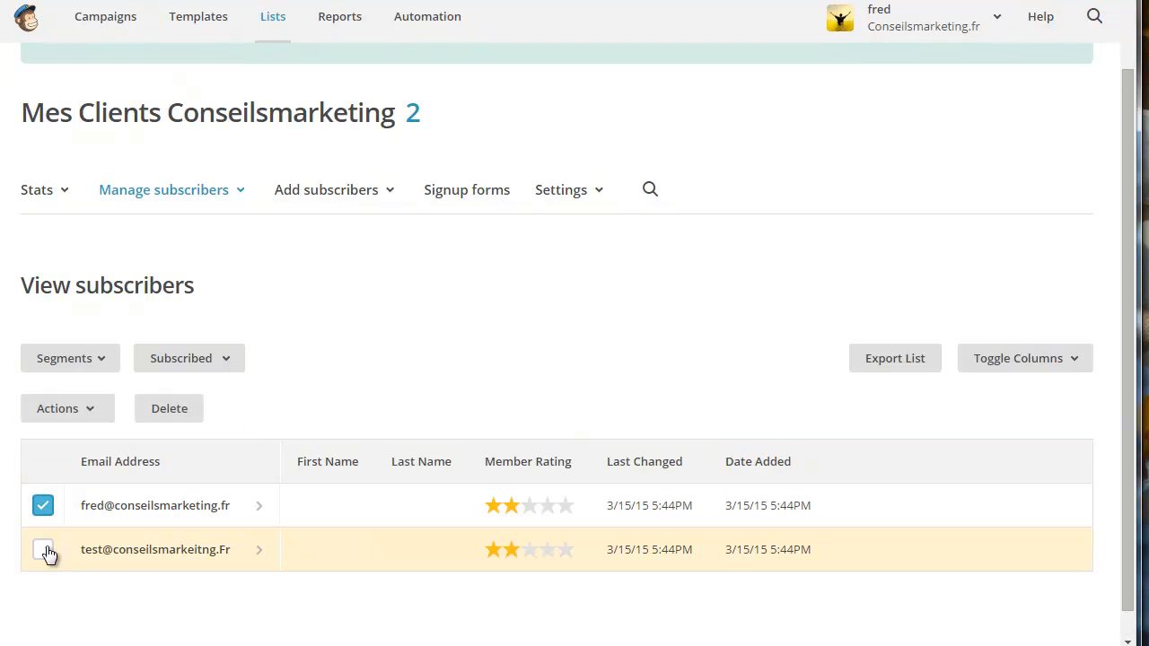
{"action": "left_click", "coordinate": [99, 418]}
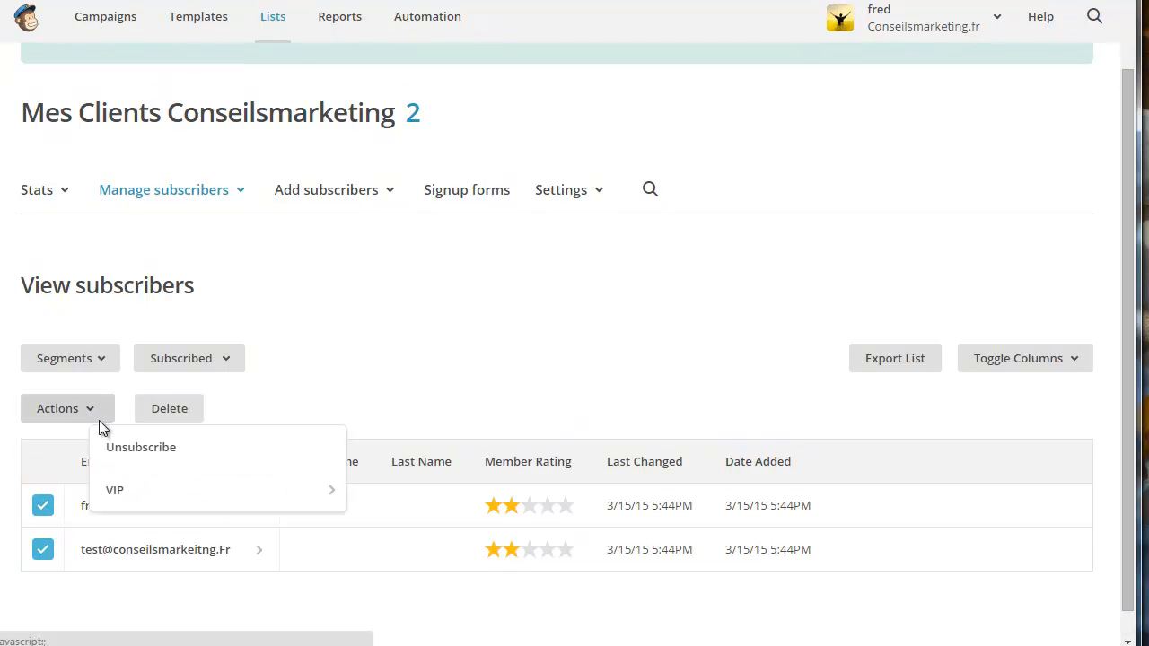
{"action": "left_click", "coordinate": [176, 412]}
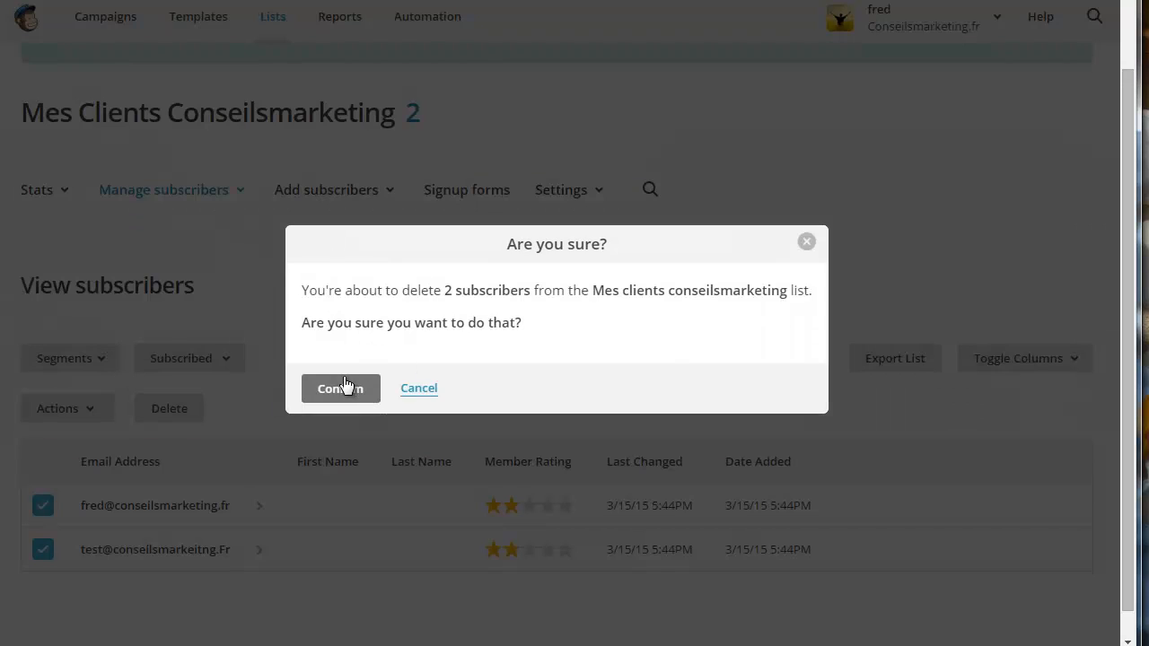
{"action": "left_click", "coordinate": [340, 388]}
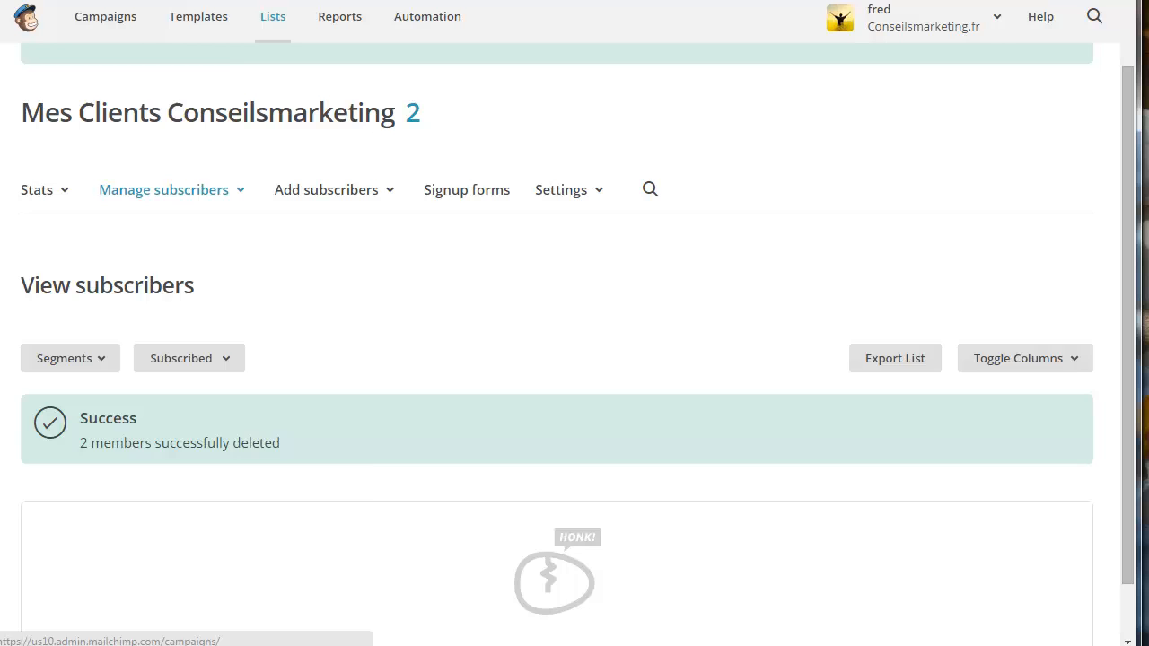
{"action": "key", "text": "F5"}
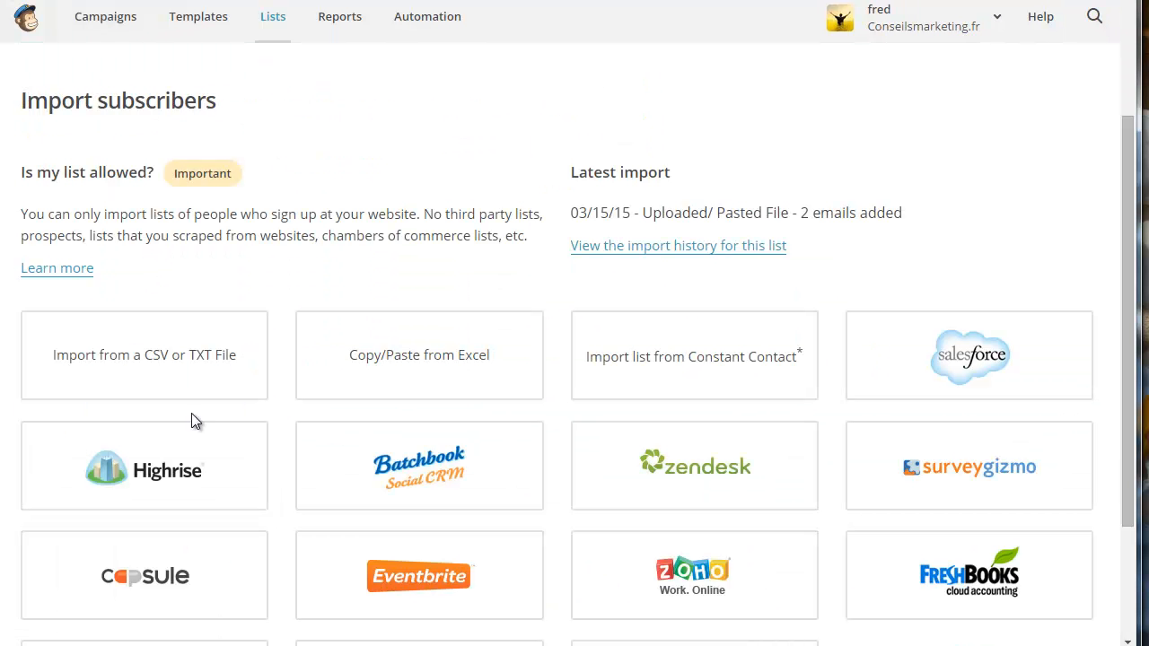
{"action": "left_click", "coordinate": [164, 350]}
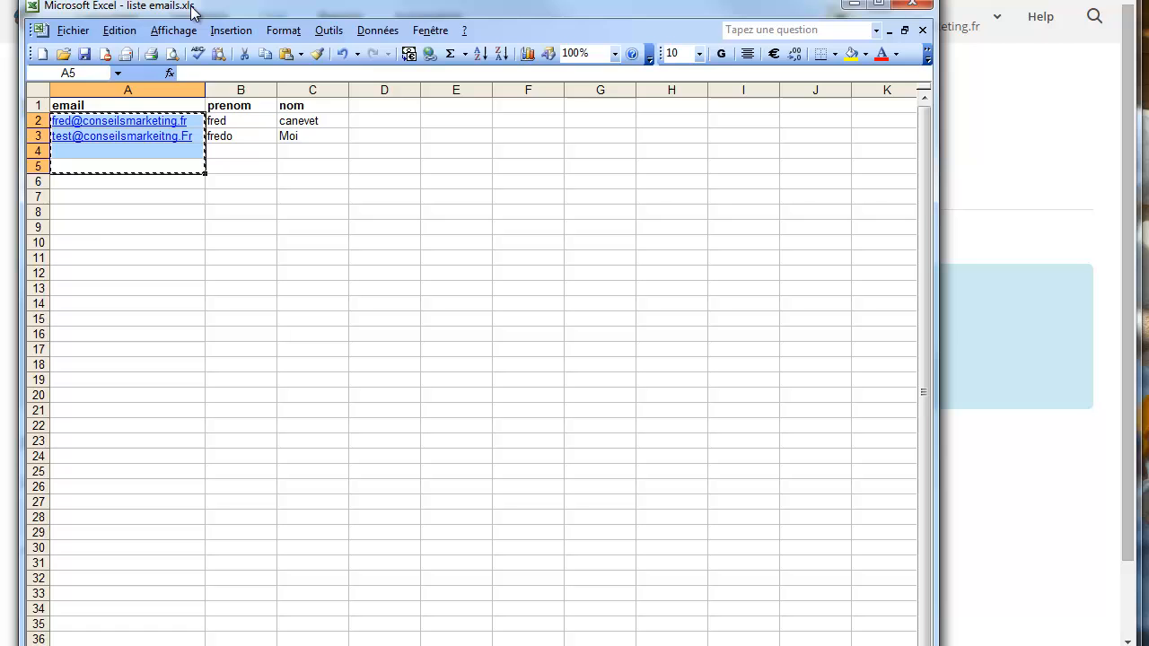
Save the sheet as tab-delimited text liste emails.txt, keeping only the active sheet
{"action": "left_click", "coordinate": [72, 29]}
{"action": "mouse_move", "coordinate": [119, 30]}
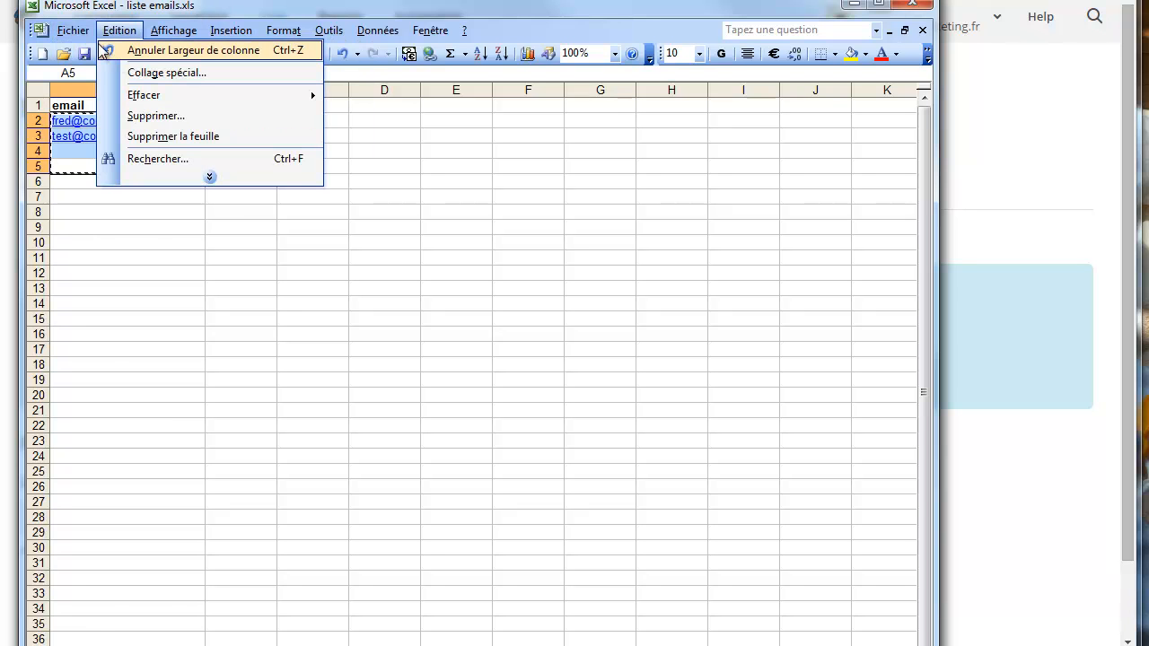
{"action": "left_click", "coordinate": [99, 50]}
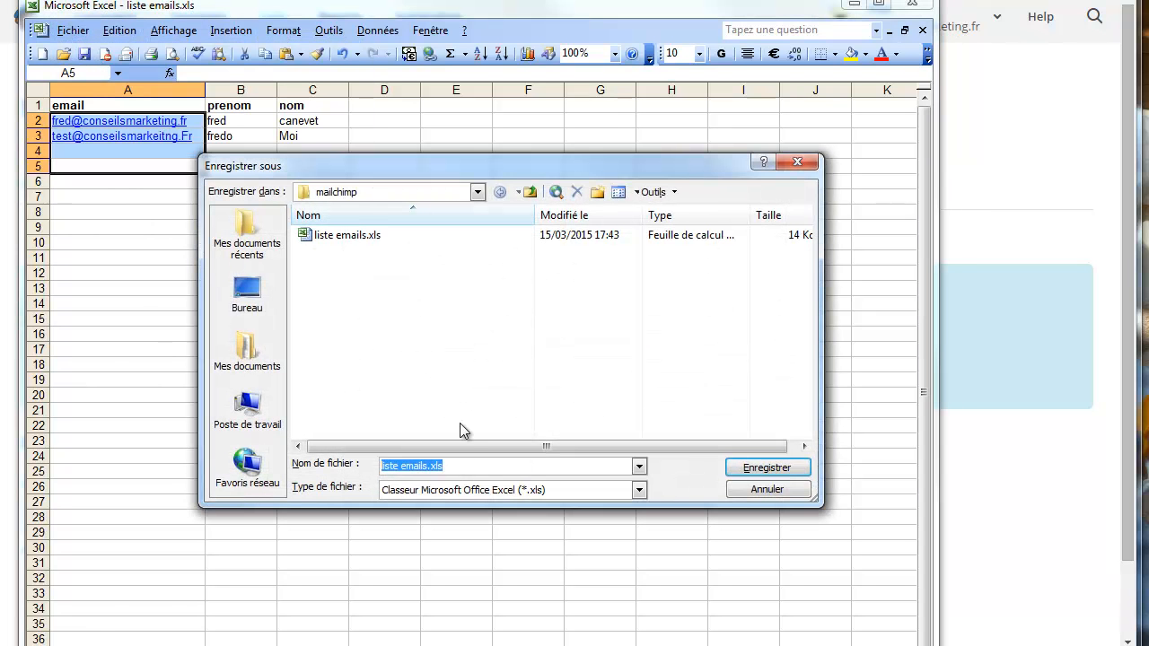
{"action": "left_click", "coordinate": [639, 492]}
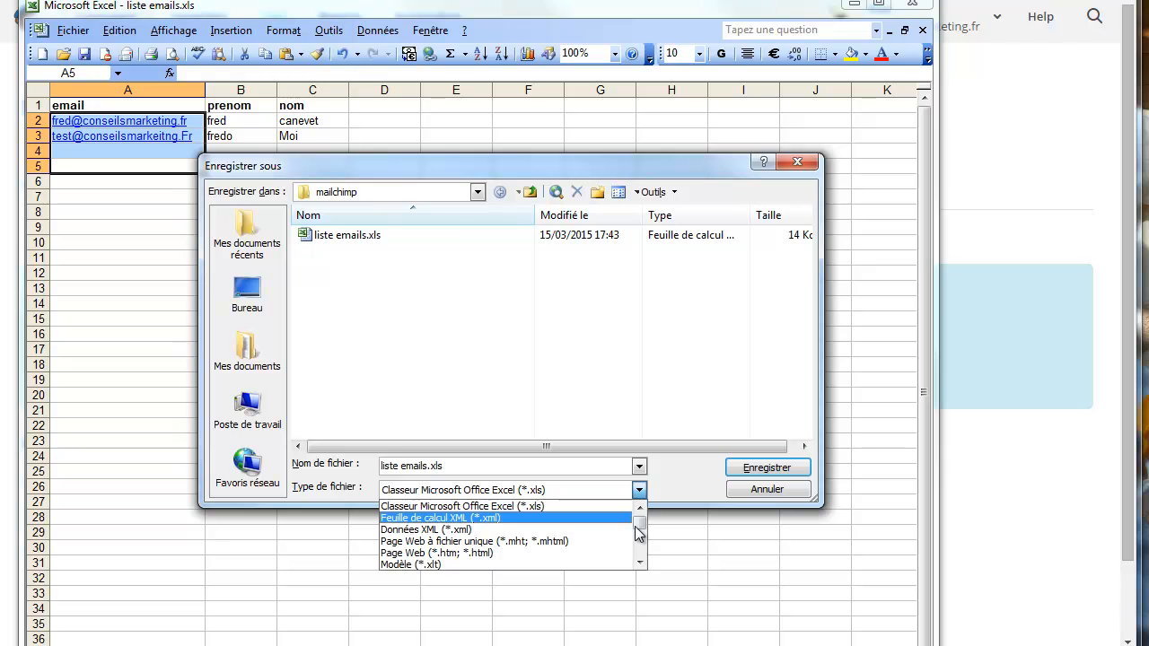
{"action": "left_click", "coordinate": [640, 562]}
{"action": "left_click", "coordinate": [640, 562]}
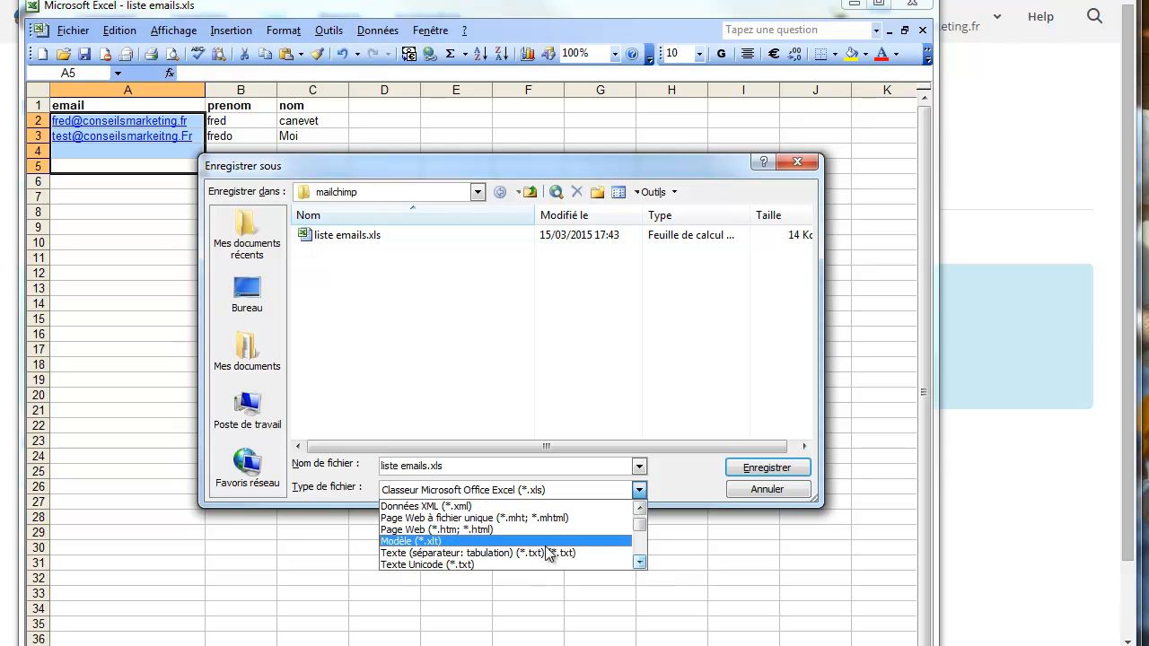
{"action": "left_click", "coordinate": [486, 553]}
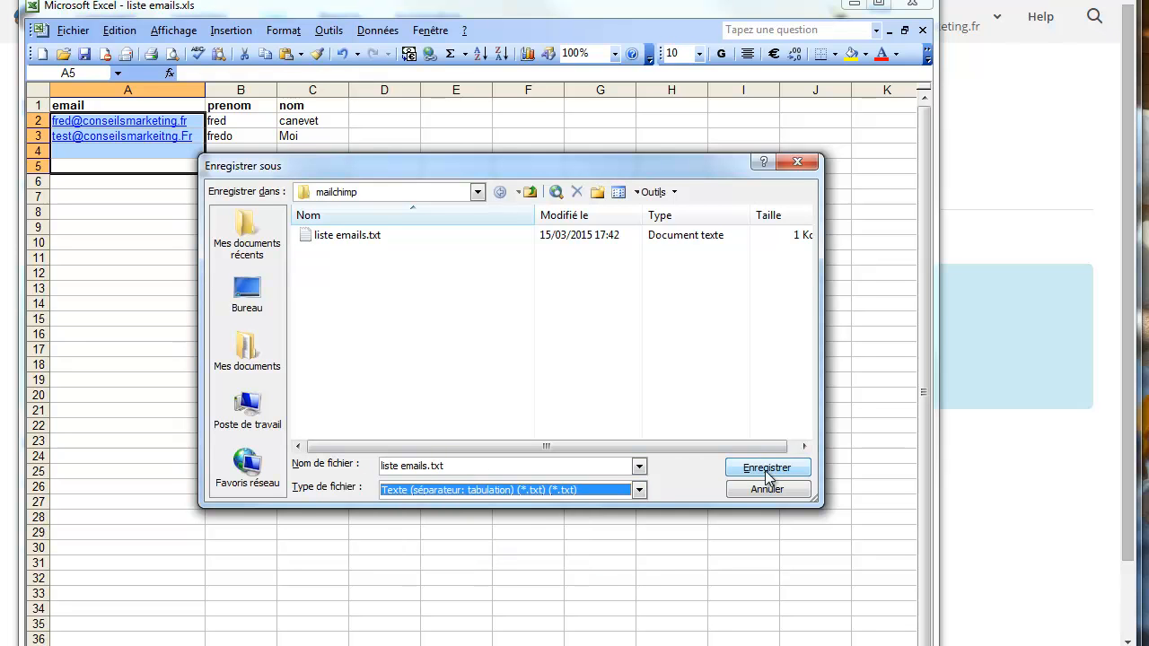
{"action": "left_click", "coordinate": [767, 468]}
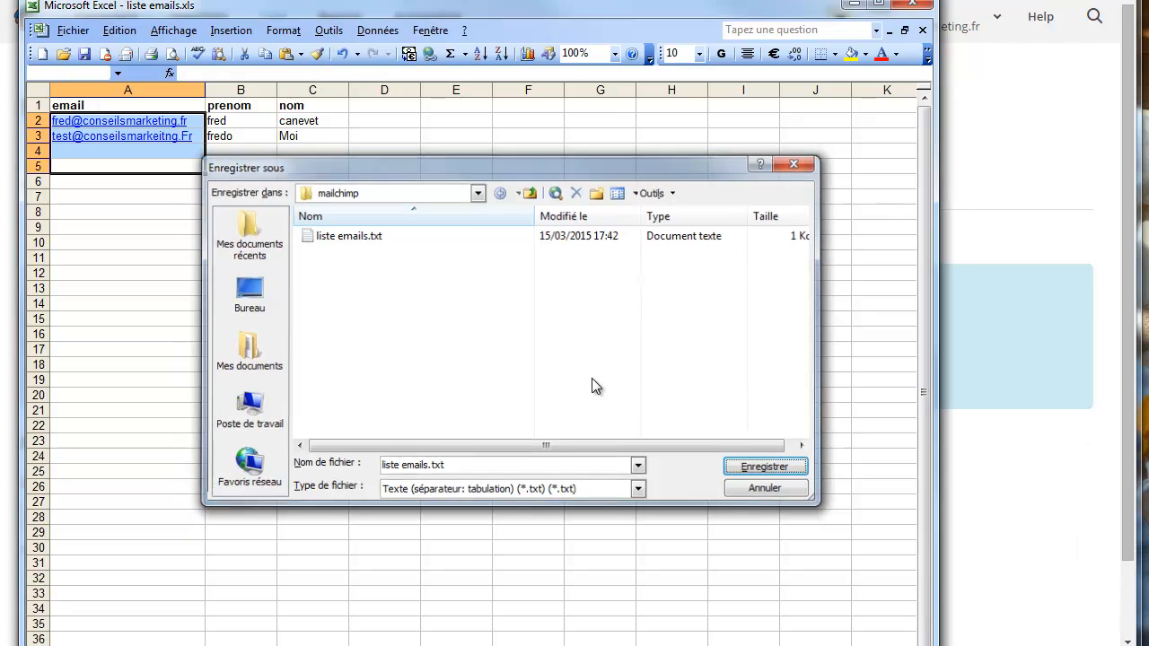
{"action": "left_click_drag", "start_coordinate": [913, 480], "coordinate": [310, 284]}
{"action": "left_click", "coordinate": [373, 386]}
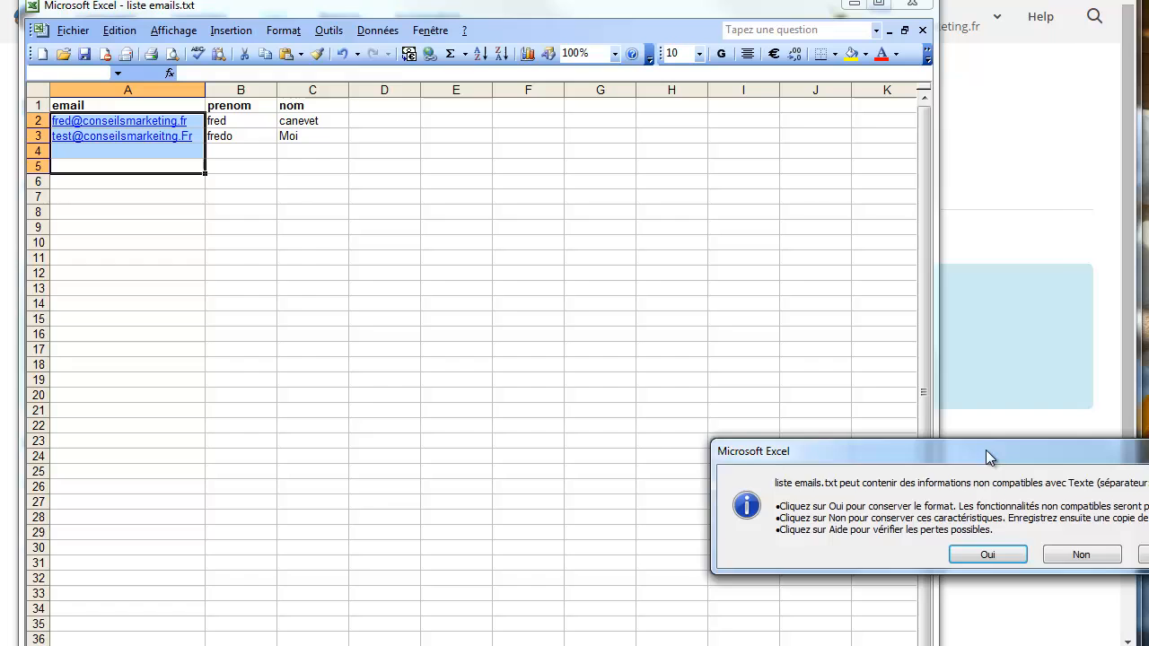
{"action": "left_click_drag", "start_coordinate": [990, 456], "coordinate": [380, 272]}
{"action": "left_click", "coordinate": [340, 379]}
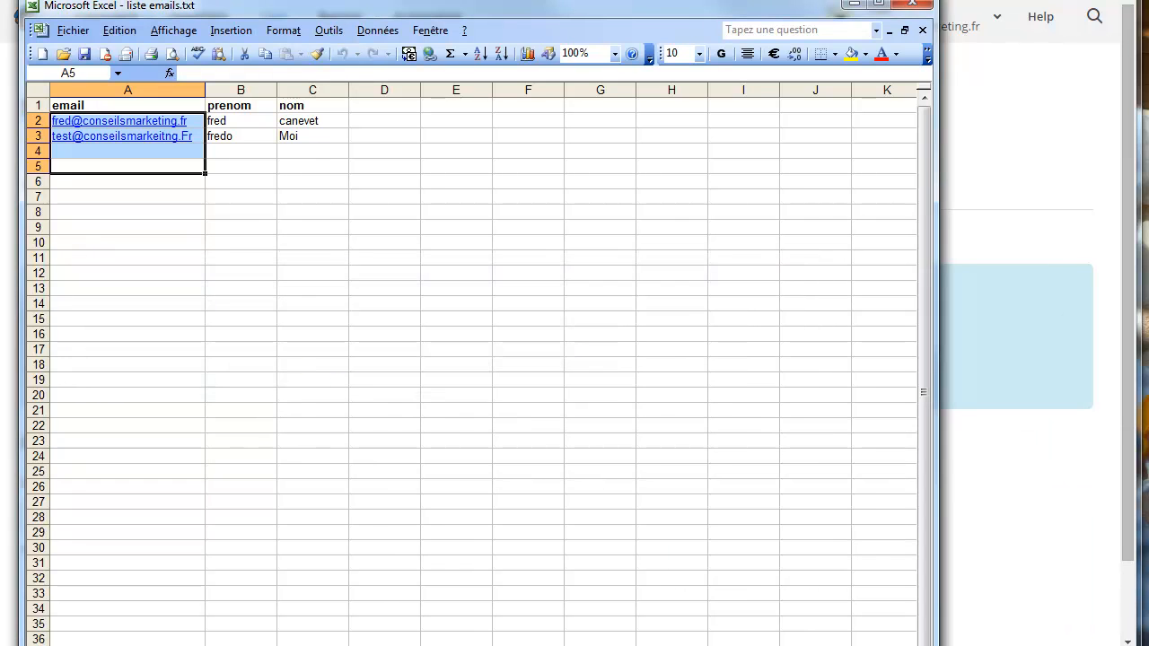
Close the workbook, saving changes in text format, and quit Excel
{"action": "left_click", "coordinate": [922, 29]}
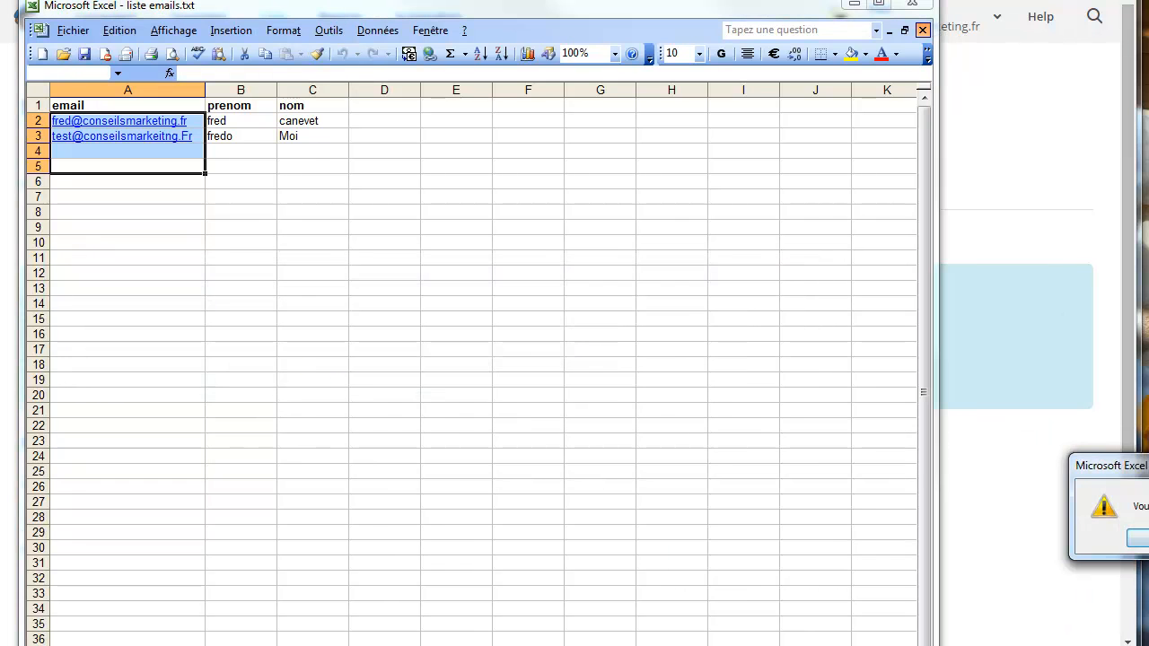
{"action": "left_click_drag", "start_coordinate": [1104, 465], "coordinate": [507, 293]}
{"action": "left_click", "coordinate": [575, 371]}
{"action": "left_click", "coordinate": [950, 550]}
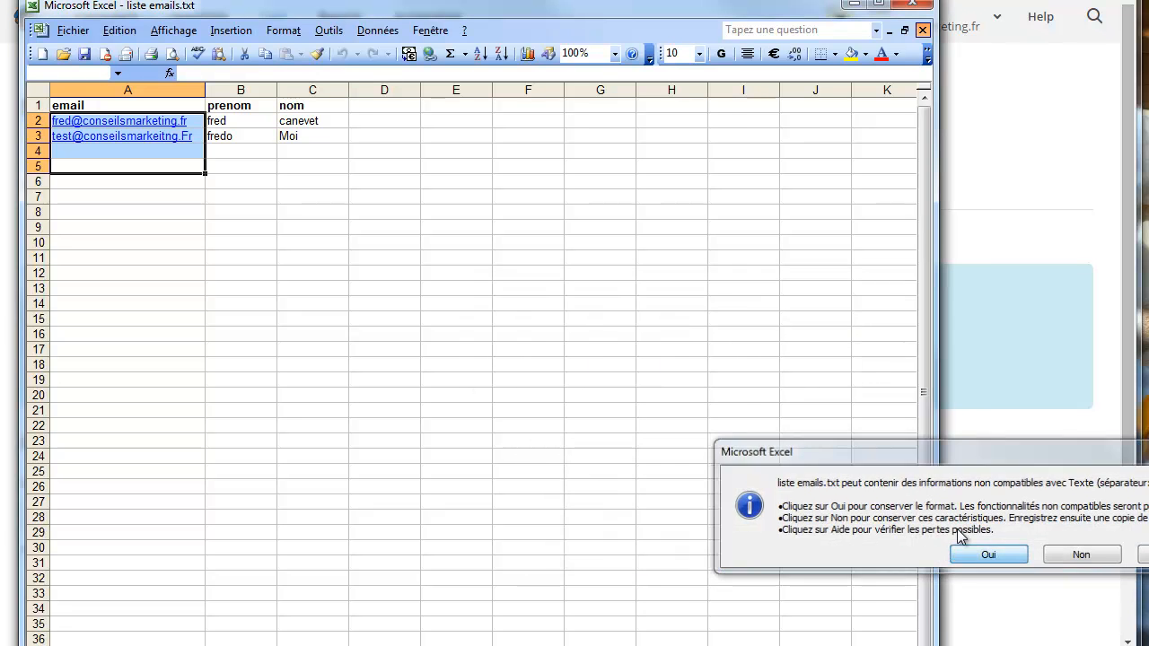
{"action": "left_click", "coordinate": [970, 553]}
{"action": "left_click", "coordinate": [913, 3]}
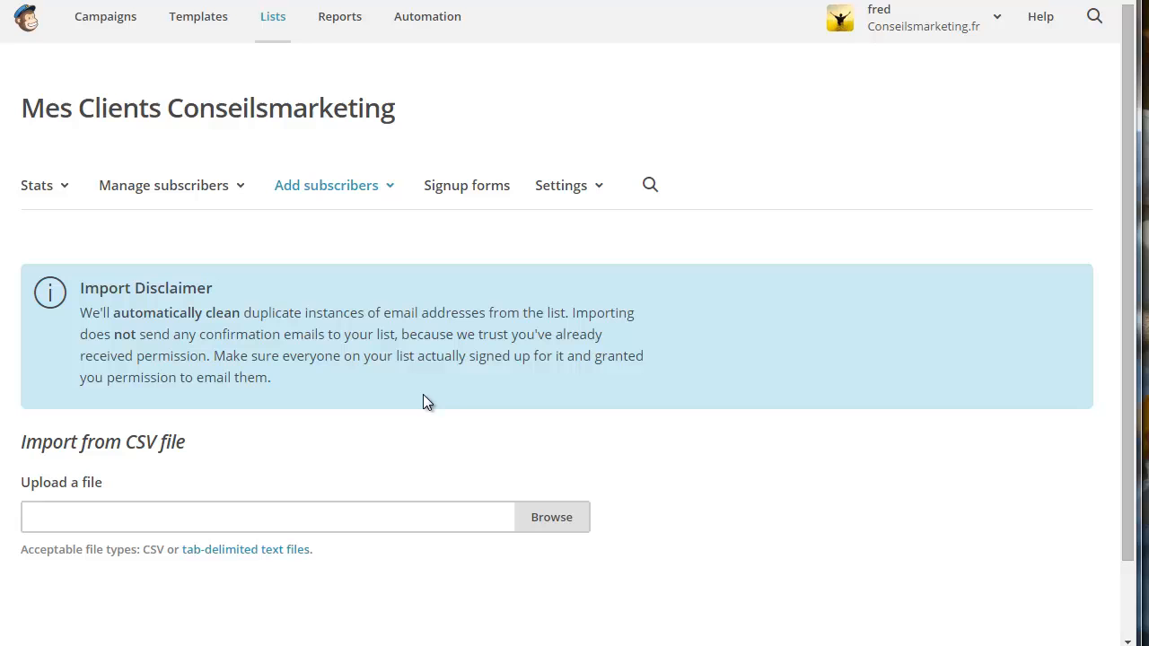
Select liste emails.txt in the file browser and upload it as the list
{"action": "left_click", "coordinate": [151, 517]}
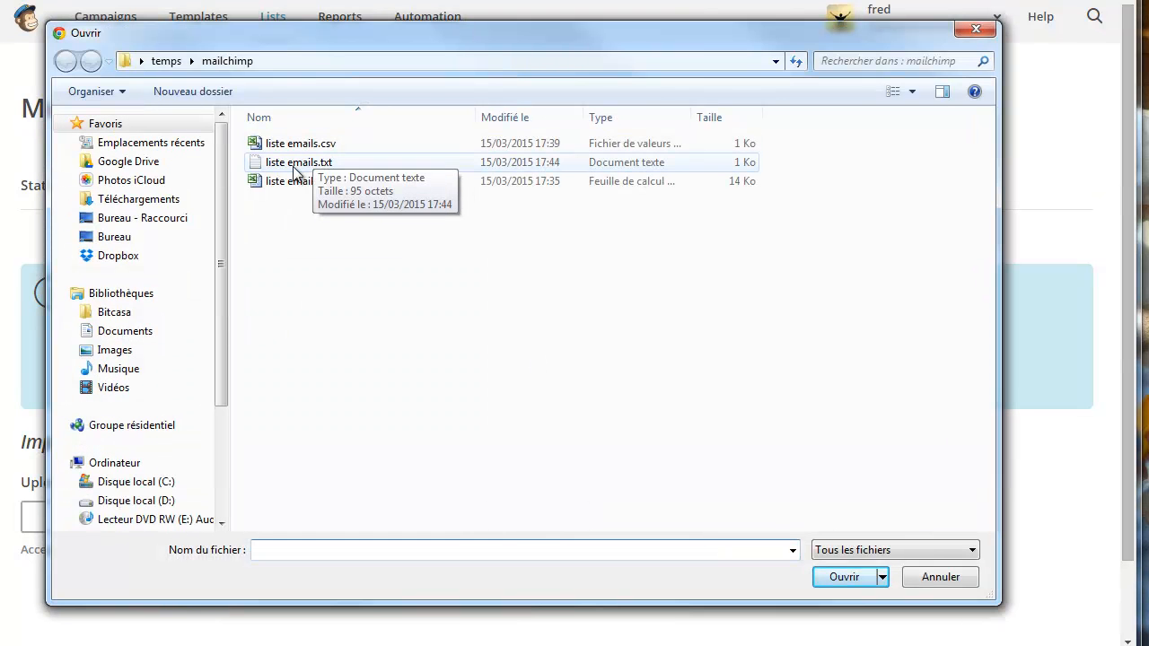
{"action": "left_click", "coordinate": [297, 164]}
{"action": "left_click", "coordinate": [819, 580]}
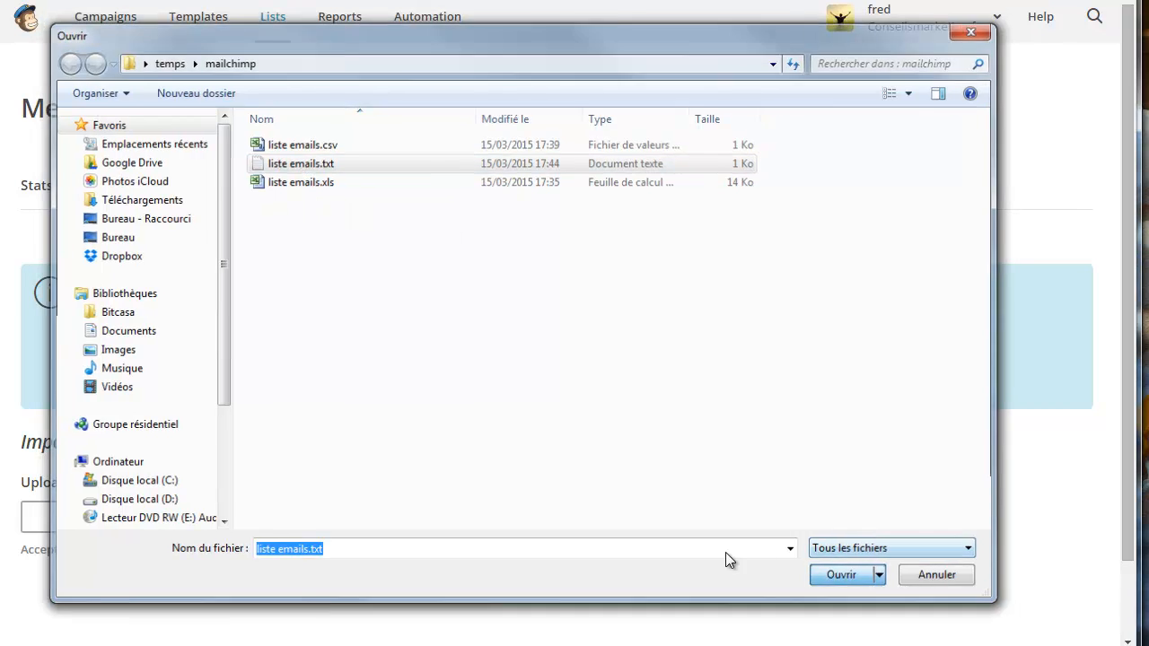
{"action": "scroll", "coordinate": [1128, 359], "scroll_direction": "down", "scroll_amount": 2}
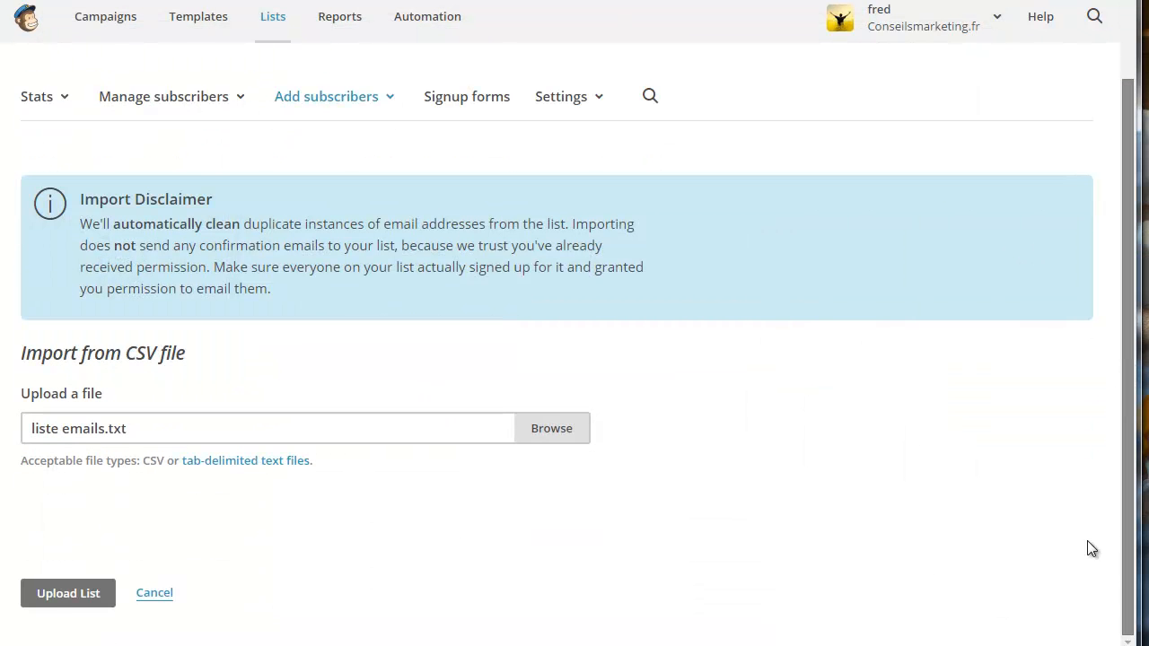
{"action": "left_click", "coordinate": [65, 594]}
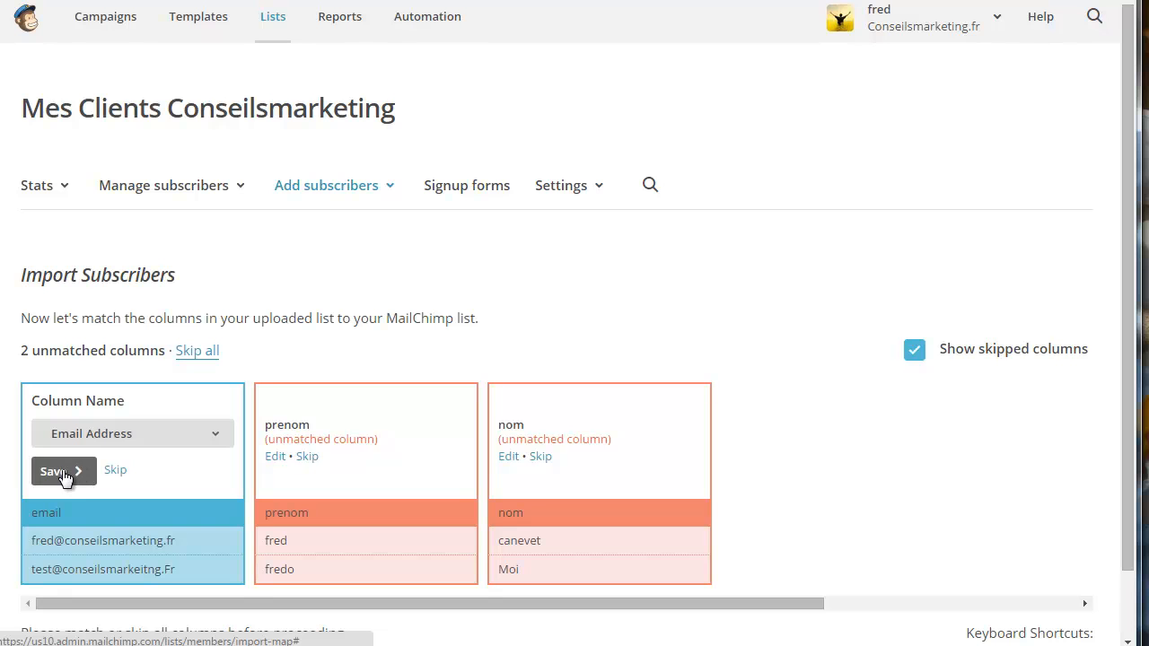
Match the email column to Email Address, prenom to First Name and nom to Last Name
{"action": "left_click", "coordinate": [273, 455]}
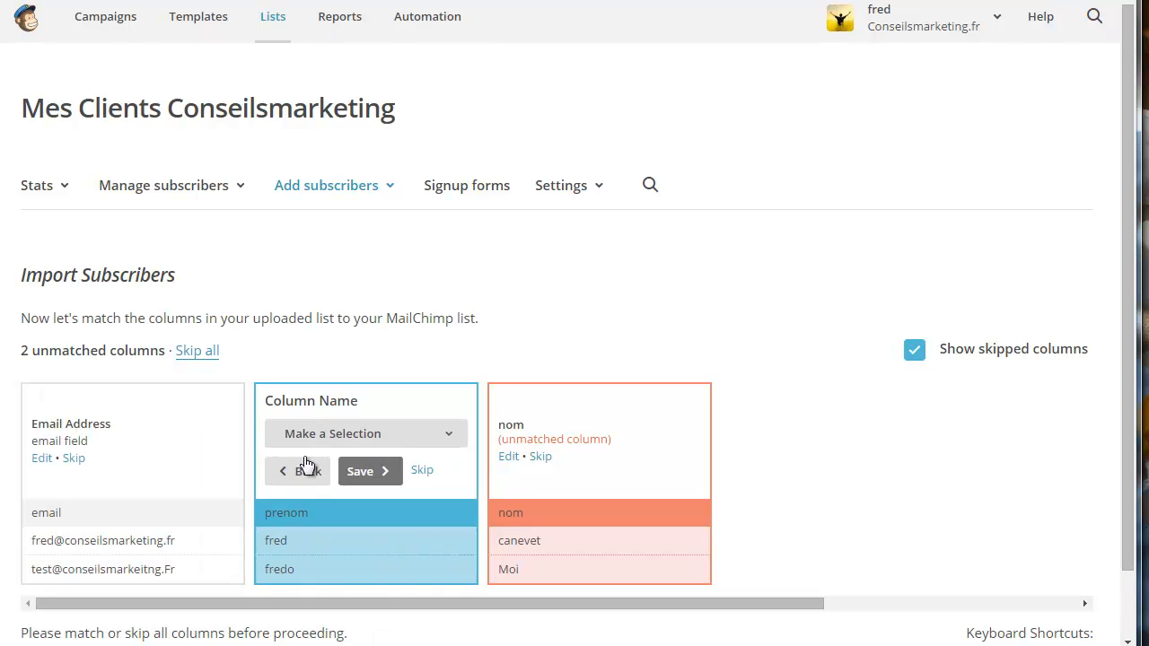
{"action": "left_click", "coordinate": [418, 440]}
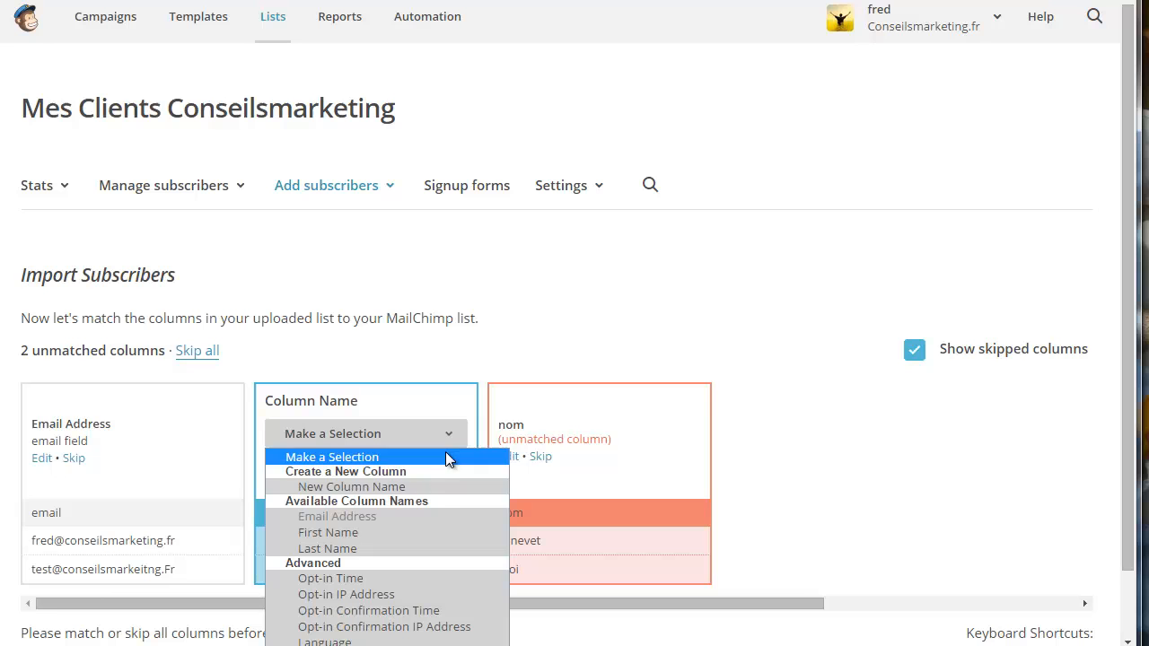
{"action": "left_click", "coordinate": [365, 533]}
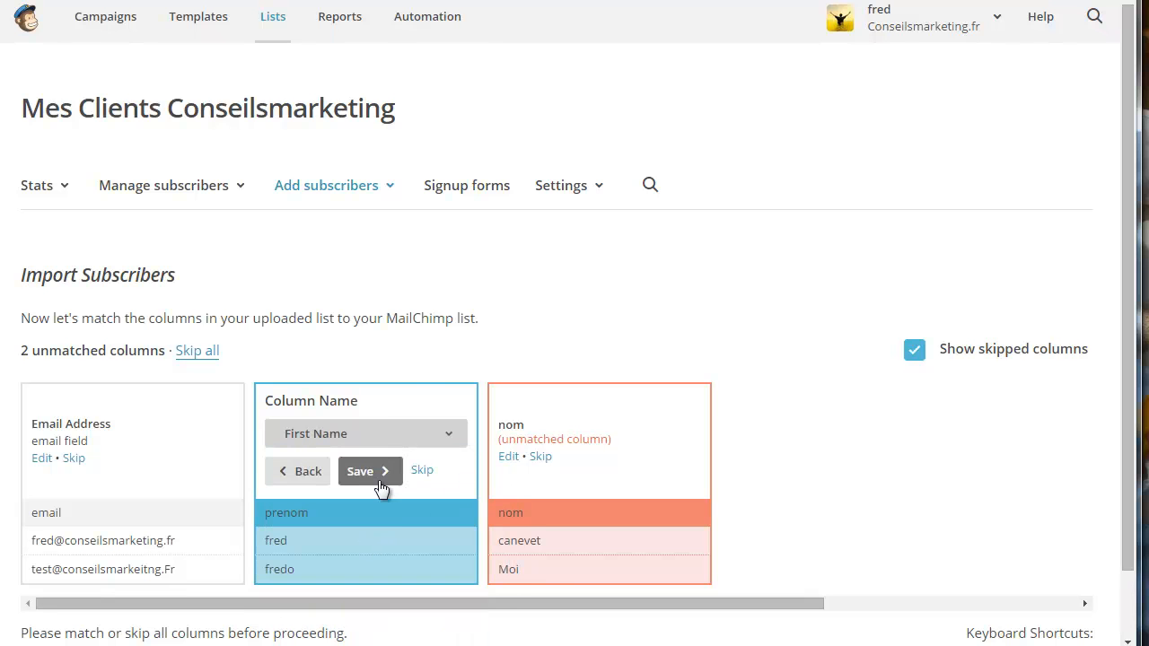
{"action": "left_click", "coordinate": [516, 458]}
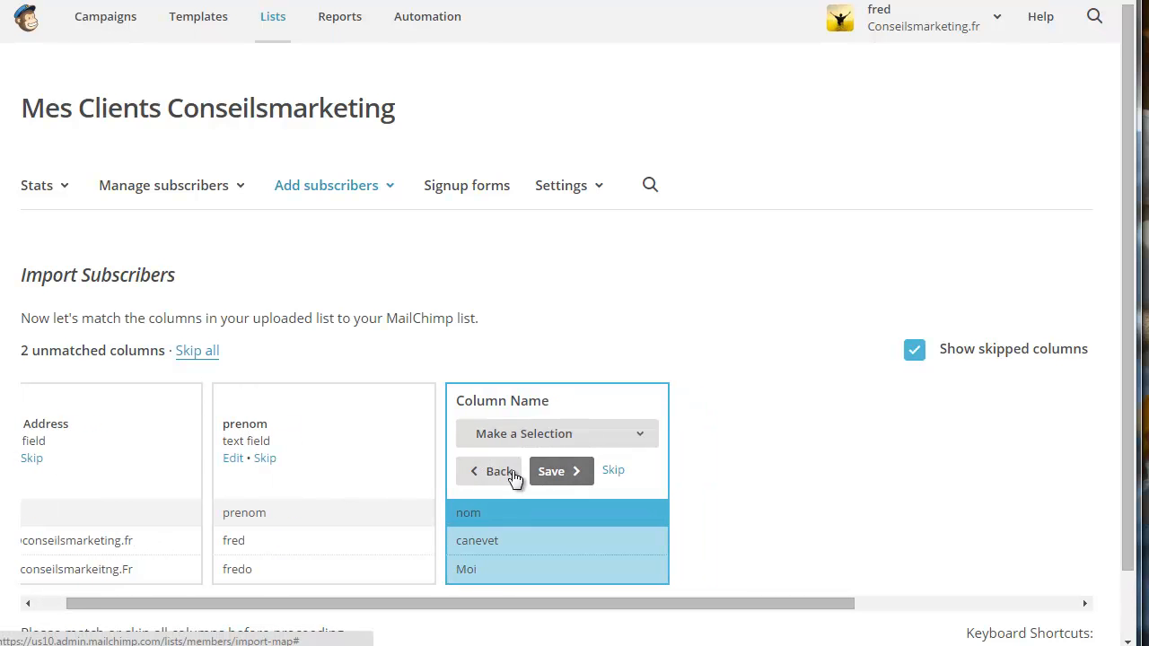
{"action": "left_click", "coordinate": [572, 434]}
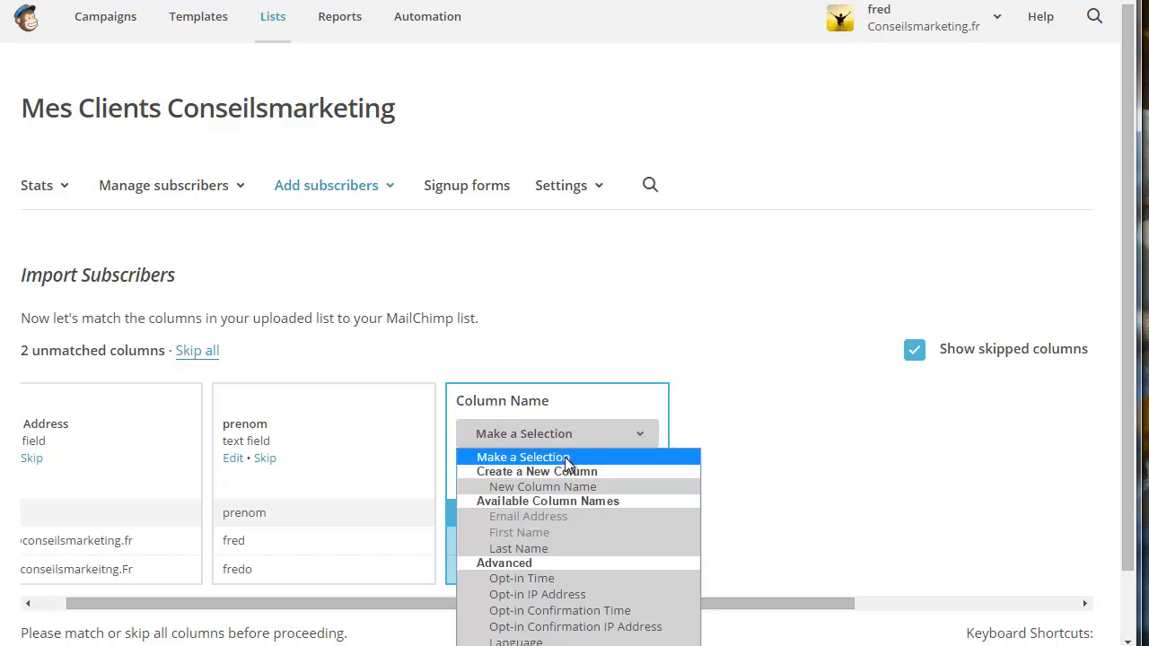
{"action": "left_click", "coordinate": [525, 549]}
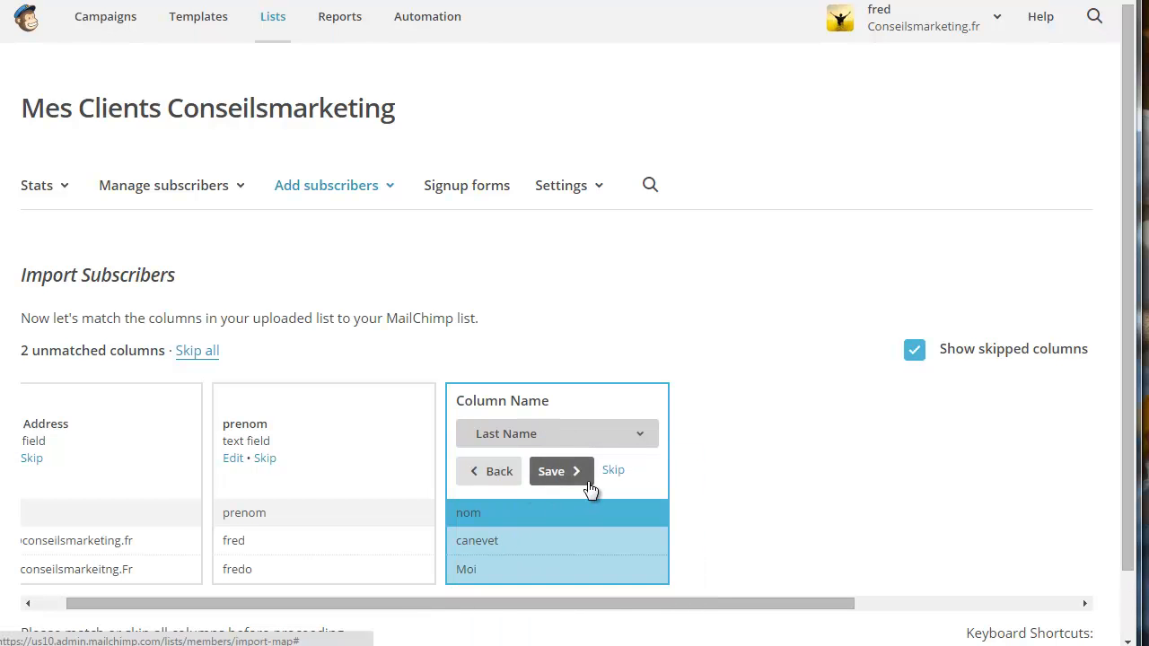
{"action": "left_click", "coordinate": [555, 472]}
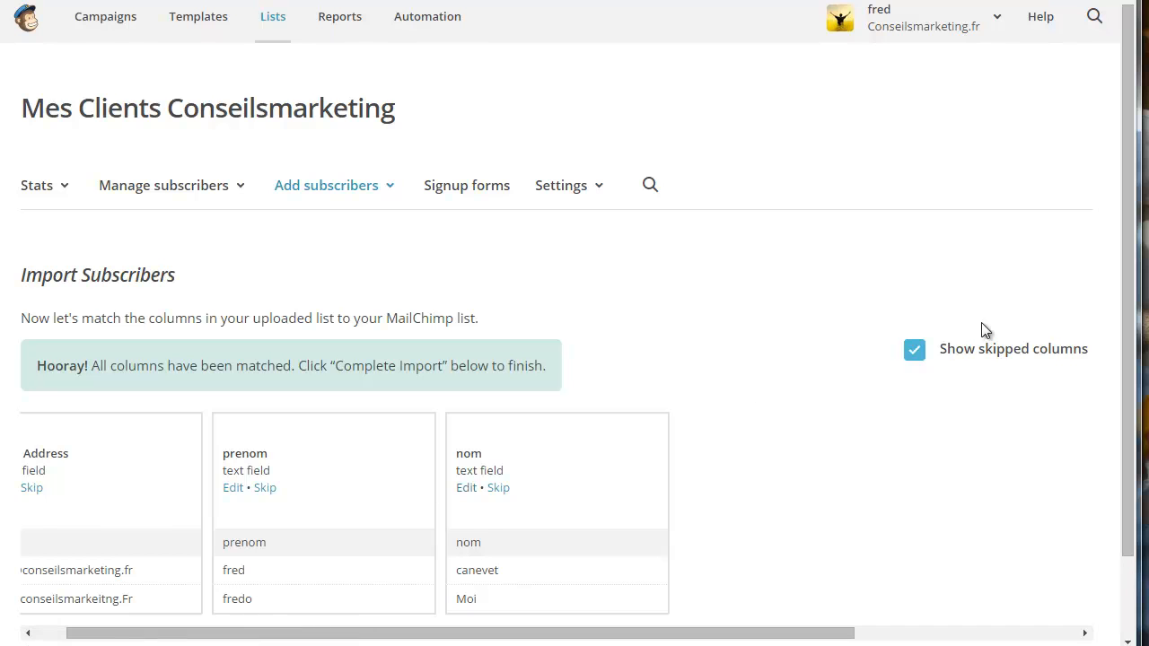
{"action": "scroll", "coordinate": [1096, 474], "scroll_direction": "down", "scroll_amount": 1}
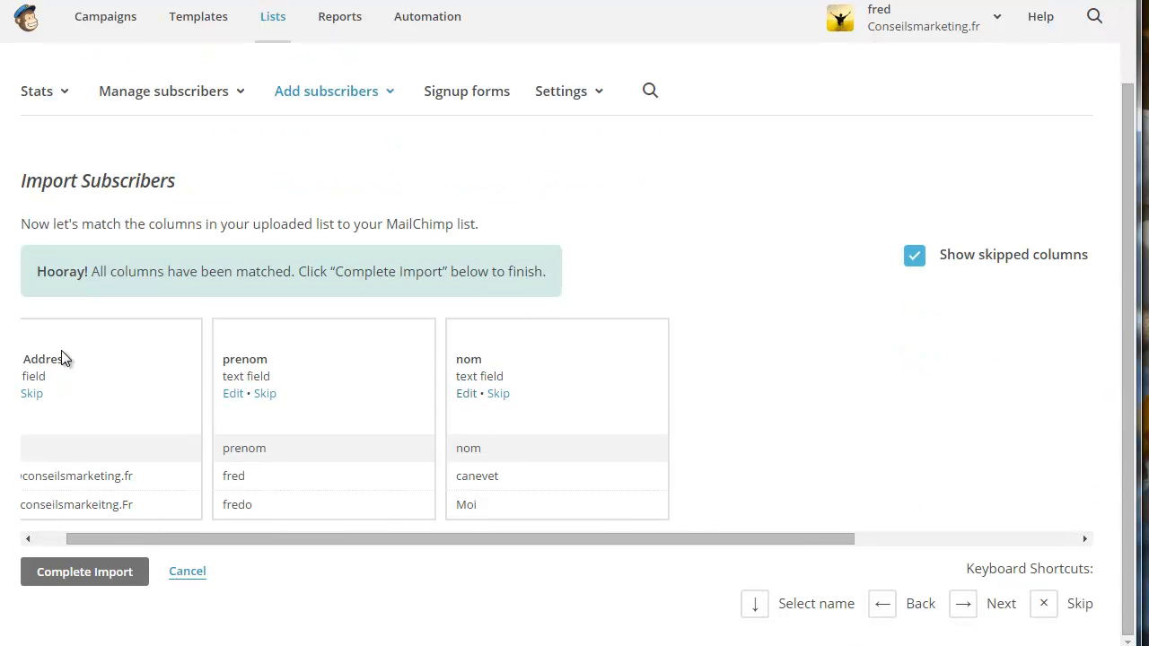
{"action": "left_click_drag", "start_coordinate": [543, 535], "coordinate": [132, 362]}
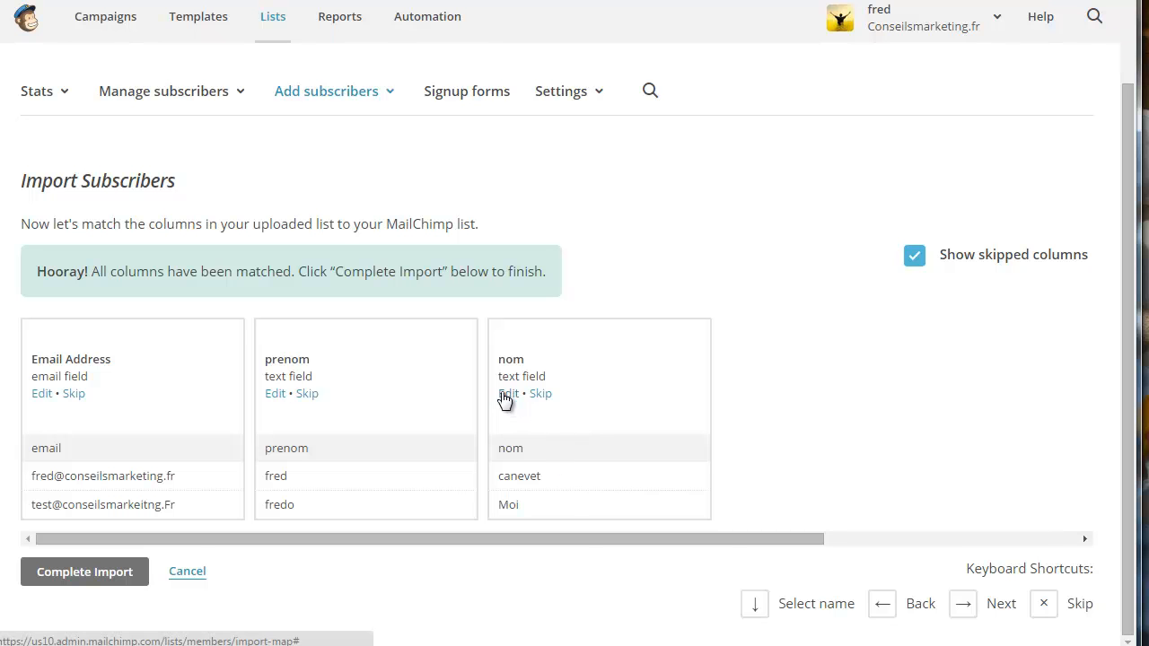
Complete the import, review the two subscriber rows, and save the table's column settings
{"action": "left_click", "coordinate": [84, 572]}
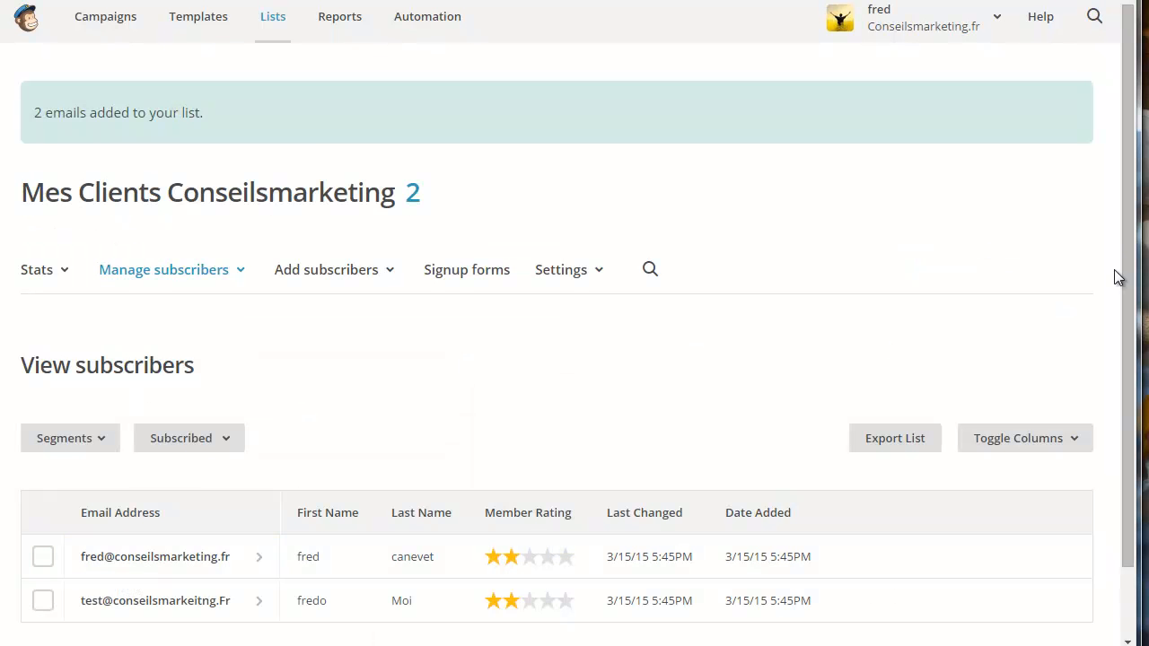
{"action": "scroll", "coordinate": [1108, 398], "scroll_direction": "down", "scroll_amount": 2}
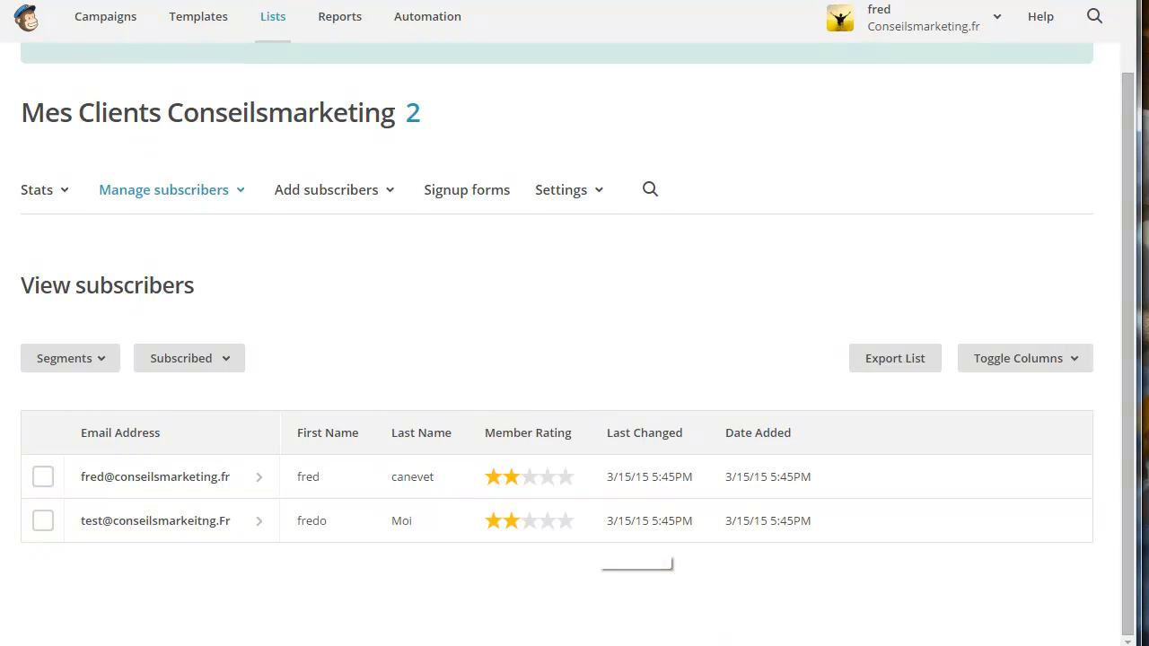
{"action": "left_click", "coordinate": [43, 522]}
{"action": "left_click", "coordinate": [97, 412]}
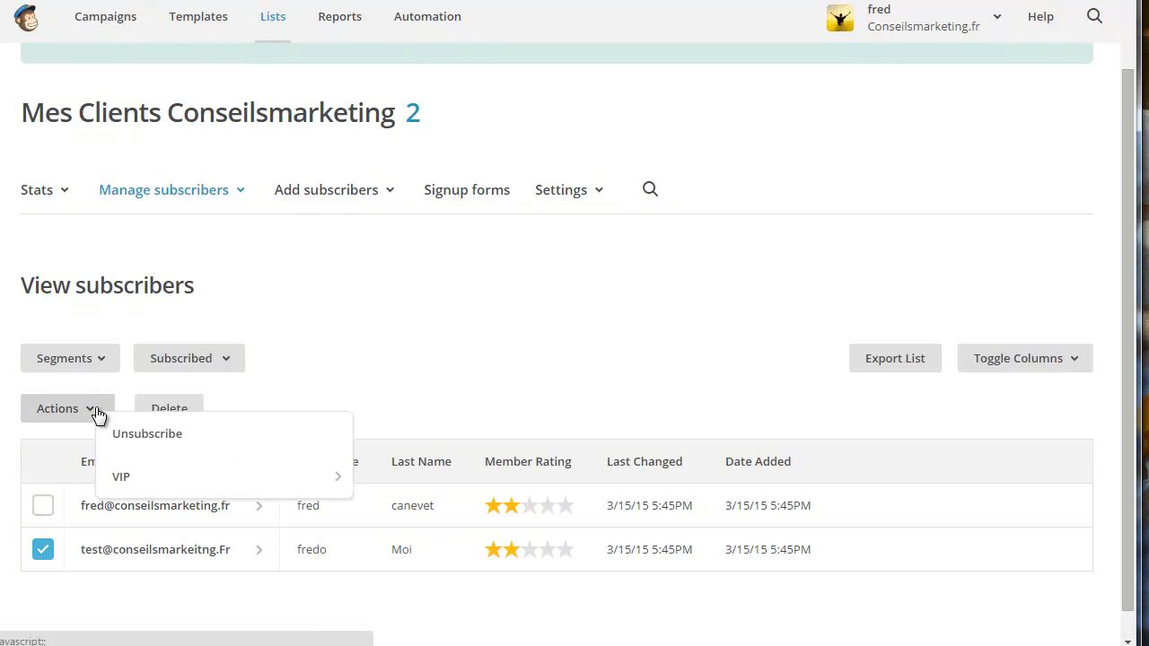
{"action": "left_click", "coordinate": [44, 543]}
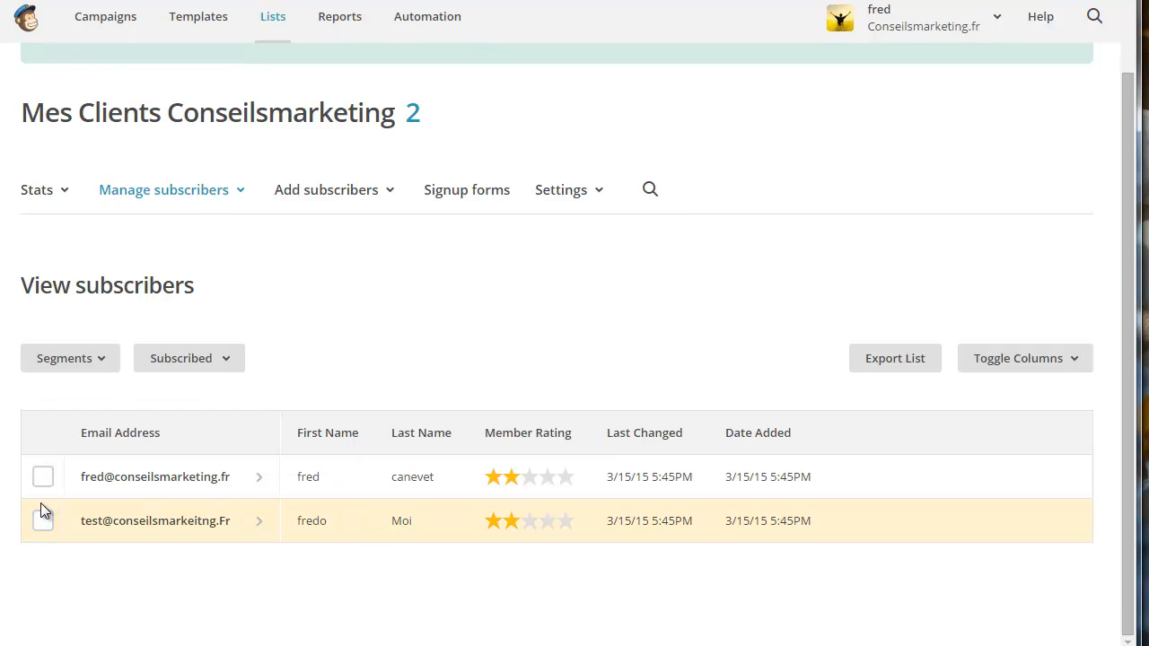
{"action": "left_click", "coordinate": [44, 506]}
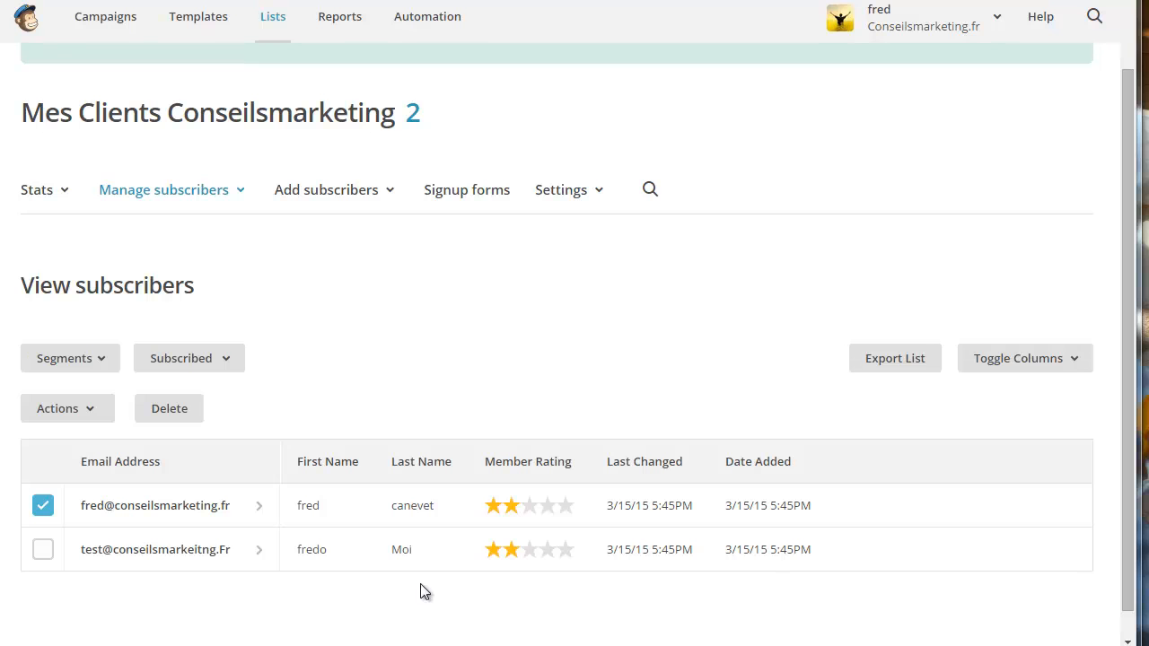
{"action": "left_click", "coordinate": [44, 507]}
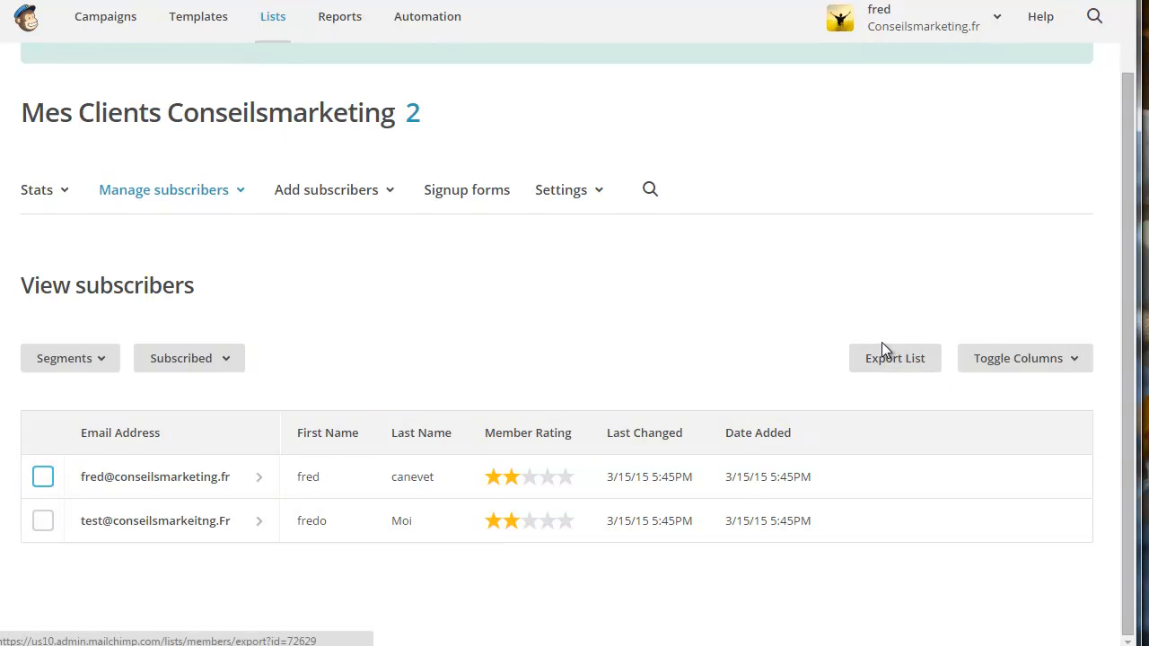
{"action": "left_click", "coordinate": [1068, 364]}
{"action": "left_click", "coordinate": [777, 516]}
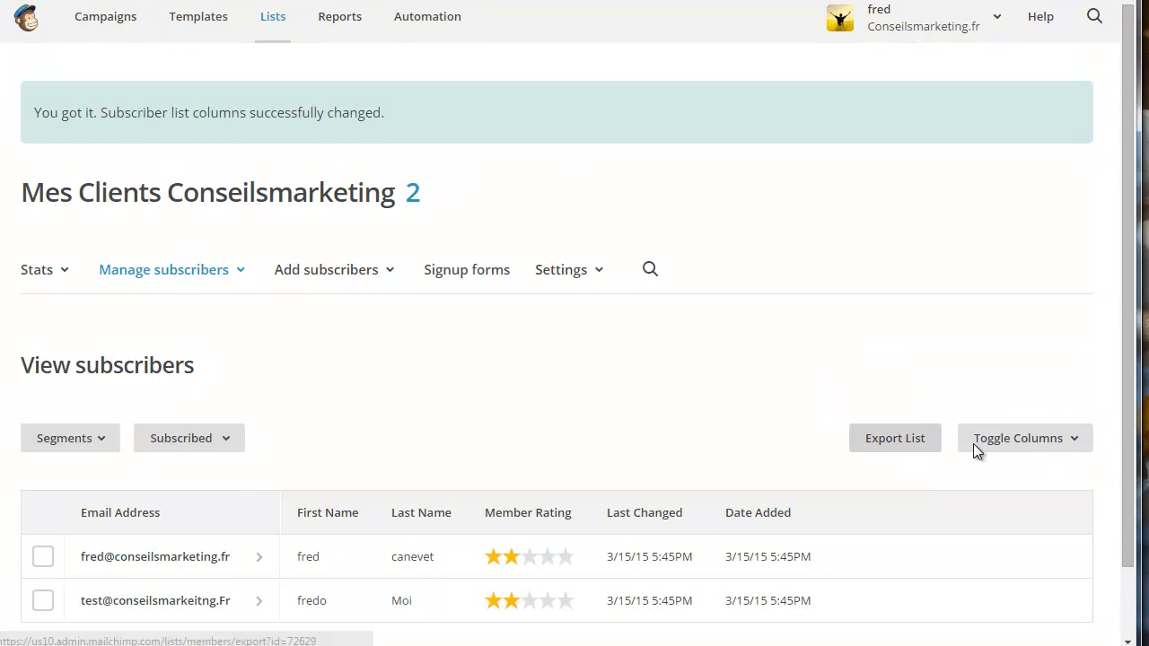
Reorder the subscriber table columns so Last Name comes before First Name, and save
{"action": "left_click", "coordinate": [1053, 442]}
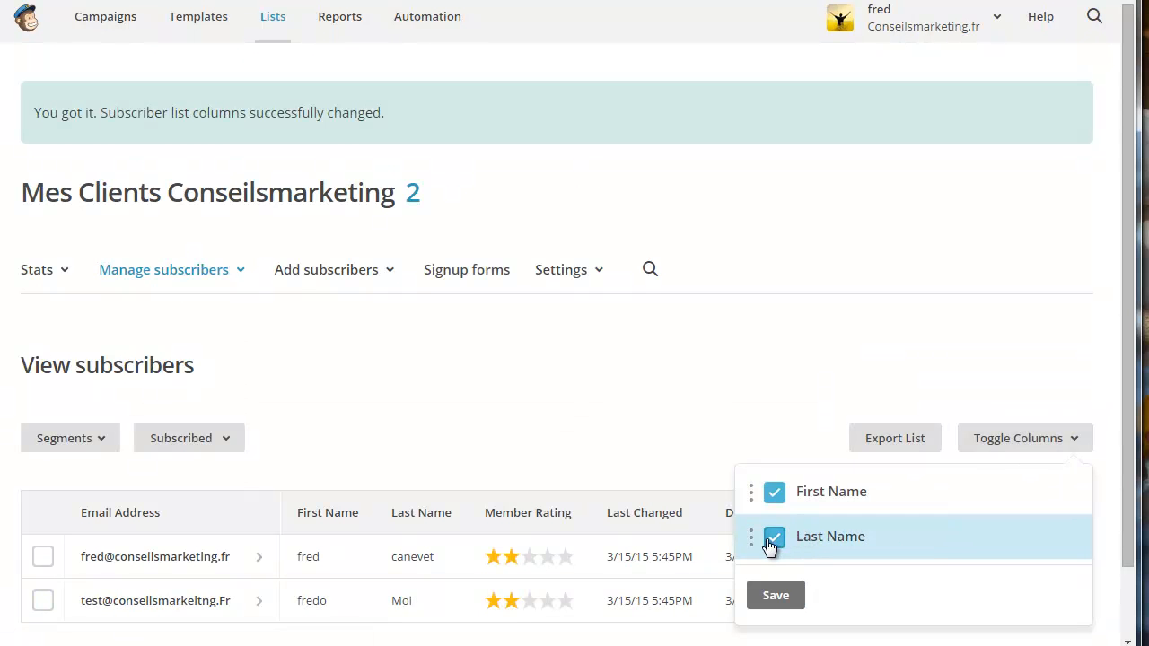
{"action": "mouse_move", "coordinate": [741, 502]}
{"action": "left_mouse_down"}
{"action": "mouse_move", "coordinate": [743, 537]}
{"action": "mouse_move", "coordinate": [760, 492]}
{"action": "left_mouse_up"}
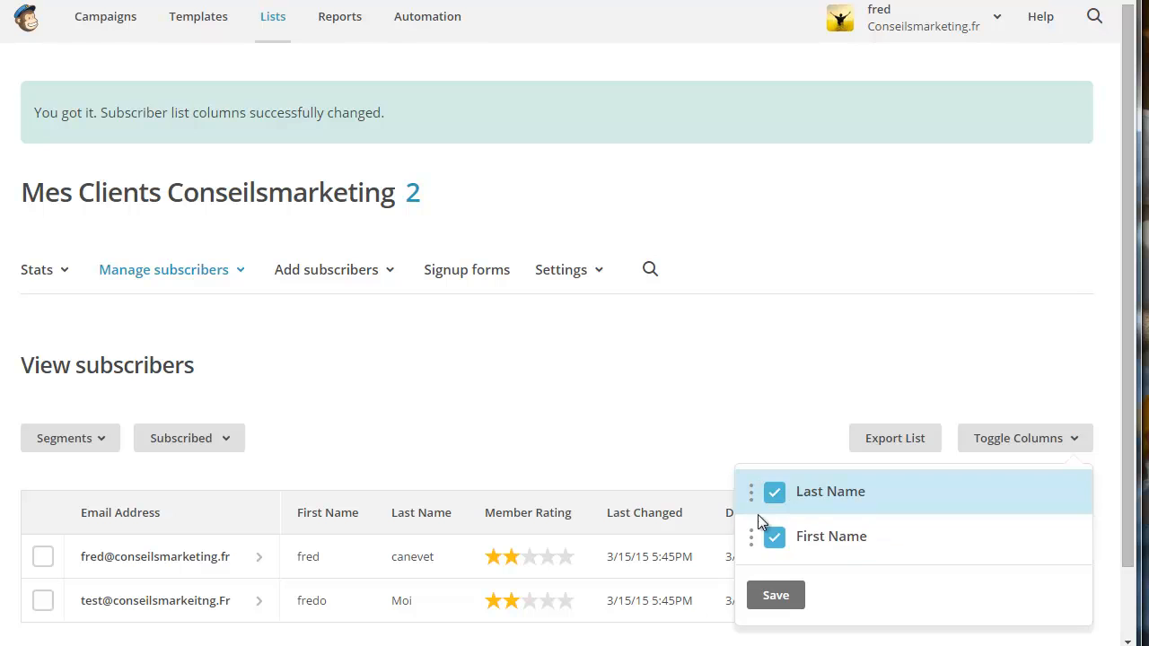
{"action": "left_click", "coordinate": [768, 597]}
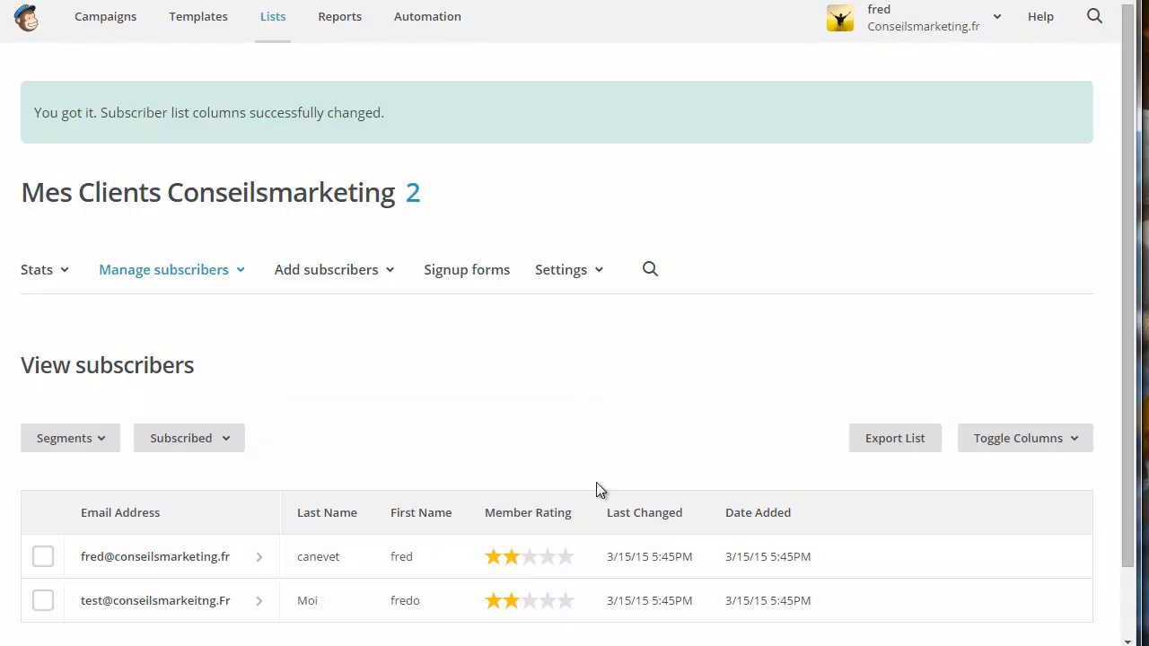
{"action": "left_click_drag", "start_coordinate": [1128, 372], "coordinate": [1113, 461]}
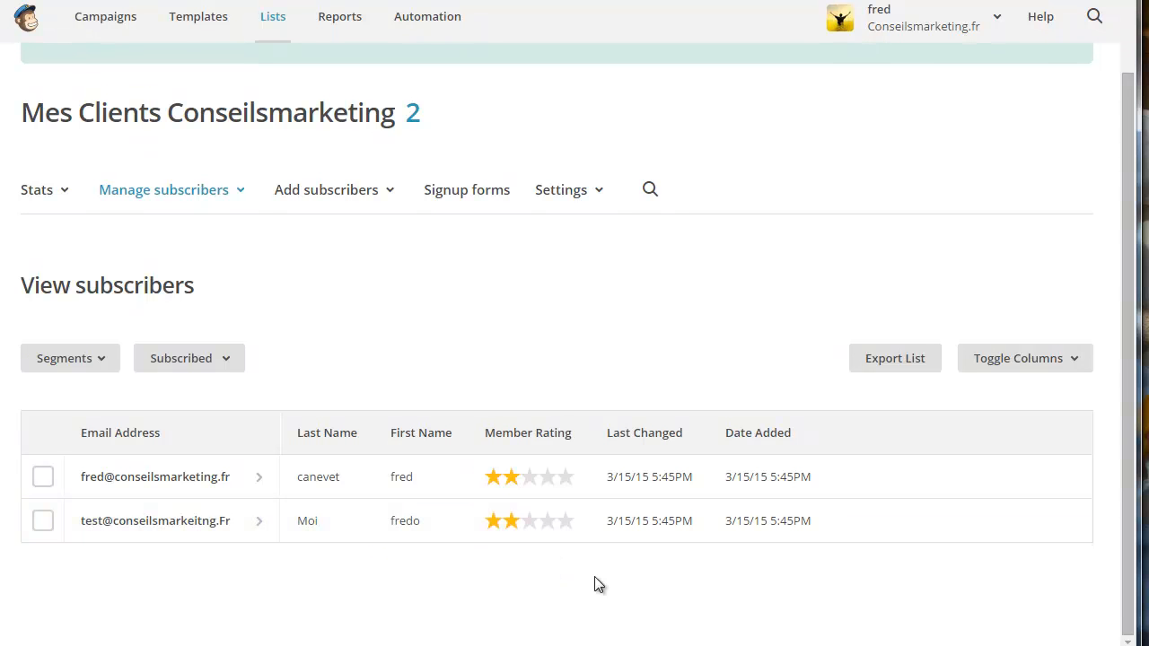
{"action": "left_click", "coordinate": [43, 479]}
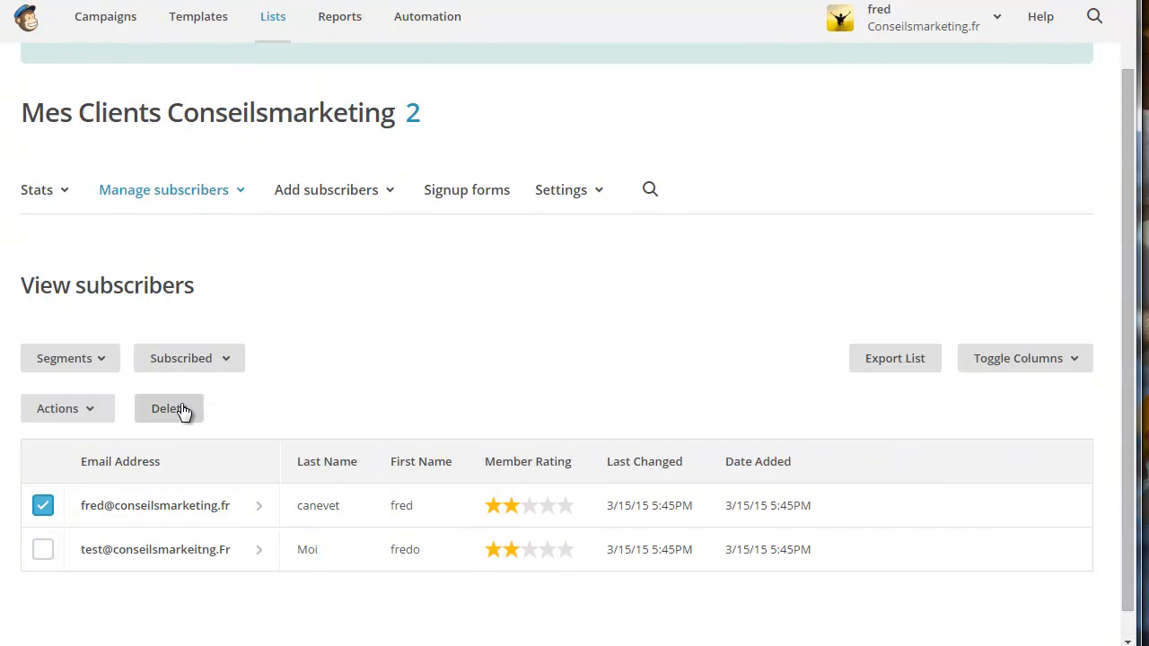
{"action": "left_click", "coordinate": [42, 508]}
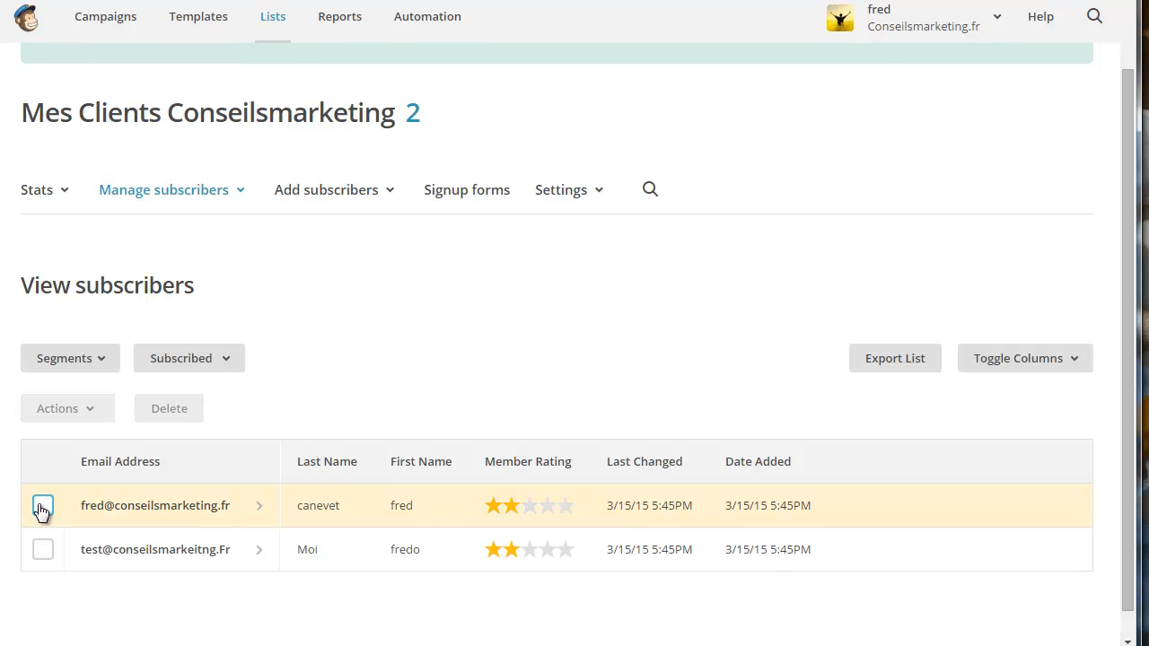
{"action": "left_click", "coordinate": [390, 189]}
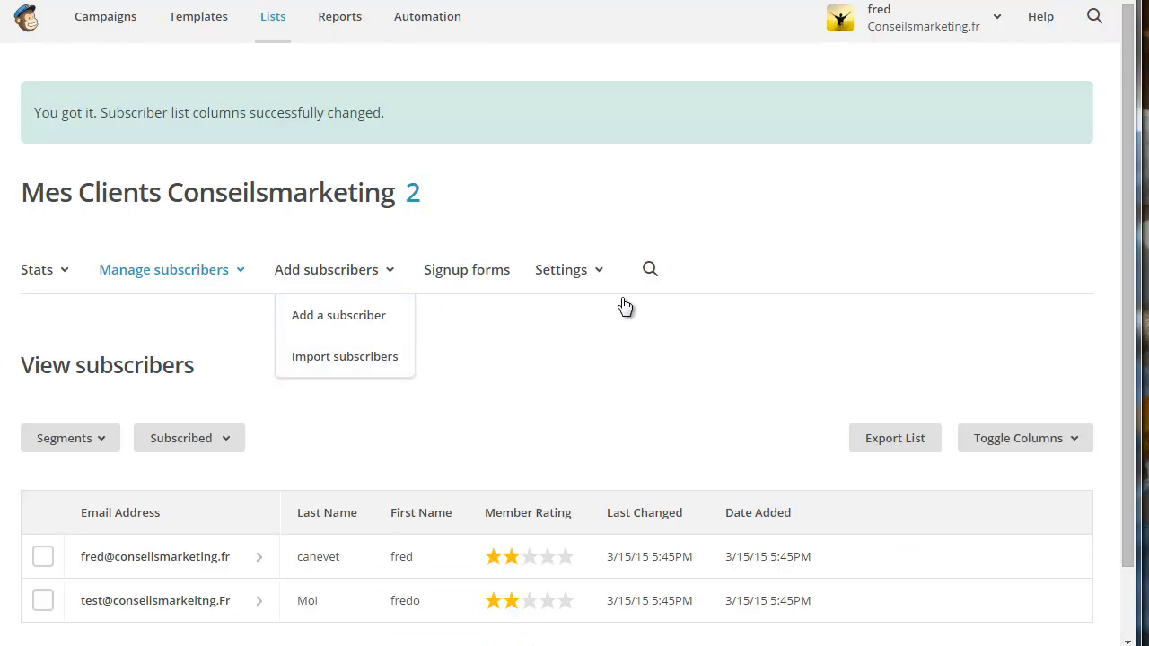
{"action": "scroll", "coordinate": [177, 309], "scroll_direction": "down", "scroll_amount": 1}
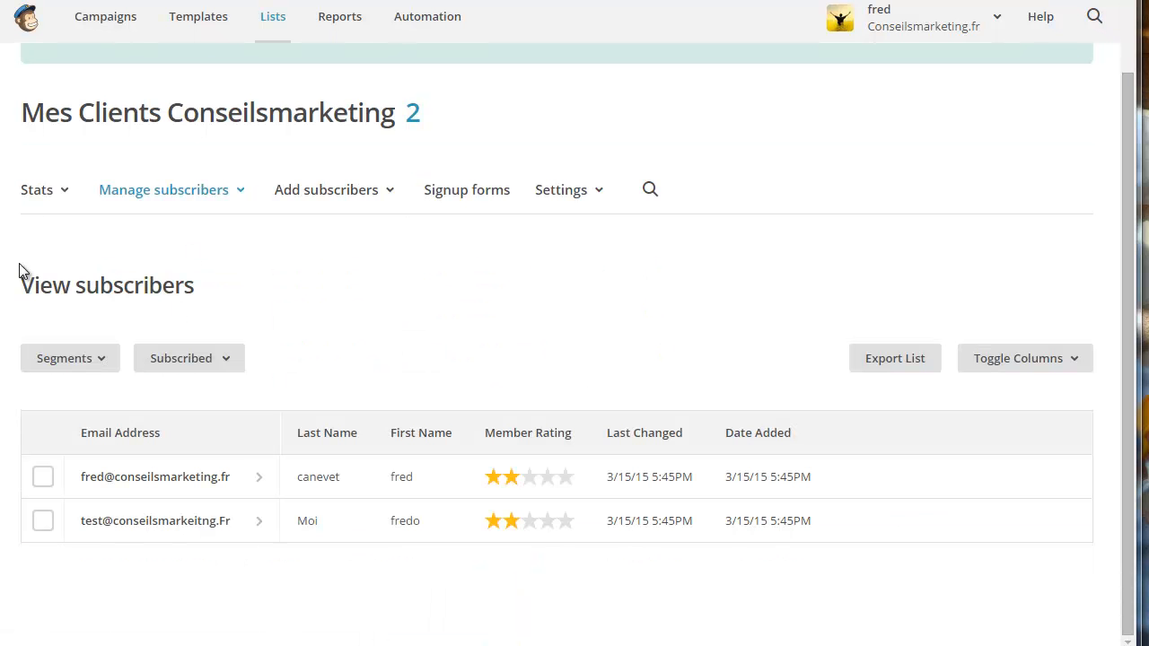
Start a new Regular ol' Campaign from the Campaigns page's Create Campaign menu
{"action": "left_click", "coordinate": [103, 18]}
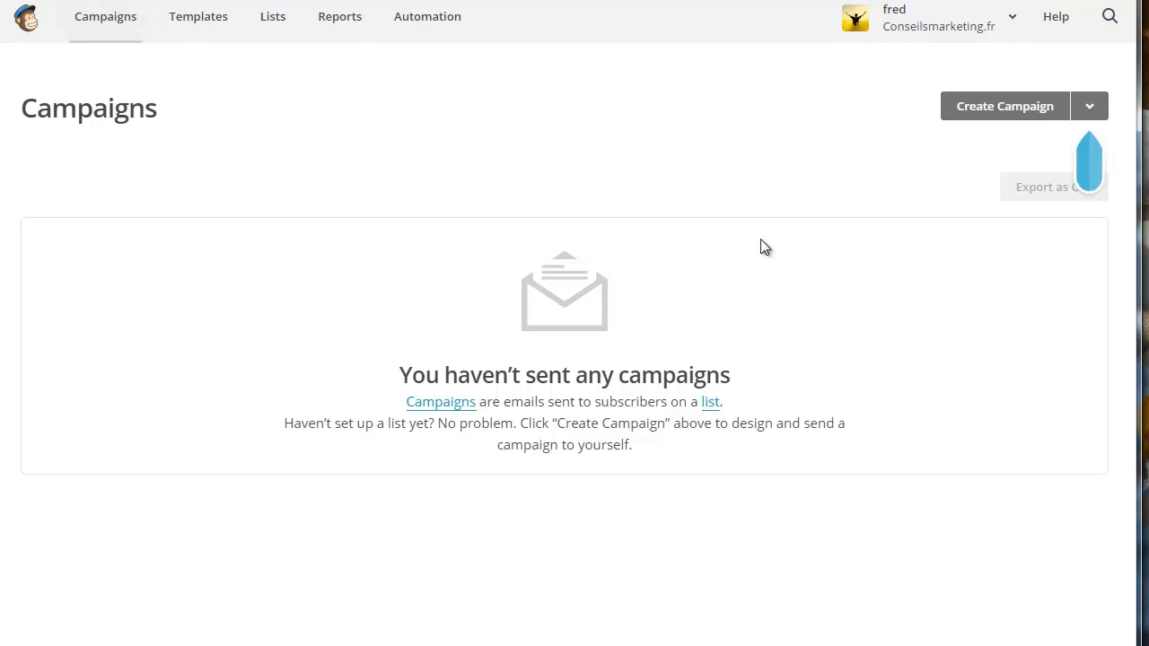
{"action": "left_click", "coordinate": [1090, 106]}
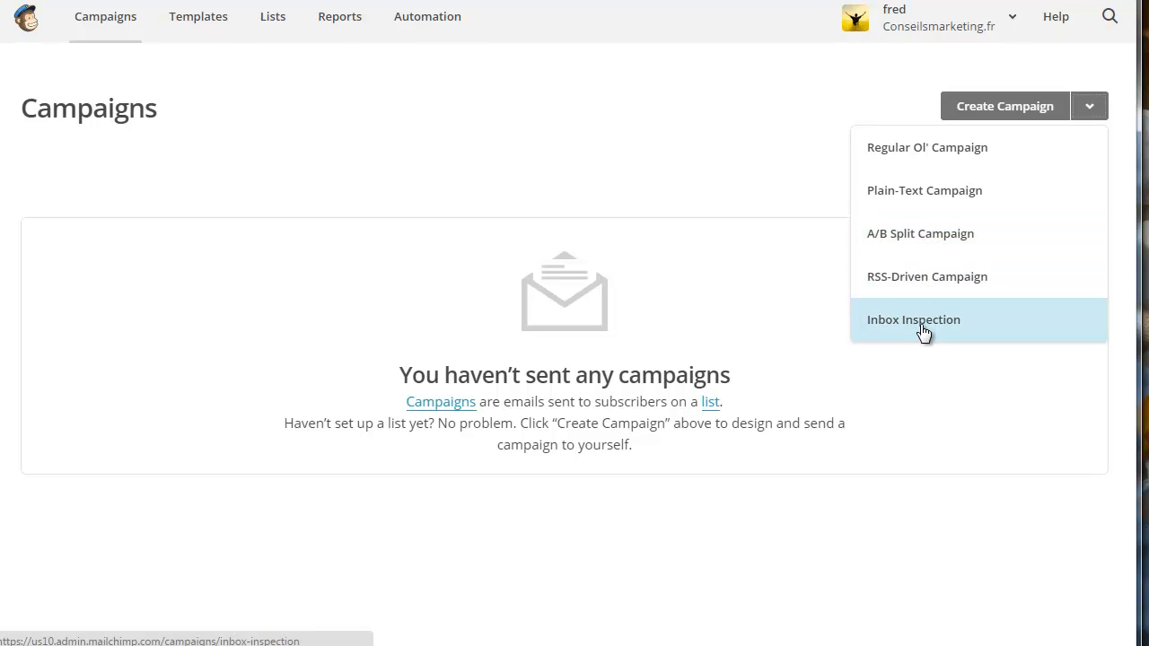
{"action": "left_click", "coordinate": [995, 108]}
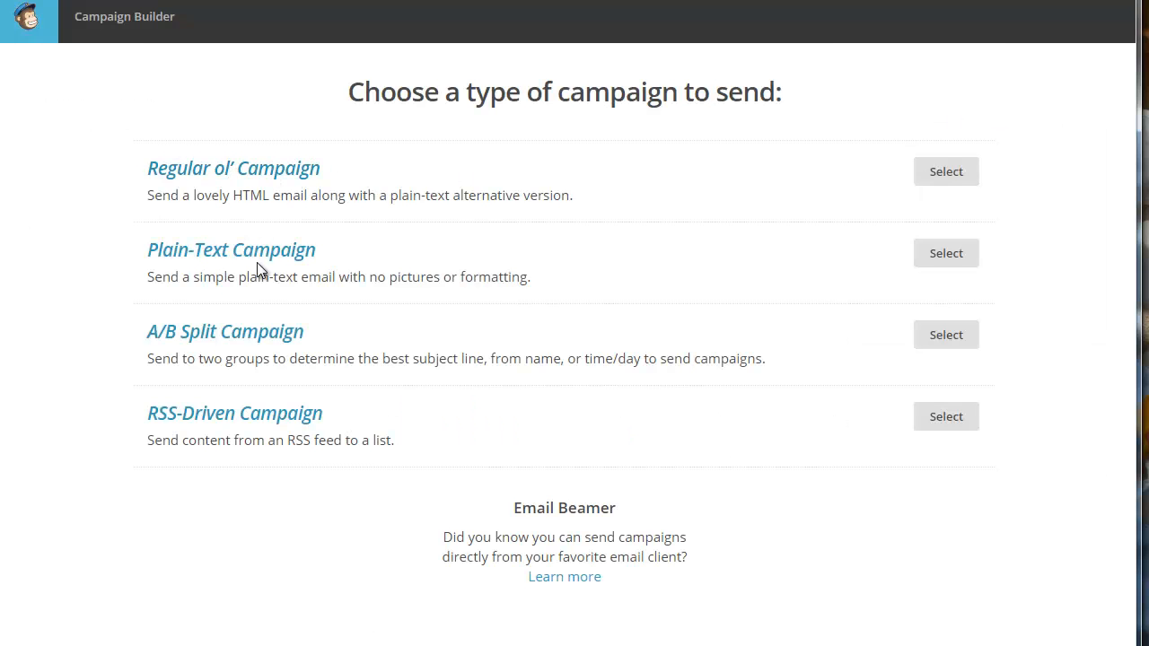
{"action": "left_click", "coordinate": [948, 173]}
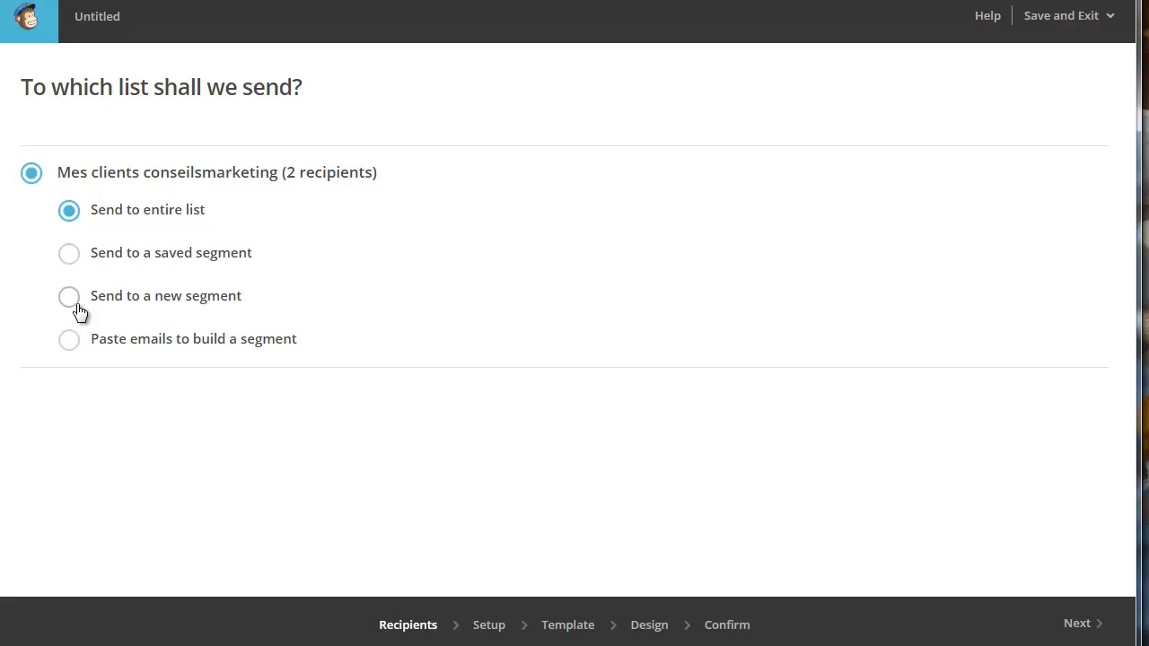
Name the campaign 'Promo ebook' with subject 'Téléchargez notre dernier guide gratuit - SEO'
{"action": "left_click", "coordinate": [1082, 626]}
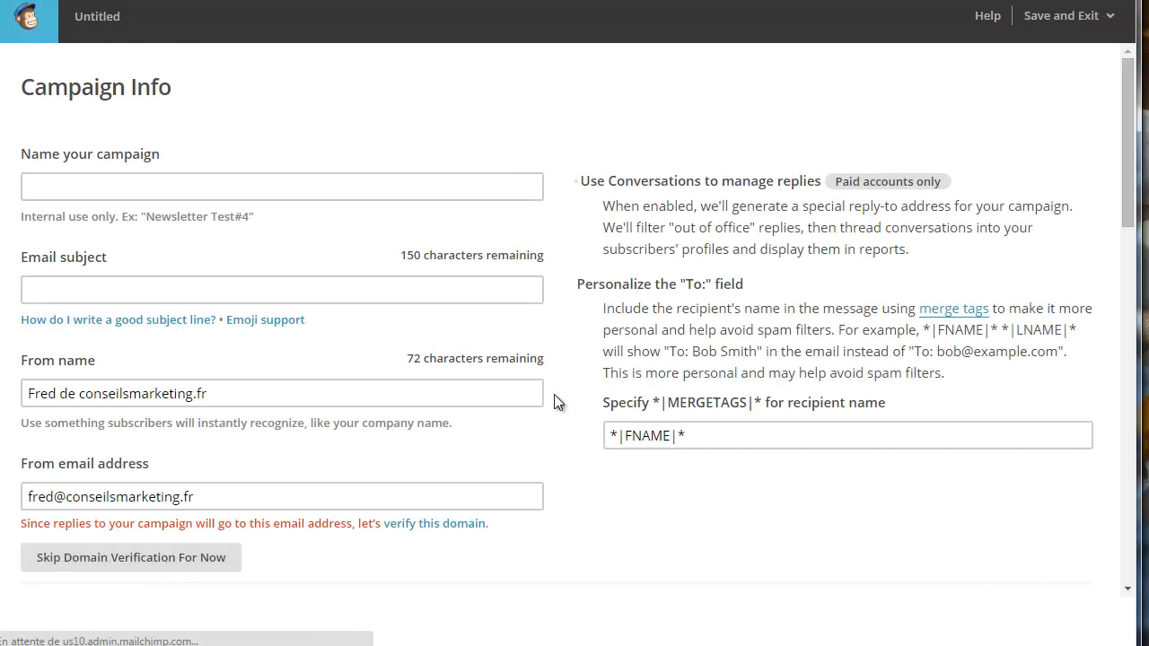
{"action": "left_click", "coordinate": [95, 185]}
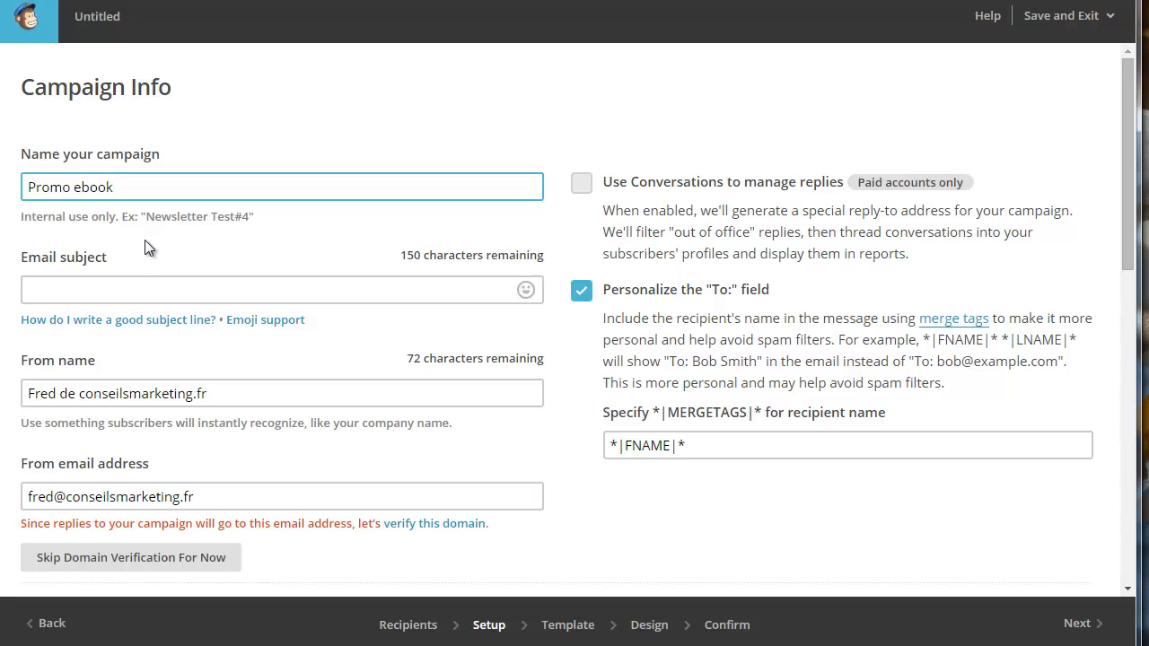
{"action": "left_click", "coordinate": [94, 290]}
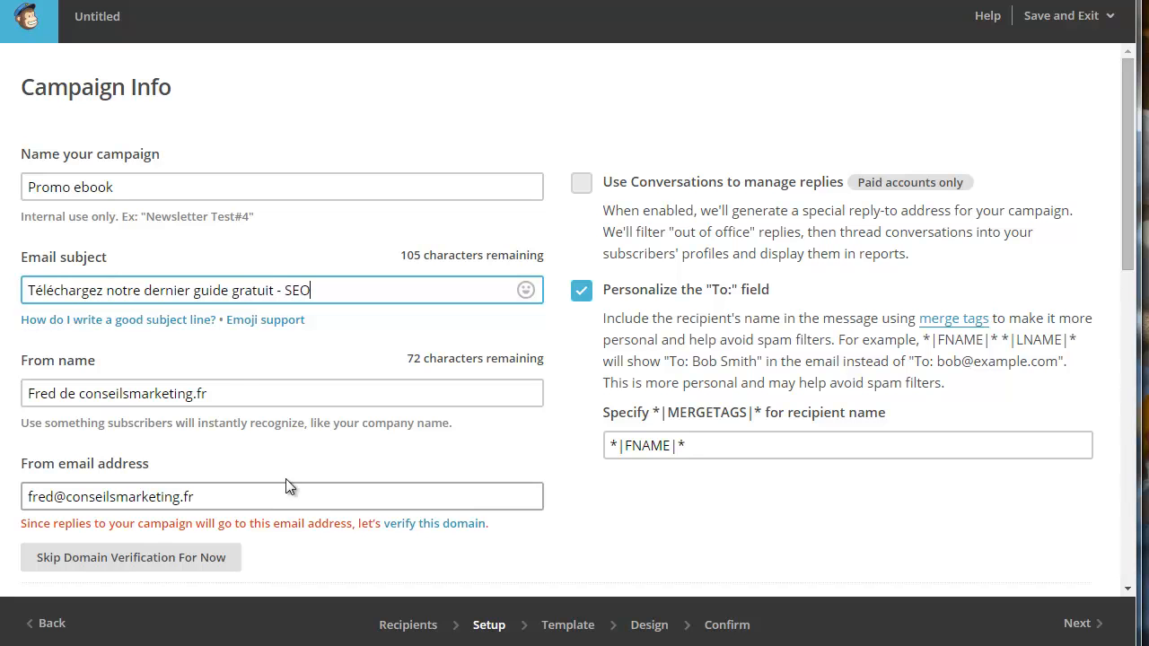
Check the From name, then start verifying the sender's email domain
{"action": "left_click", "coordinate": [242, 392]}
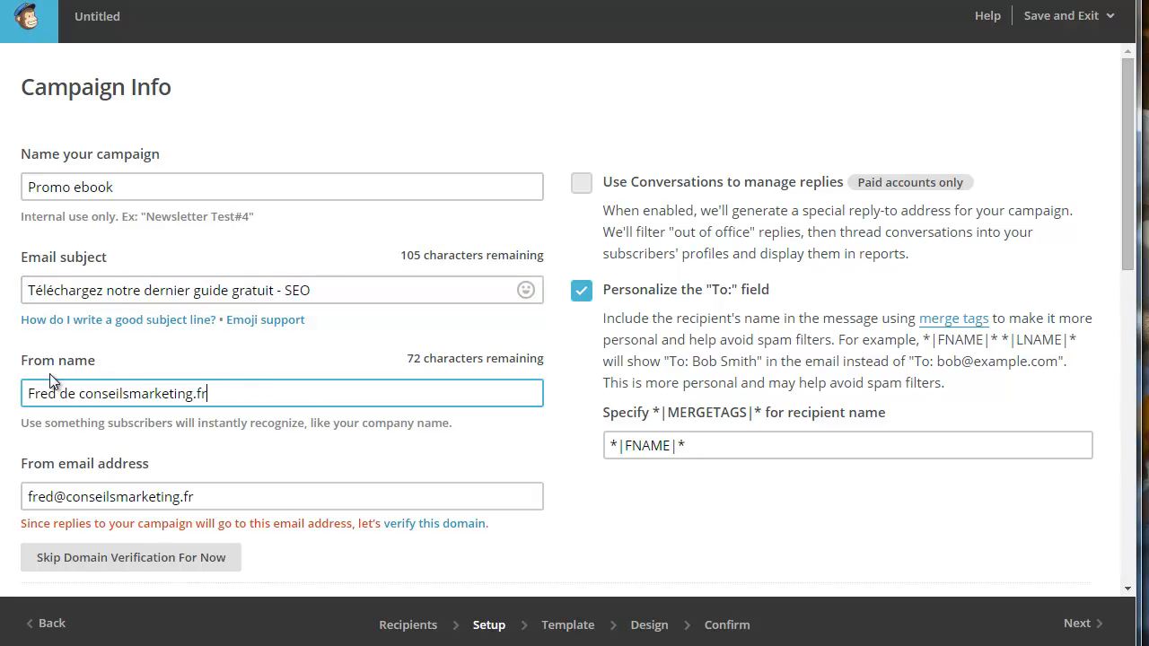
{"action": "scroll", "coordinate": [110, 301], "scroll_direction": "down", "scroll_amount": 2}
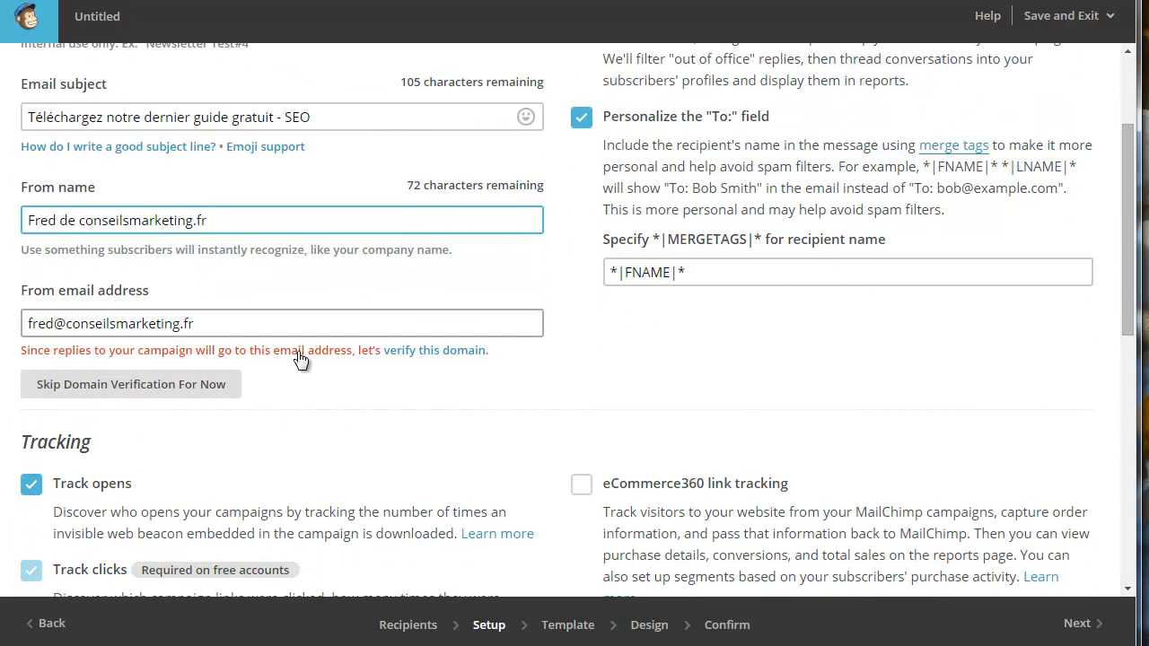
{"action": "left_click", "coordinate": [454, 354]}
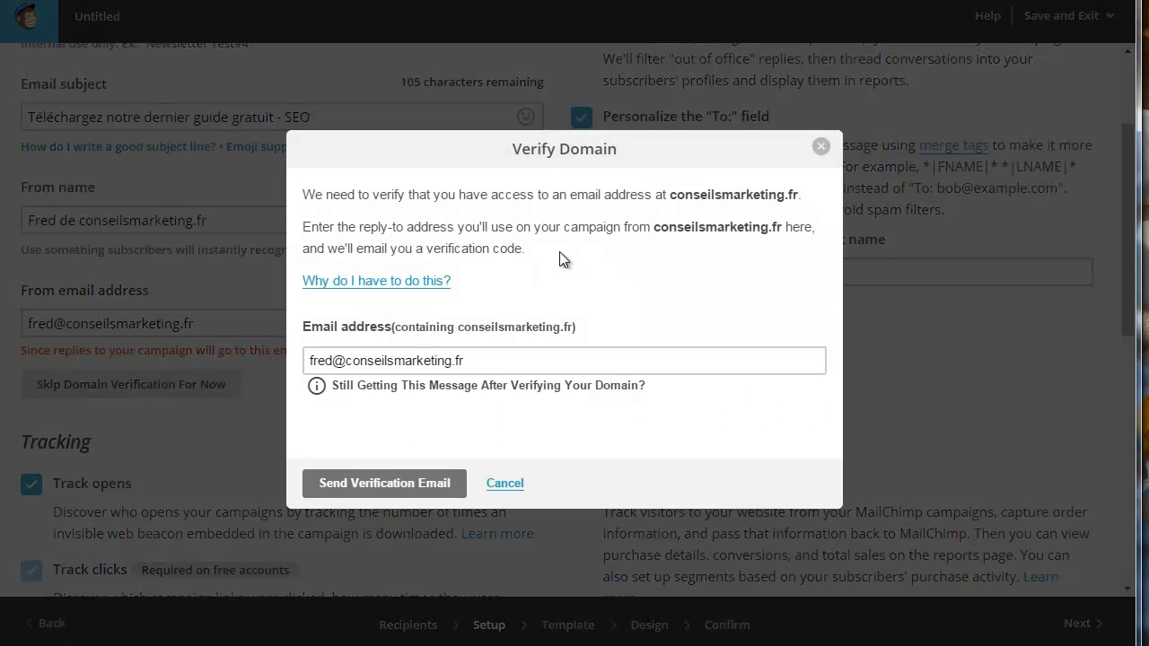
Verify the conseilsmarketing.fr domain using the emailed verification code
{"action": "left_click", "coordinate": [367, 483]}
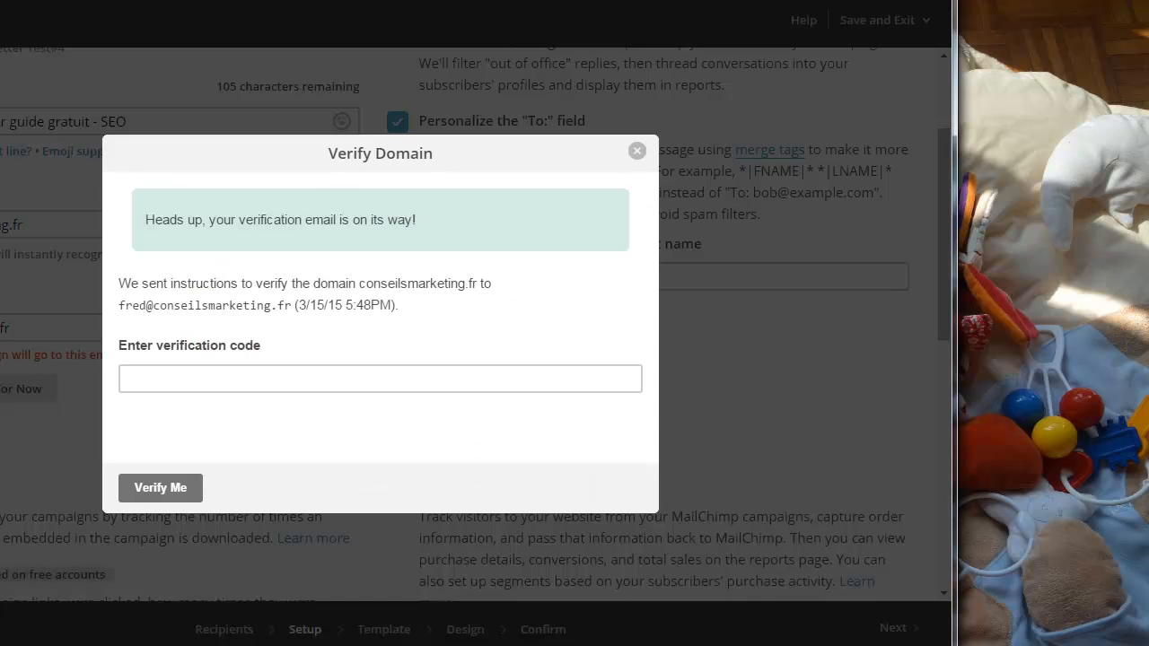
{"action": "left_click", "coordinate": [249, 380]}
{"action": "left_click", "coordinate": [161, 489]}
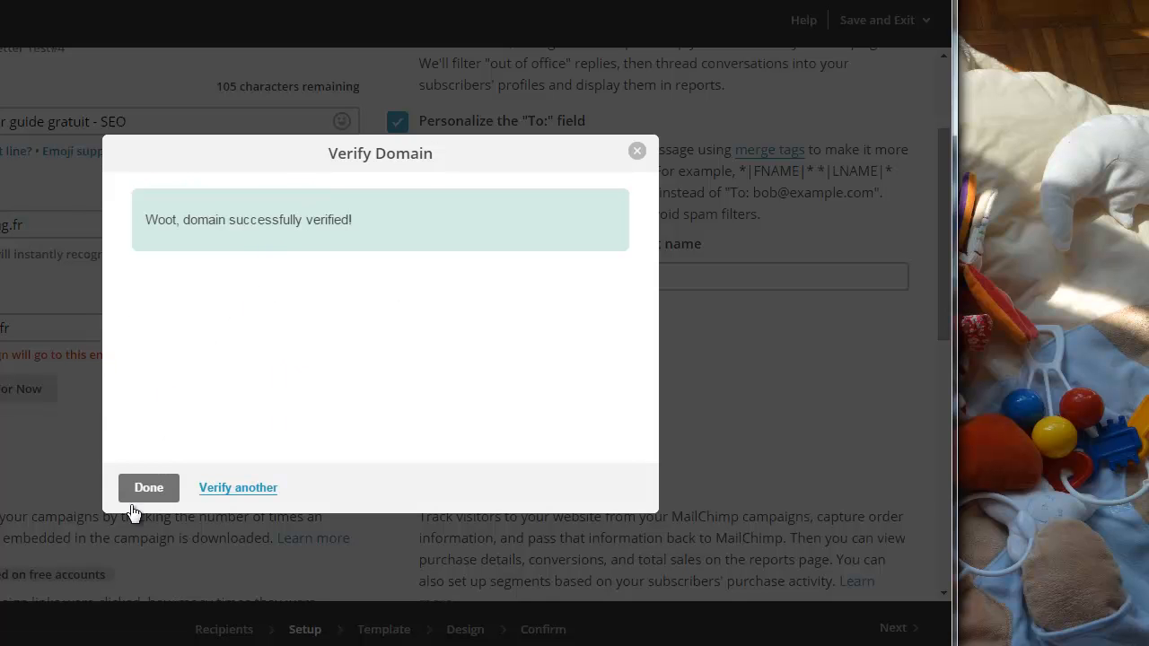
{"action": "left_click", "coordinate": [154, 490]}
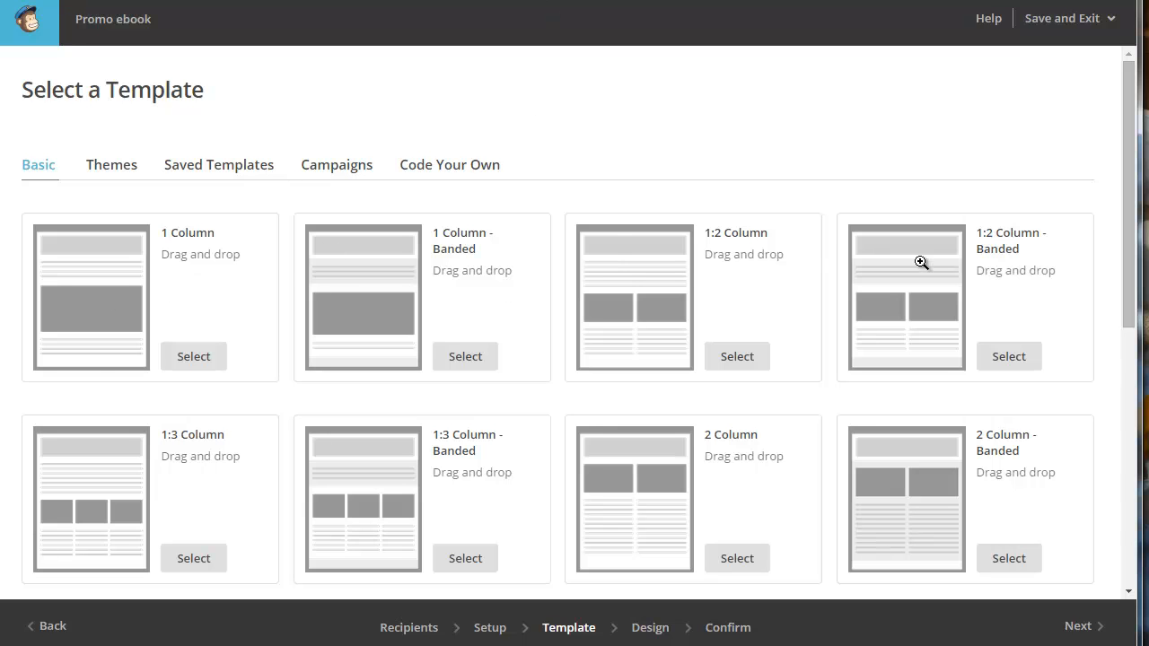
Filter the themes to the eCommerce category (24) and browse cards like Boutique and Flyer
{"action": "left_click", "coordinate": [113, 171]}
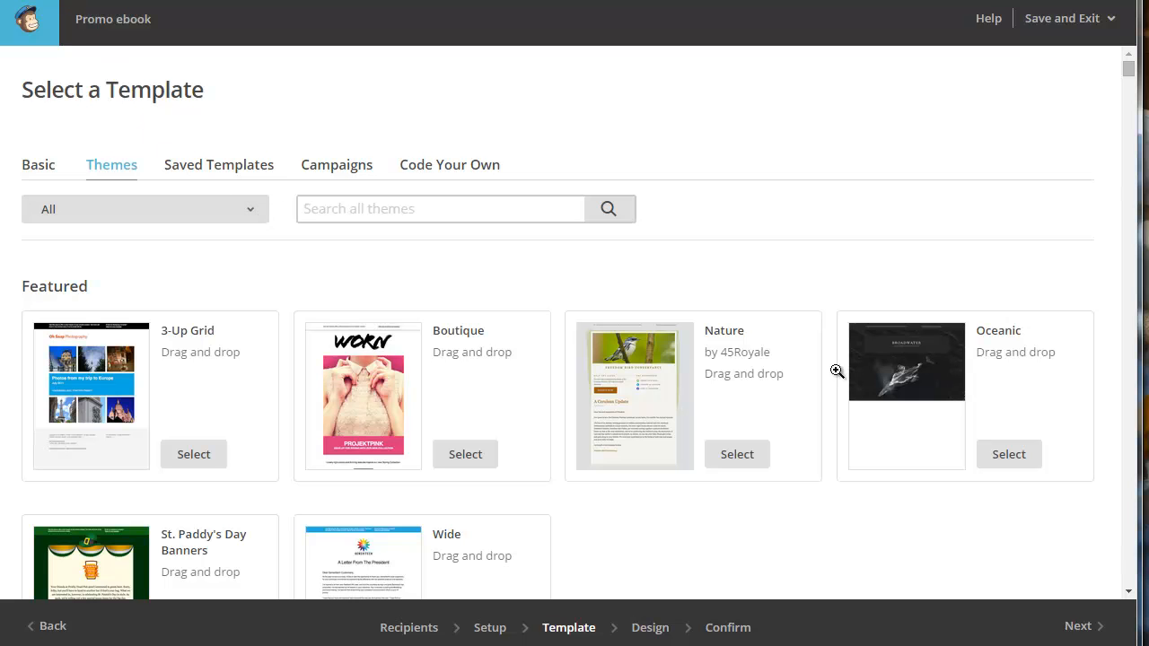
{"action": "left_click", "coordinate": [217, 215]}
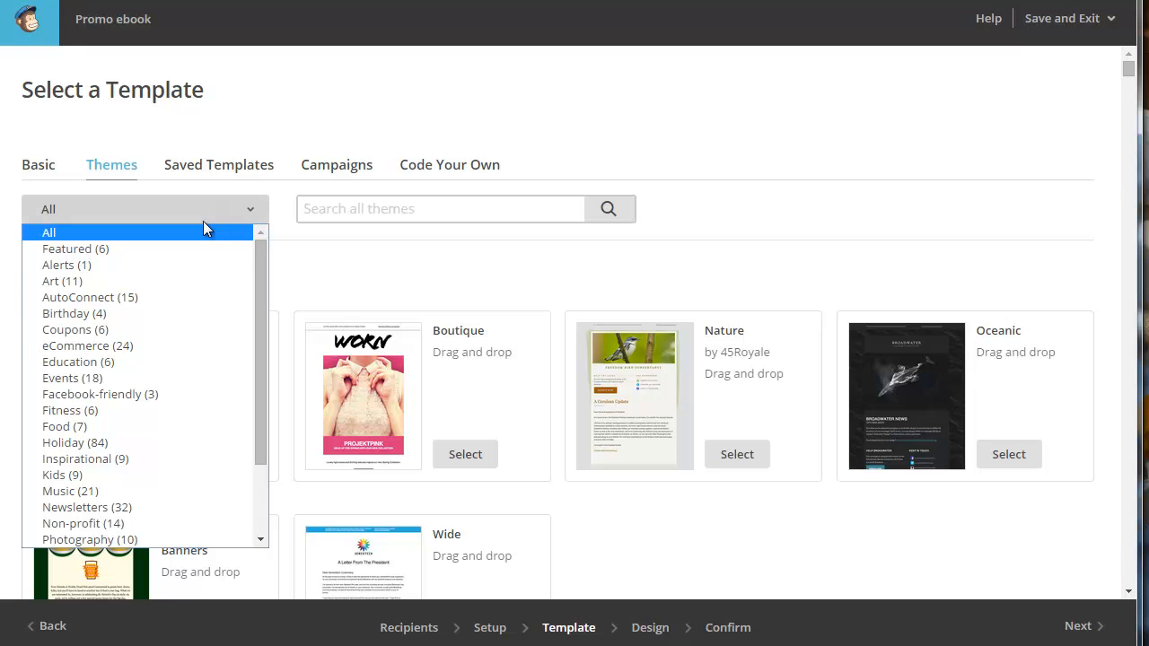
{"action": "left_click", "coordinate": [119, 346]}
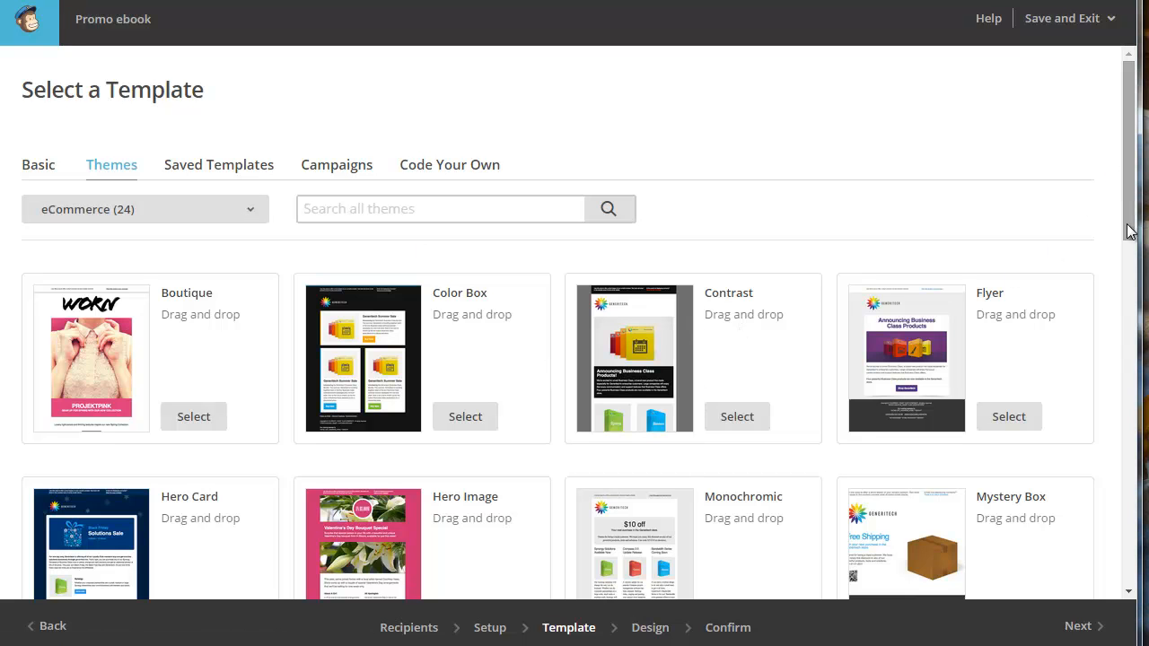
{"action": "scroll", "coordinate": [1122, 243], "scroll_direction": "down", "scroll_amount": 3}
{"action": "scroll", "coordinate": [1108, 292], "scroll_direction": "down", "scroll_amount": 2}
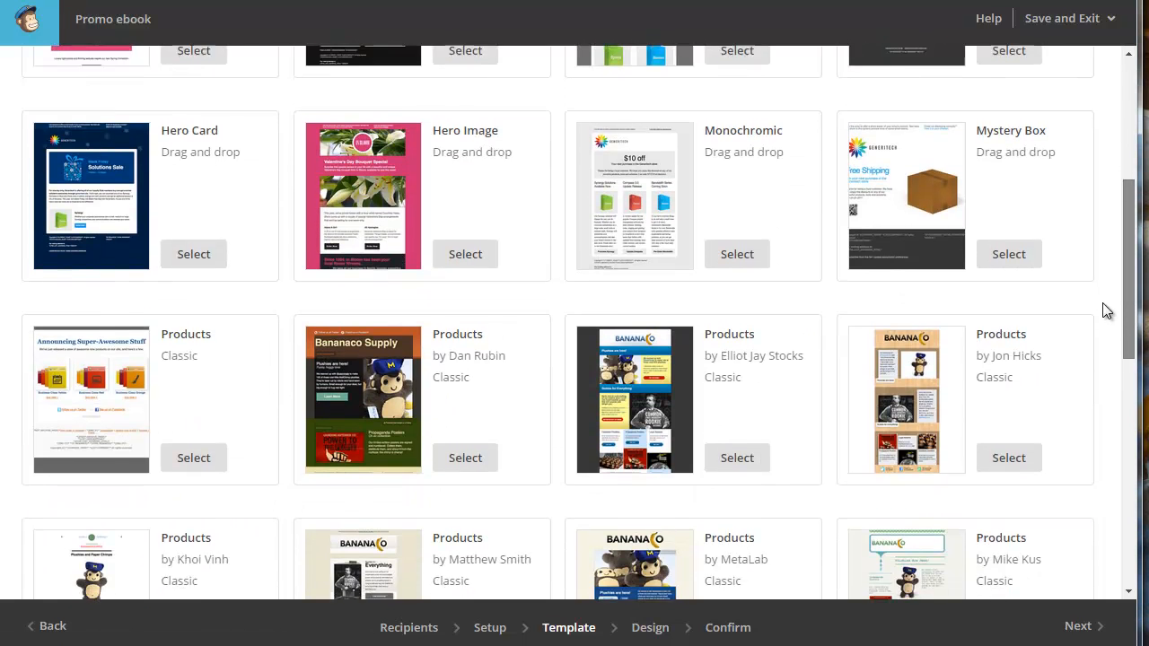
{"action": "scroll", "coordinate": [1094, 356], "scroll_direction": "down", "scroll_amount": 4}
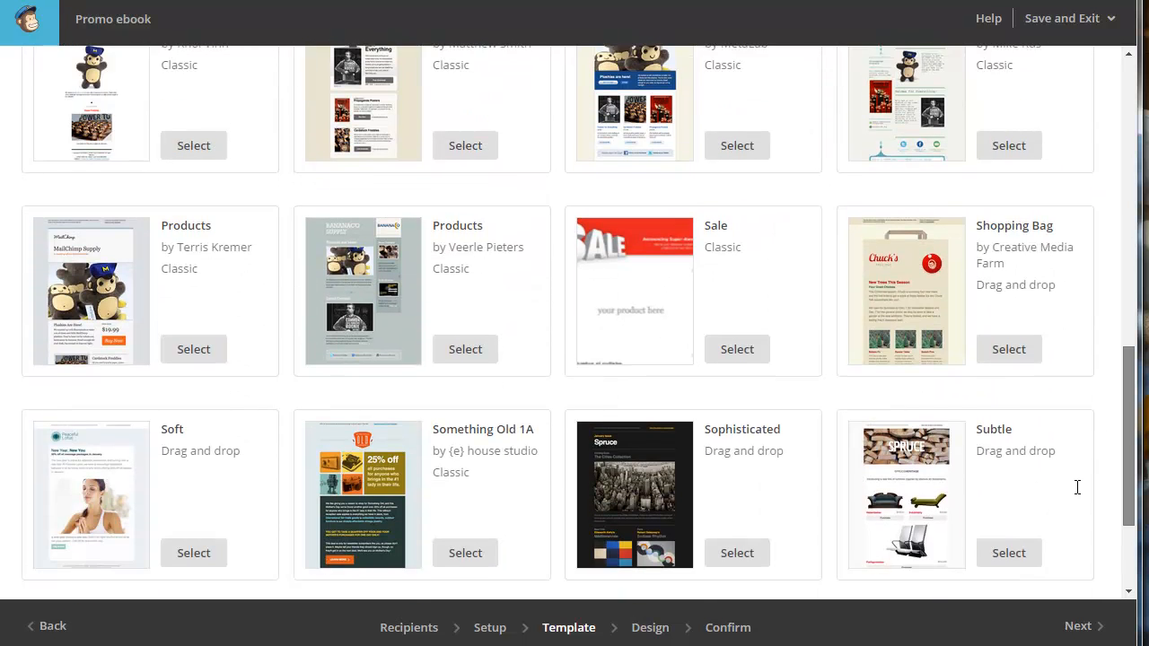
{"action": "left_click_drag", "start_coordinate": [1078, 488], "coordinate": [1134, 225]}
{"action": "scroll", "coordinate": [1027, 244], "scroll_direction": "up", "scroll_amount": 3}
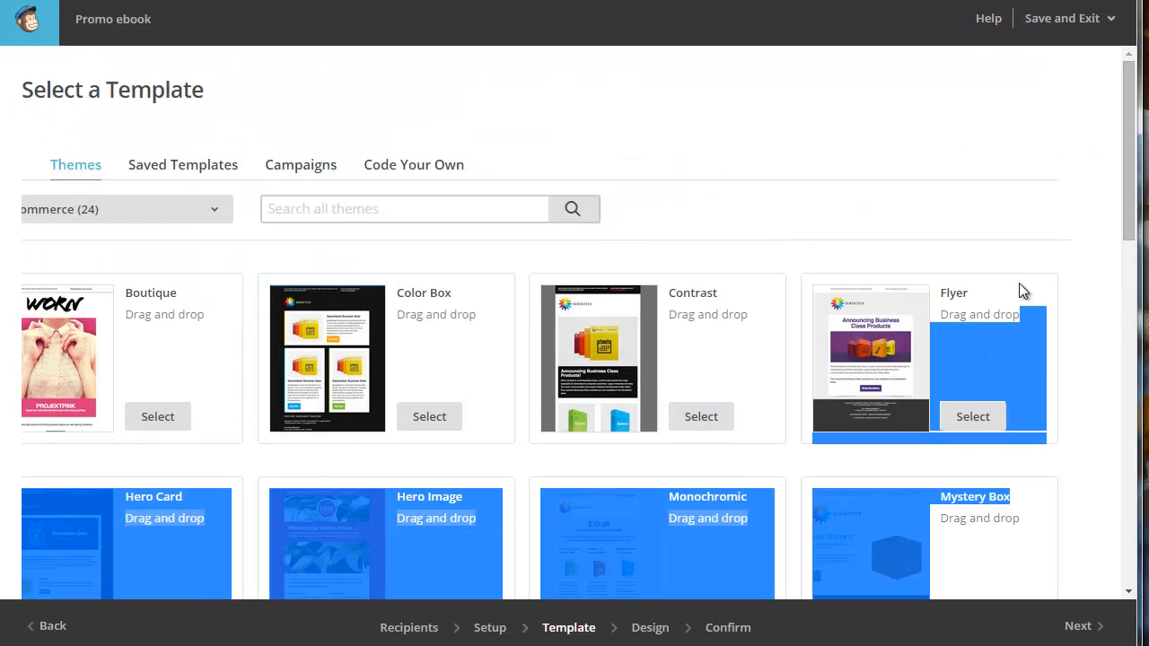
{"action": "left_click", "coordinate": [1058, 231]}
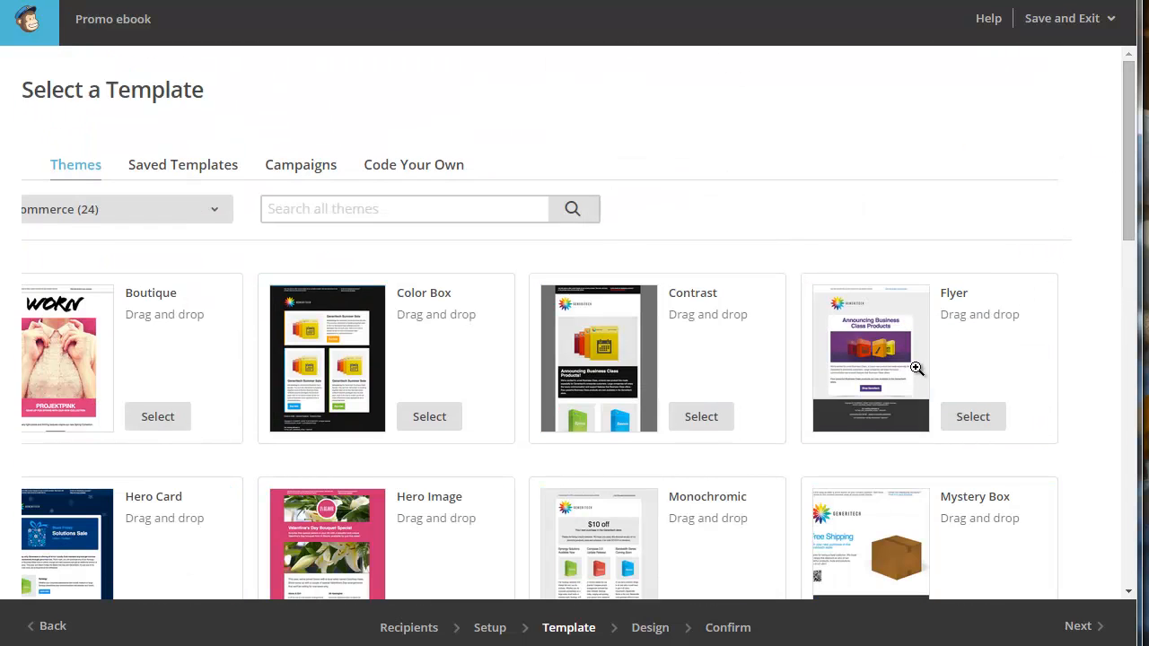
Preview the Flyer eCommerce template's Generitech sample, then select Flyer as the campaign template
{"action": "left_click", "coordinate": [870, 329]}
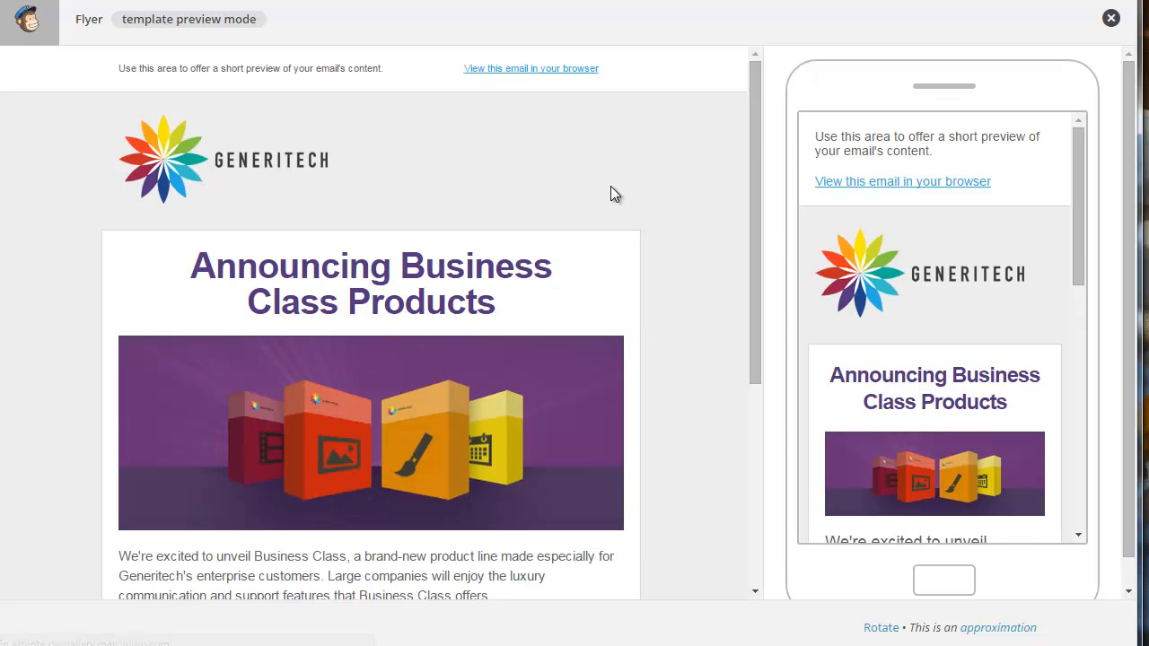
{"action": "scroll", "coordinate": [749, 180], "scroll_direction": "down", "scroll_amount": 5}
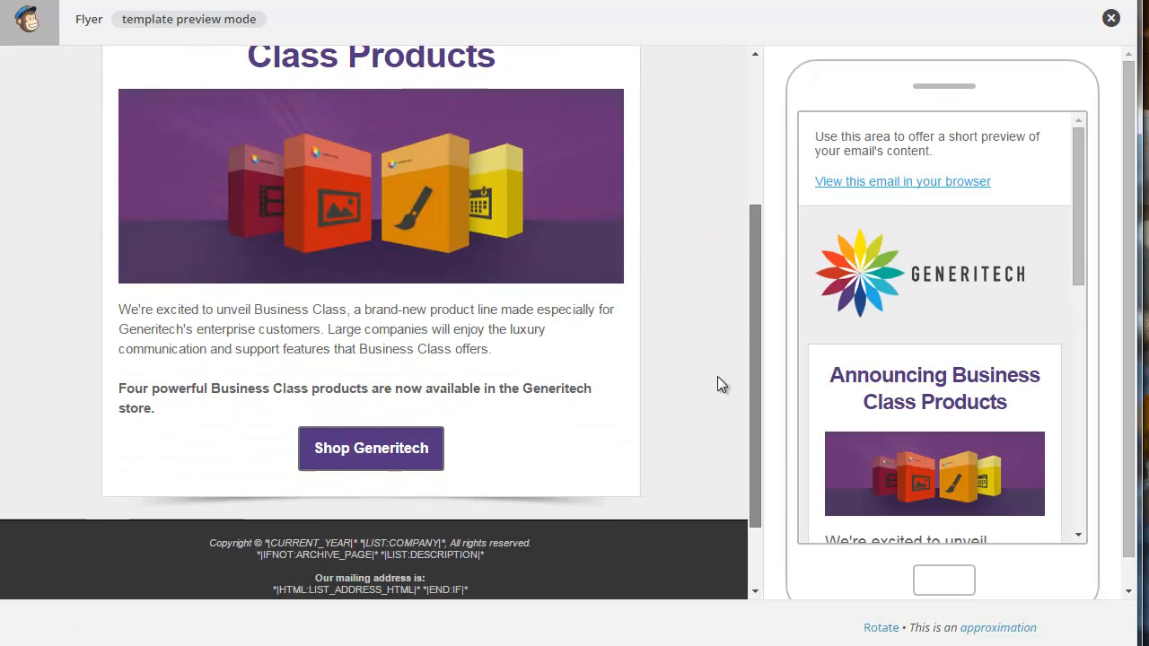
{"action": "left_click_drag", "start_coordinate": [204, 446], "coordinate": [520, 544]}
{"action": "left_click", "coordinate": [263, 544]}
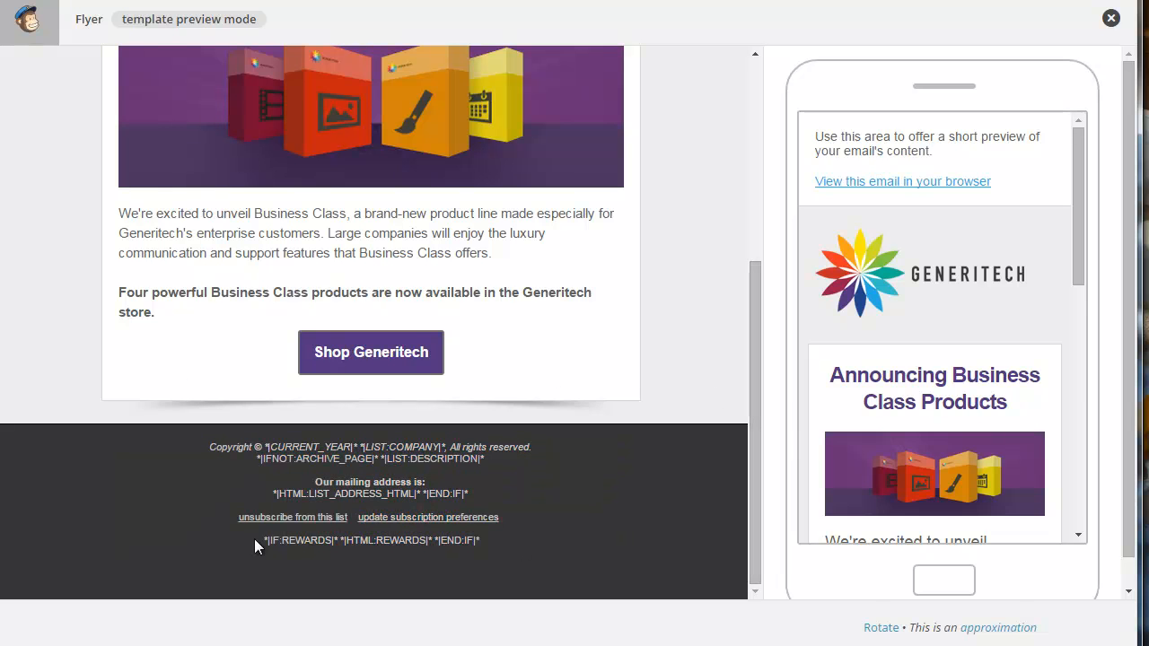
{"action": "left_click_drag", "start_coordinate": [308, 537], "coordinate": [487, 545]}
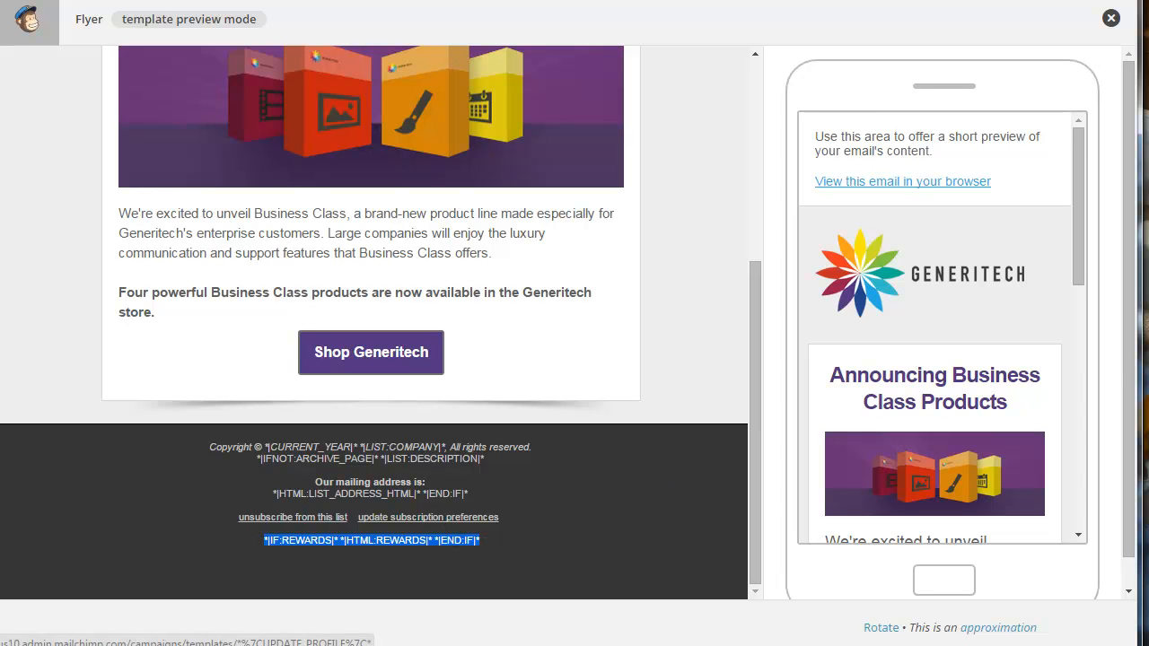
{"action": "scroll", "coordinate": [1072, 187], "scroll_direction": "down", "scroll_amount": 3}
{"action": "left_click_drag", "start_coordinate": [1074, 359], "coordinate": [1114, 36]}
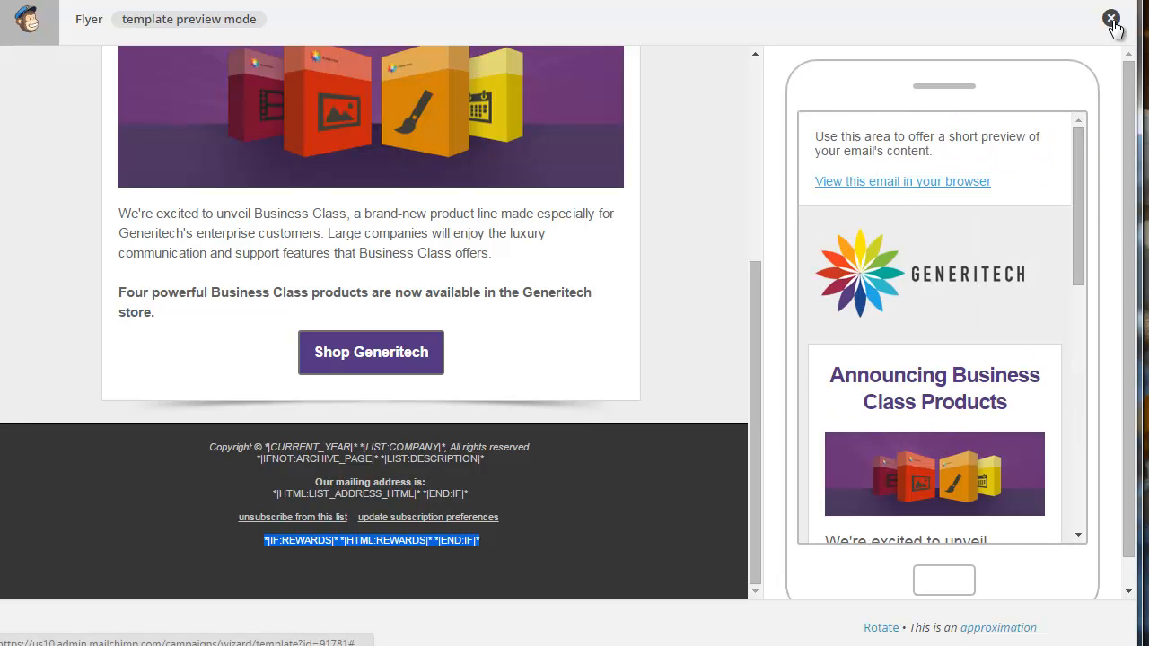
{"action": "left_click", "coordinate": [1111, 20]}
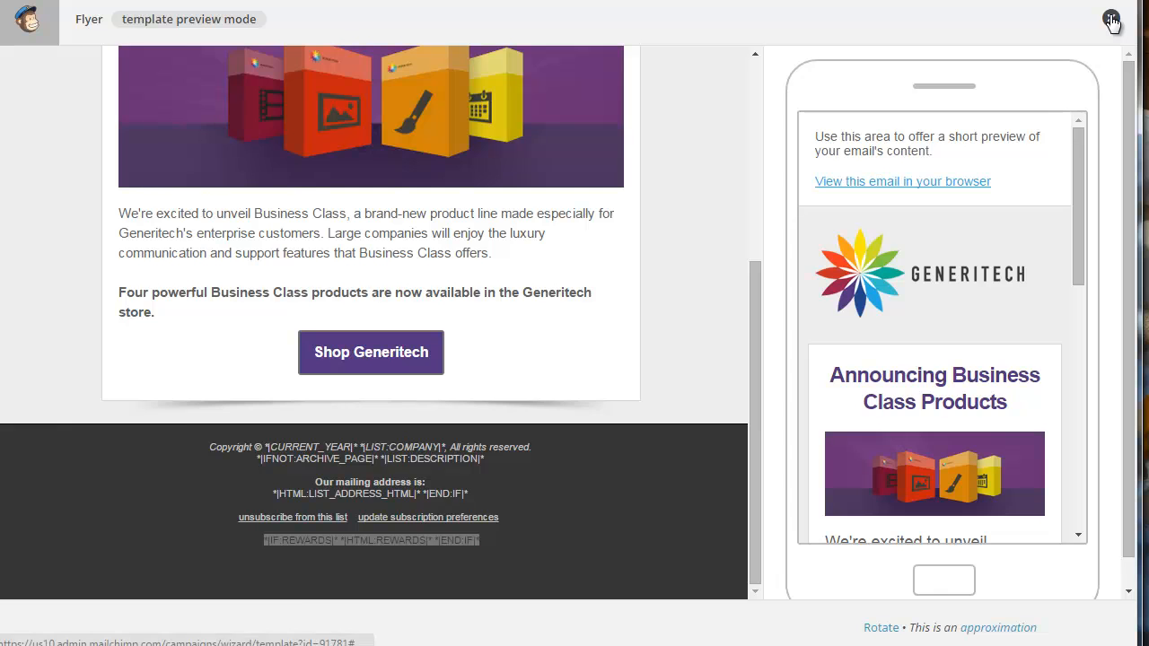
{"action": "left_click", "coordinate": [972, 422]}
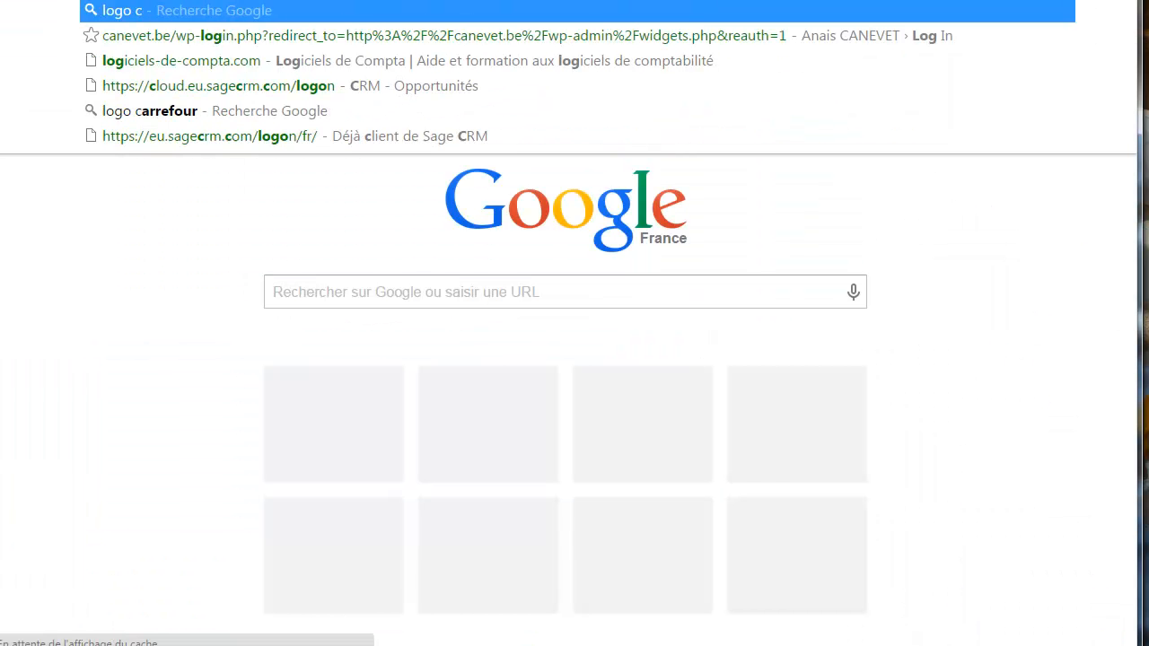
Find the ConseilsMarketing logo in Google Images, open it full size and copy its address
{"action": "type", "text": "onseil marketing"}
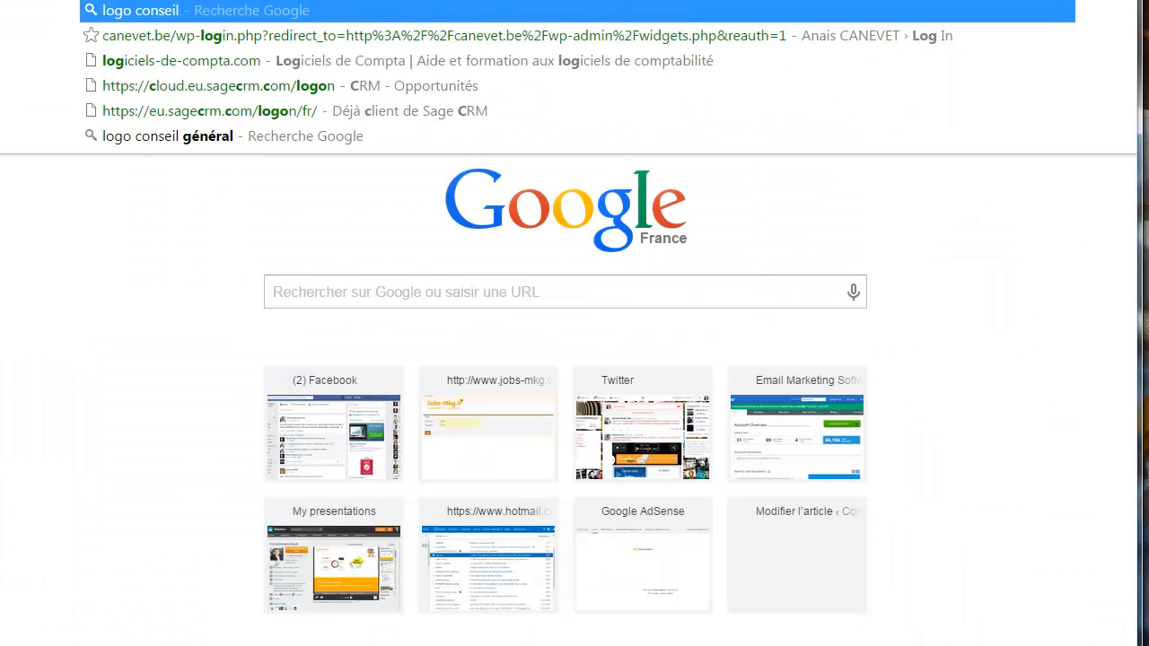
{"action": "key", "text": "Return"}
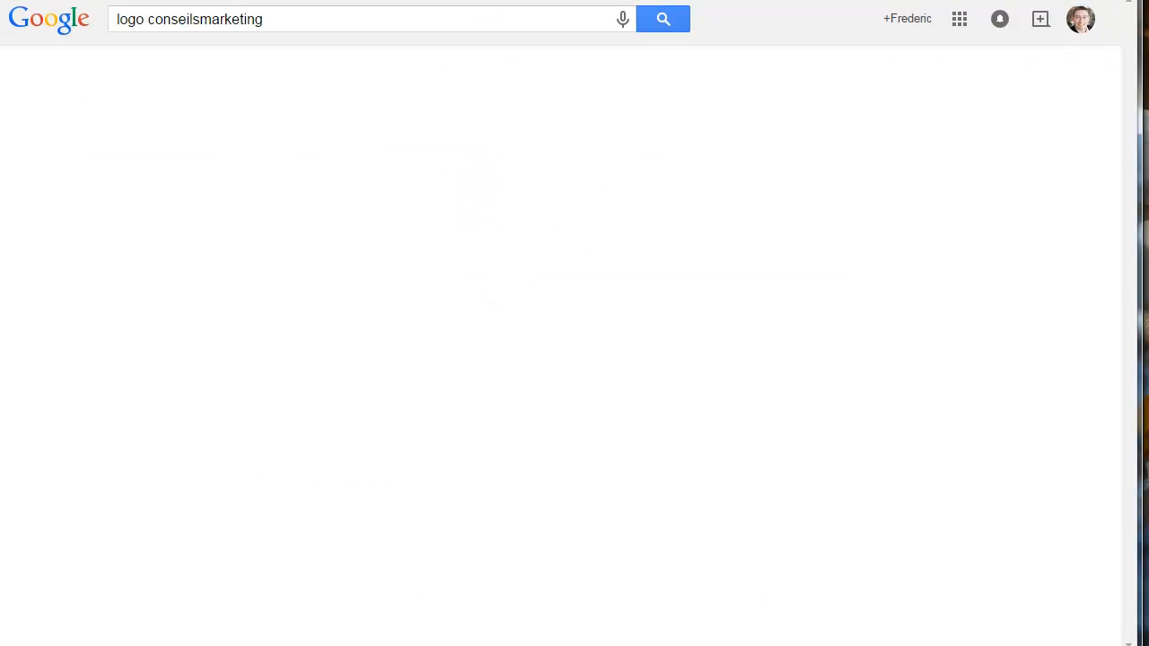
{"action": "left_click", "coordinate": [197, 77]}
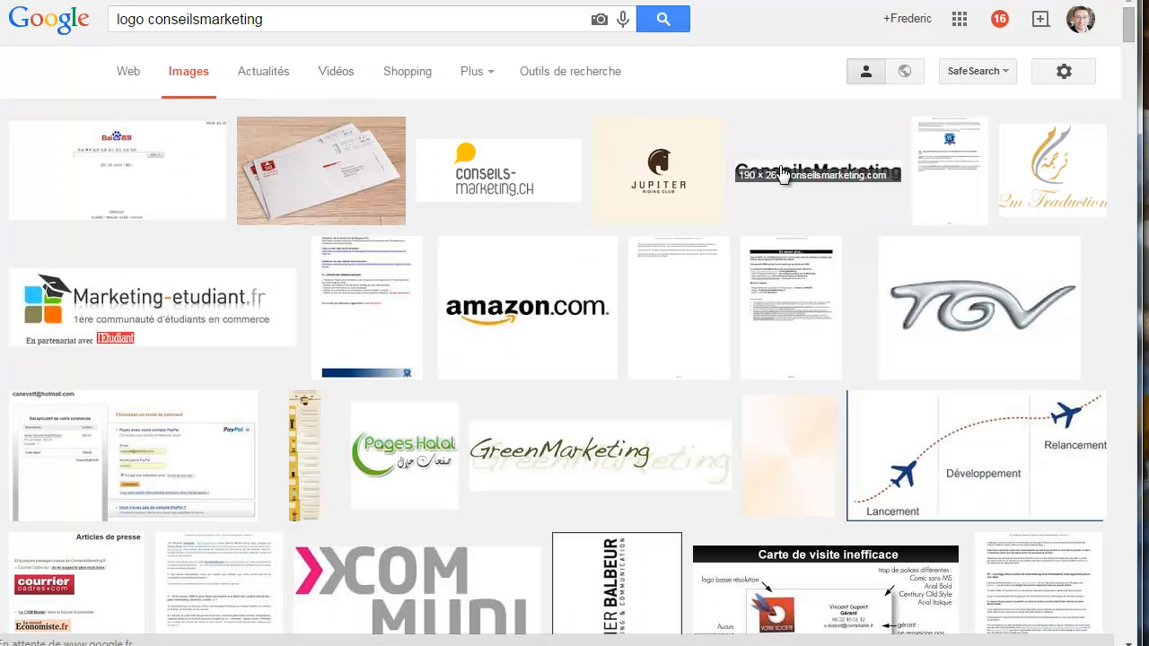
{"action": "right_click", "coordinate": [783, 175]}
{"action": "left_click", "coordinate": [803, 177]}
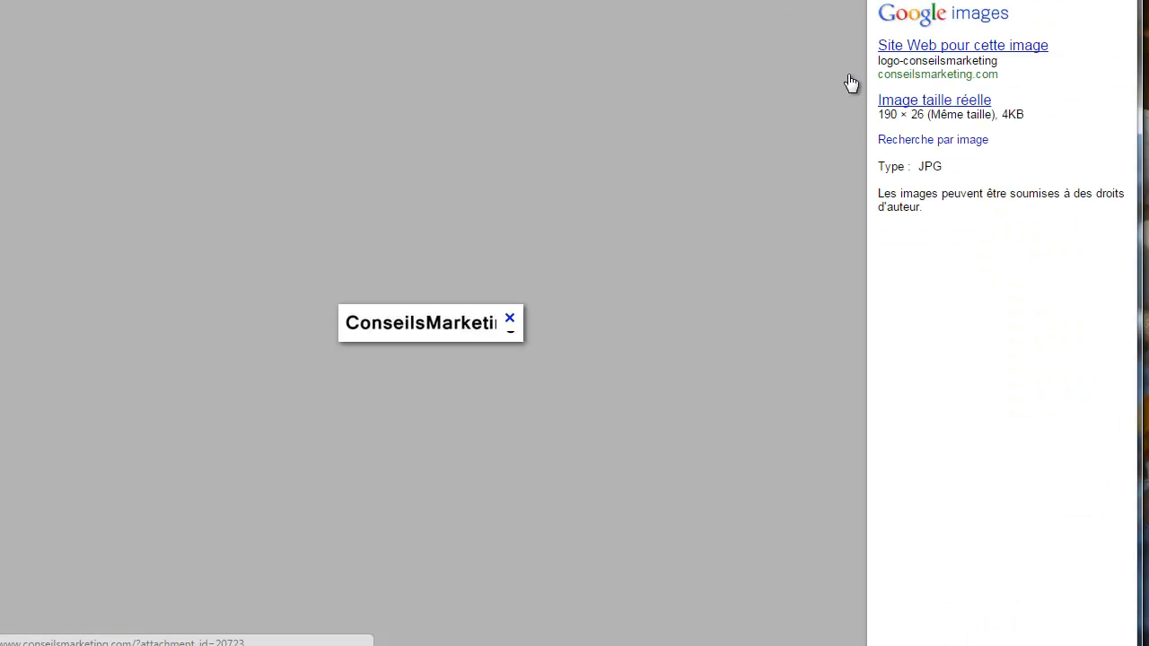
{"action": "left_click", "coordinate": [909, 103]}
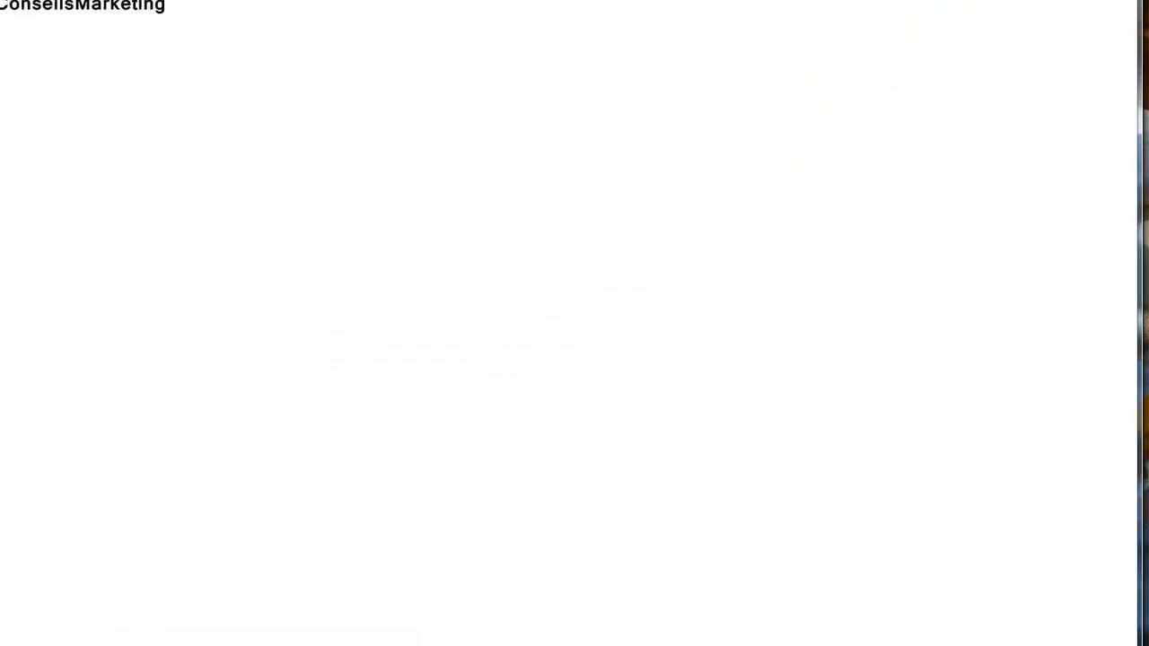
{"action": "right_click", "coordinate": [515, 0]}
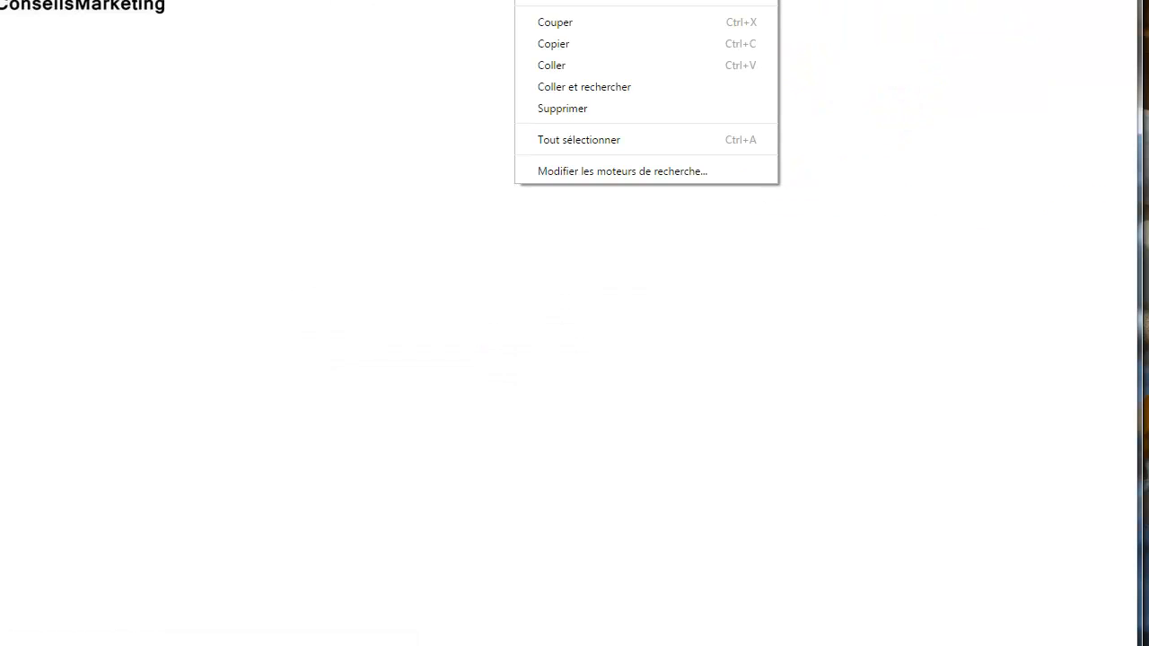
{"action": "left_click", "coordinate": [561, 45]}
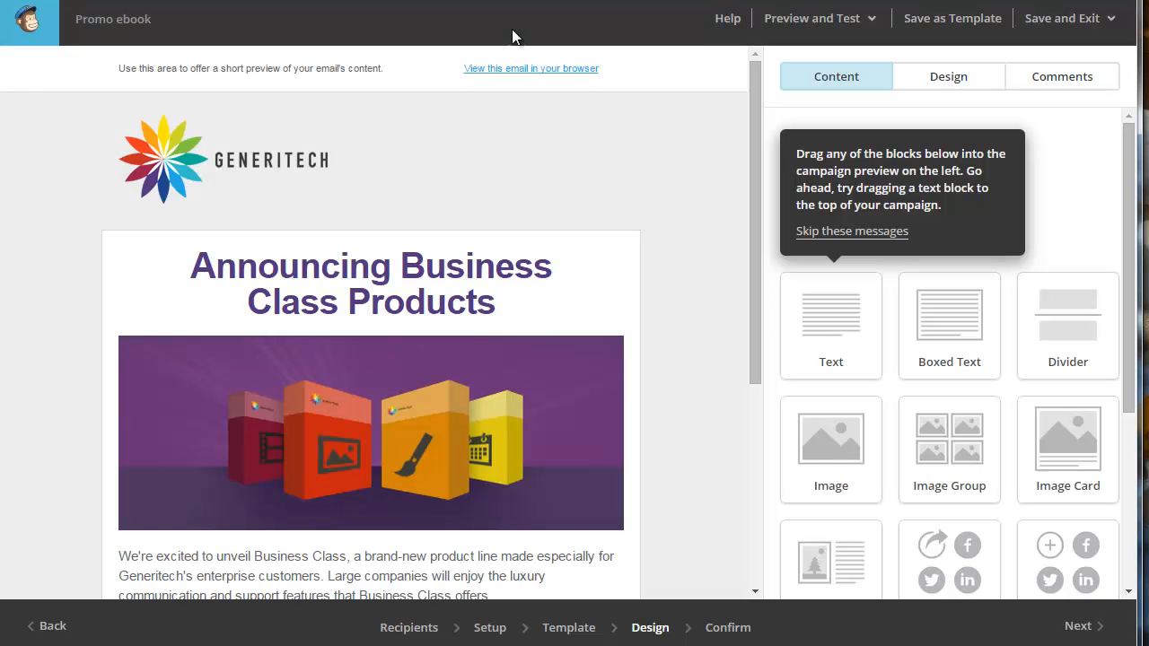
Open the header's logo_generitech.png image block and begin replacing it
{"action": "left_click", "coordinate": [526, 128]}
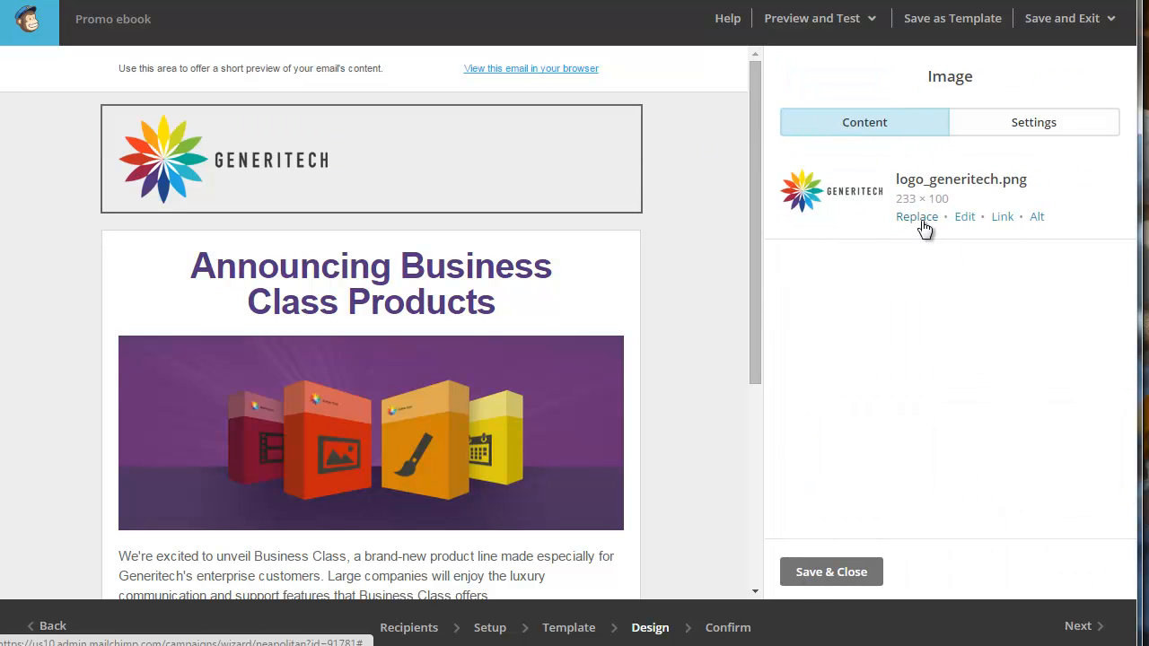
{"action": "left_click", "coordinate": [1024, 123]}
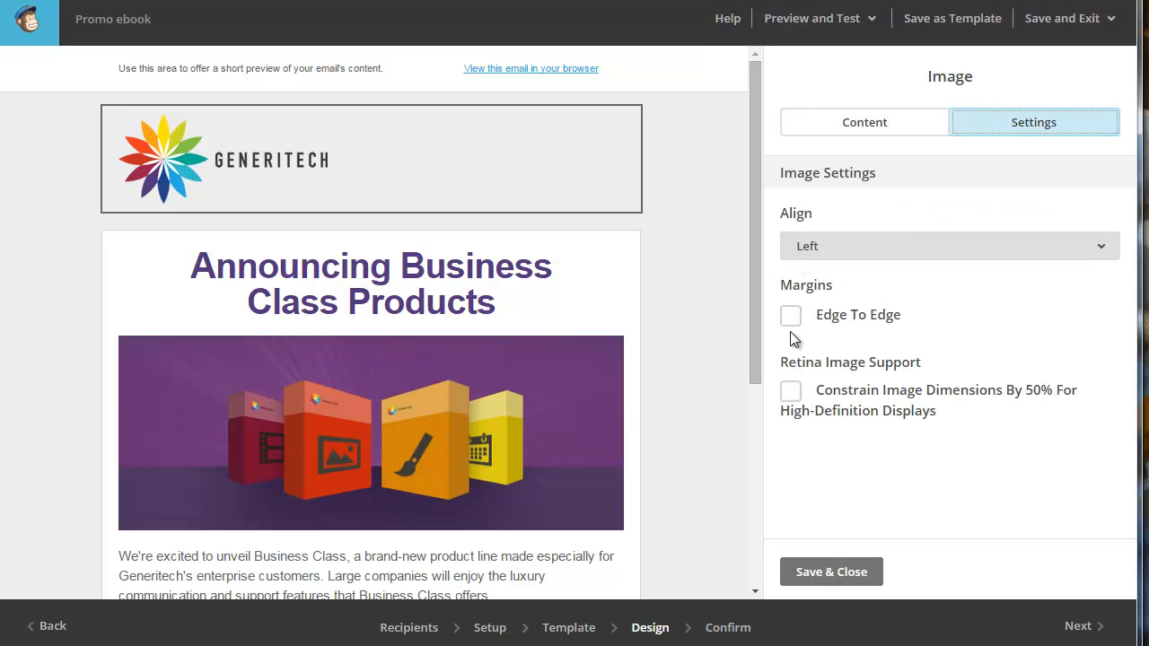
{"action": "left_click", "coordinate": [854, 122]}
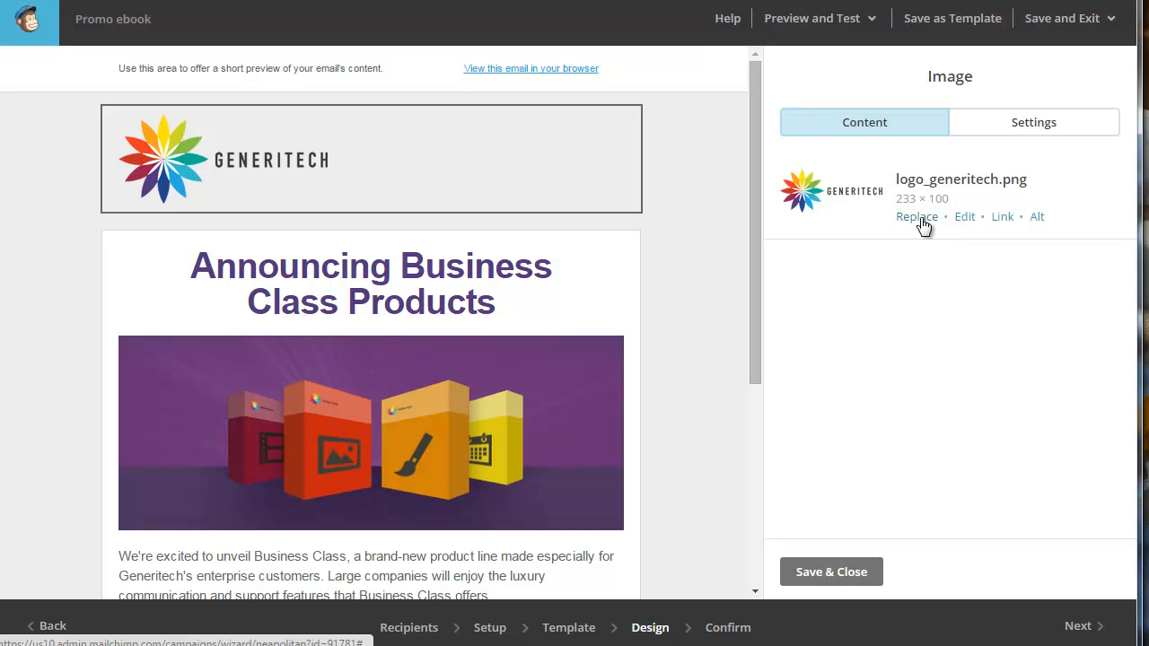
{"action": "left_click", "coordinate": [920, 219]}
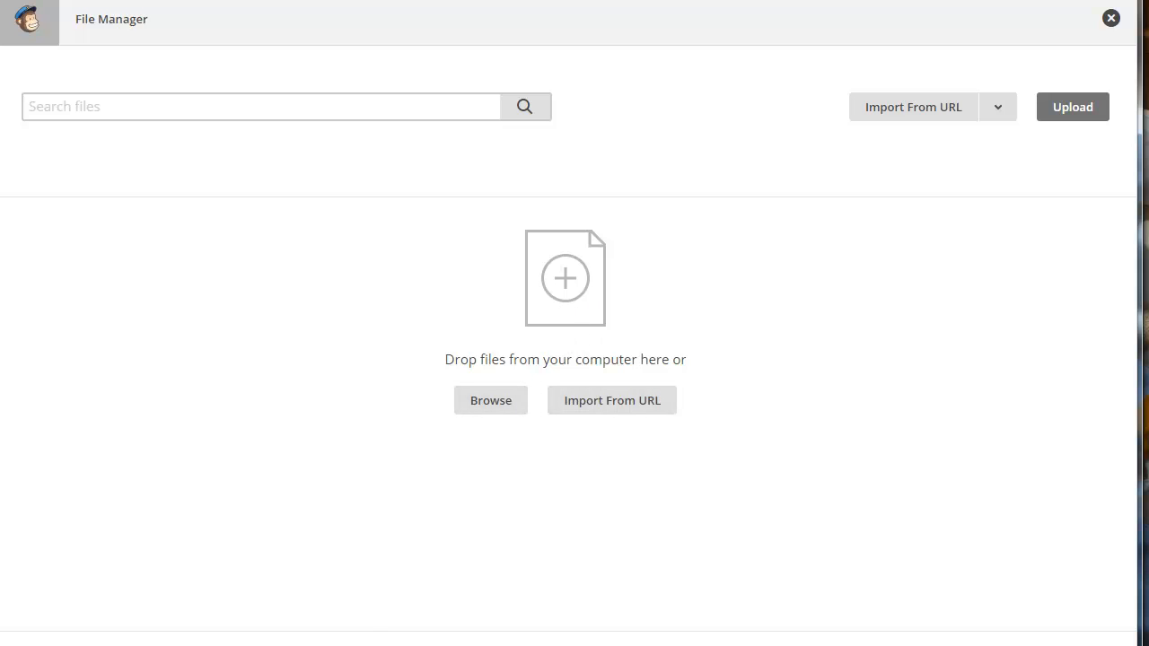
Upload les actus marketing.jpg, then import logo-conseilsmarketing2.jpg from its URL into the header
{"action": "key", "text": "alt+Tab"}
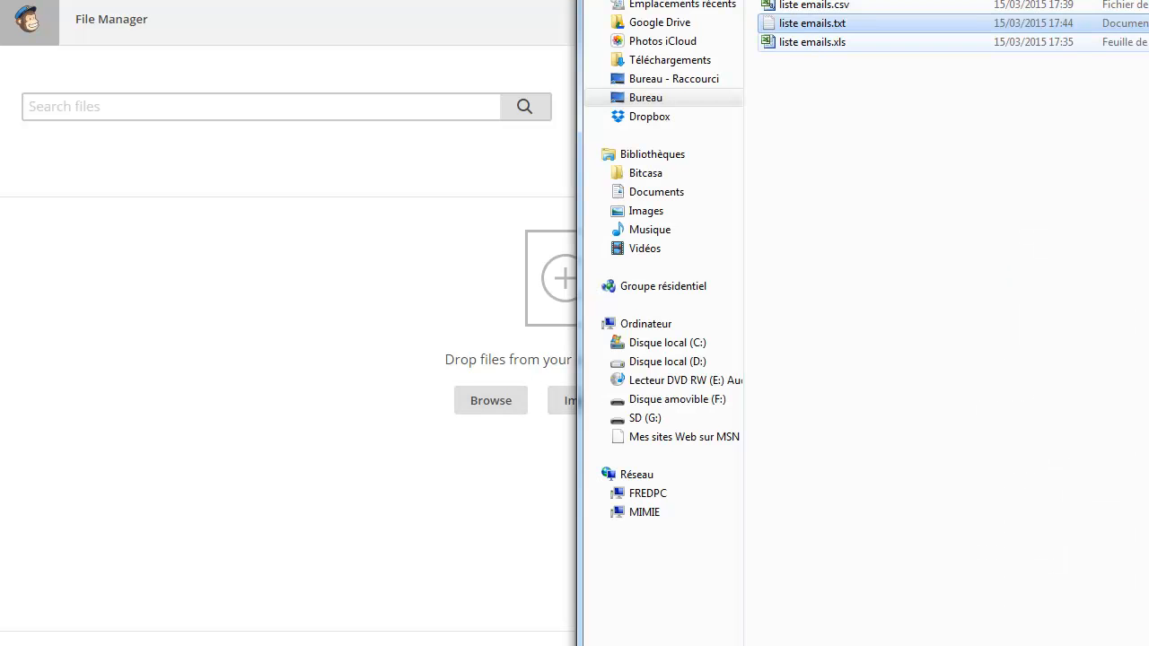
{"action": "left_click_drag", "start_coordinate": [869, 0], "coordinate": [939, 0]}
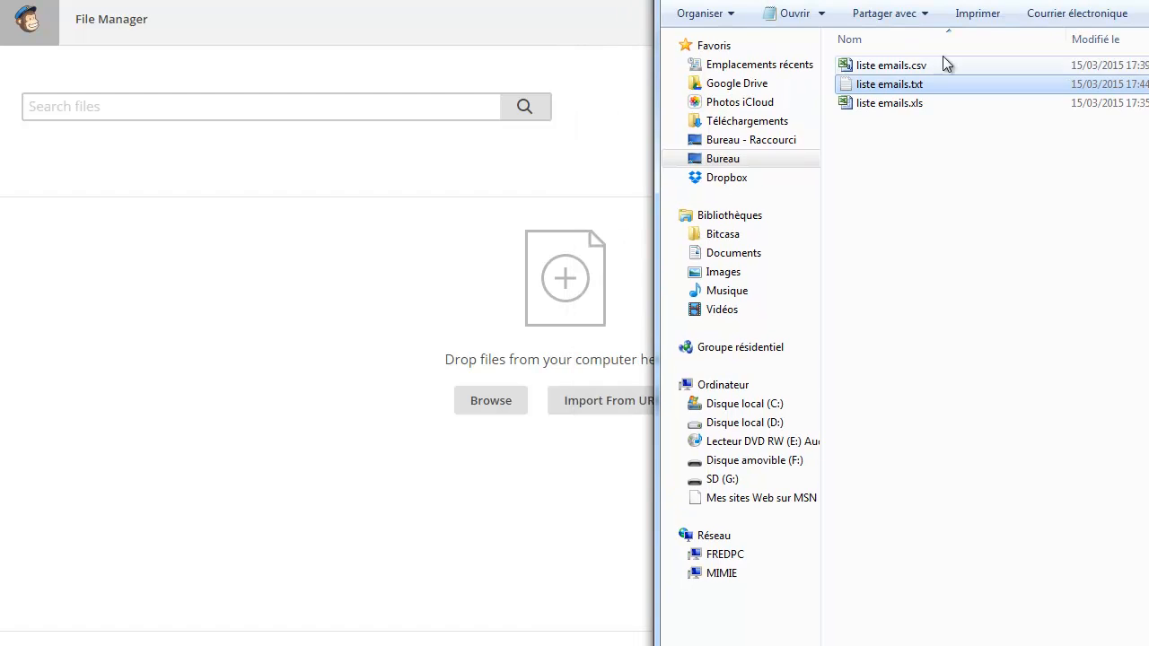
{"action": "left_click", "coordinate": [720, 162]}
{"action": "key", "text": "alt+Tab"}
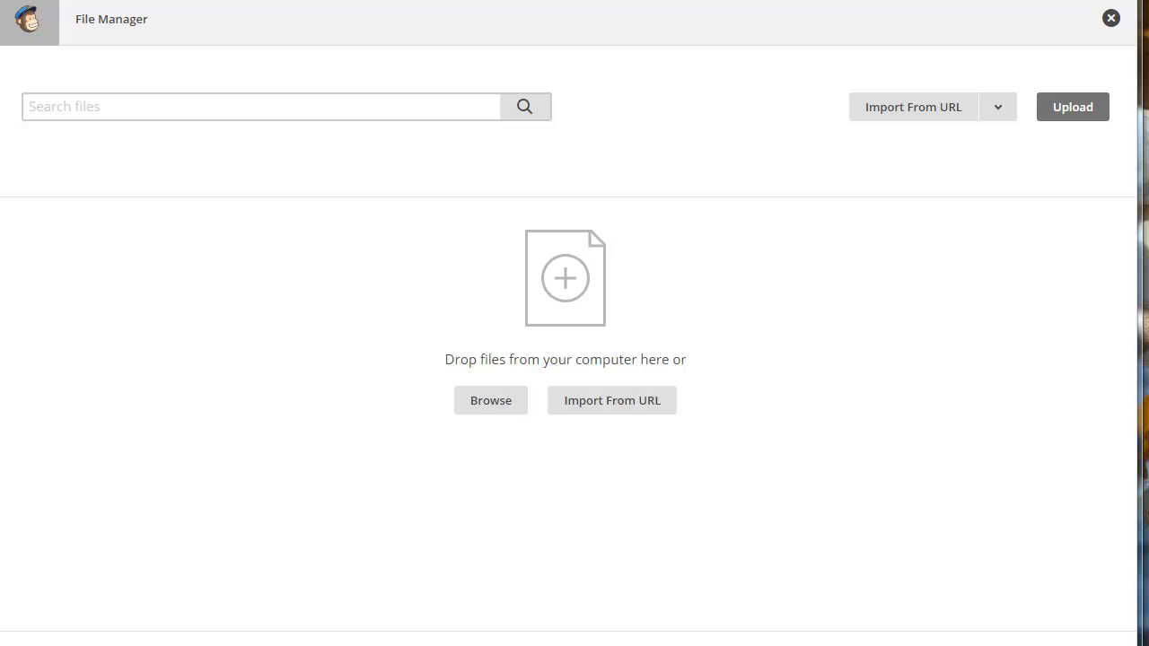
{"action": "left_click_drag", "start_coordinate": [721, 250], "coordinate": [533, 295]}
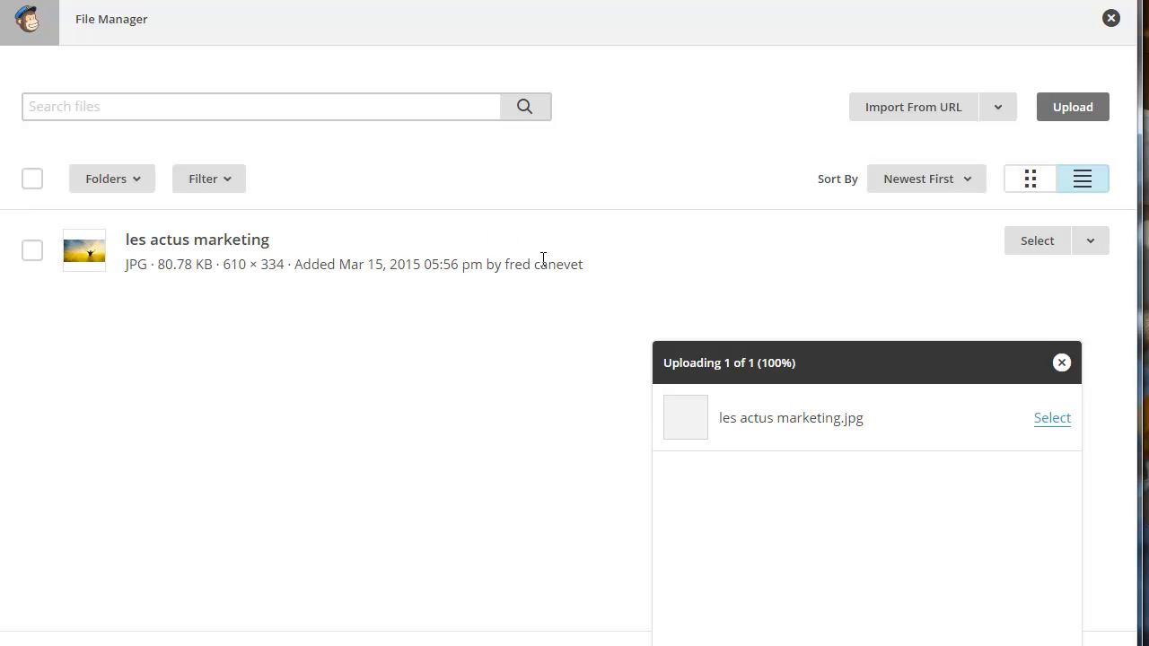
{"action": "left_click", "coordinate": [914, 103]}
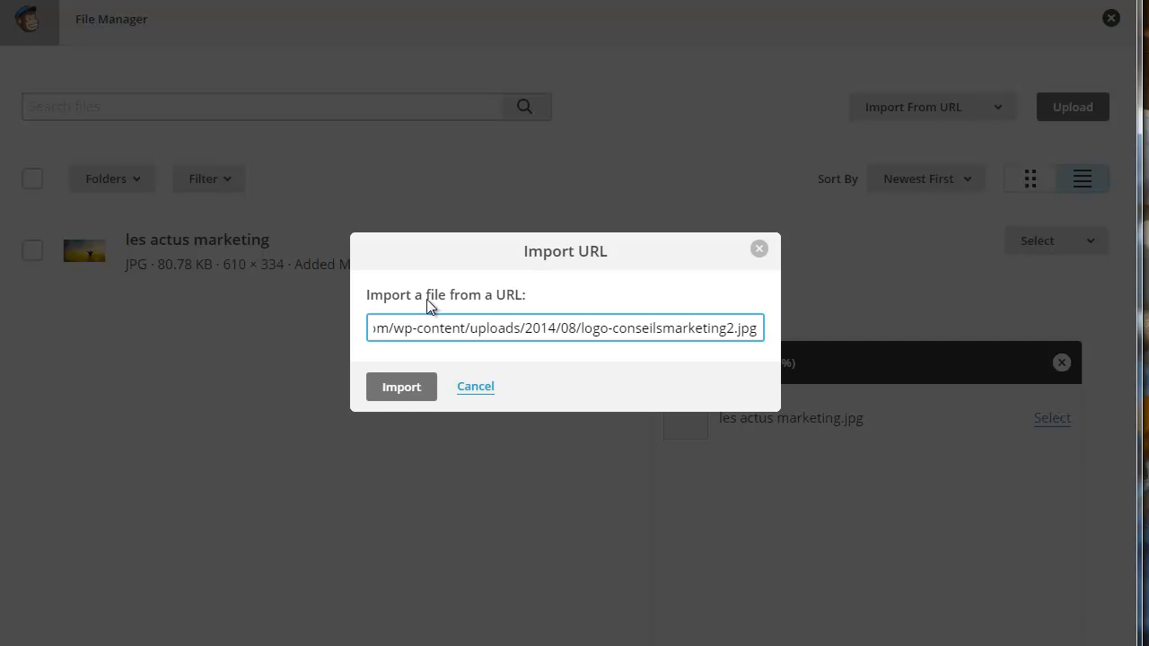
{"action": "left_click", "coordinate": [401, 387]}
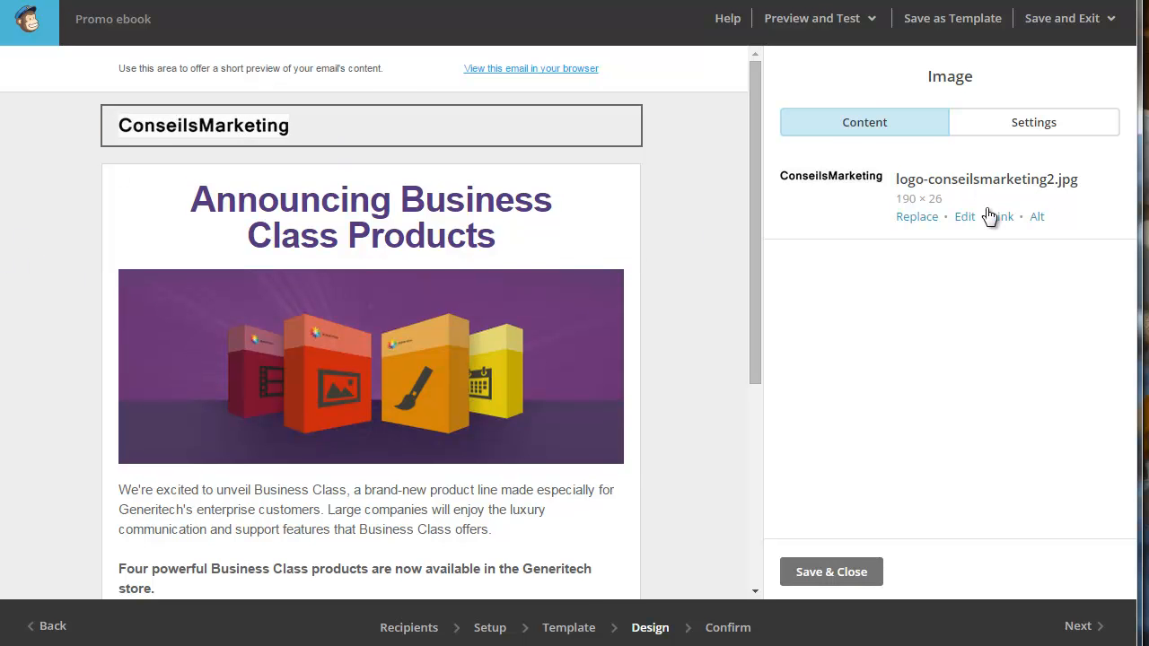
{"action": "left_click", "coordinate": [1003, 216]}
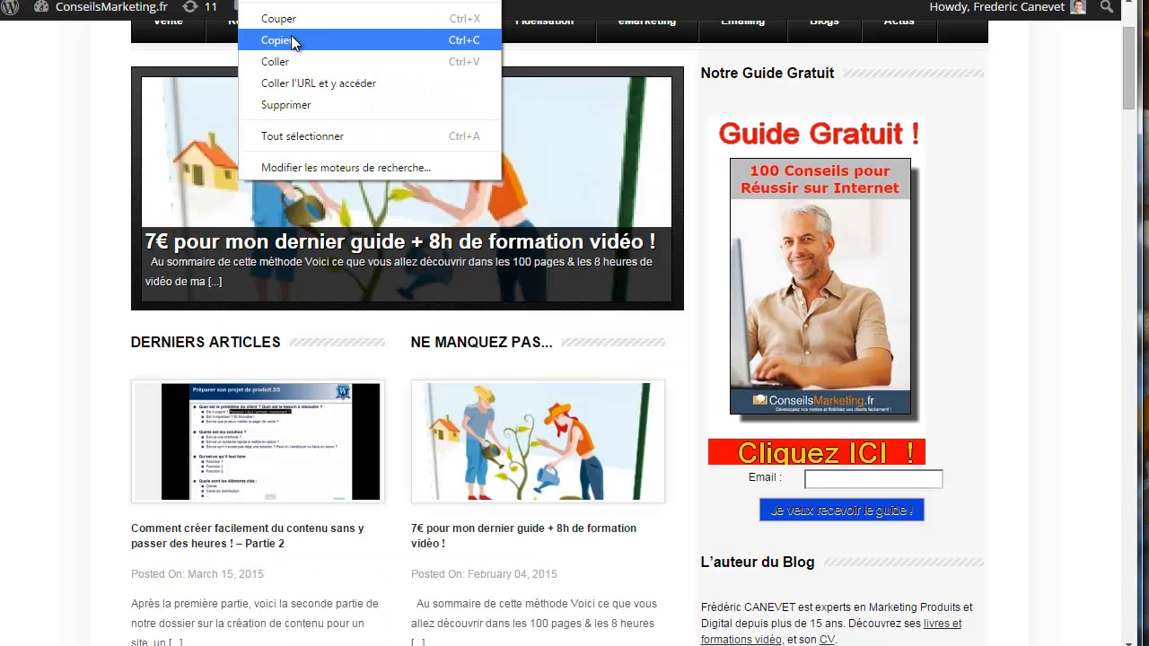
{"action": "left_click", "coordinate": [292, 41]}
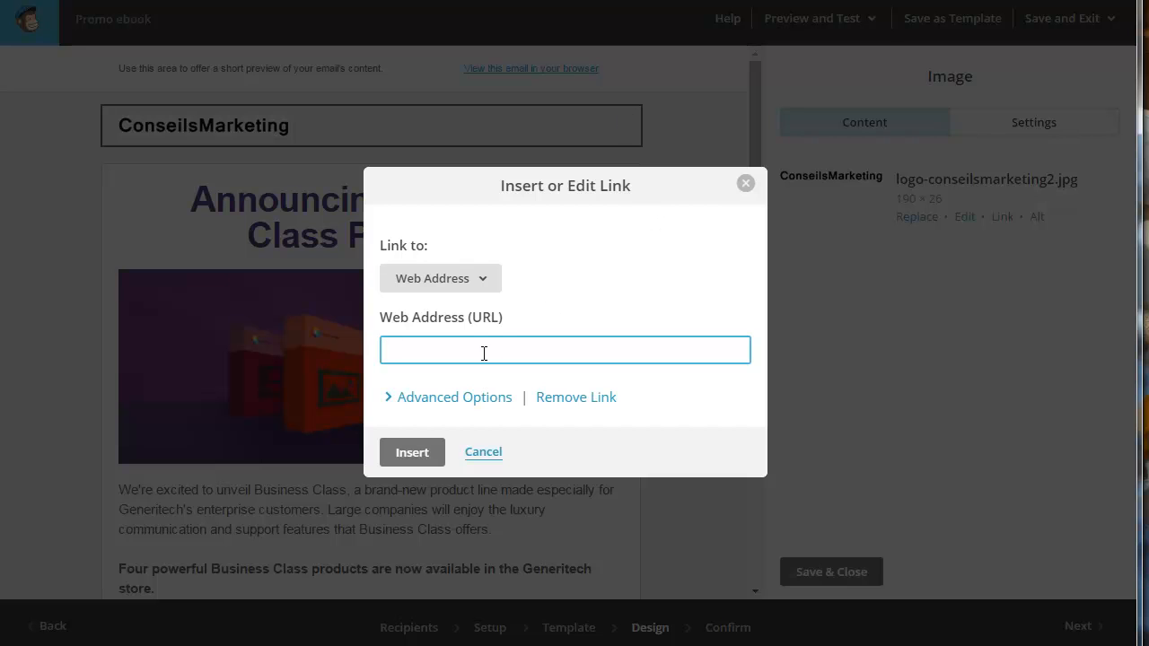
{"action": "right_click", "coordinate": [494, 359]}
{"action": "left_click", "coordinate": [531, 460]}
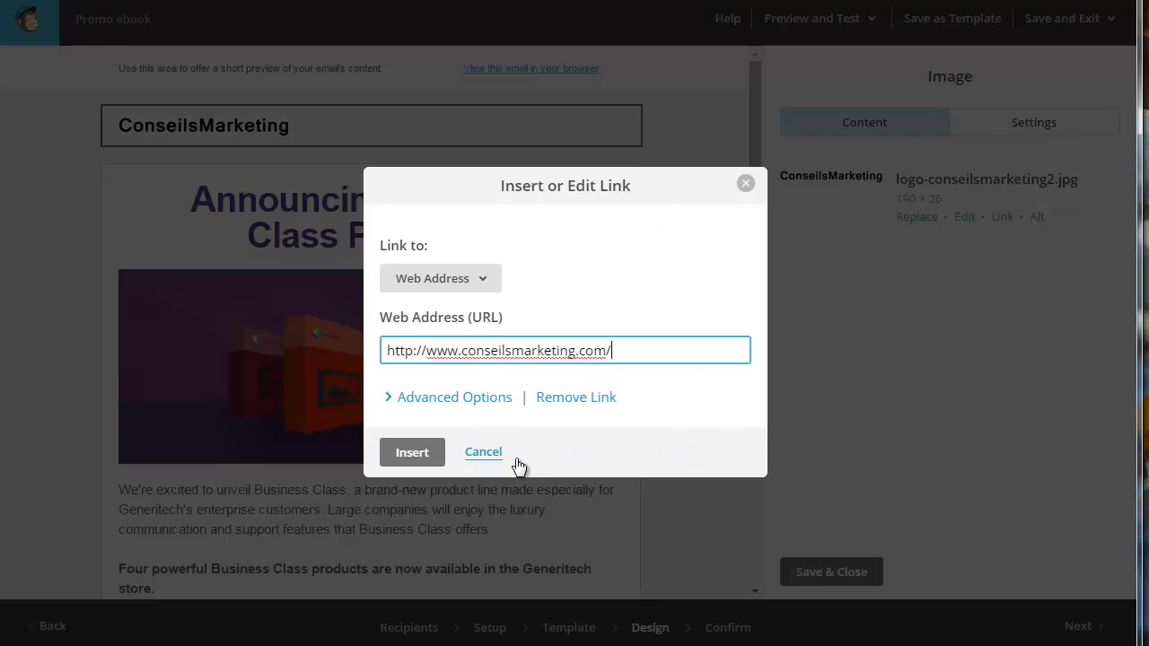
{"action": "left_click", "coordinate": [461, 284]}
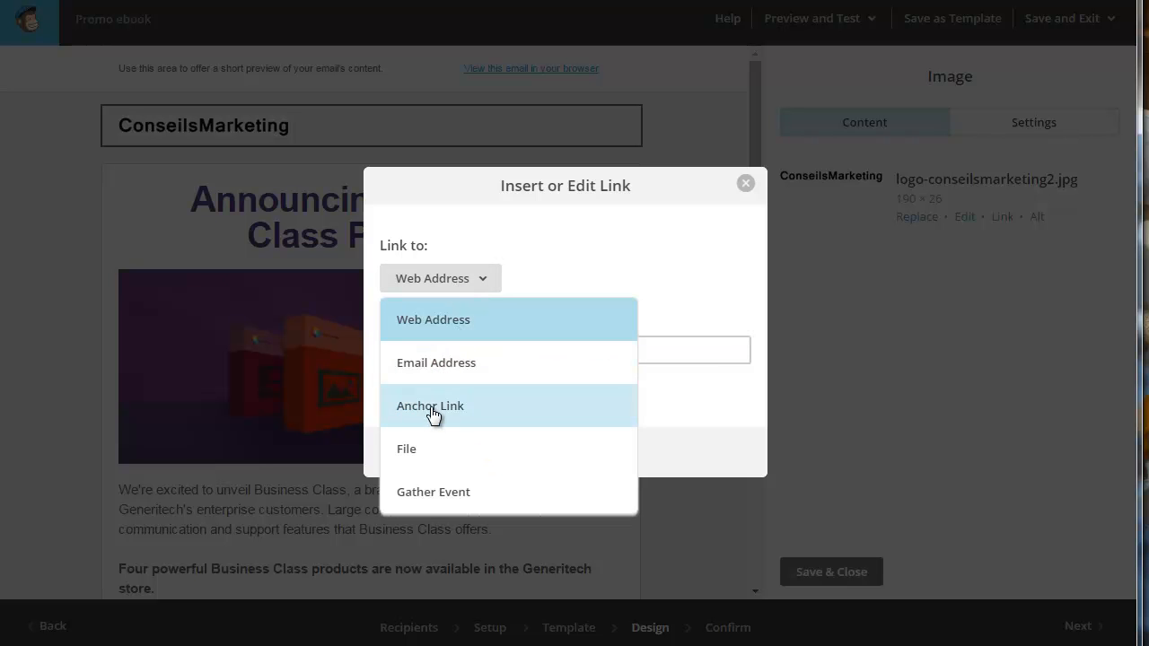
{"action": "left_click", "coordinate": [537, 246]}
{"action": "left_click", "coordinate": [412, 454]}
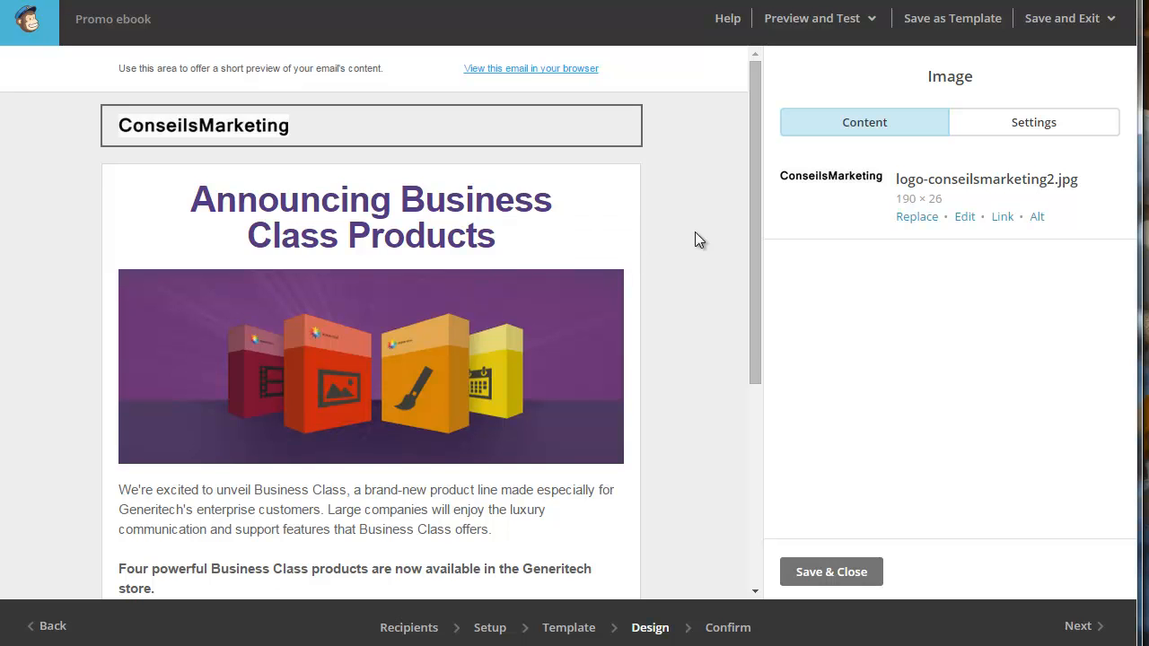
Replace the heading 'Announcing Business Class Products' with 'Découvez notre dernier guide gratuit'
{"action": "left_click", "coordinate": [528, 199]}
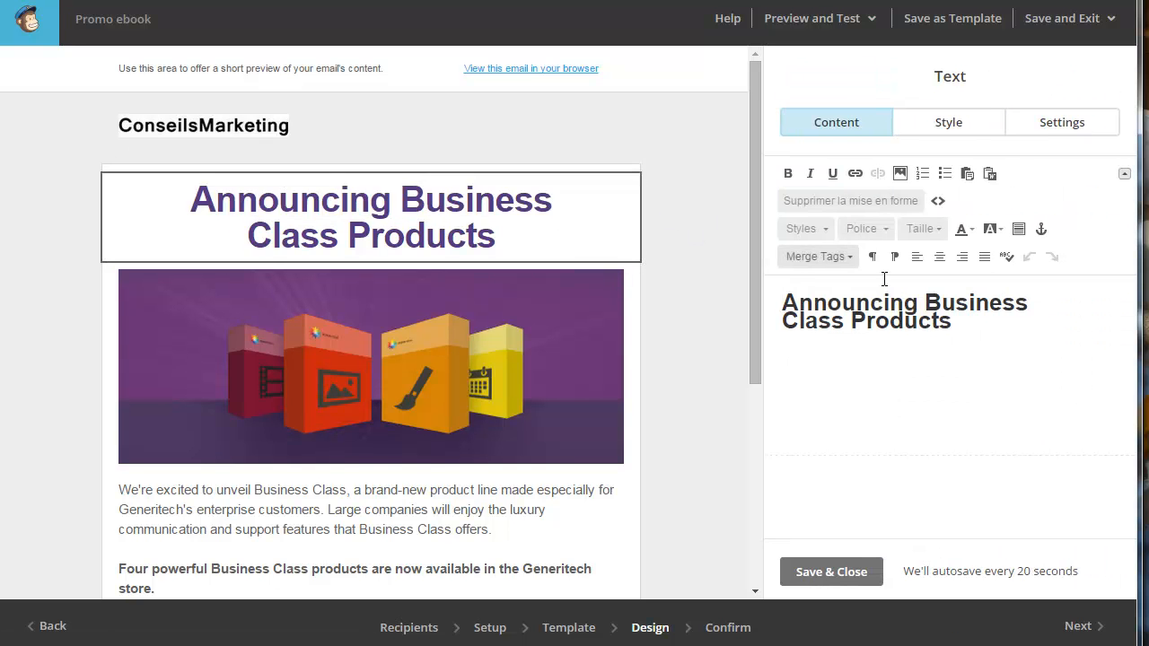
{"action": "left_click_drag", "start_coordinate": [953, 325], "coordinate": [750, 361]}
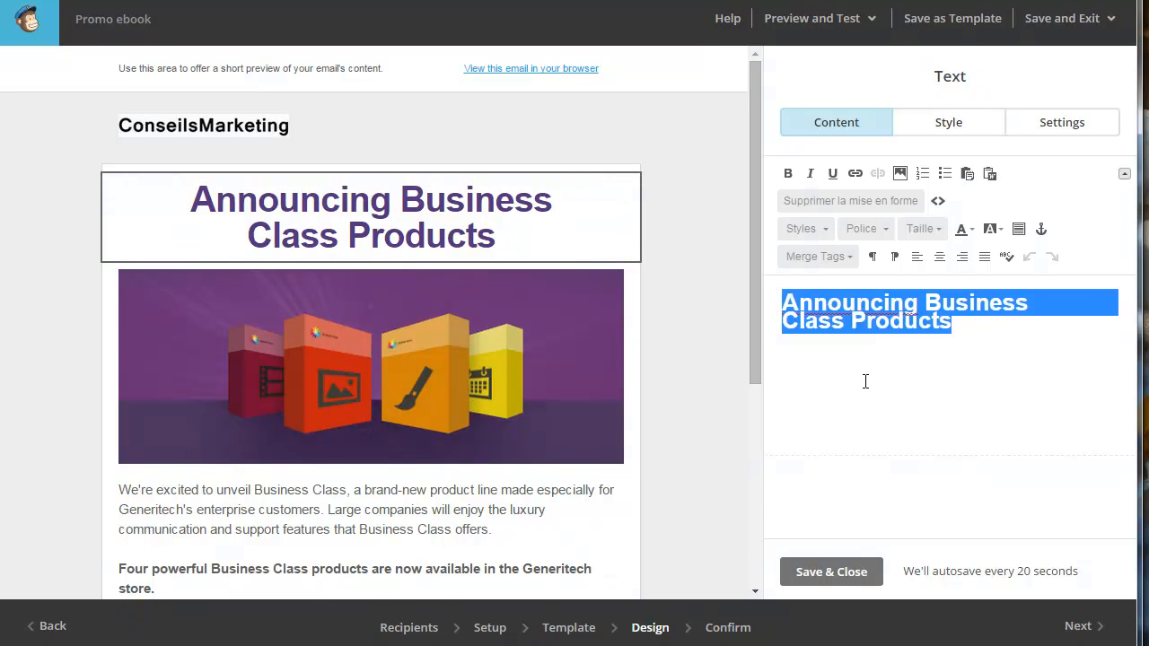
{"action": "type", "text": "D2co"}
{"action": "key", "text": "BackSpace"}
{"action": "key", "text": "BackSpace"}
{"action": "key", "text": "BackSpace"}
{"action": "type", "text": "écouvez "}
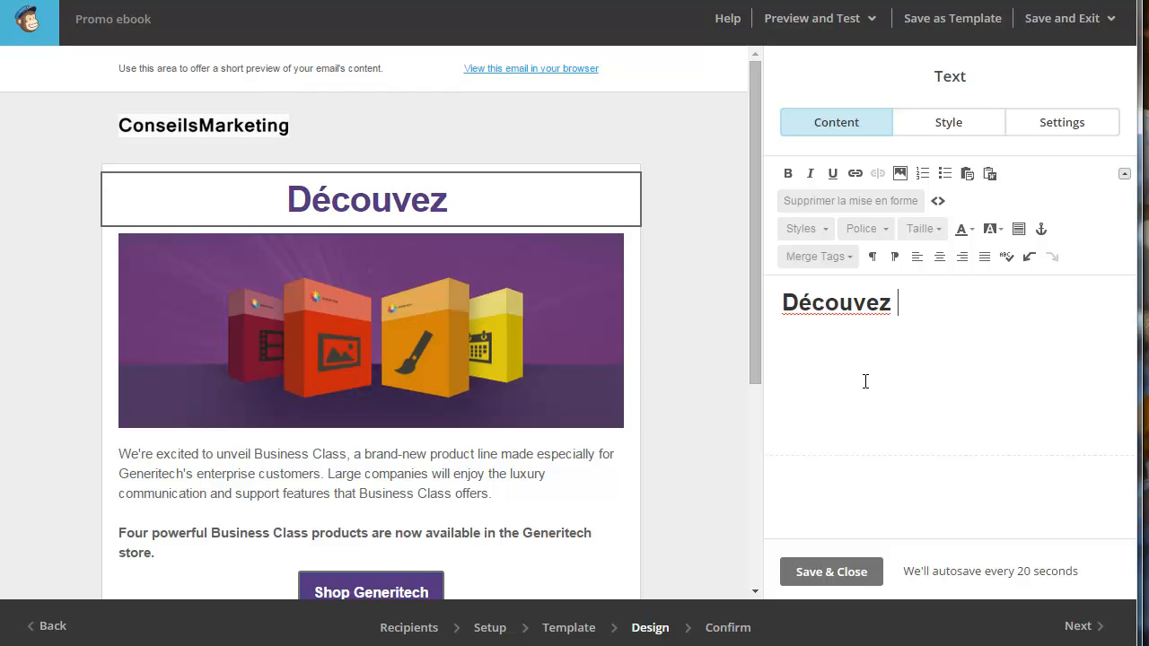
{"action": "type", "text": "notre dernier"}
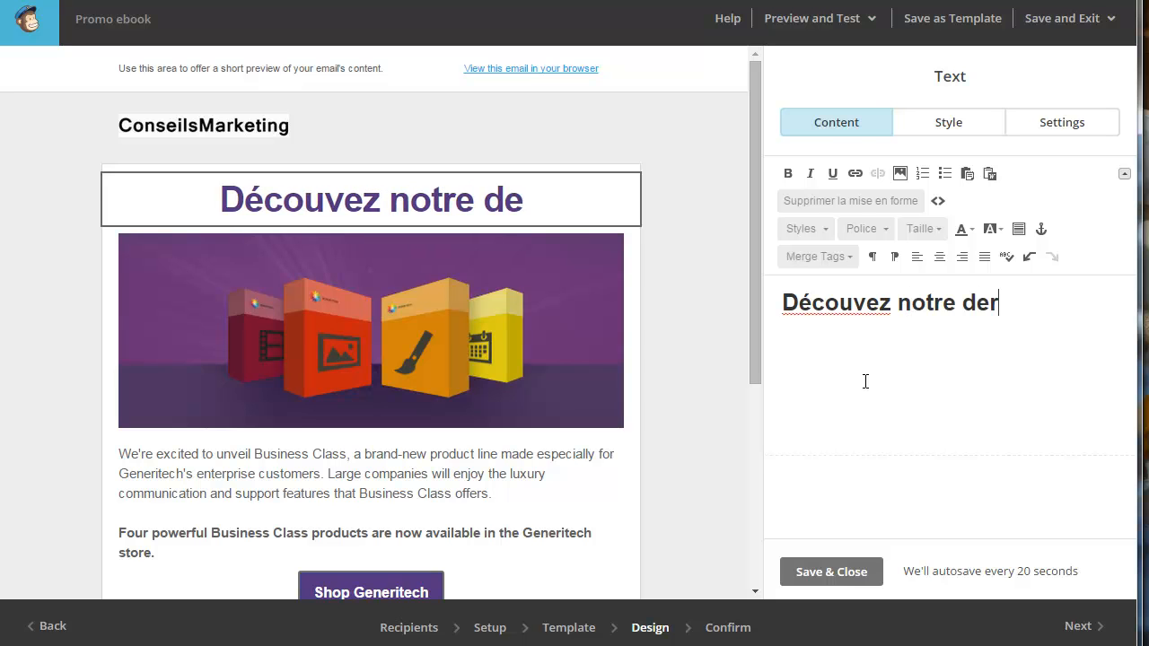
{"action": "type", "text": " guide gratuit"}
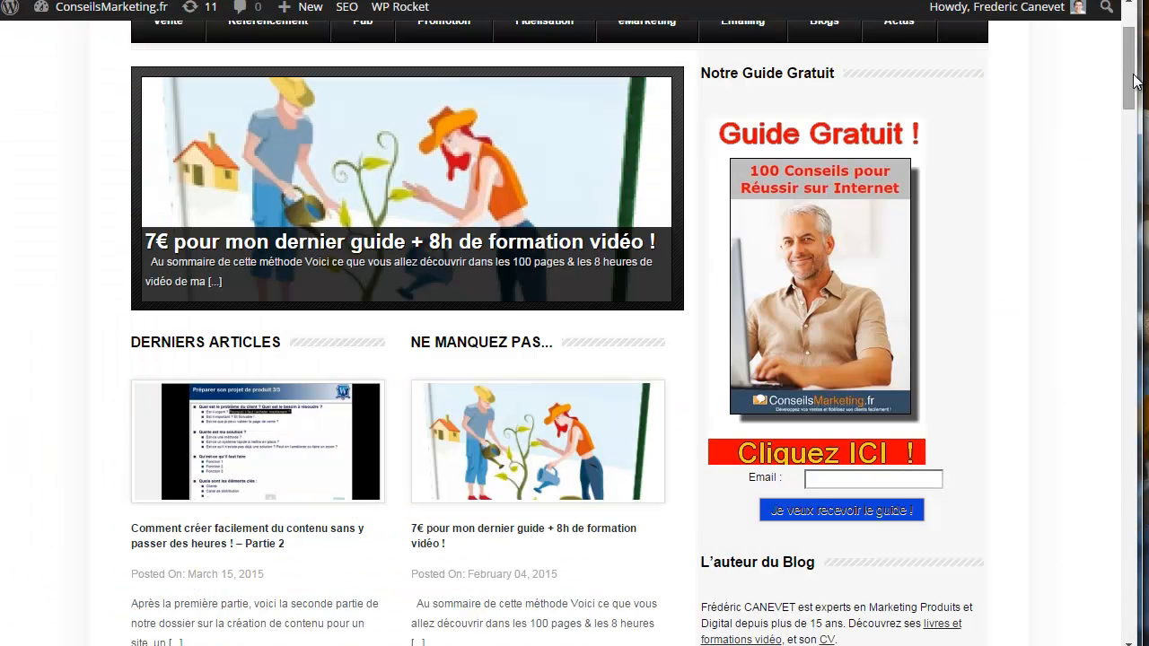
Copy the image address of the '102 conseils' SEO ebook cover in the blog sidebar
{"action": "scroll", "coordinate": [1122, 195], "scroll_direction": "down", "scroll_amount": 10}
{"action": "scroll", "coordinate": [1122, 241], "scroll_direction": "down", "scroll_amount": 18}
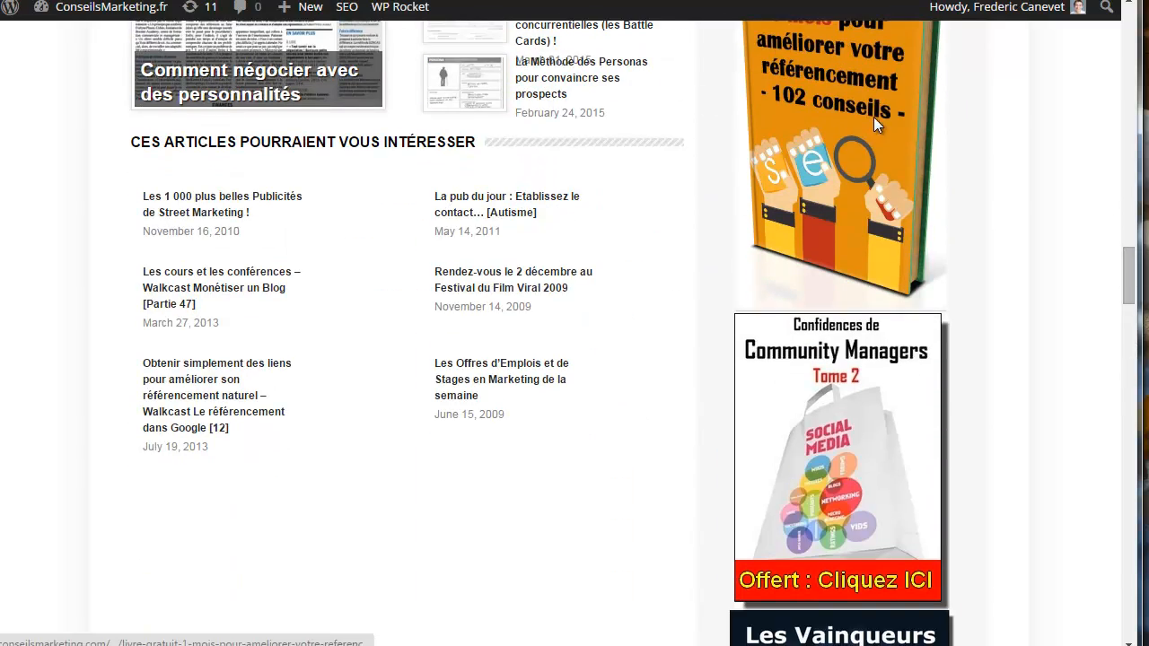
{"action": "right_click", "coordinate": [873, 117]}
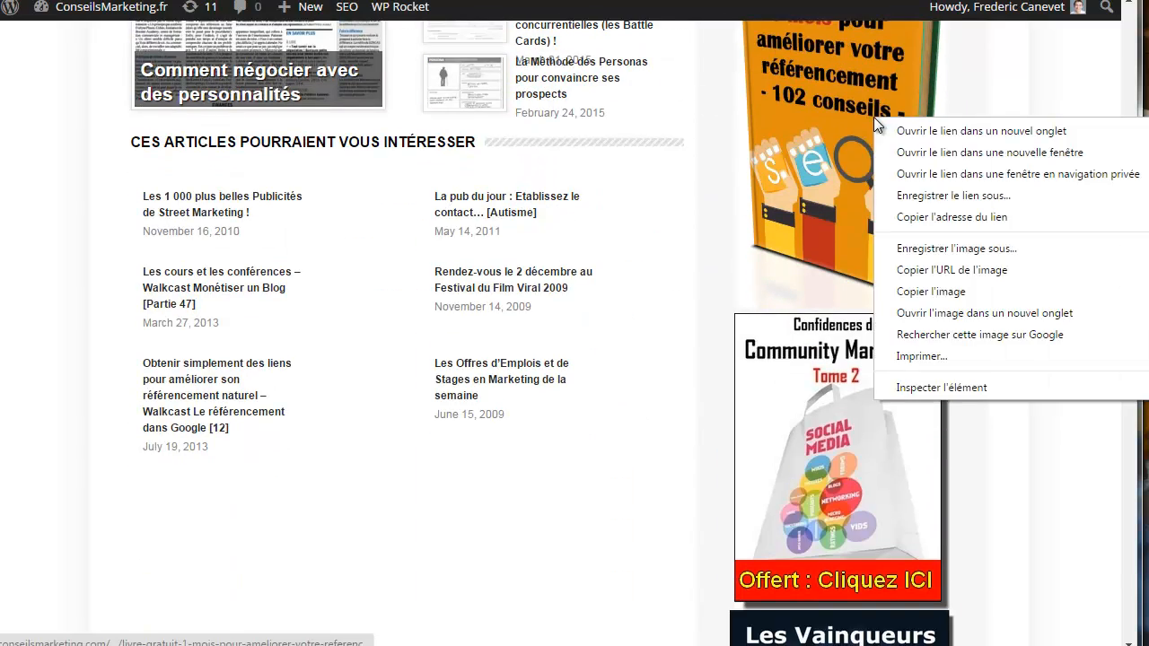
{"action": "left_click", "coordinate": [935, 269]}
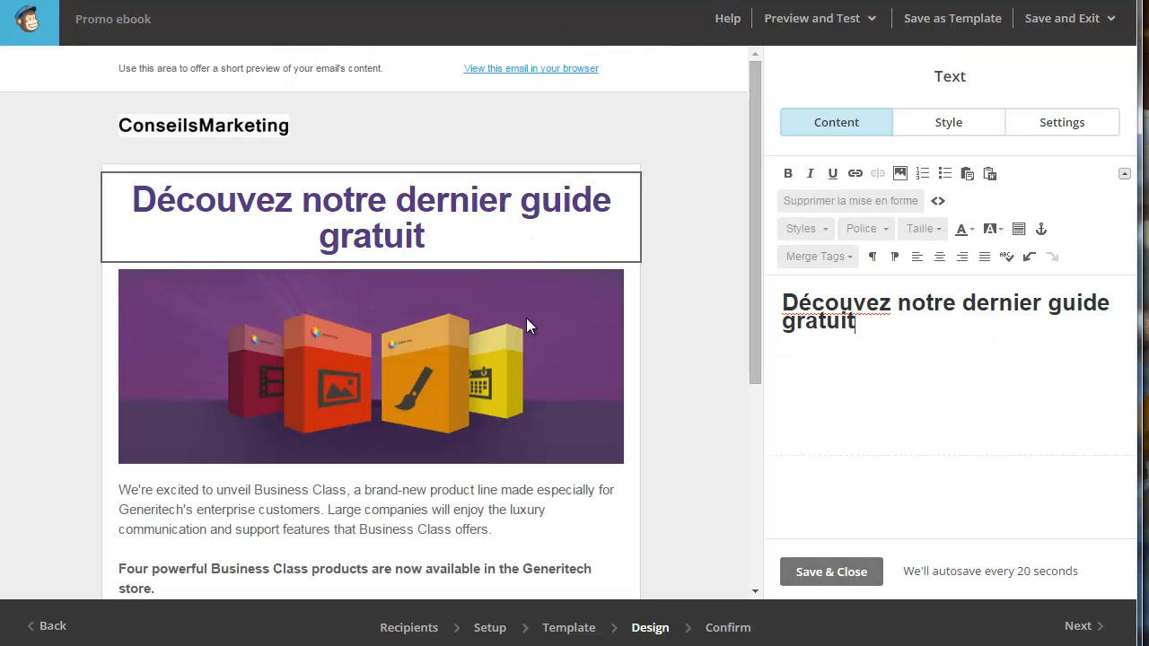
Correct the heading spelling and replace the product banner with the ebook cover imported from its URL
{"action": "left_click", "coordinate": [482, 341]}
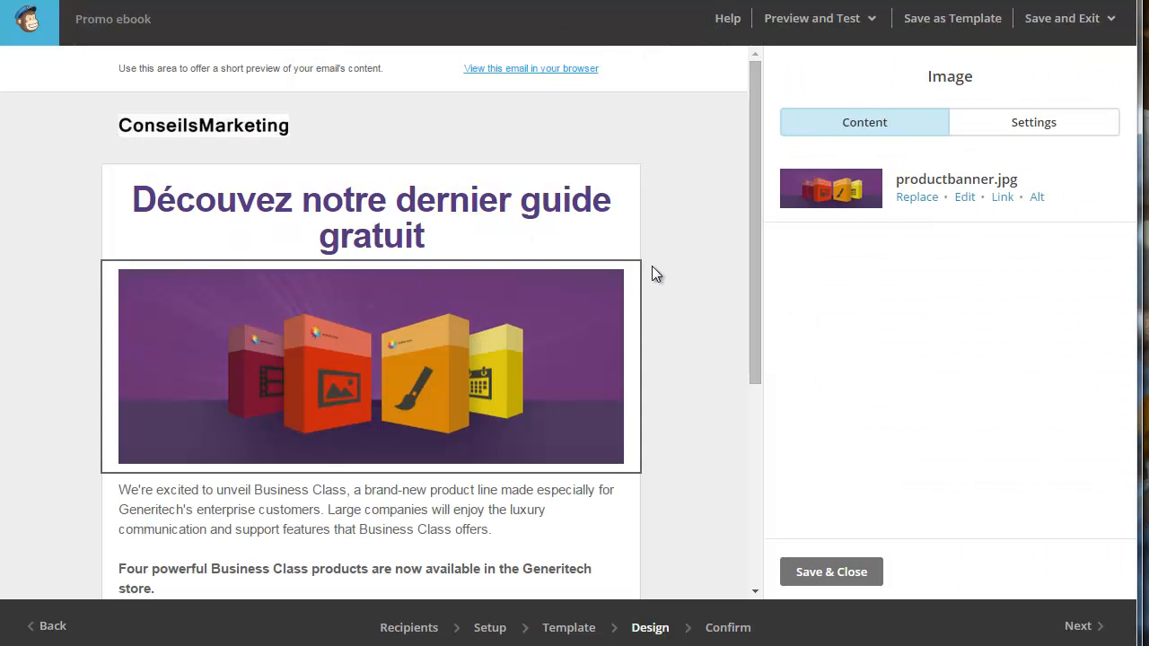
{"action": "left_click", "coordinate": [255, 203]}
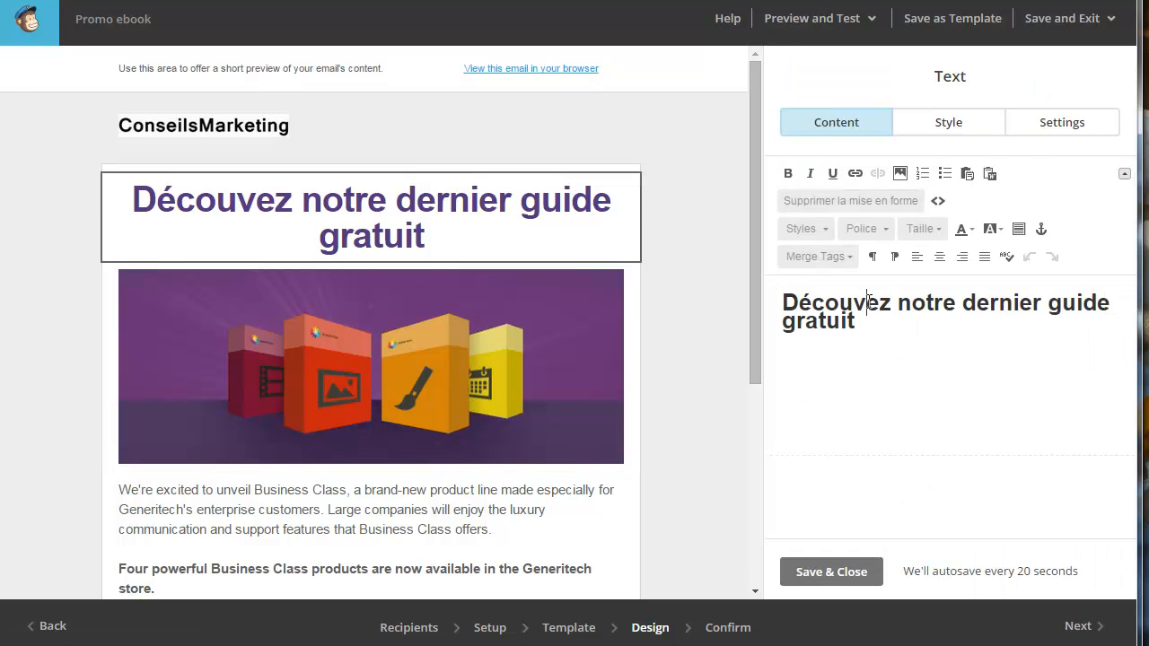
{"action": "left_click", "coordinate": [393, 298]}
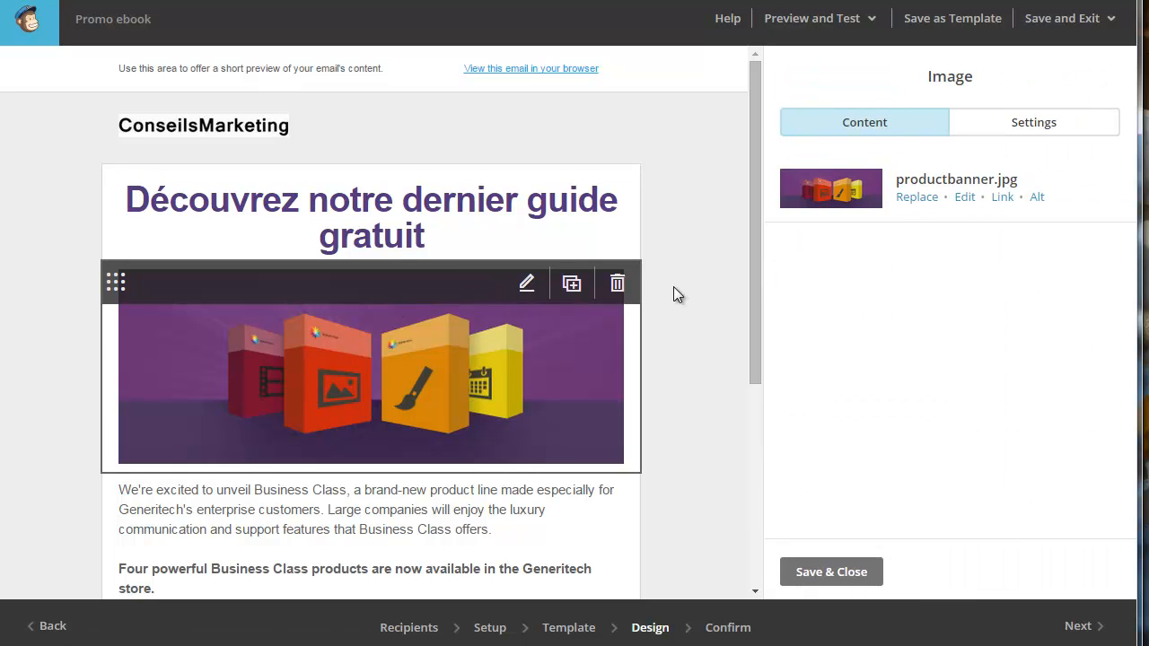
{"action": "left_click", "coordinate": [917, 197]}
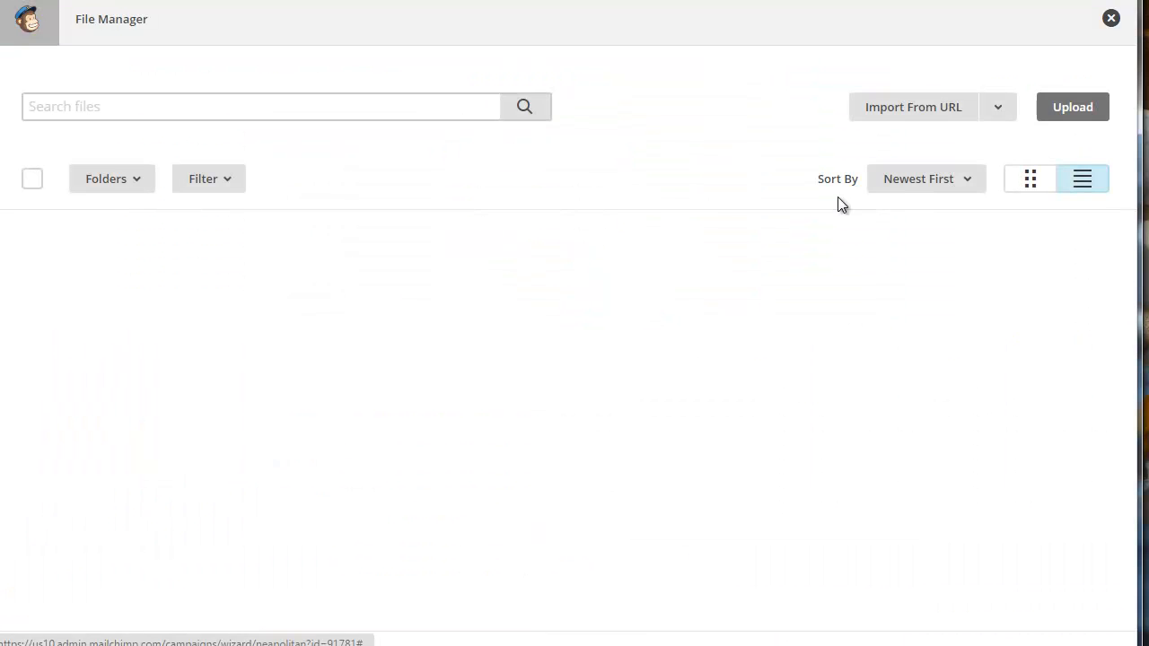
{"action": "left_click", "coordinate": [918, 109]}
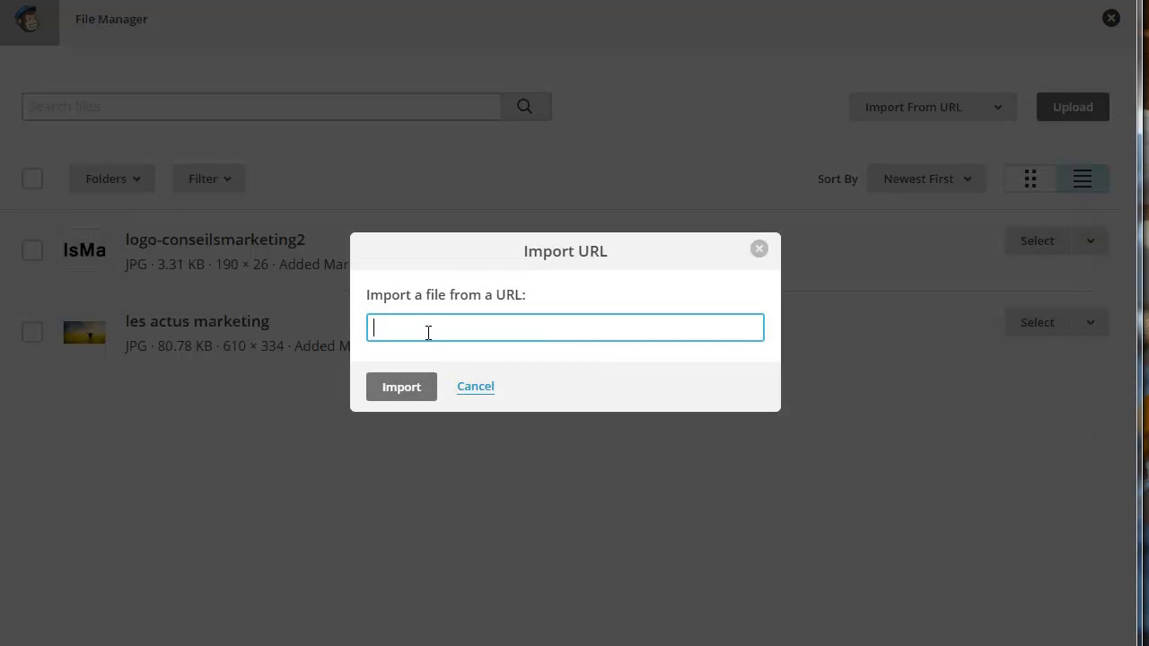
{"action": "key", "text": "ctrl+v"}
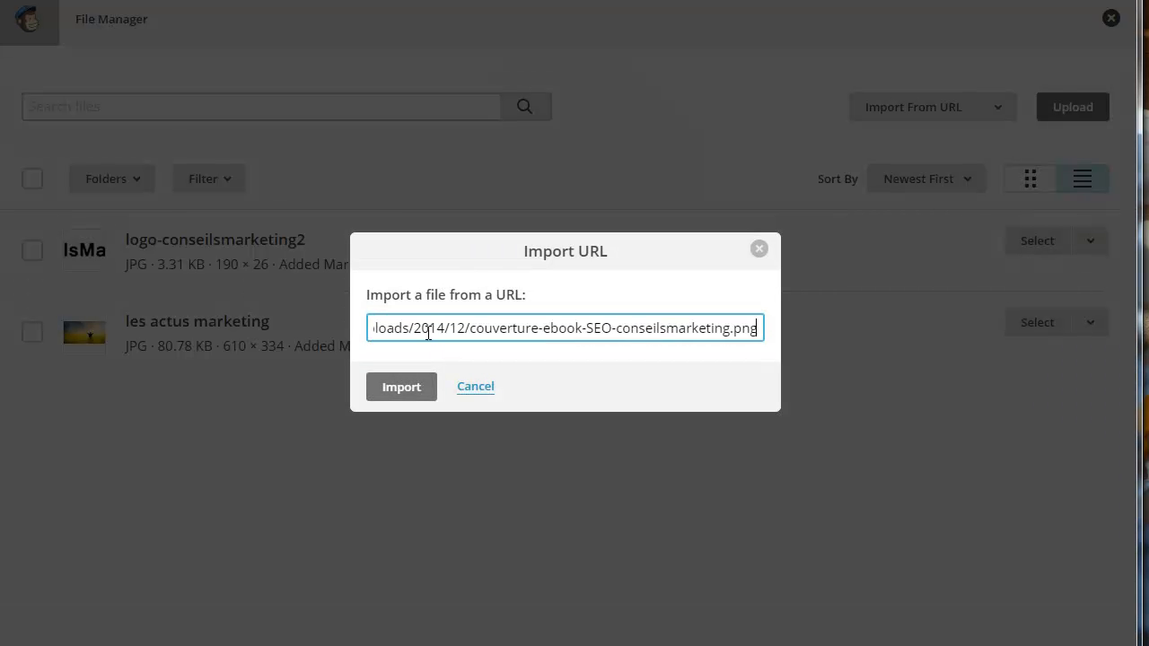
{"action": "left_click", "coordinate": [400, 389]}
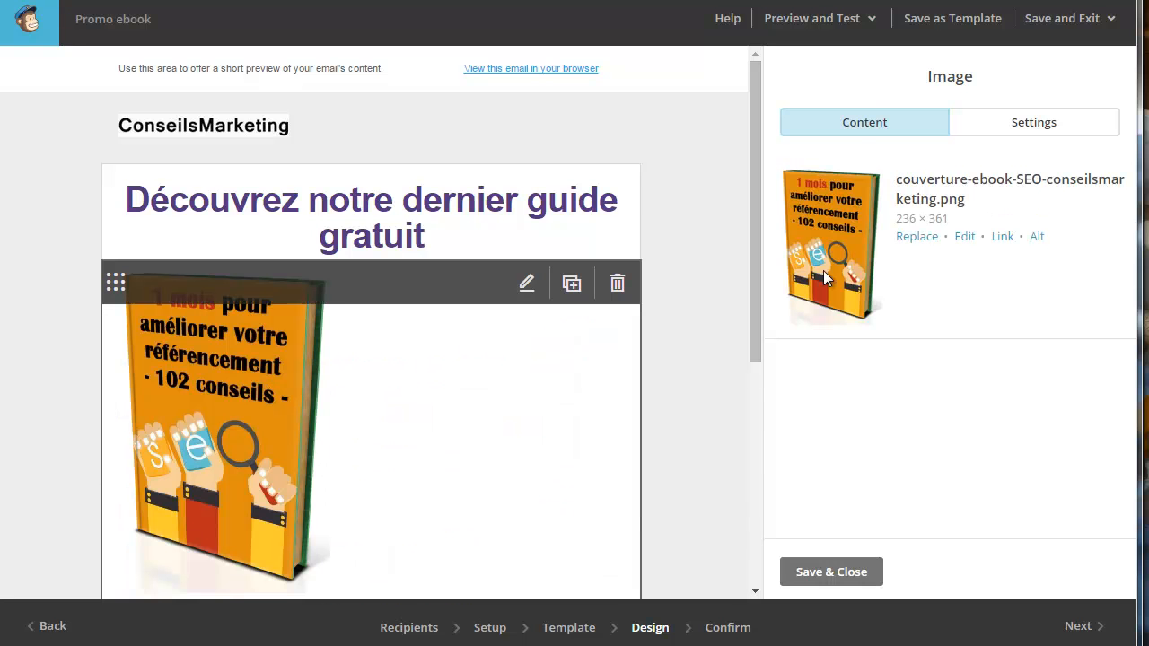
Set the ebook cover image's alignment to Center and enable Edge To Edge margins
{"action": "left_click", "coordinate": [1020, 133]}
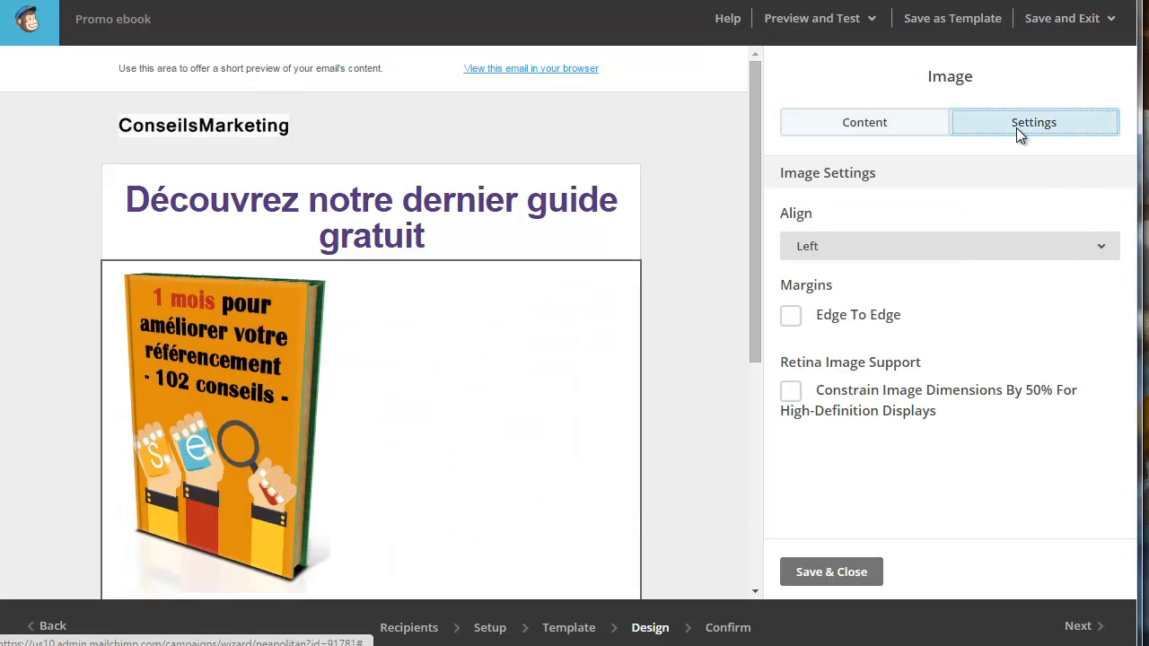
{"action": "left_click", "coordinate": [838, 248]}
{"action": "left_click", "coordinate": [817, 330]}
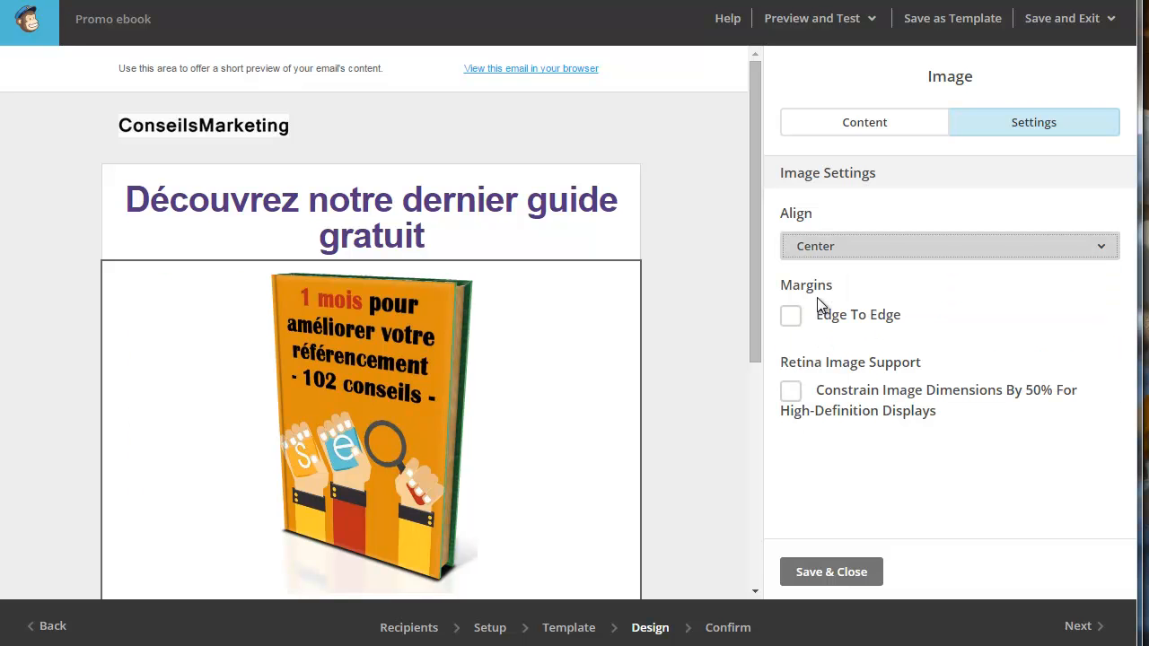
{"action": "left_click_drag", "start_coordinate": [753, 214], "coordinate": [744, 301]}
{"action": "mouse_move", "coordinate": [512, 303]}
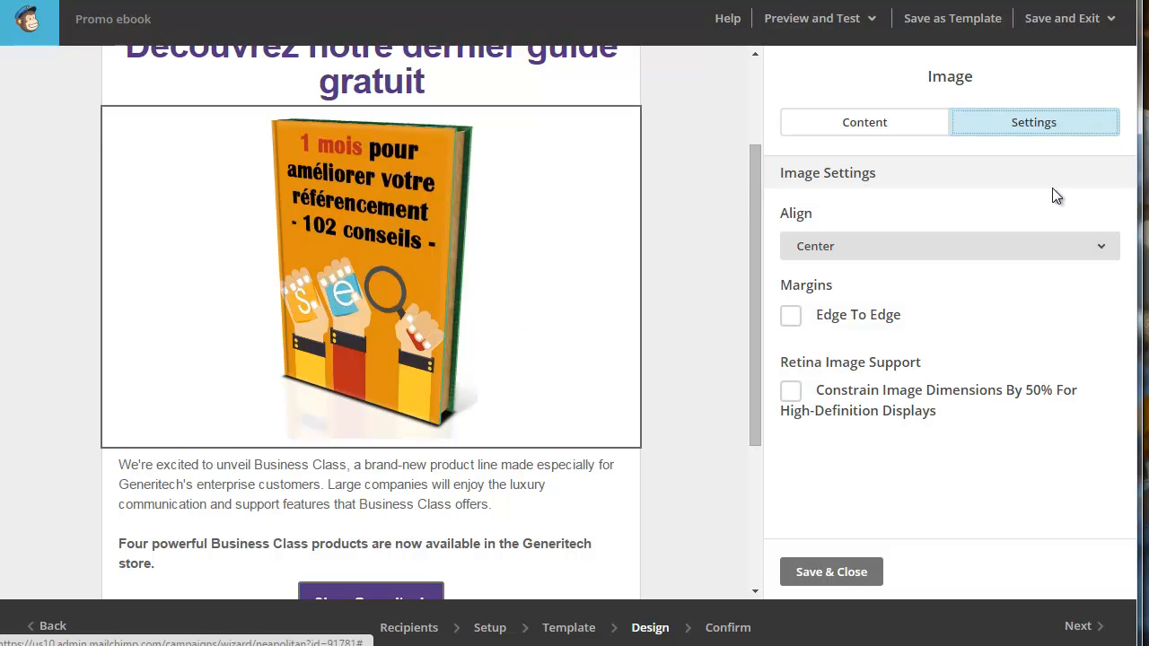
{"action": "left_click", "coordinate": [790, 319]}
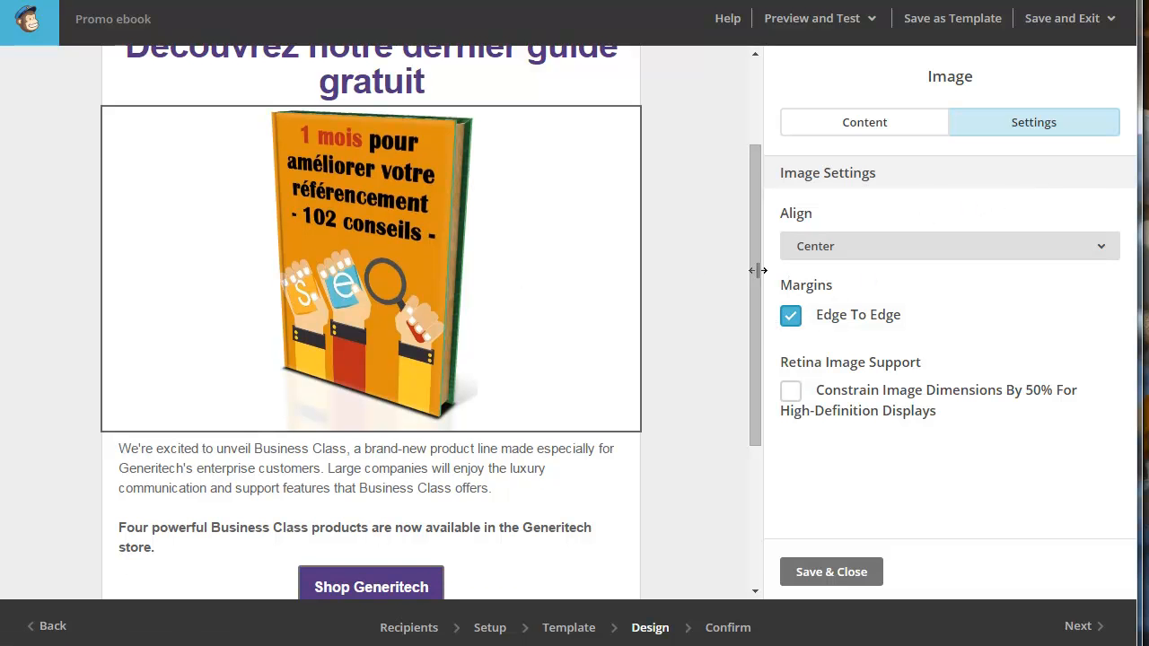
{"action": "left_click_drag", "start_coordinate": [756, 246], "coordinate": [771, 181]}
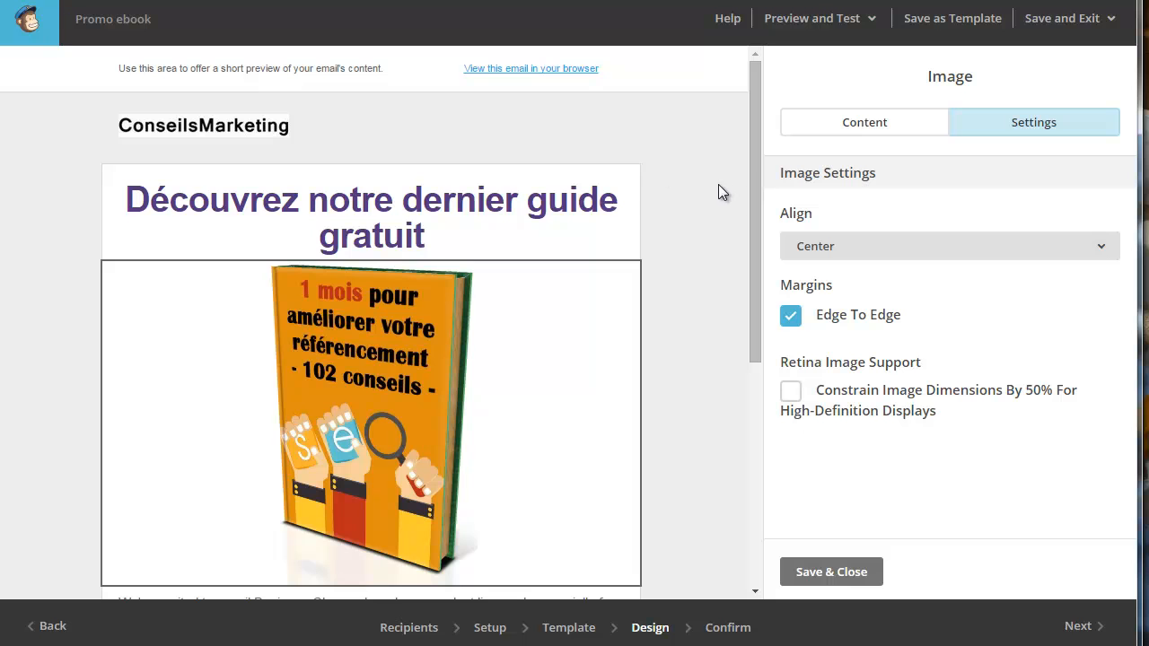
{"action": "left_click", "coordinate": [469, 184]}
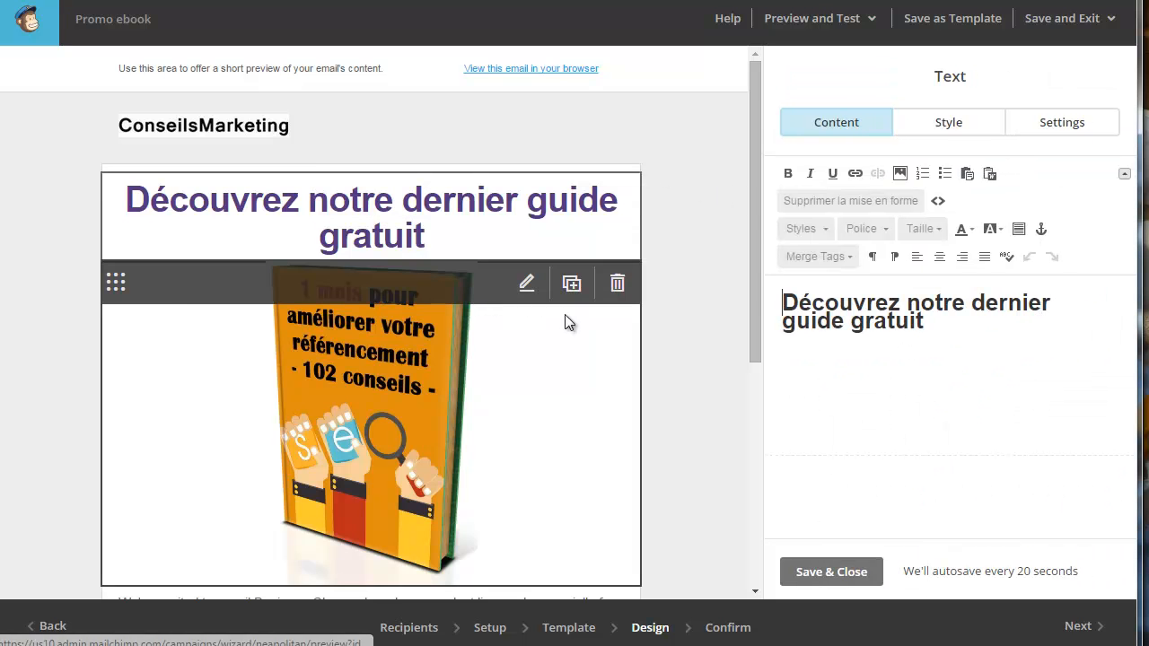
{"action": "left_click_drag", "start_coordinate": [755, 286], "coordinate": [751, 390]}
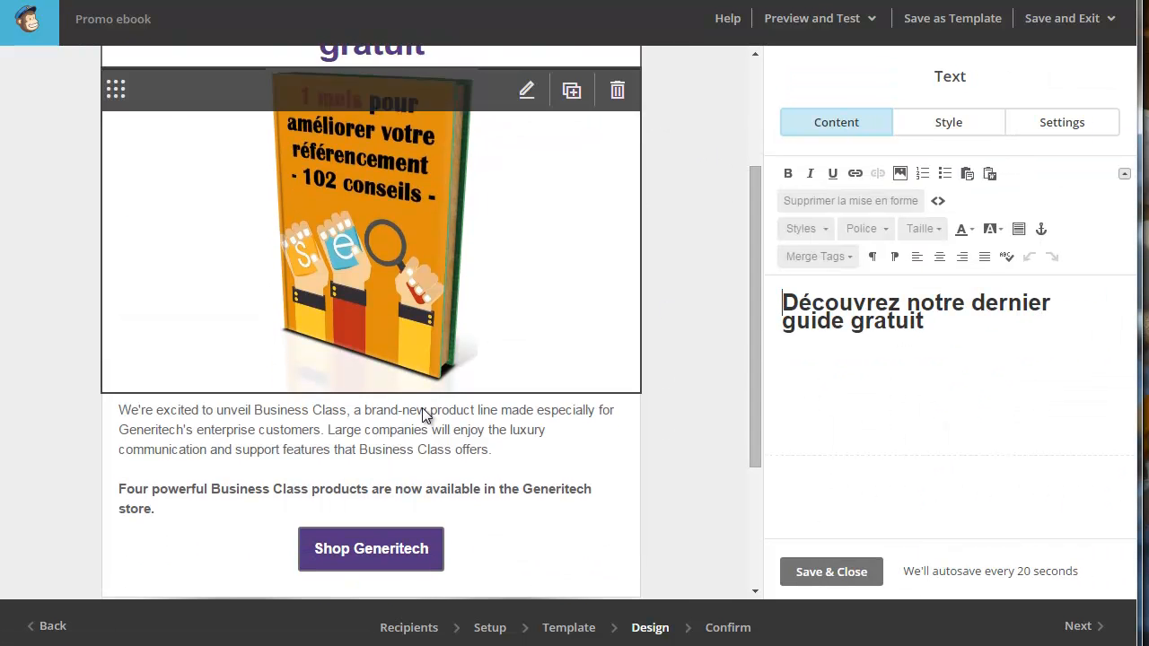
{"action": "left_click", "coordinate": [455, 226]}
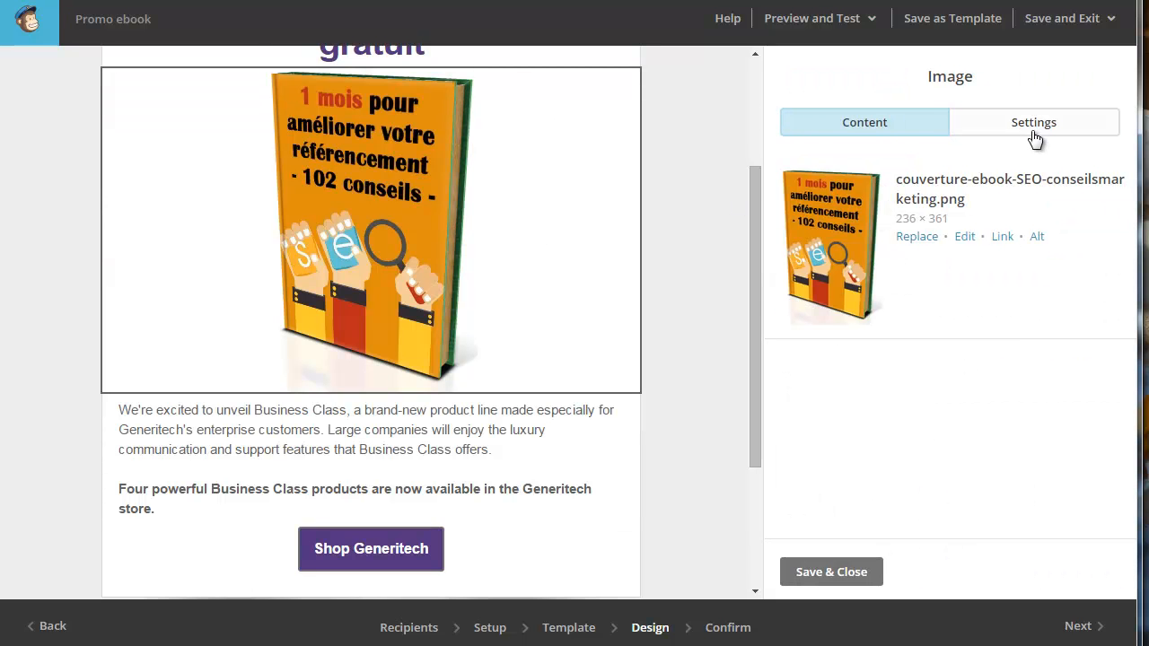
{"action": "left_click", "coordinate": [1034, 131]}
Link the ebook cover image to the ebook address copied from the blog's banner
{"action": "left_click", "coordinate": [830, 117]}
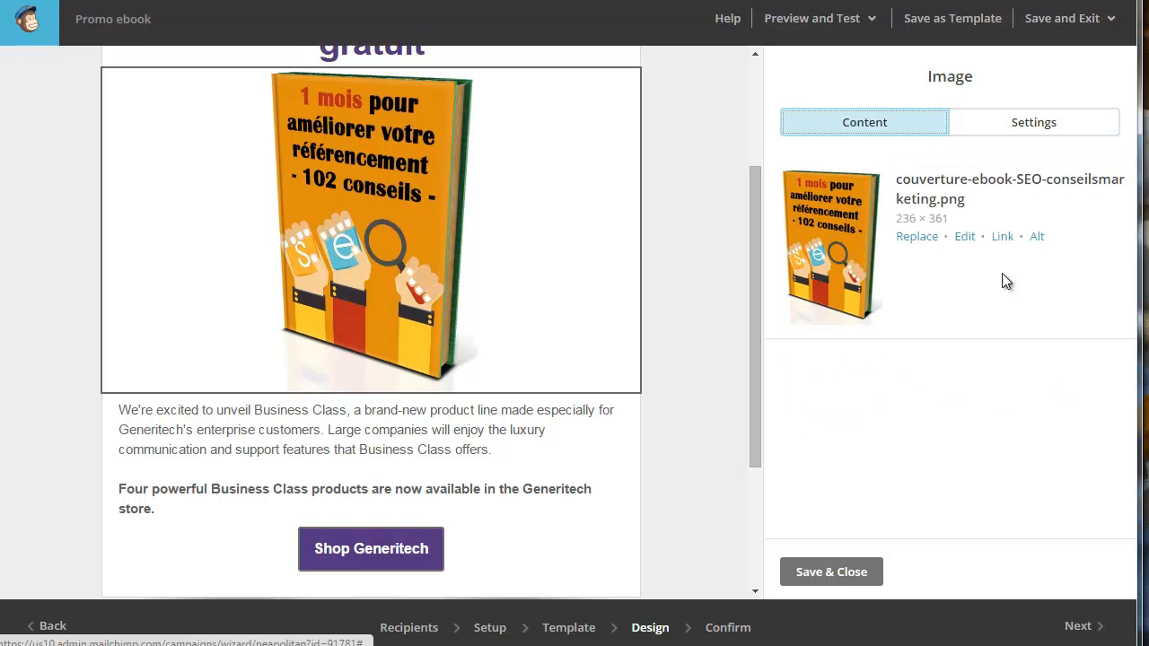
{"action": "left_click", "coordinate": [1001, 236]}
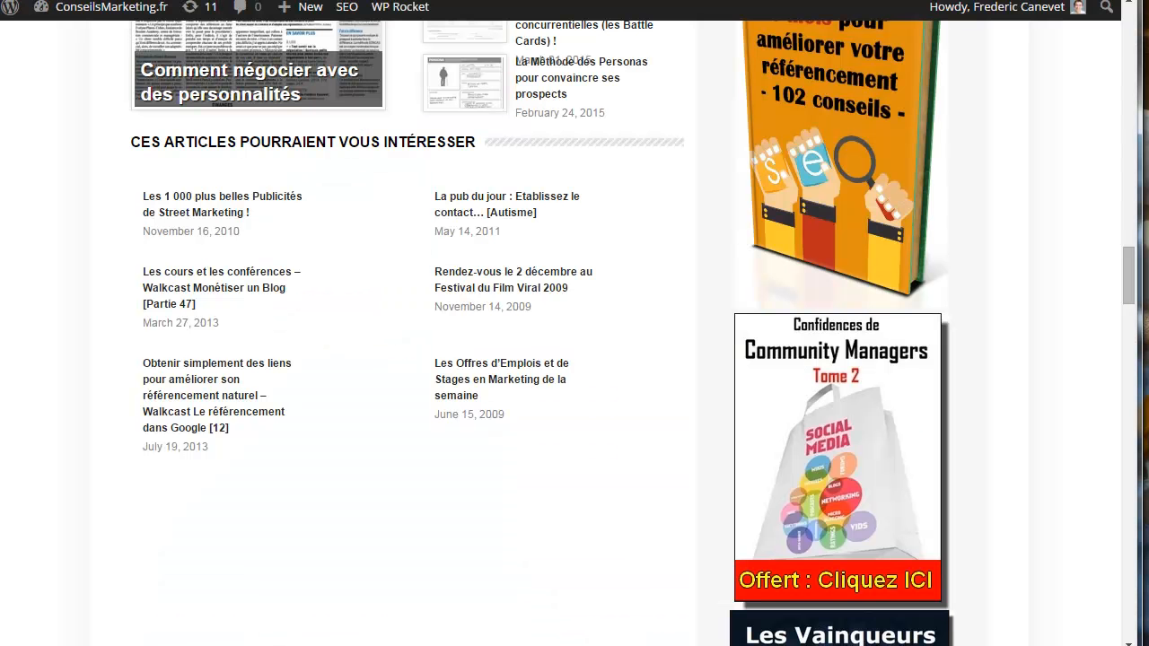
{"action": "right_click", "coordinate": [824, 133]}
{"action": "left_click", "coordinate": [925, 239]}
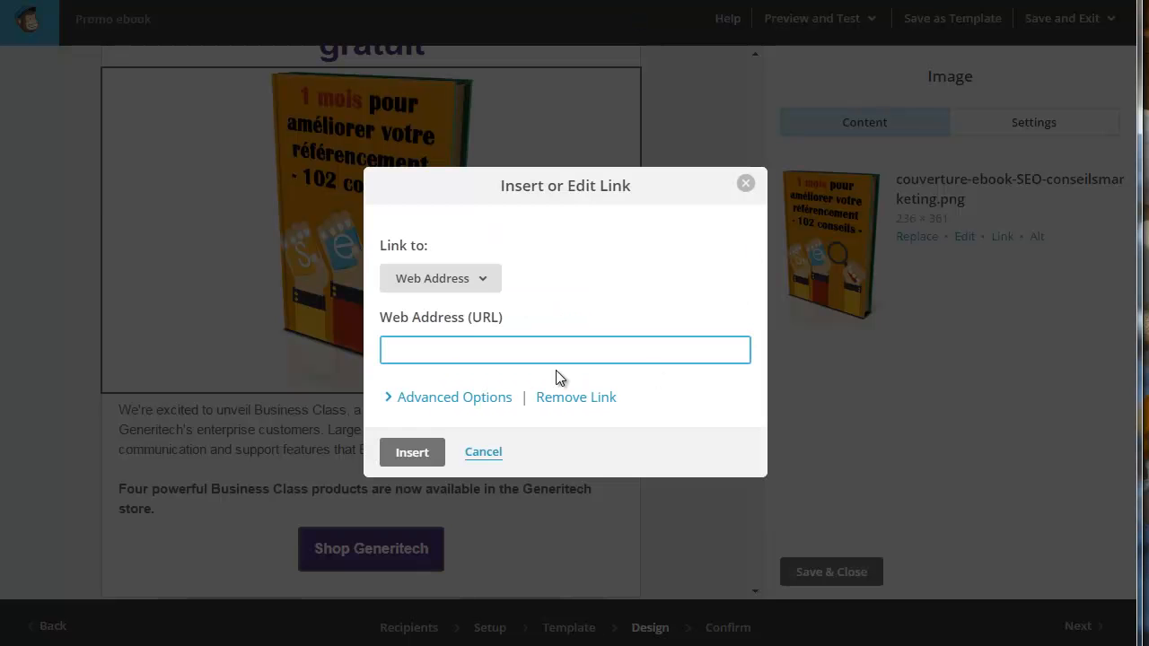
{"action": "right_click", "coordinate": [470, 350]}
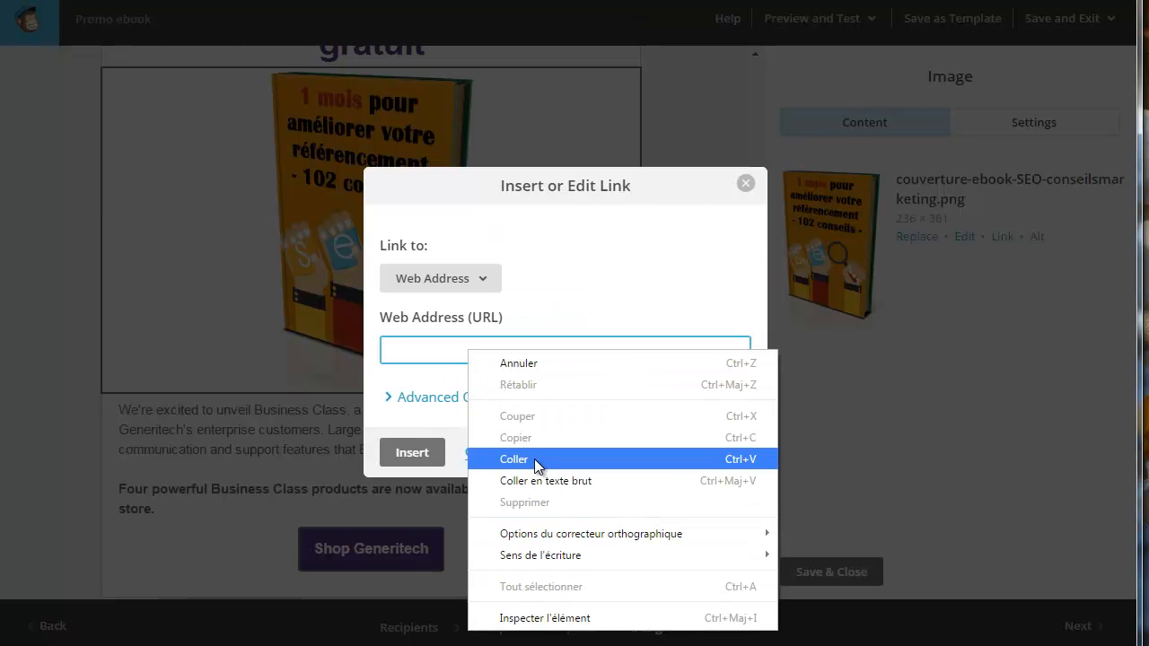
{"action": "left_click", "coordinate": [473, 456]}
{"action": "left_click", "coordinate": [406, 454]}
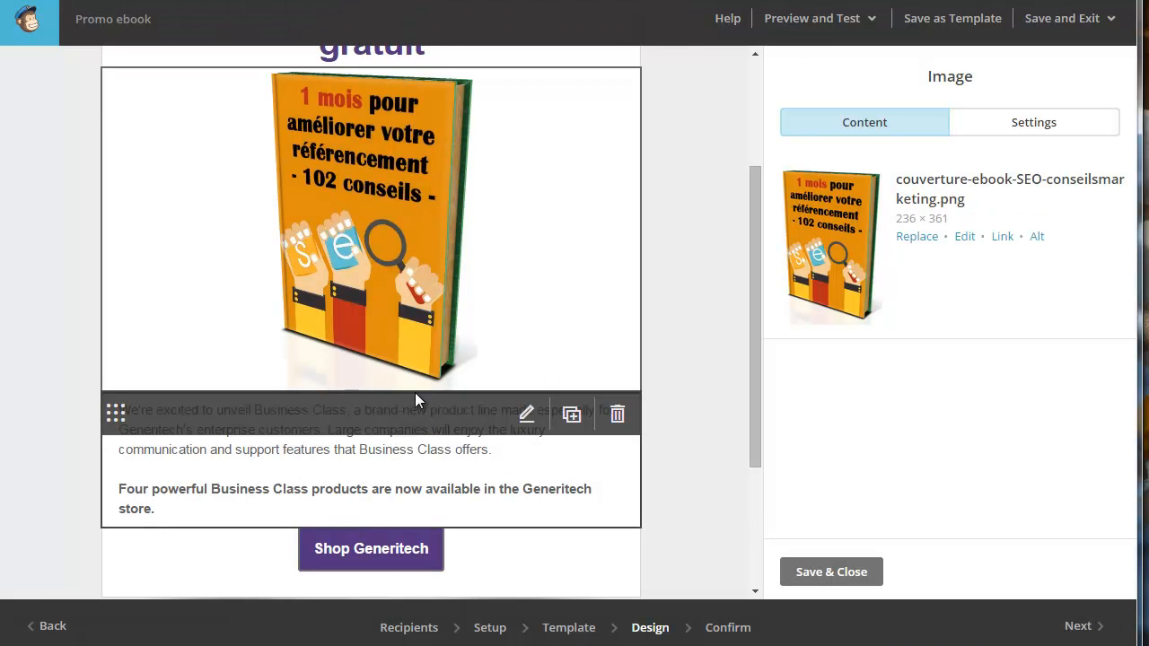
Replace the English body copy with the three French intro paragraphs from the blog's free guide article
{"action": "left_click", "coordinate": [530, 414]}
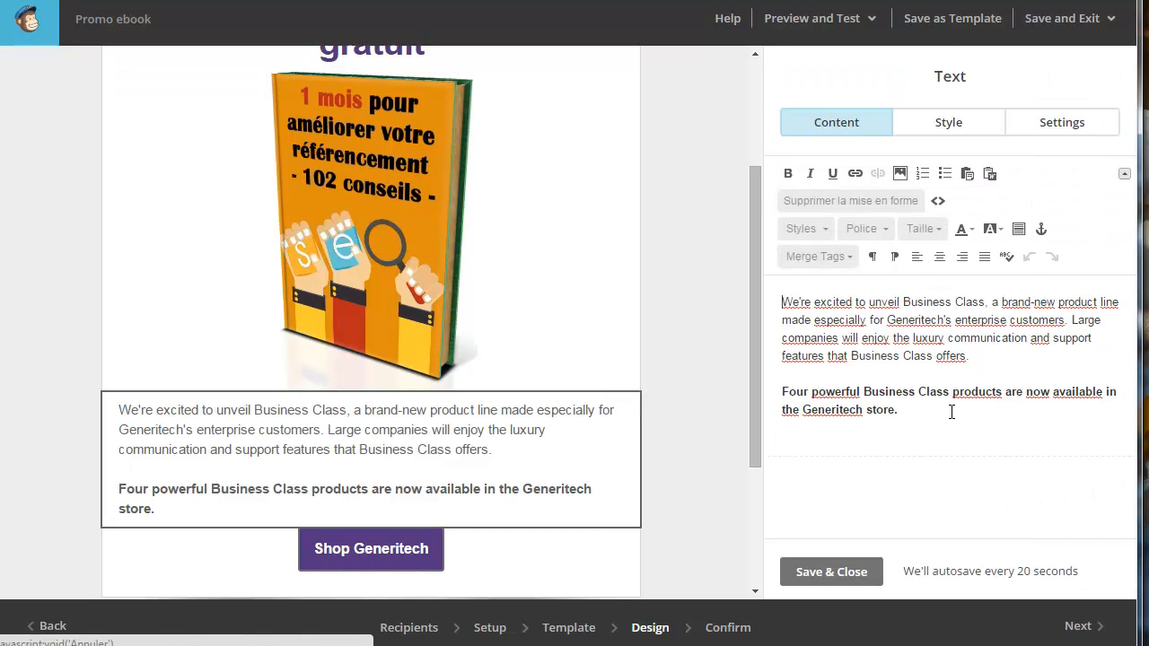
{"action": "left_click_drag", "start_coordinate": [969, 357], "coordinate": [743, 322]}
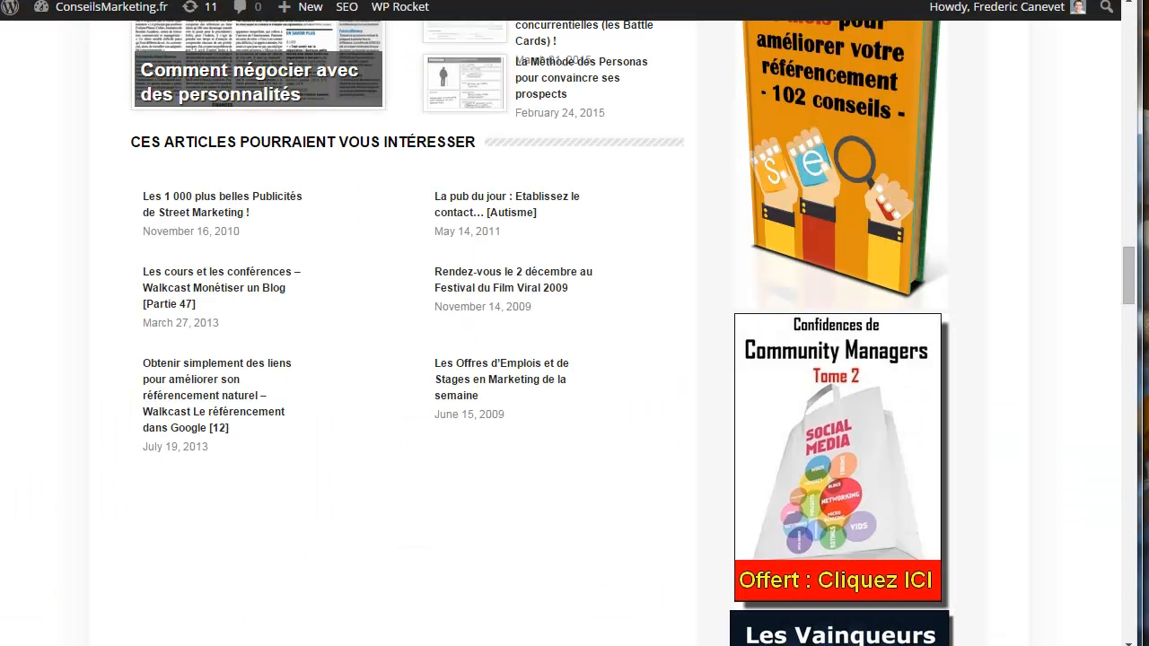
{"action": "left_click", "coordinate": [891, 185]}
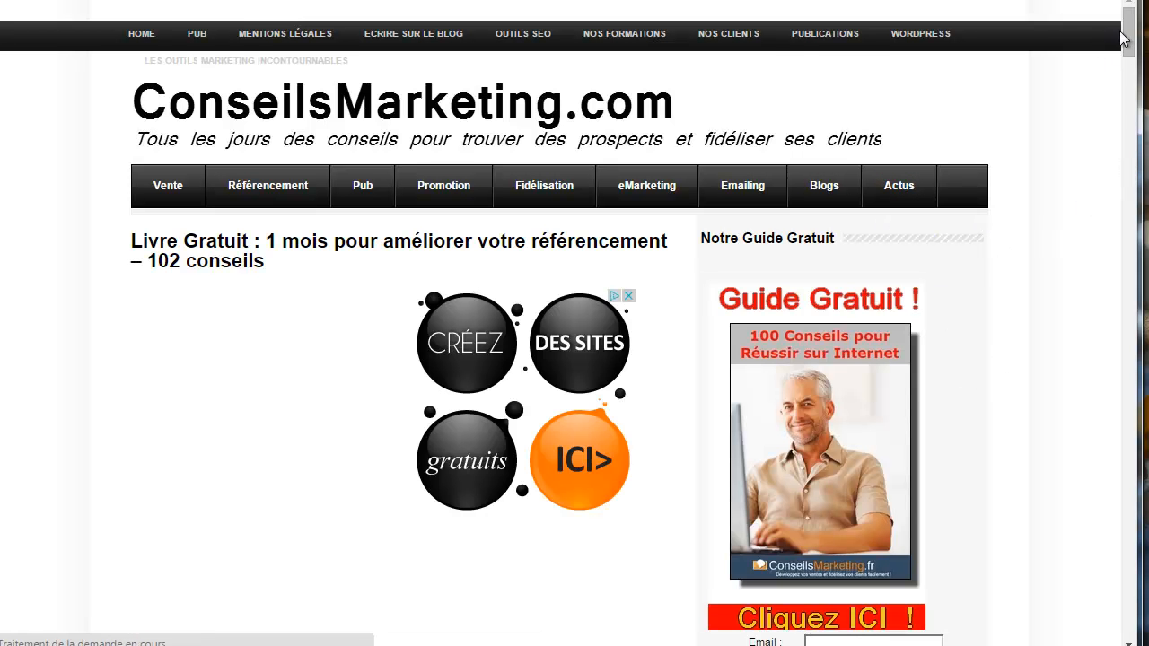
{"action": "left_click_drag", "start_coordinate": [1125, 92], "coordinate": [1130, 66]}
{"action": "left_click_drag", "start_coordinate": [132, 274], "coordinate": [556, 341]}
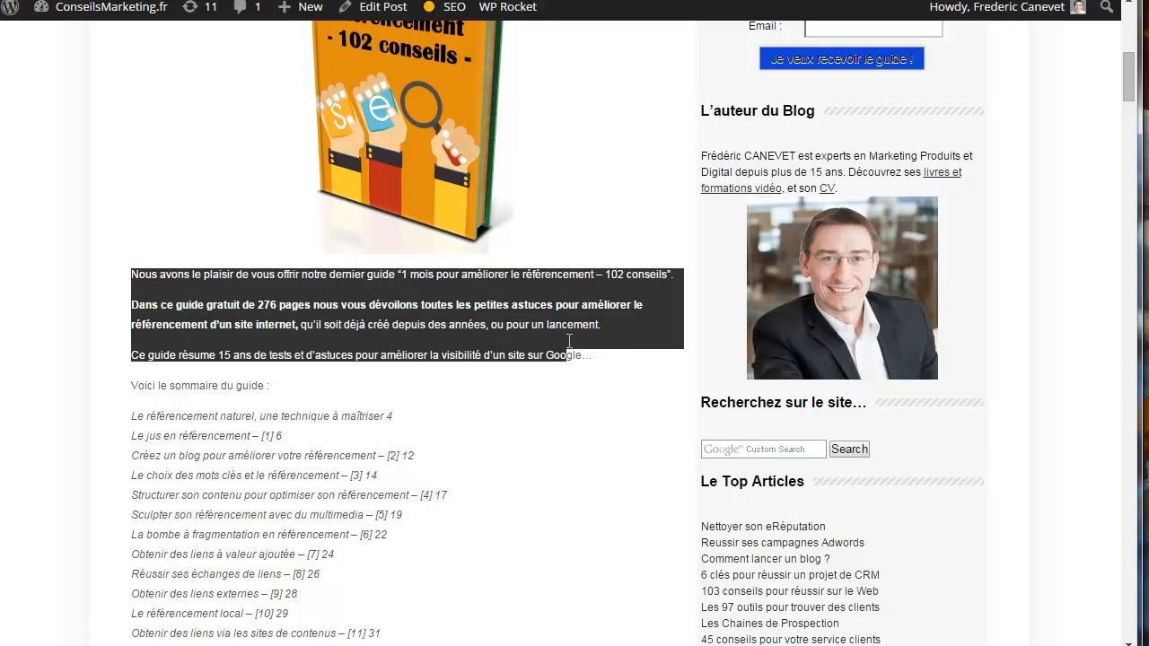
{"action": "right_click", "coordinate": [488, 323]}
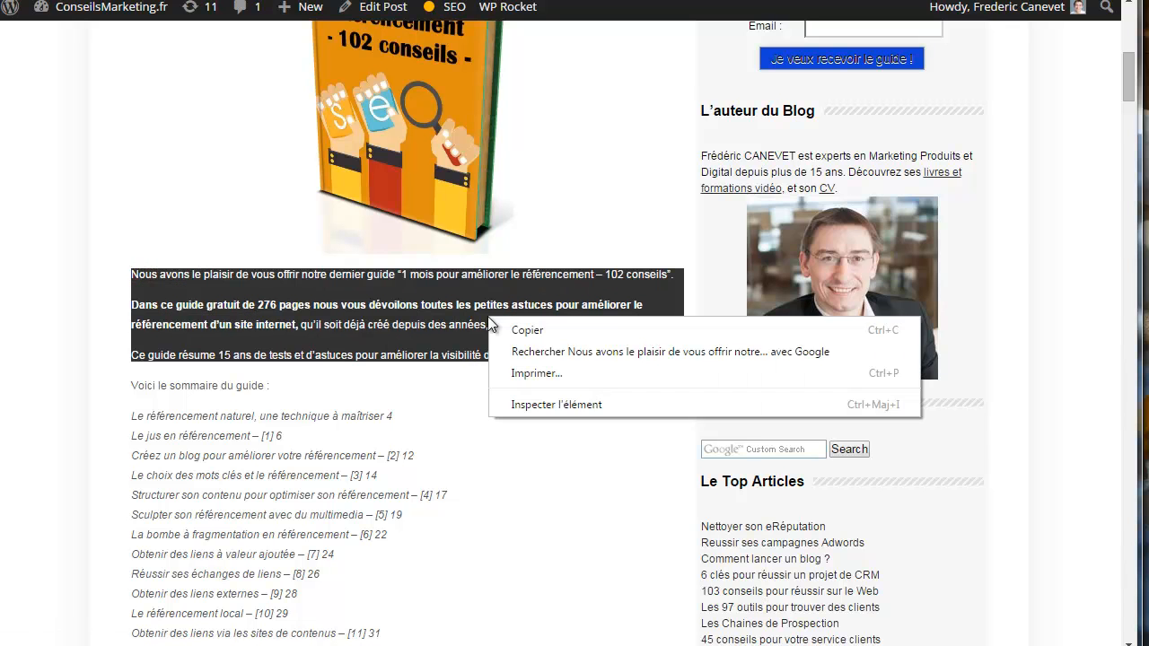
{"action": "left_click", "coordinate": [530, 329]}
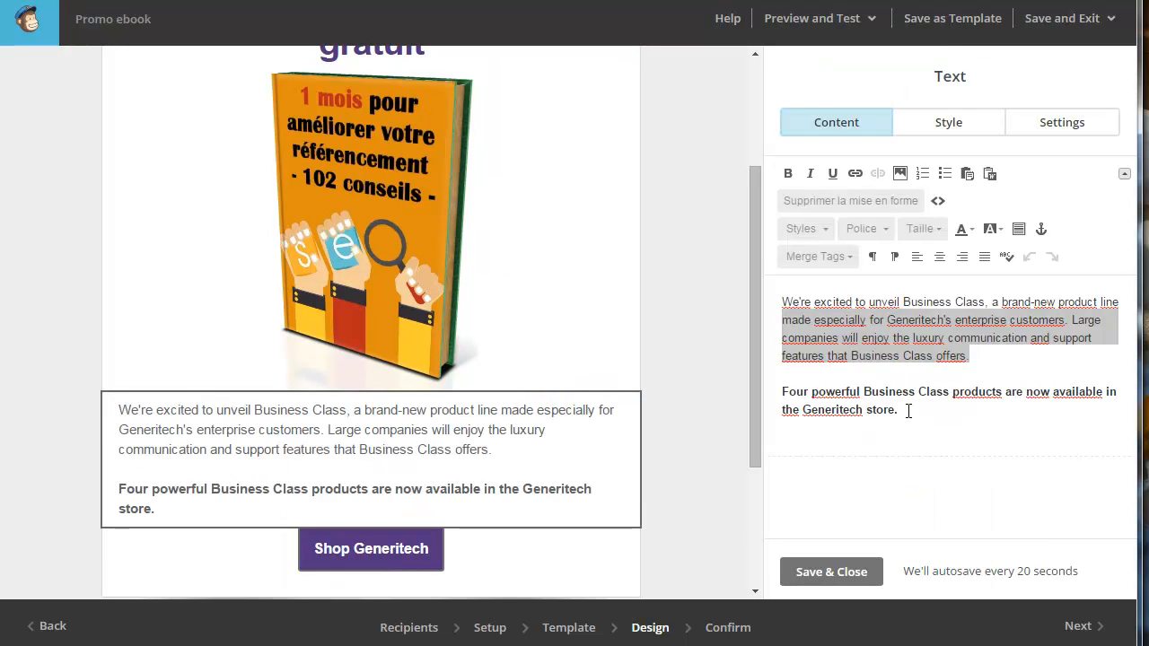
{"action": "left_click", "coordinate": [909, 411]}
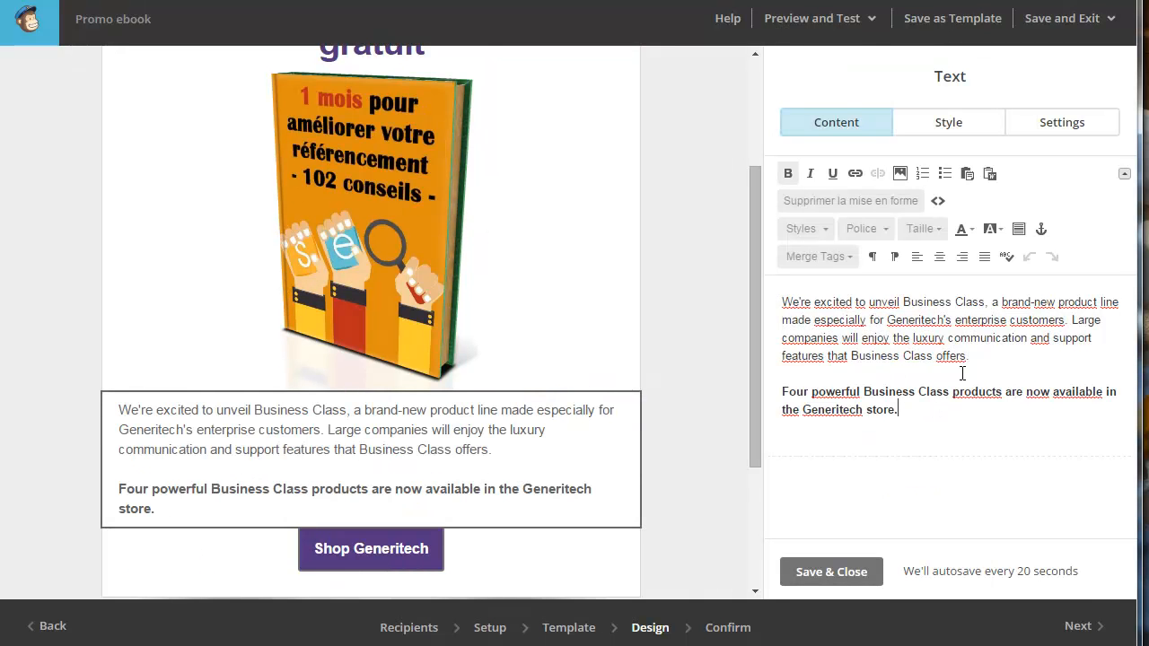
{"action": "left_click_drag", "start_coordinate": [907, 428], "coordinate": [741, 235]}
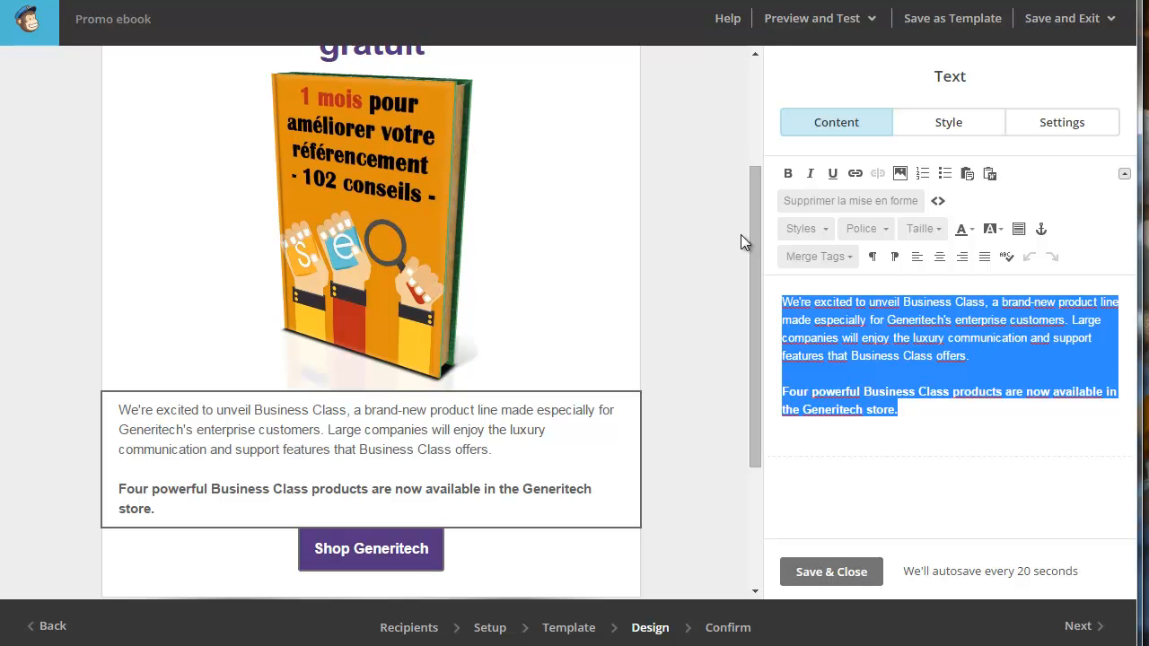
{"action": "key", "text": "ctrl+v"}
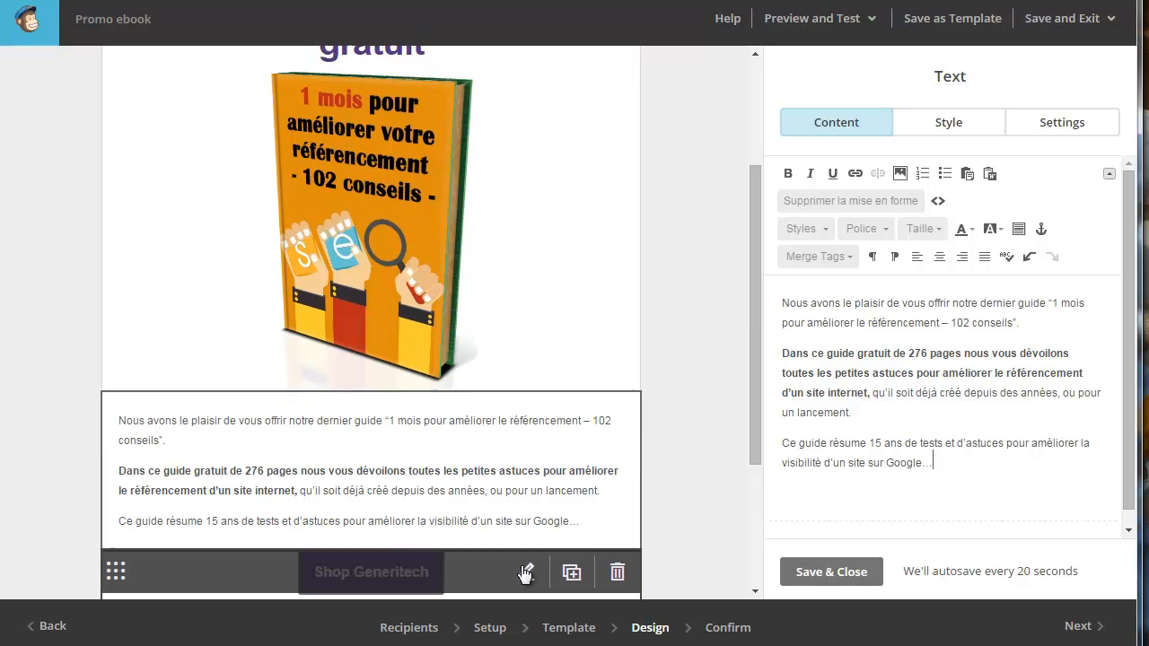
Change the button label to 'Téléchargez gratuitement le guide'
{"action": "left_click", "coordinate": [396, 565]}
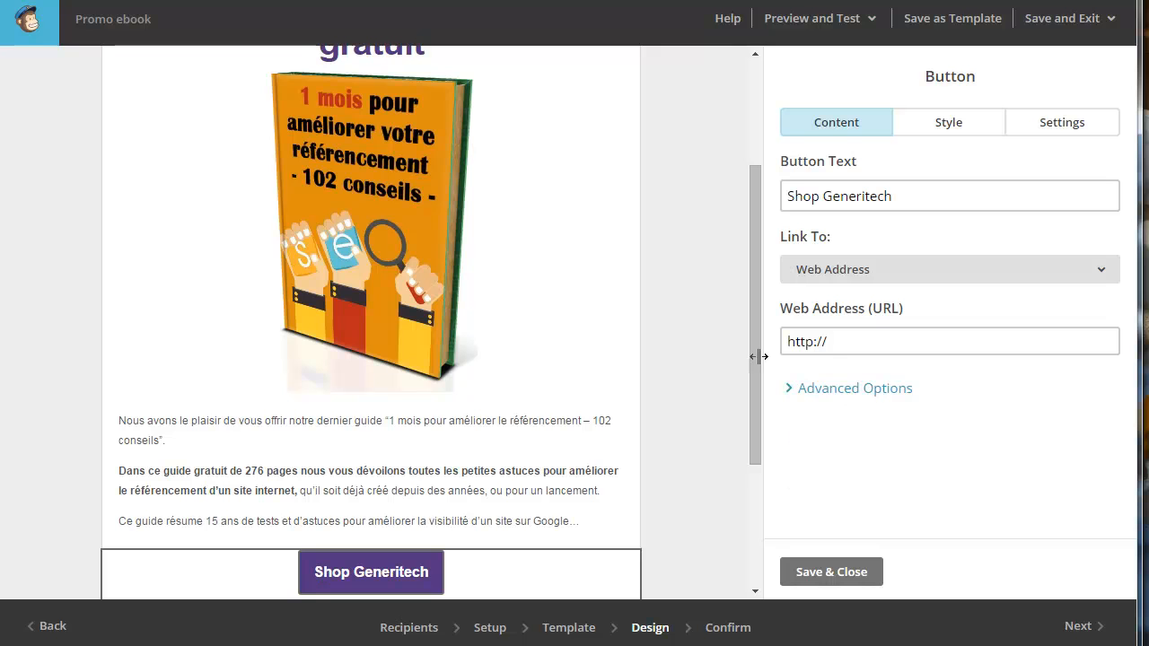
{"action": "left_click_drag", "start_coordinate": [872, 194], "coordinate": [675, 159]}
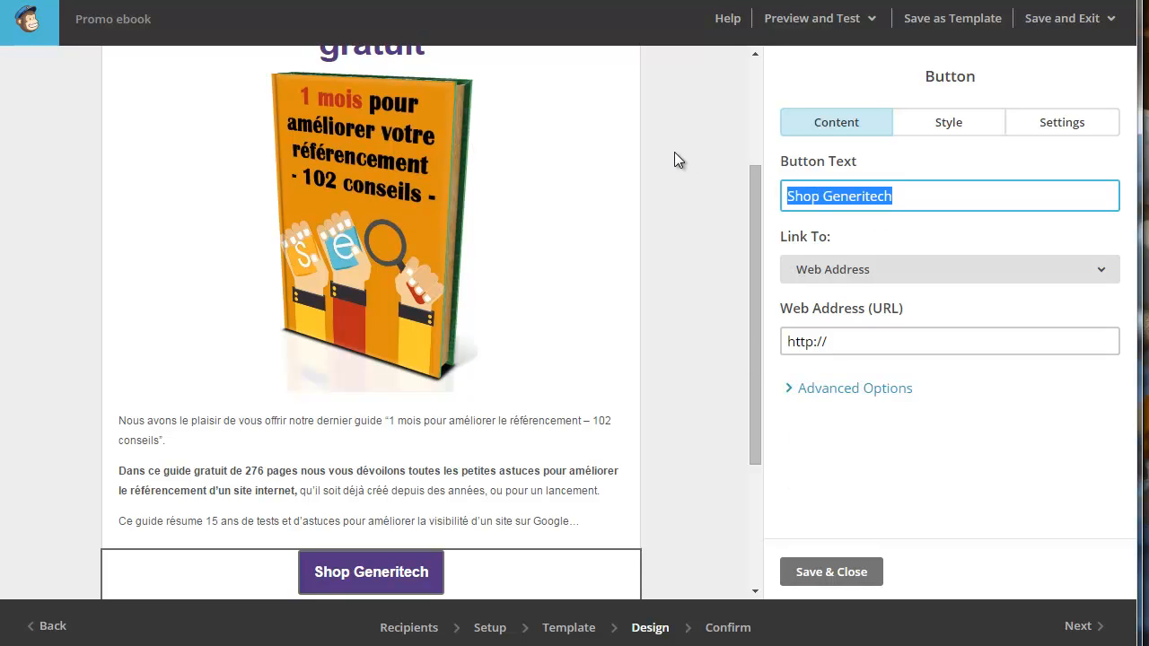
{"action": "type", "text": "T"}
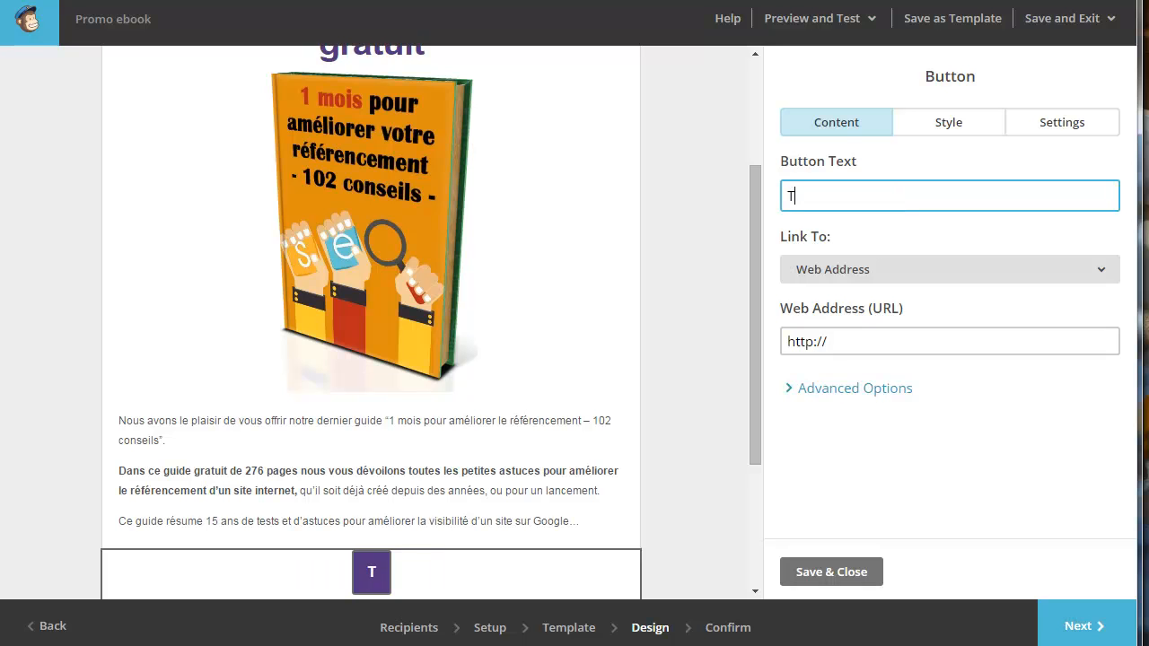
{"action": "left_click", "coordinate": [837, 208]}
{"action": "type", "text": "élé"}
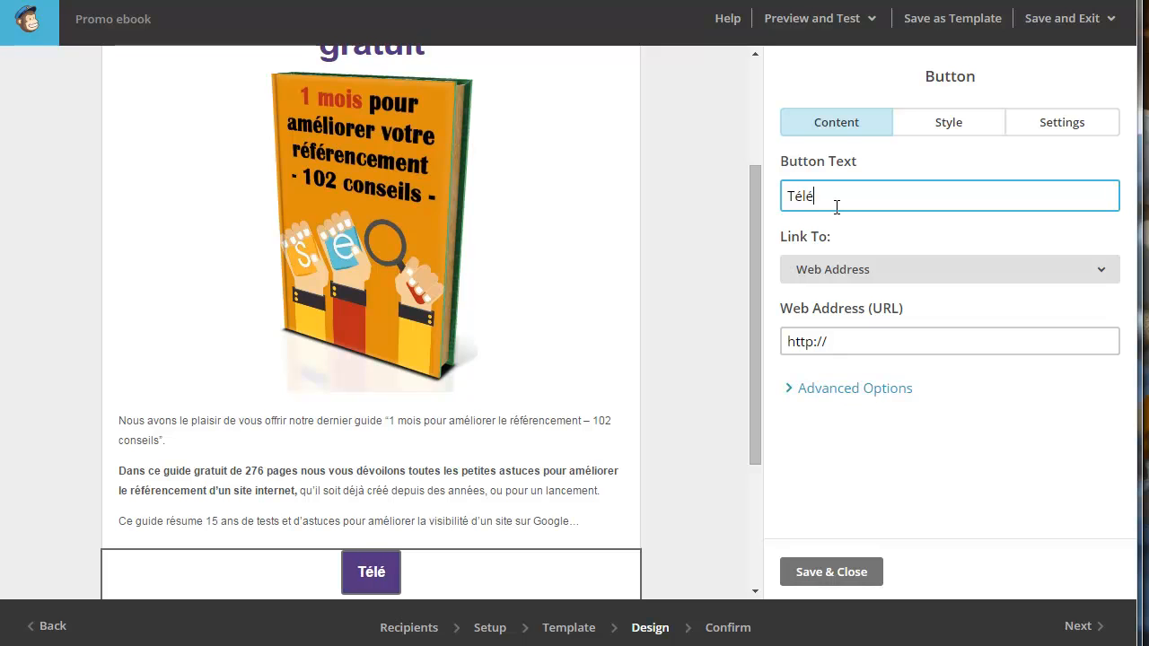
{"action": "type", "text": "chargez gratuitement le "}
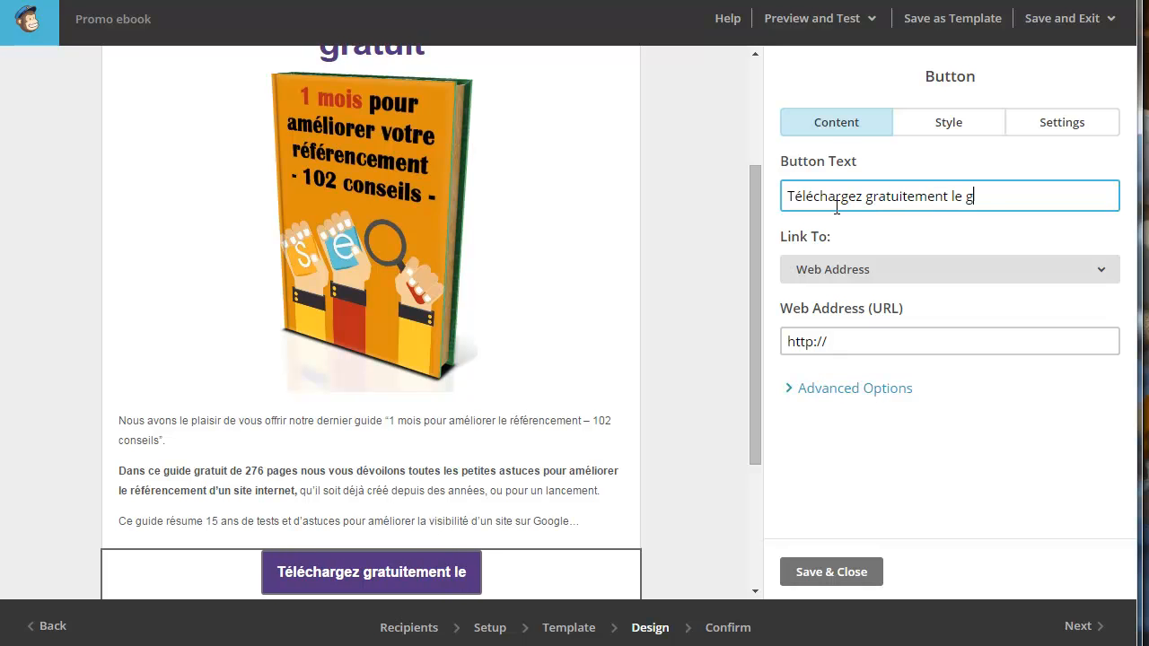
{"action": "type", "text": "gude"}
{"action": "key", "text": "BackSpace"}
{"action": "key", "text": "BackSpace"}
{"action": "type", "text": "ide"}
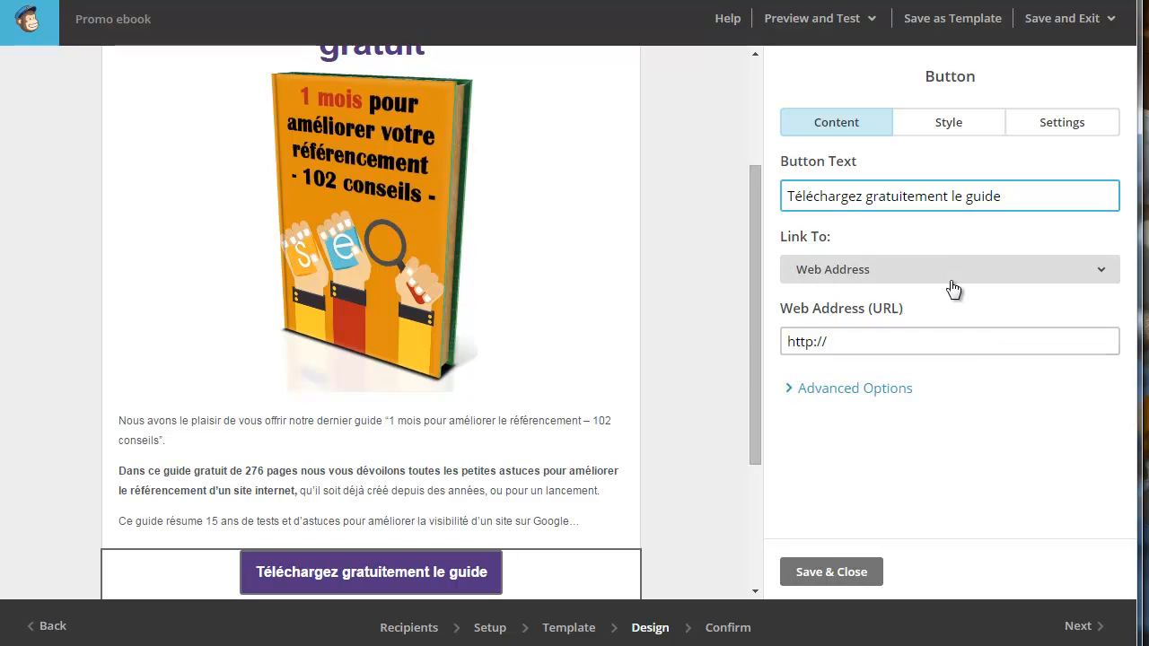
Point the button's web address to the ebook link copied from the blog and save it
{"action": "left_click", "coordinate": [954, 274]}
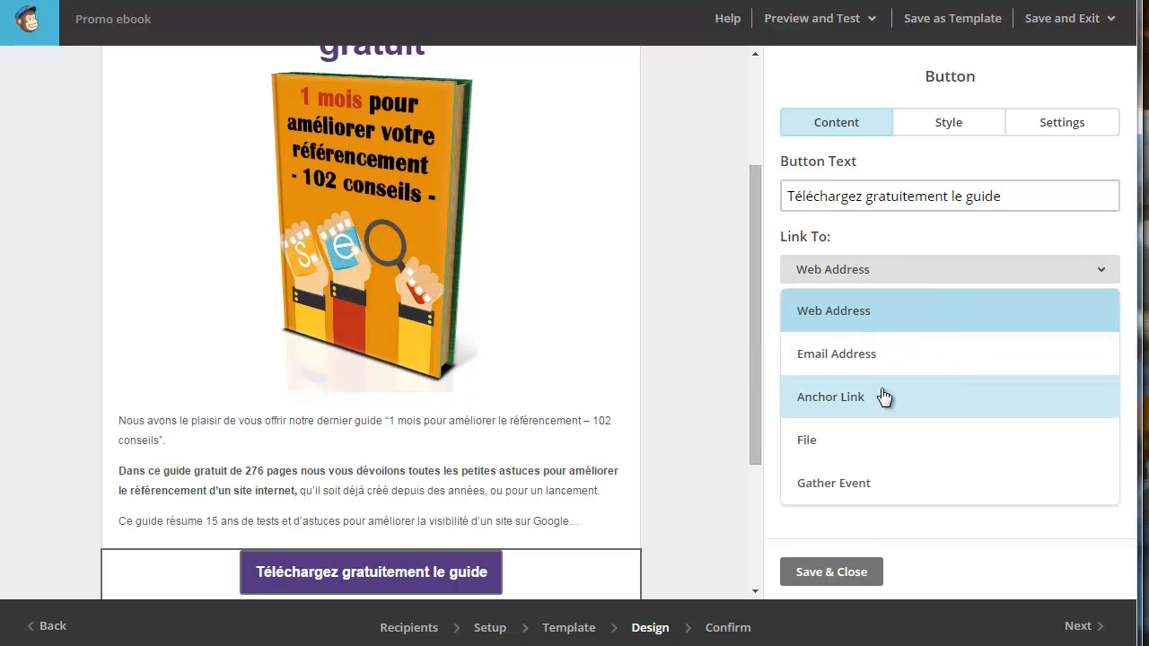
{"action": "left_click", "coordinate": [934, 201]}
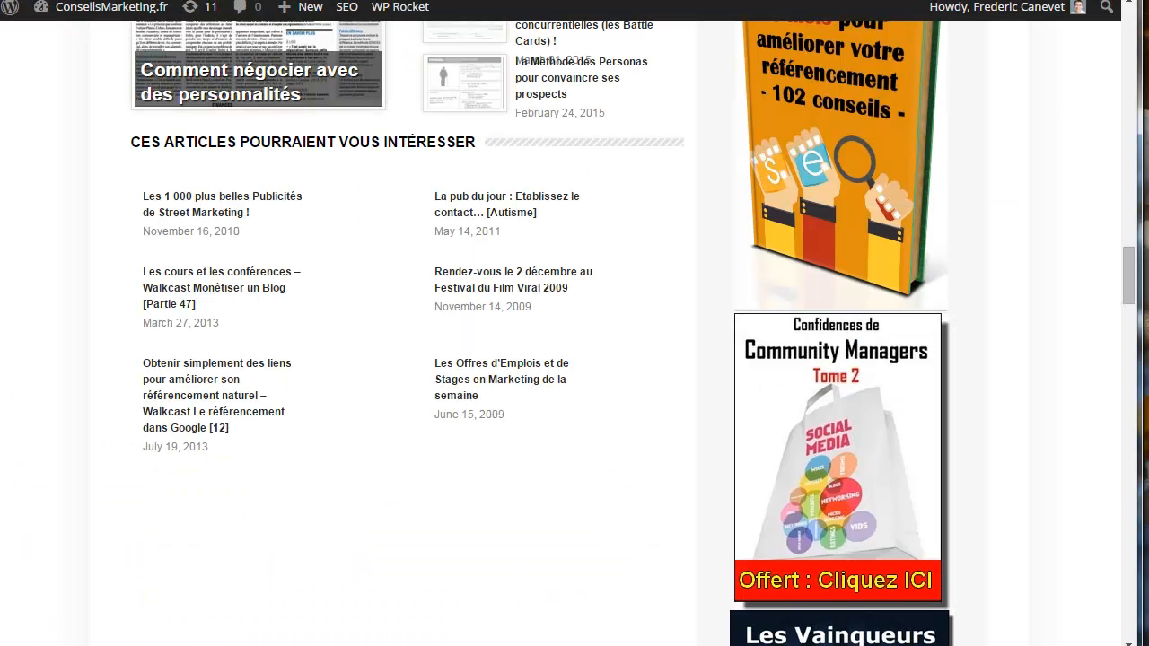
{"action": "right_click", "coordinate": [814, 158]}
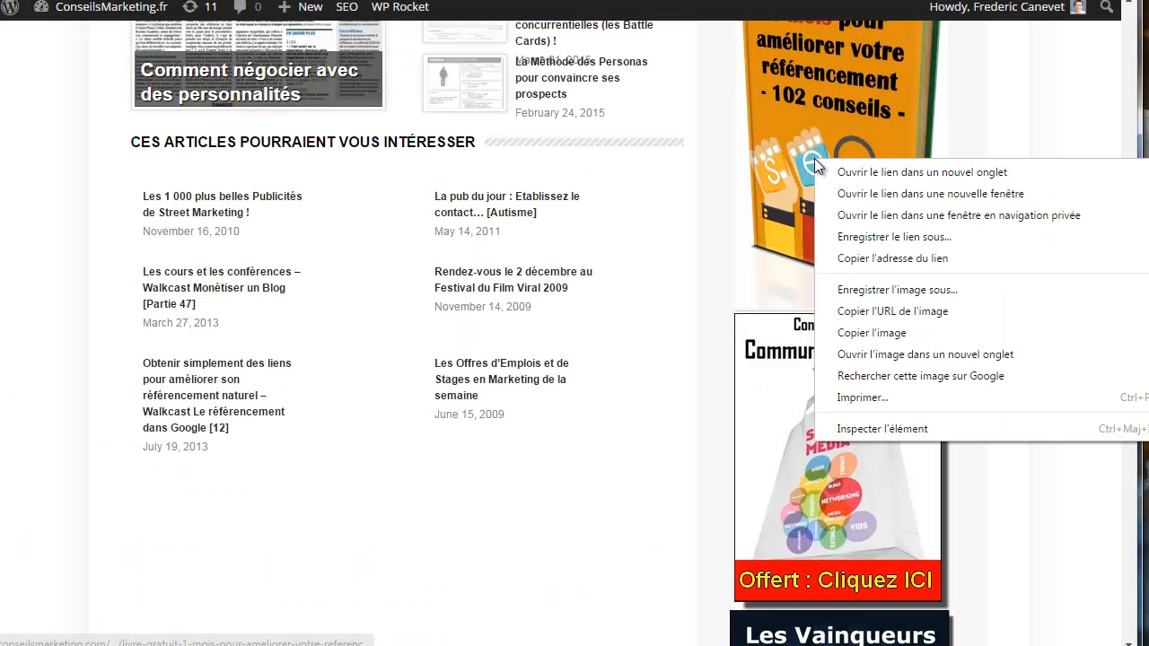
{"action": "left_click", "coordinate": [929, 237]}
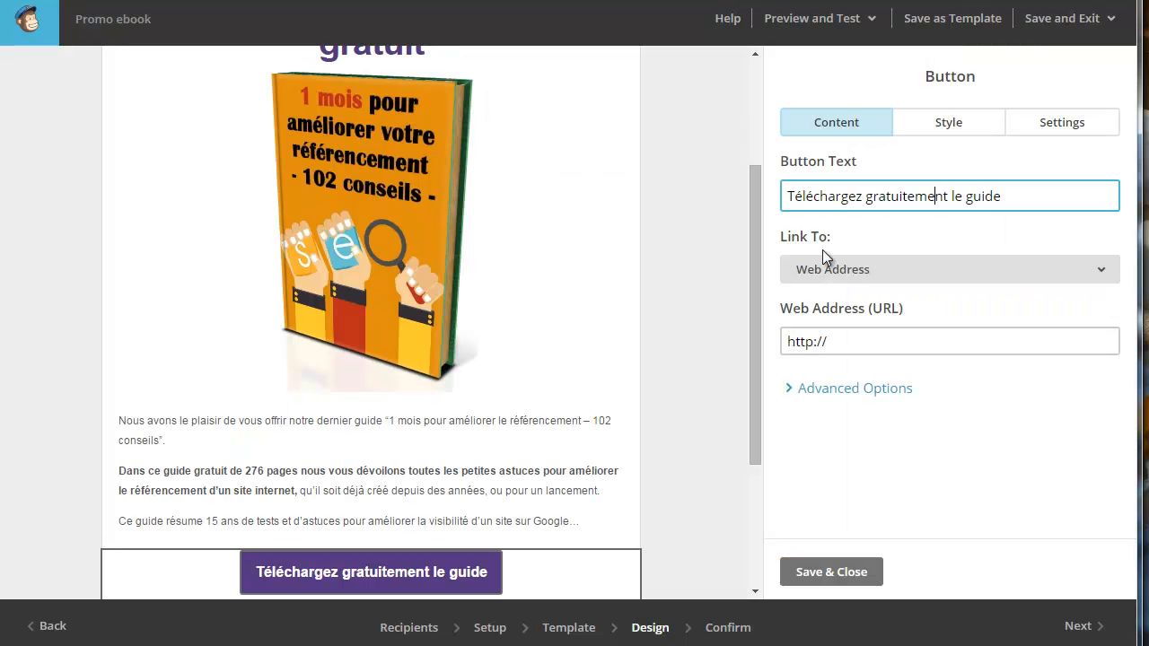
{"action": "left_click", "coordinate": [867, 341]}
{"action": "key", "text": "ctrl+v"}
{"action": "left_click", "coordinate": [838, 575]}
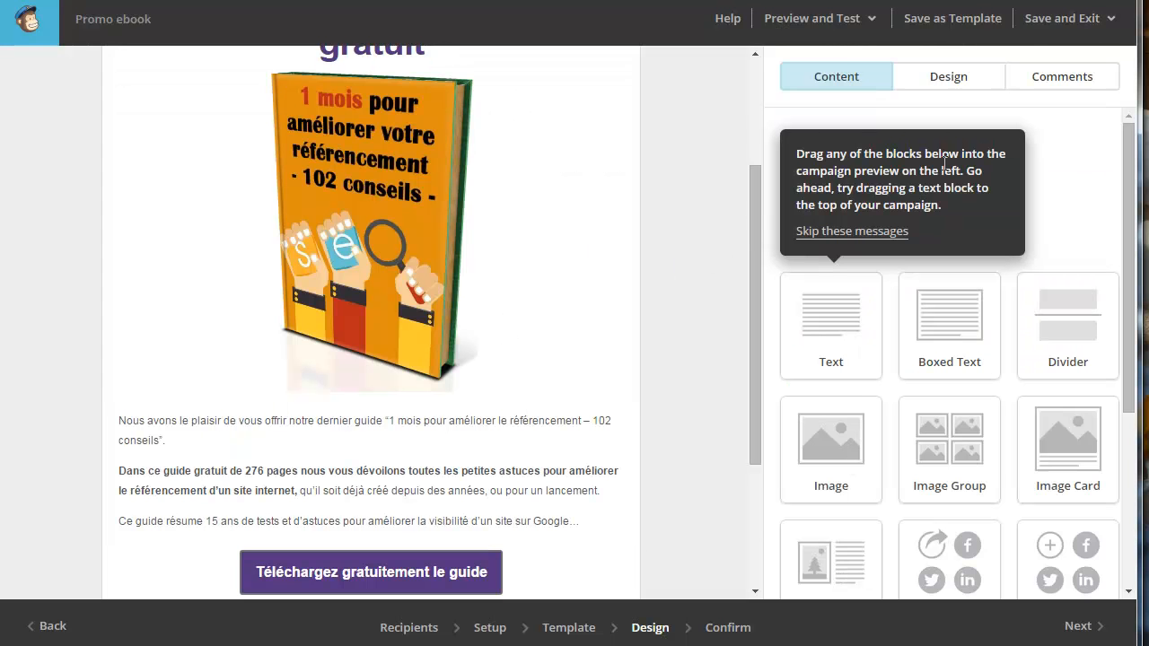
Add a new text block above the button containing the guide summary copied from the blog
{"action": "left_click", "coordinate": [859, 230]}
{"action": "left_click_drag", "start_coordinate": [754, 192], "coordinate": [755, 238]}
{"action": "left_click_drag", "start_coordinate": [835, 173], "coordinate": [532, 447]}
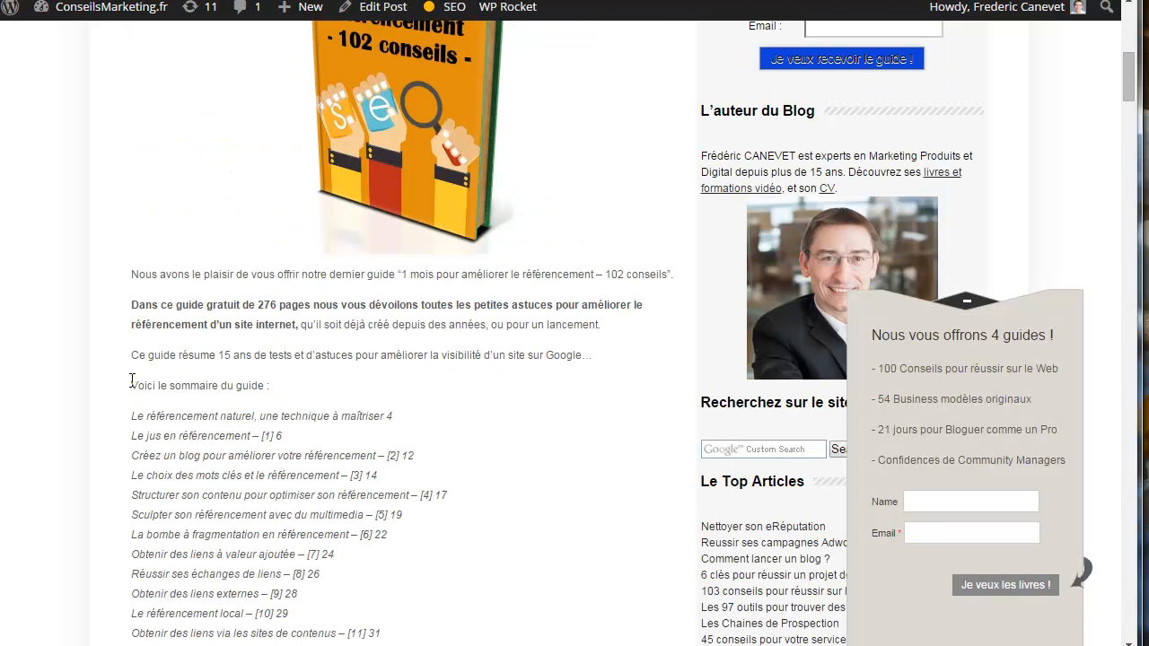
{"action": "left_click_drag", "start_coordinate": [333, 486], "coordinate": [395, 549]}
{"action": "right_click", "coordinate": [338, 500]}
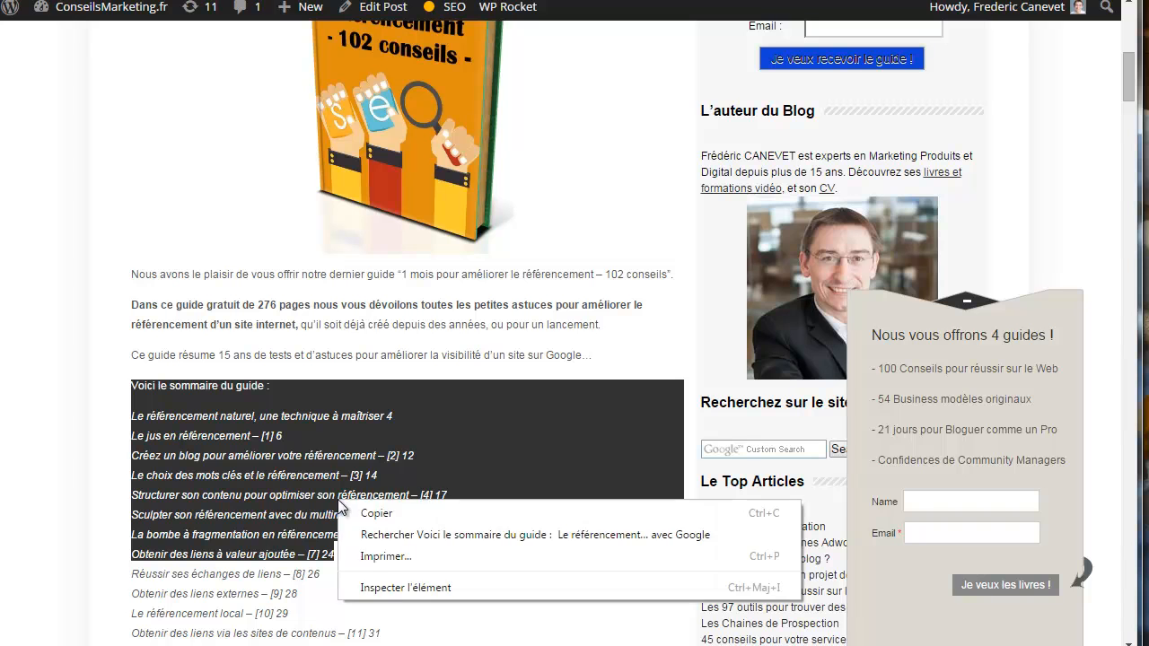
{"action": "left_click", "coordinate": [382, 514]}
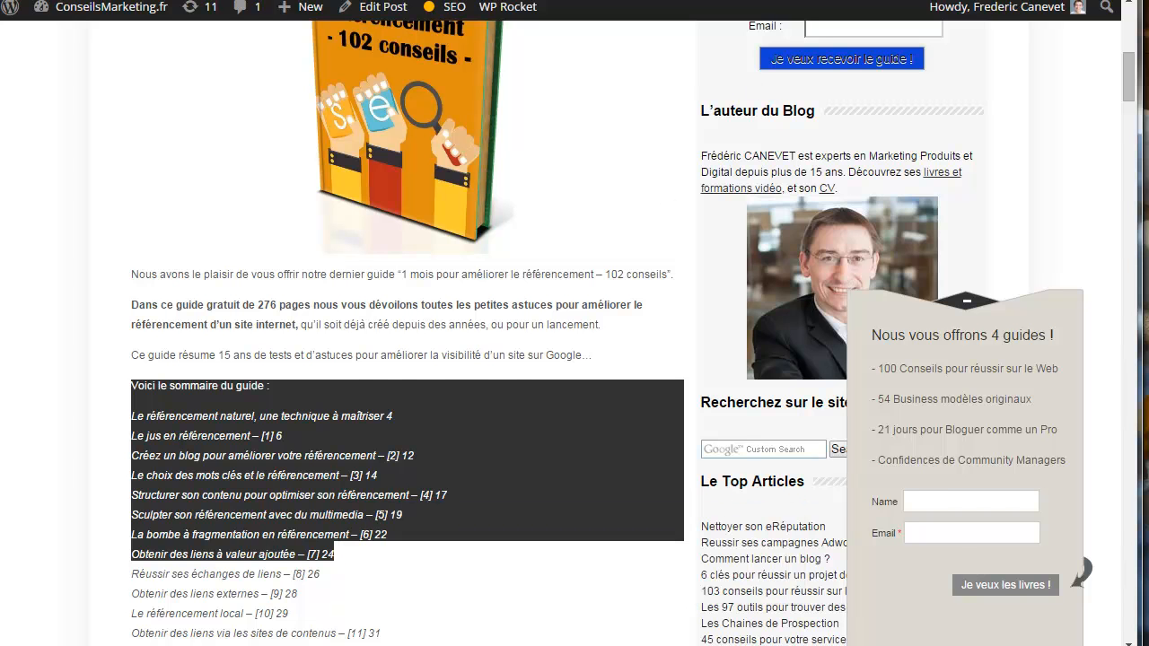
{"action": "left_click", "coordinate": [706, 3]}
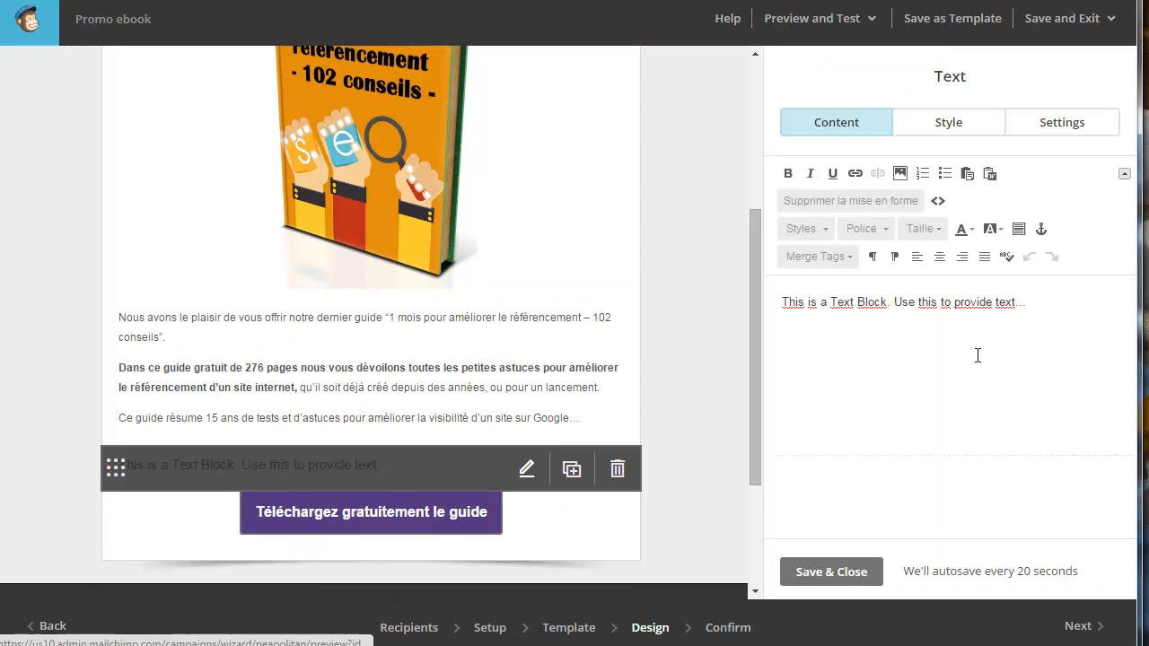
{"action": "left_click_drag", "start_coordinate": [1029, 328], "coordinate": [751, 275]}
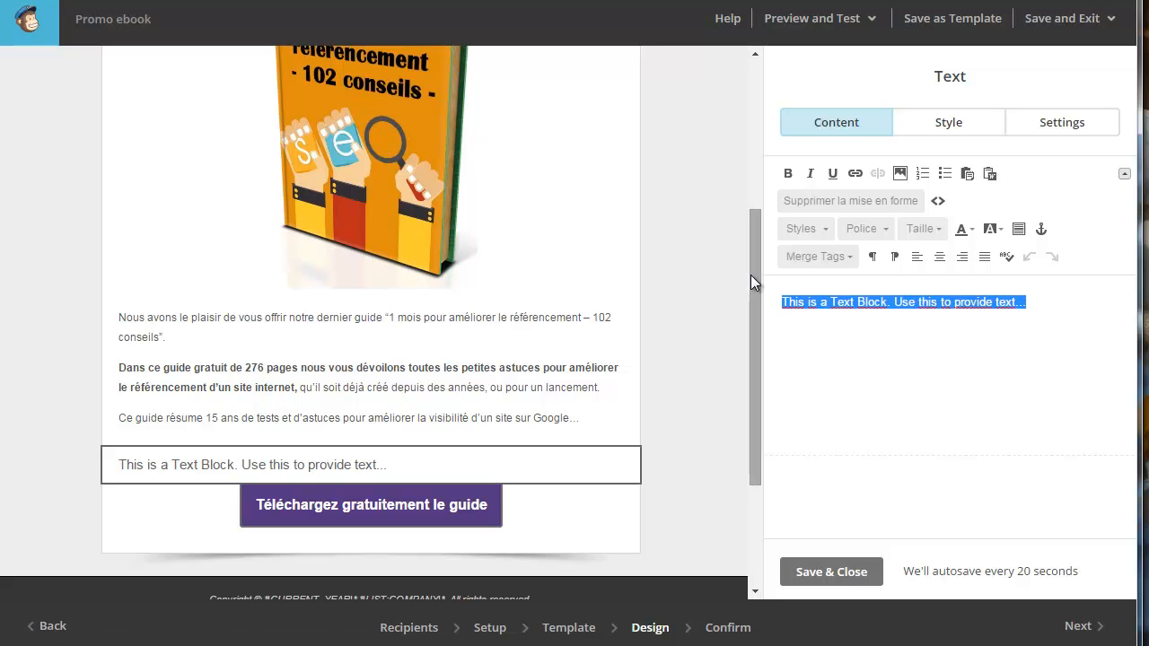
{"action": "key", "text": "ctrl+v"}
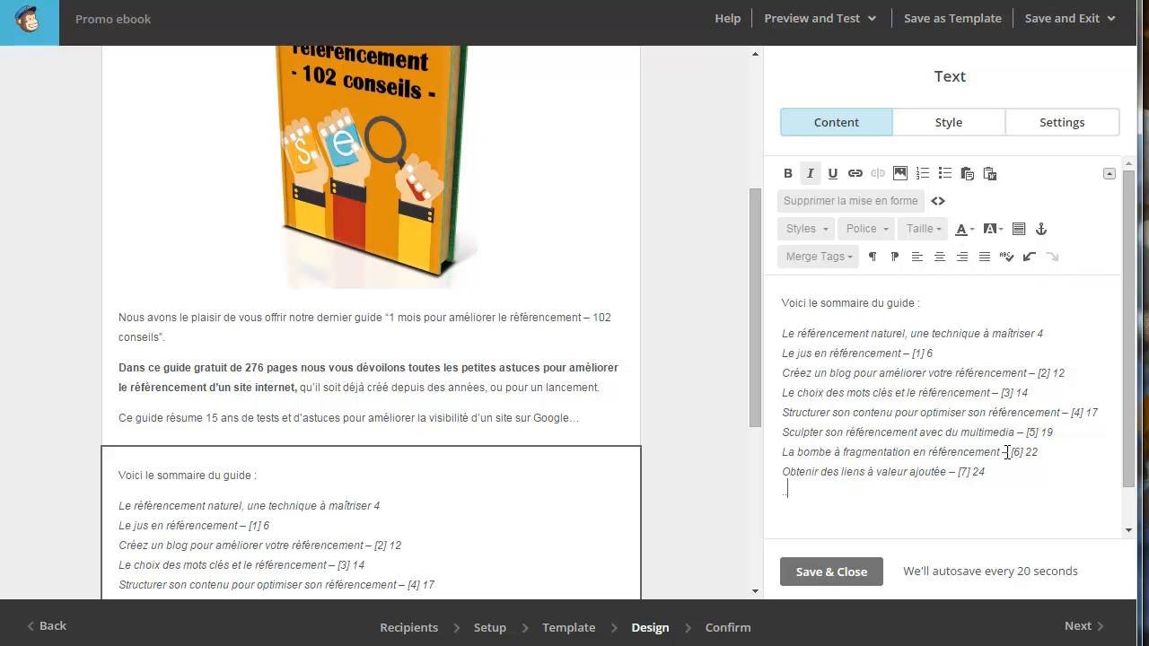
Remove bold and italic from the eight table-of-contents lines so they are plain text
{"action": "left_click_drag", "start_coordinate": [933, 440], "coordinate": [765, 336]}
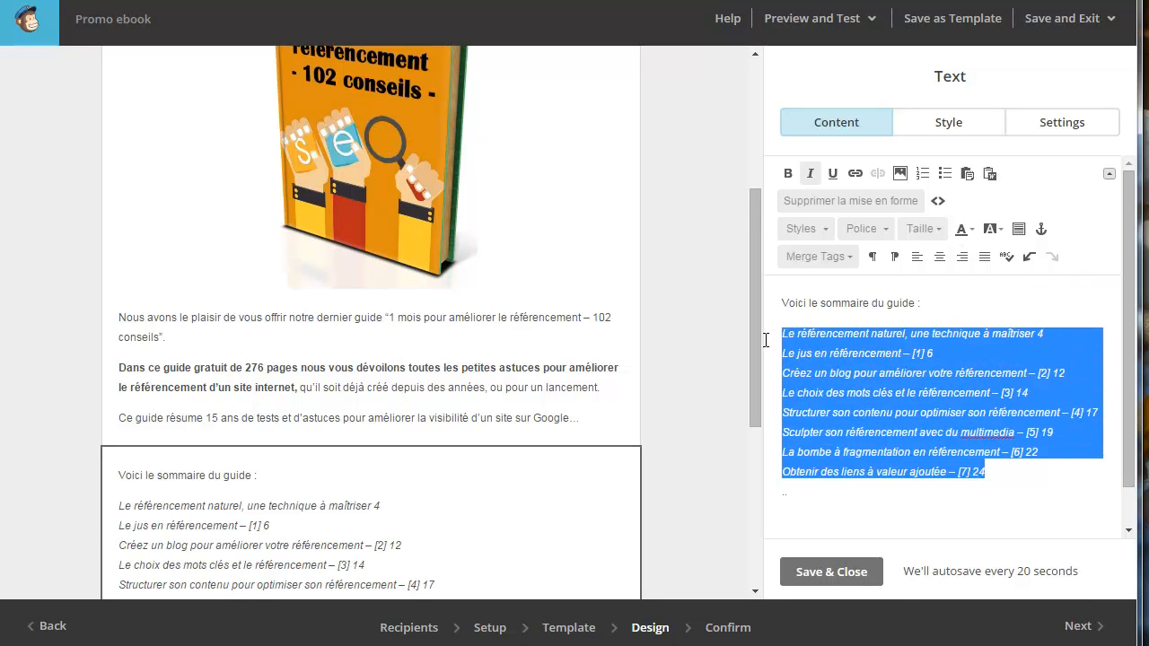
{"action": "left_click", "coordinate": [788, 177]}
{"action": "left_click", "coordinate": [812, 175]}
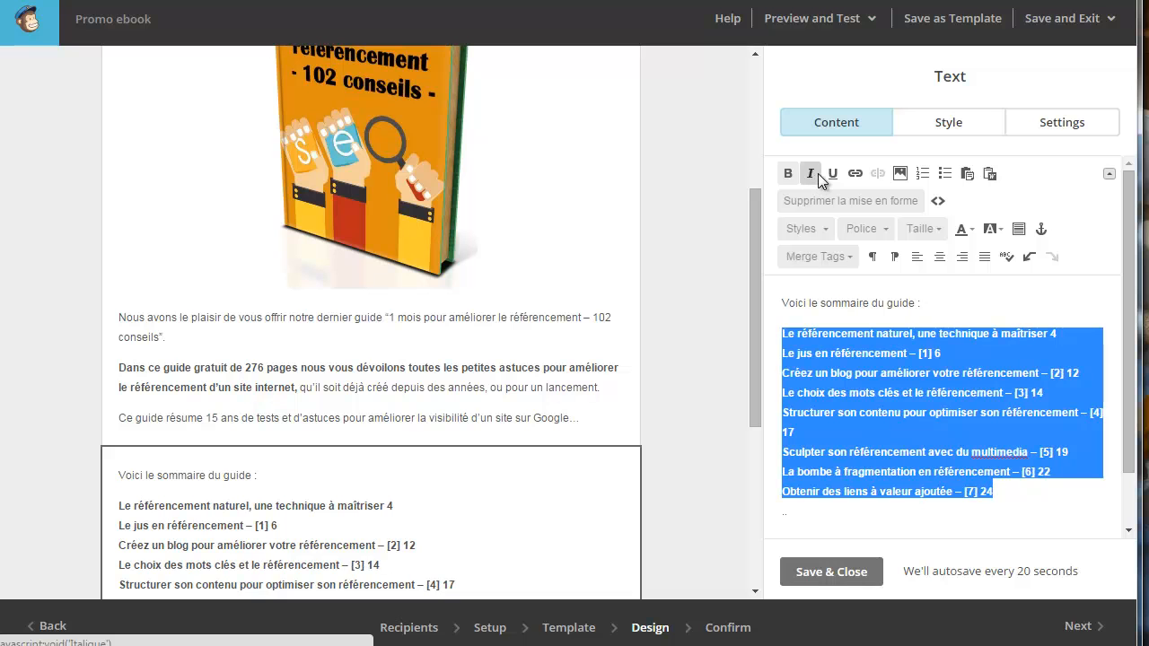
{"action": "left_click", "coordinate": [806, 176]}
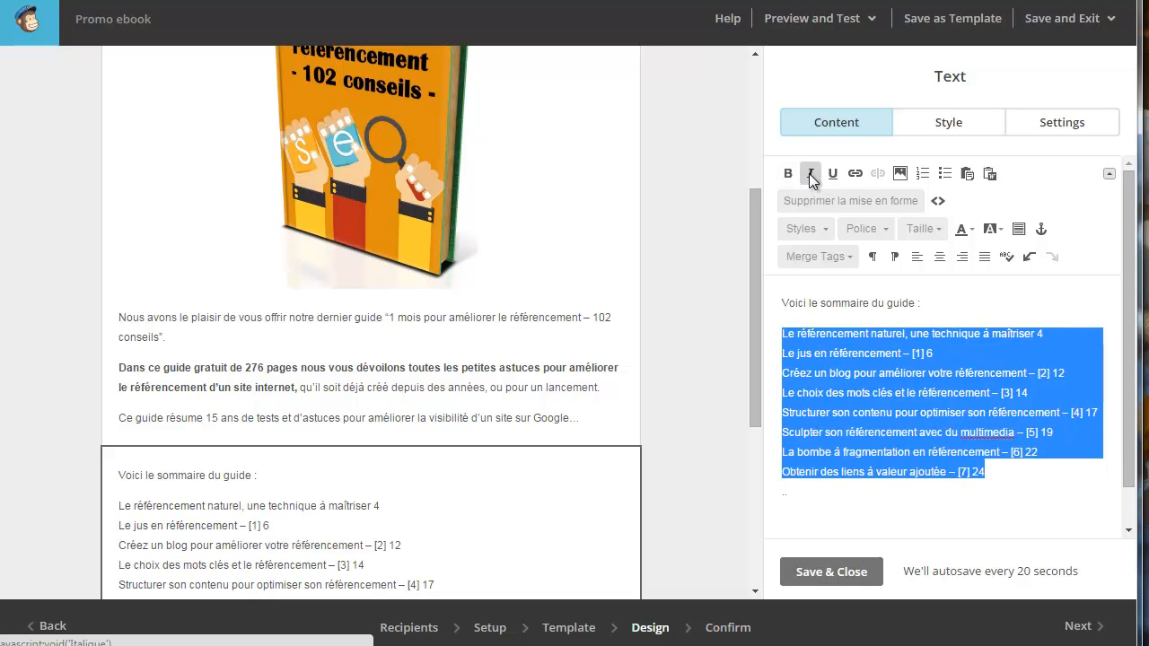
{"action": "left_click", "coordinate": [886, 350]}
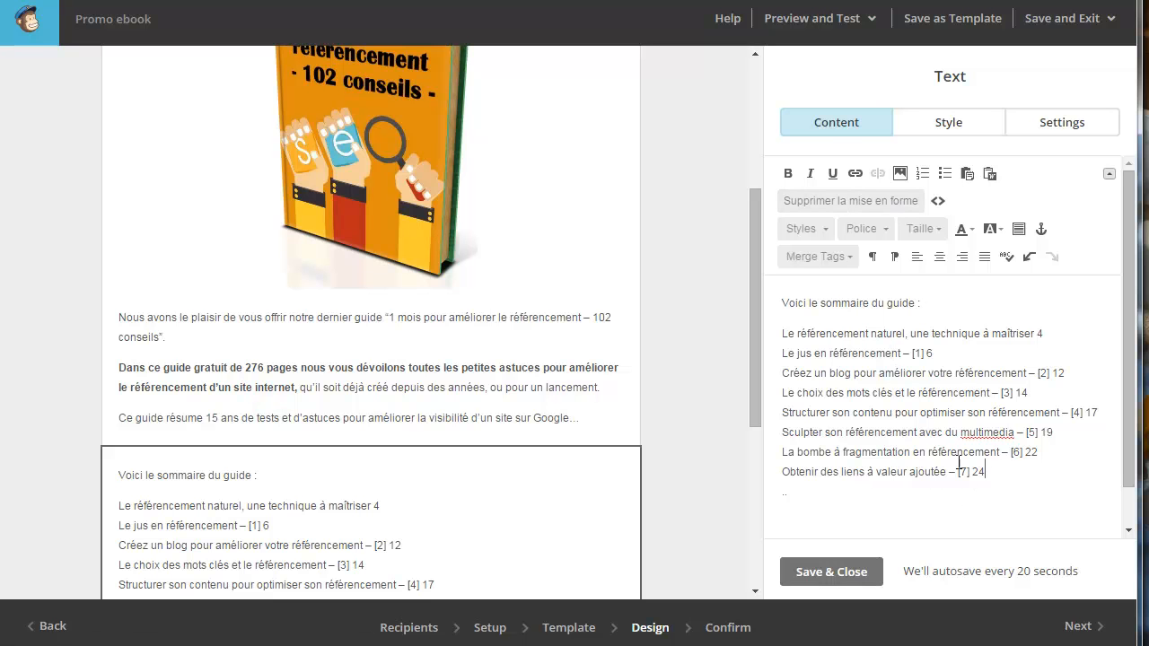
Save the summary text and add a Social Share block below the download button
{"action": "left_click", "coordinate": [821, 572]}
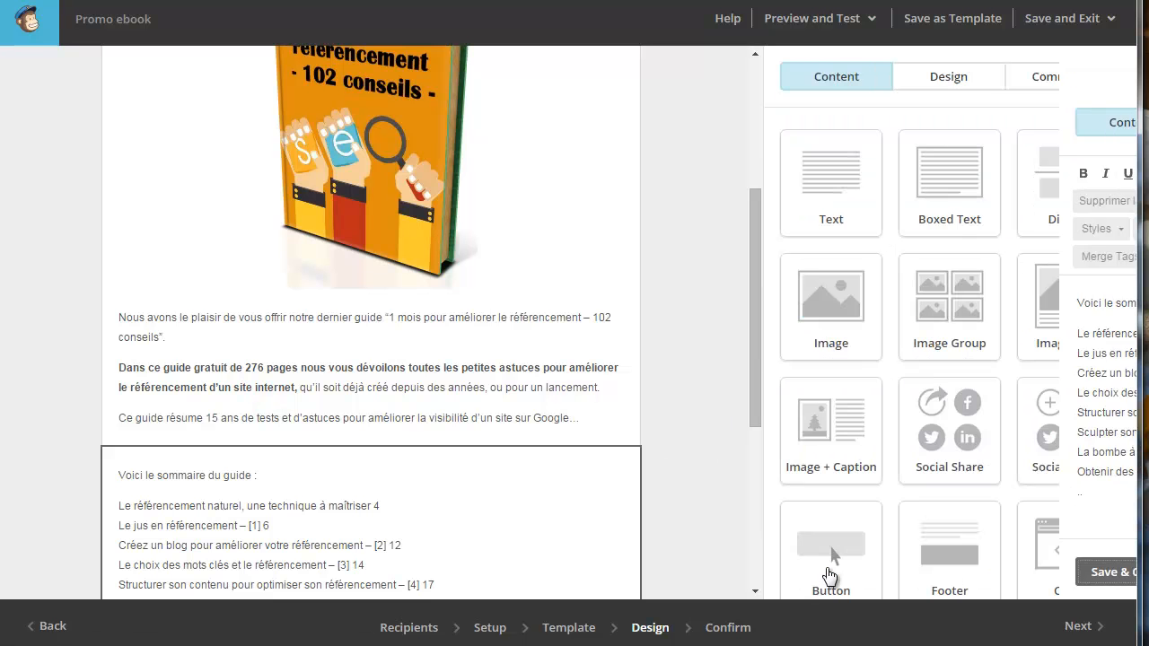
{"action": "left_click_drag", "start_coordinate": [755, 334], "coordinate": [755, 423]}
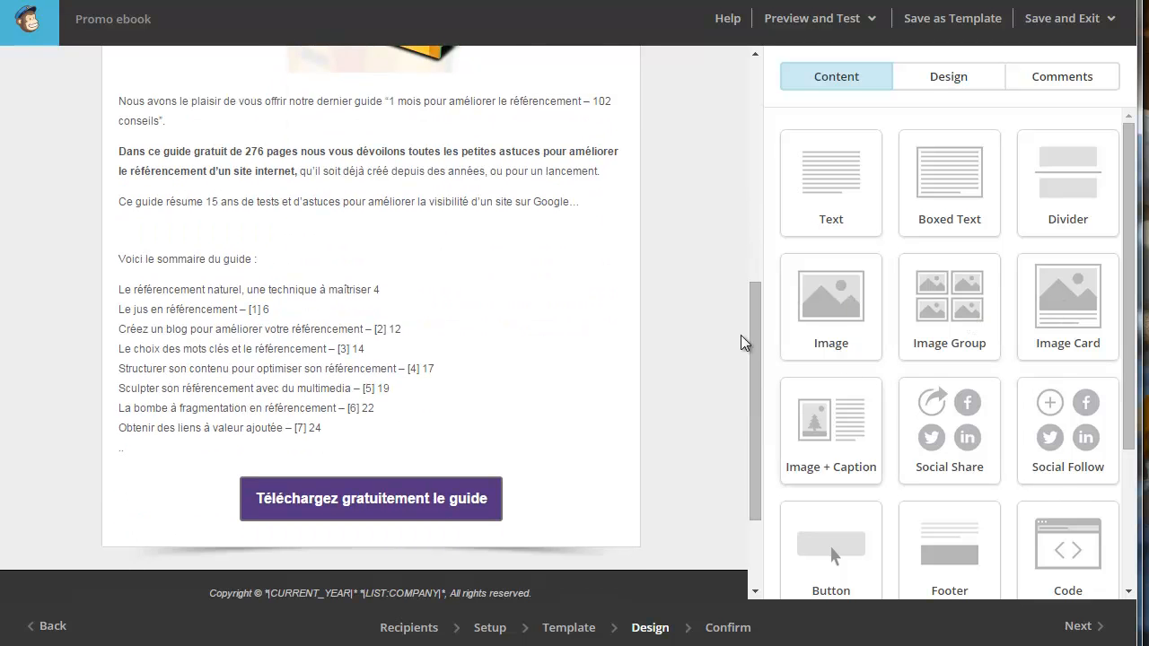
{"action": "left_click_drag", "start_coordinate": [754, 341], "coordinate": [757, 434]}
{"action": "left_click_drag", "start_coordinate": [934, 422], "coordinate": [388, 393]}
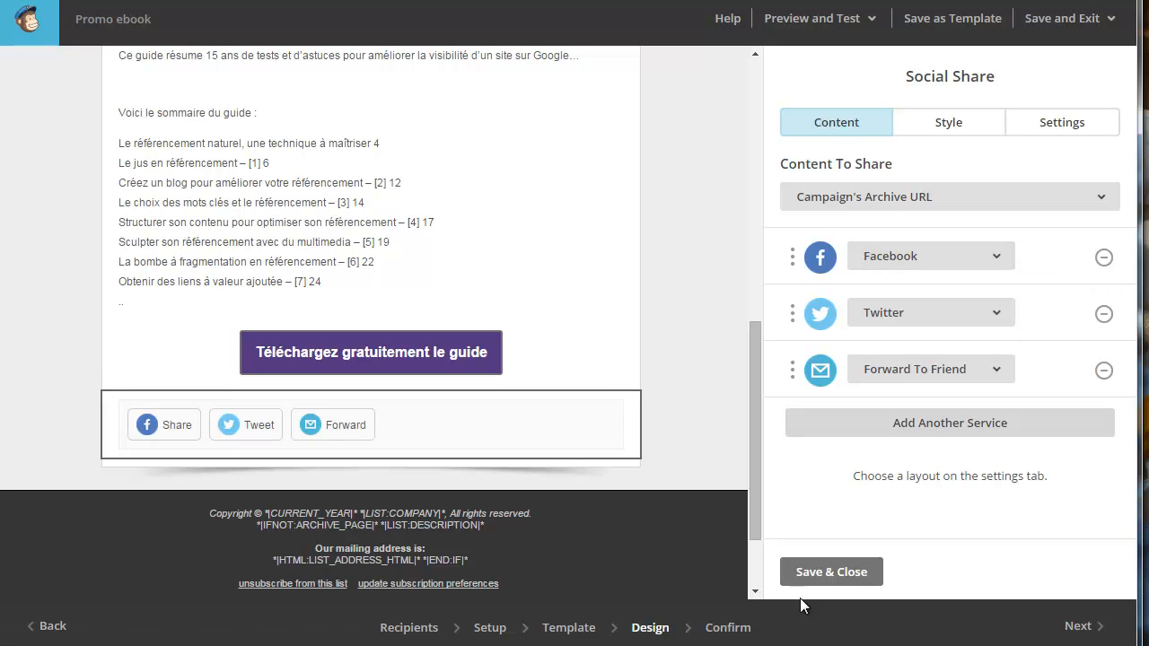
{"action": "left_click", "coordinate": [834, 573]}
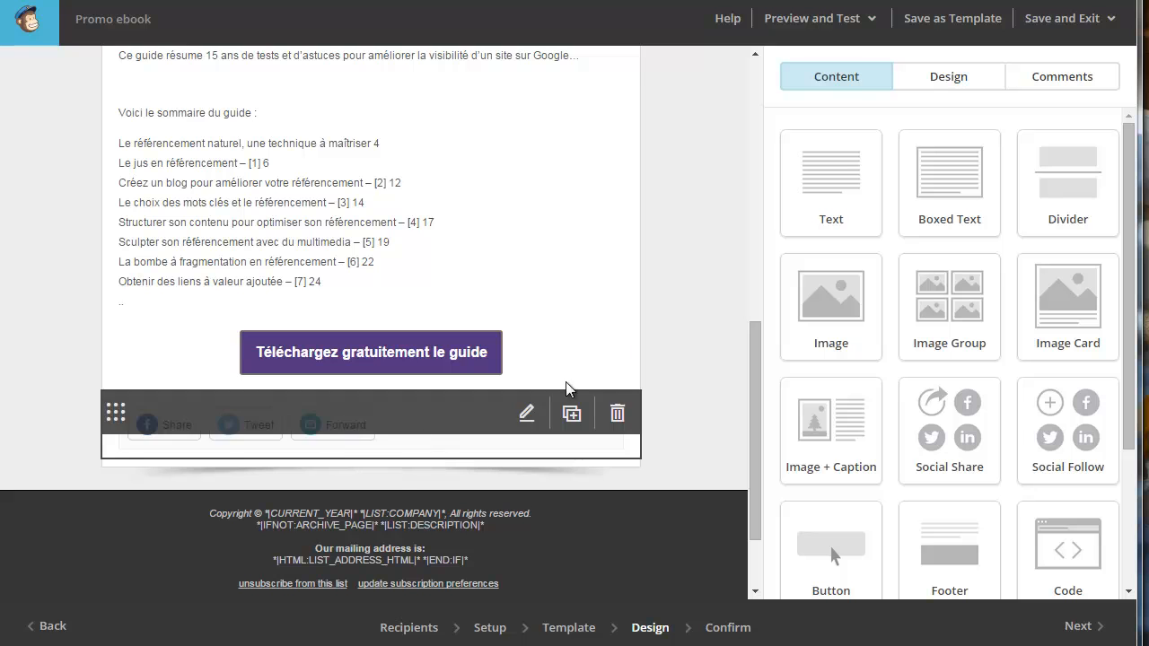
Centre the Share, Tweet and Forward buttons, keep the Solid icon style, and save the block
{"action": "mouse_move", "coordinate": [452, 428]}
{"action": "left_click", "coordinate": [526, 414]}
{"action": "left_click", "coordinate": [1073, 136]}
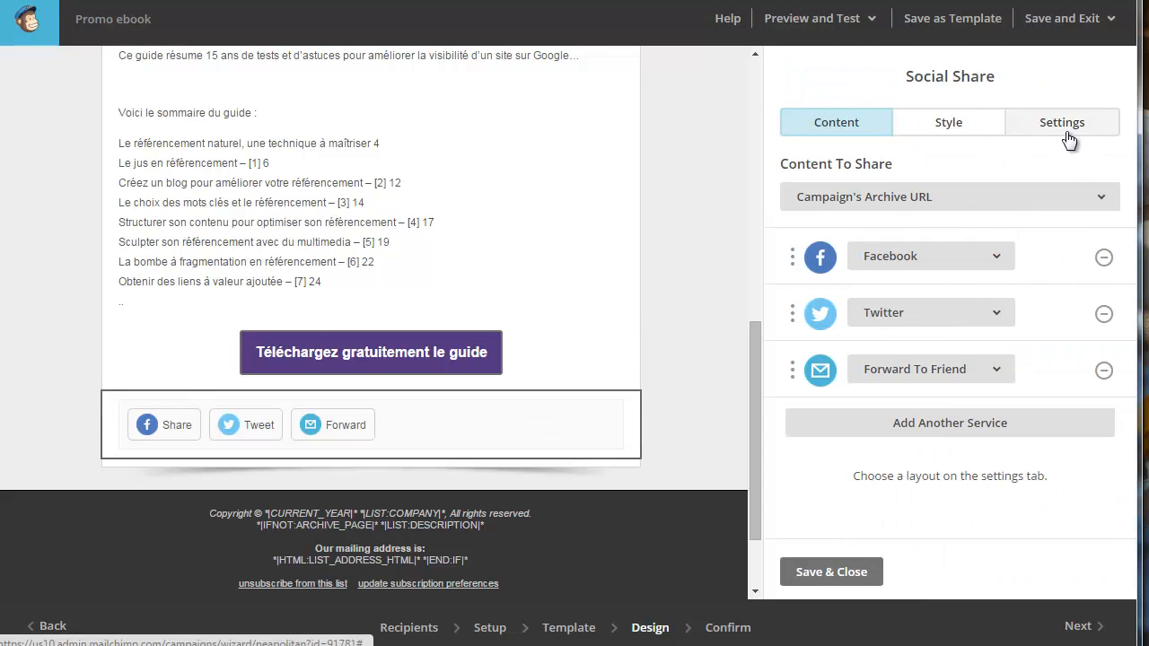
{"action": "left_click", "coordinate": [977, 248]}
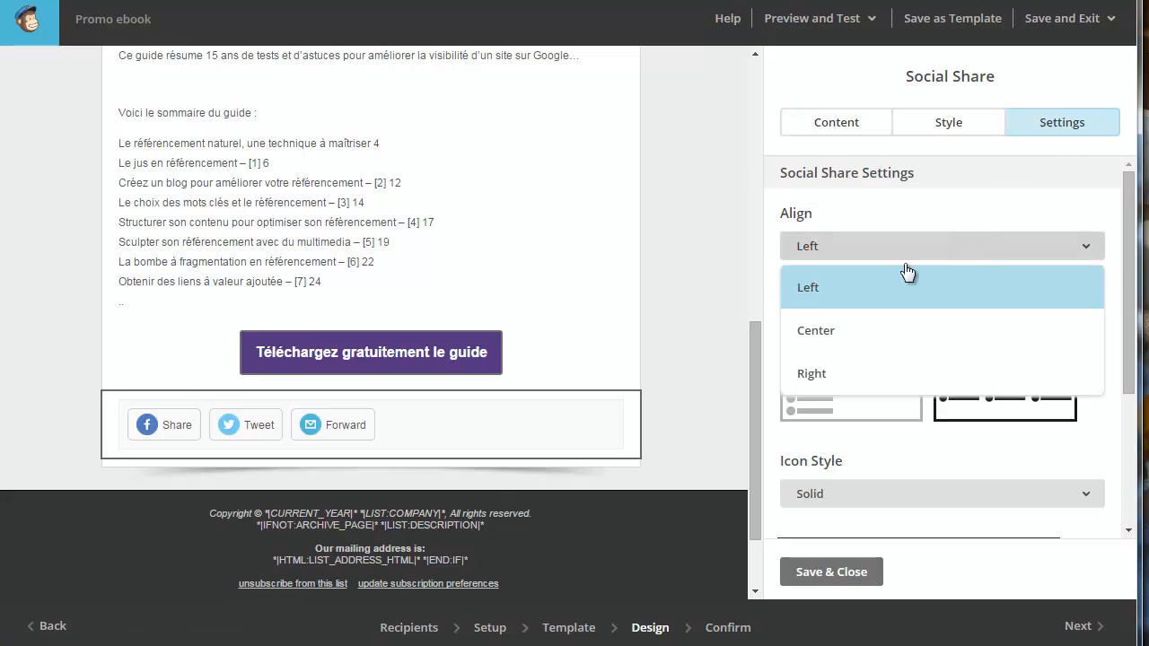
{"action": "left_click", "coordinate": [817, 332]}
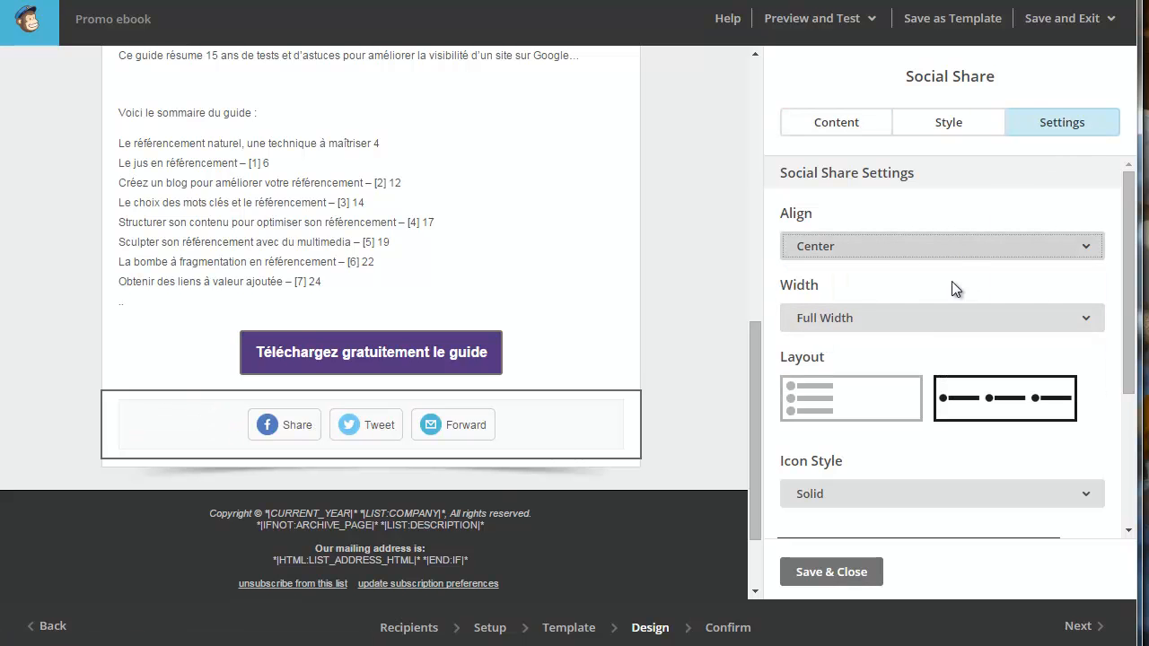
{"action": "left_click", "coordinate": [1083, 499]}
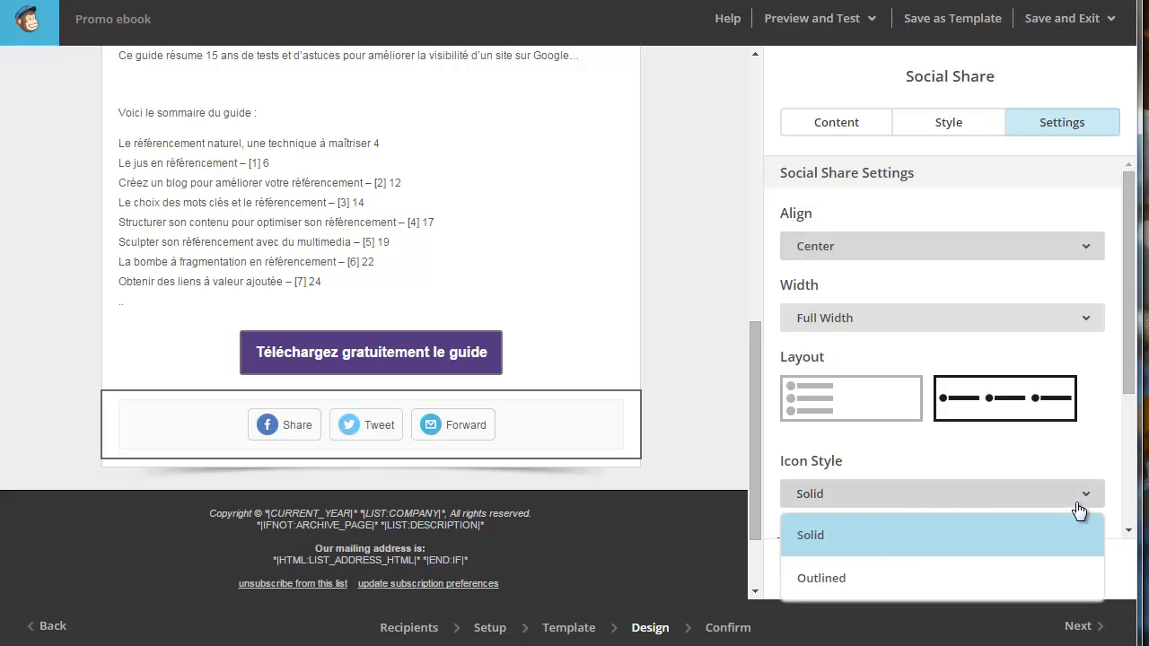
{"action": "left_click", "coordinate": [842, 579]}
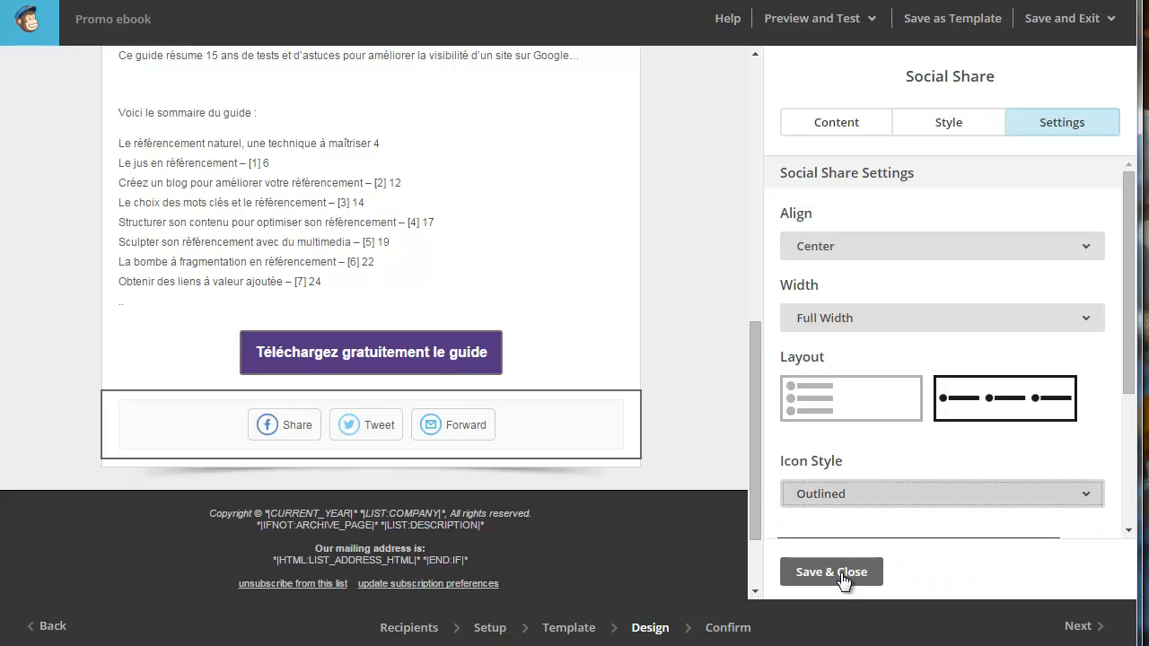
{"action": "left_click", "coordinate": [883, 495]}
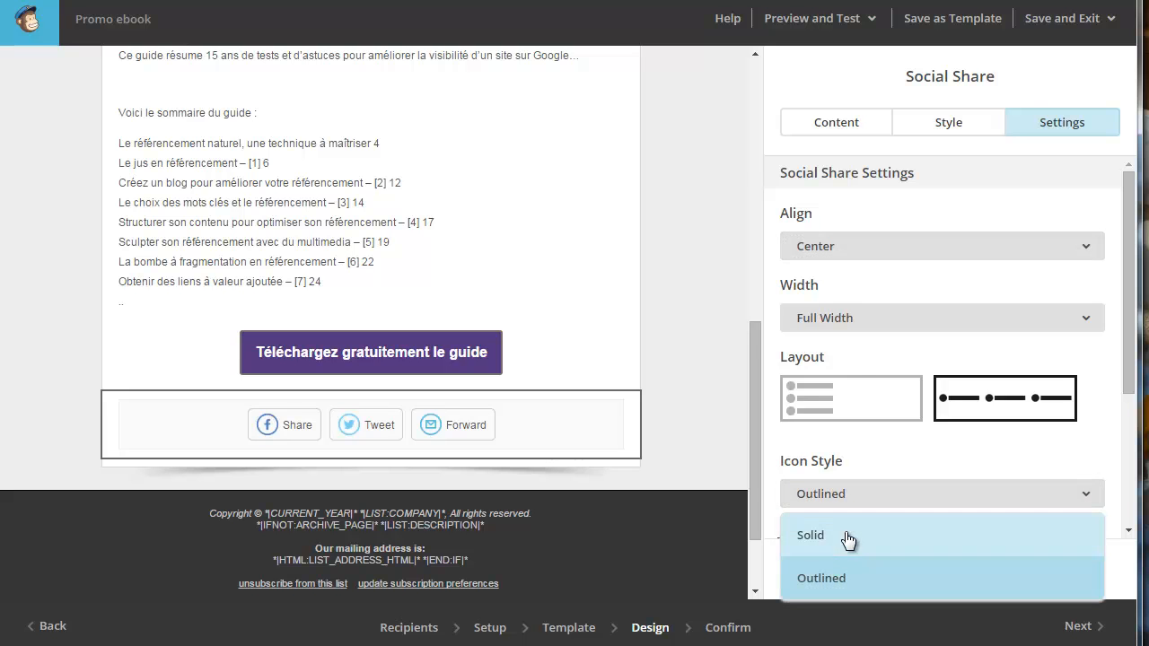
{"action": "left_click", "coordinate": [847, 536]}
{"action": "left_click", "coordinate": [831, 572]}
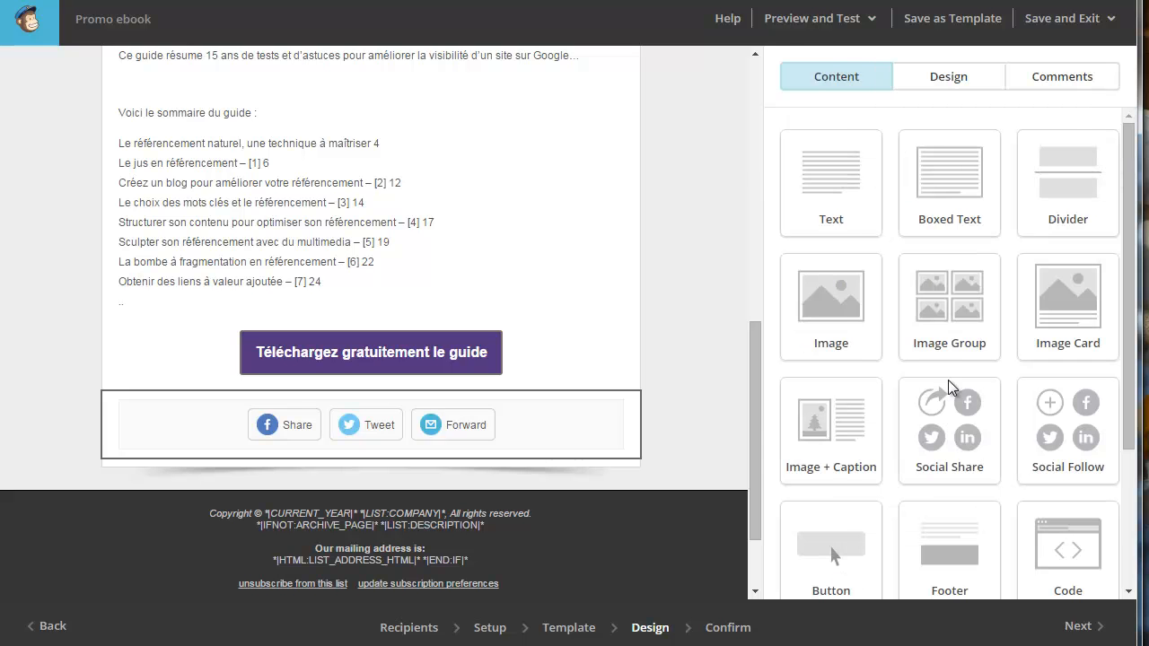
Drag a Video block into the email below the download button
{"action": "left_click_drag", "start_coordinate": [1133, 320], "coordinate": [1112, 404]}
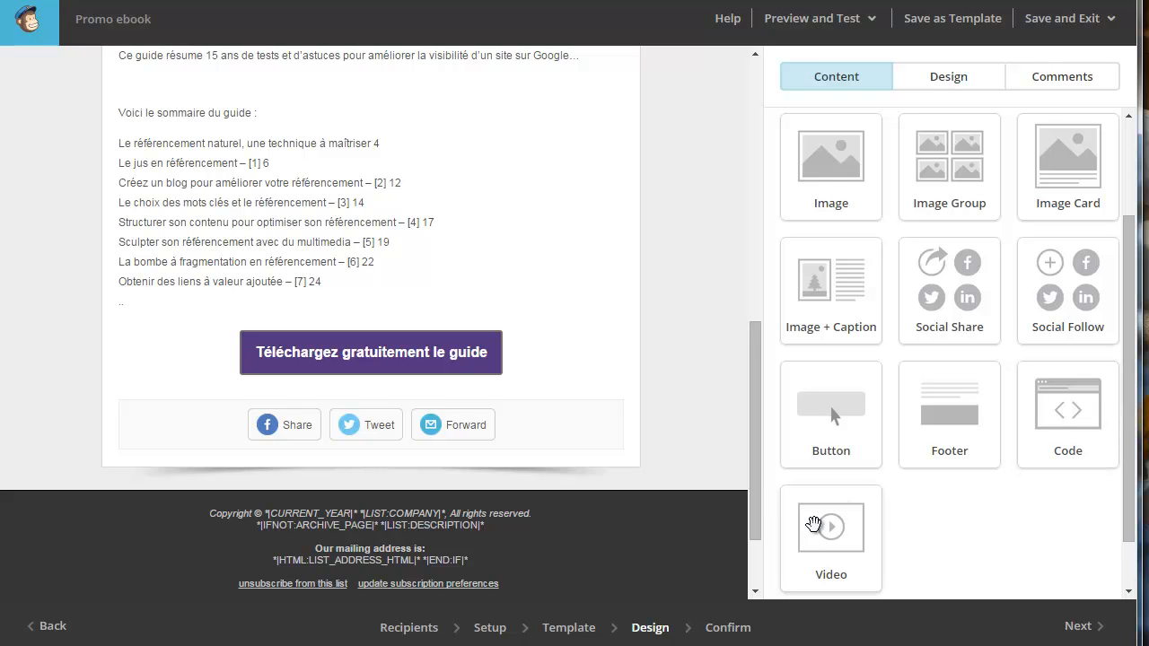
{"action": "left_click_drag", "start_coordinate": [777, 516], "coordinate": [464, 392]}
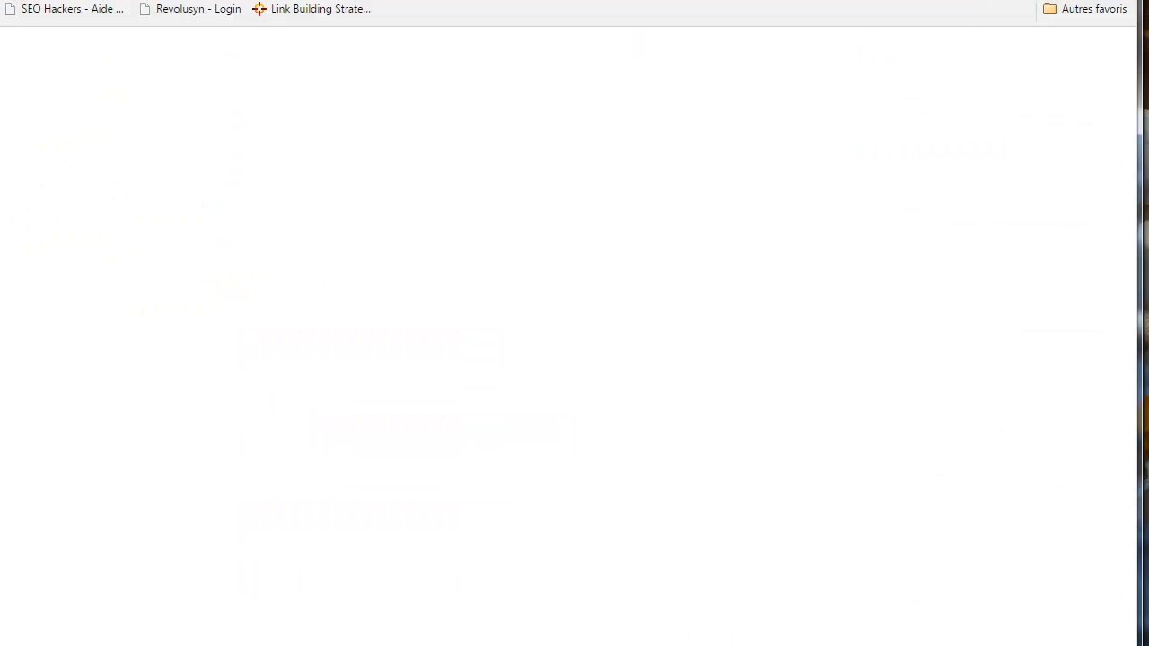
Copy the link of the newest ConseilsMarketing.fr video, 'Video promo Formation 1 mois', from YouTube
{"action": "type", "text": "ypo"}
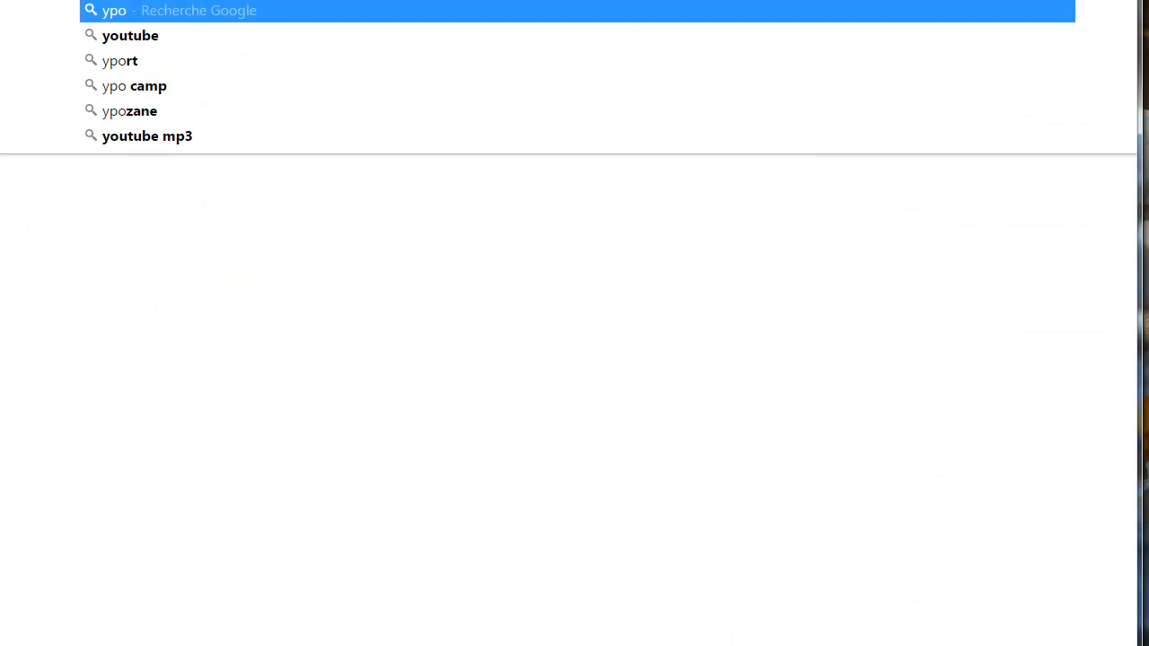
{"action": "left_click", "coordinate": [136, 30]}
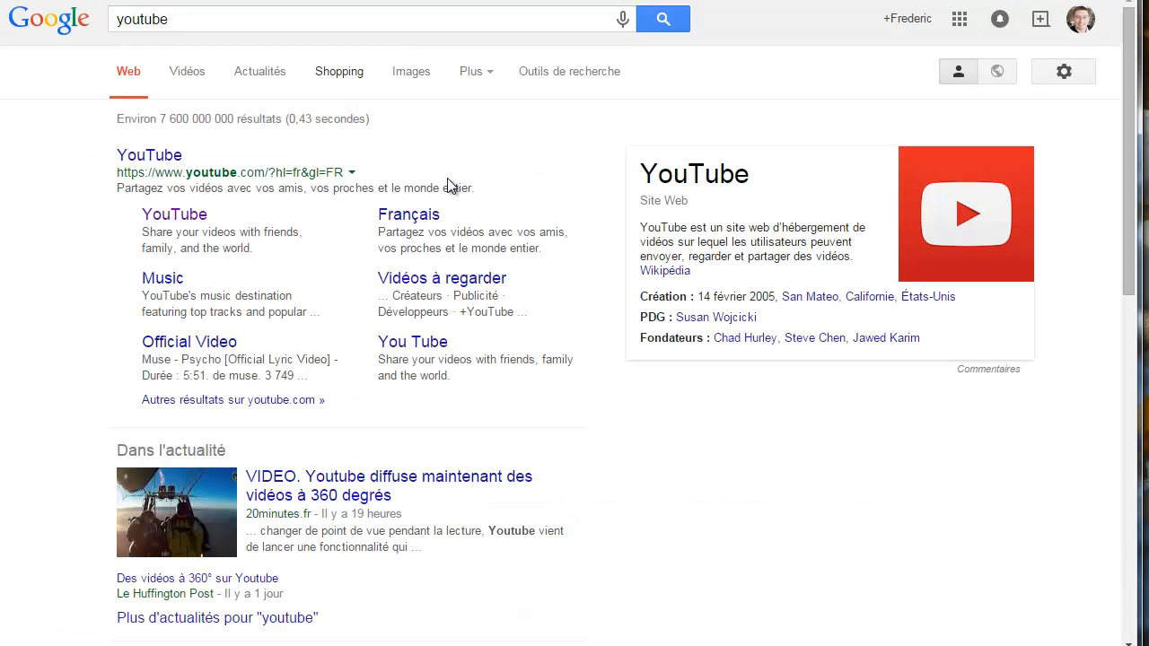
{"action": "left_click", "coordinate": [154, 158]}
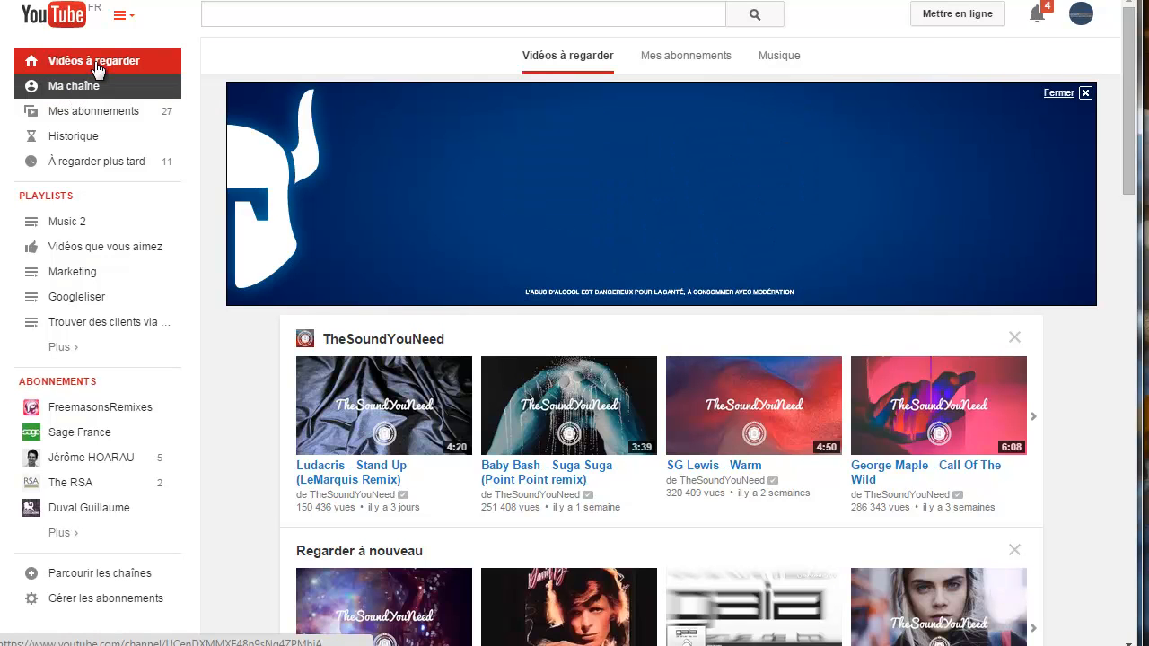
{"action": "left_click", "coordinate": [96, 76]}
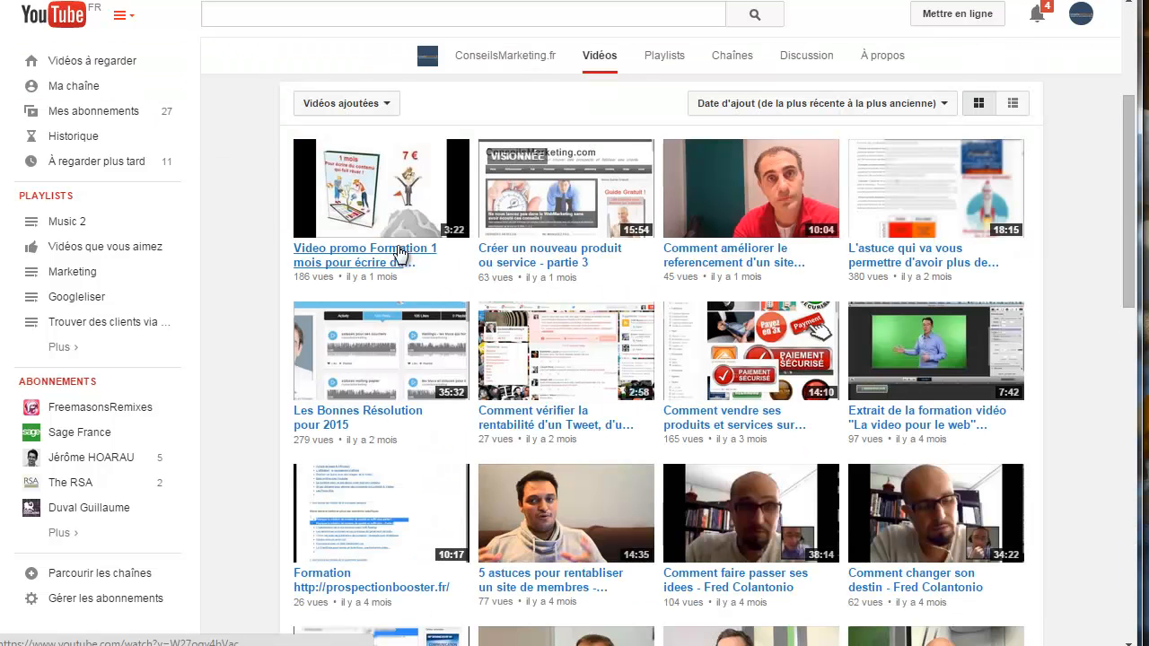
{"action": "right_click", "coordinate": [384, 251]}
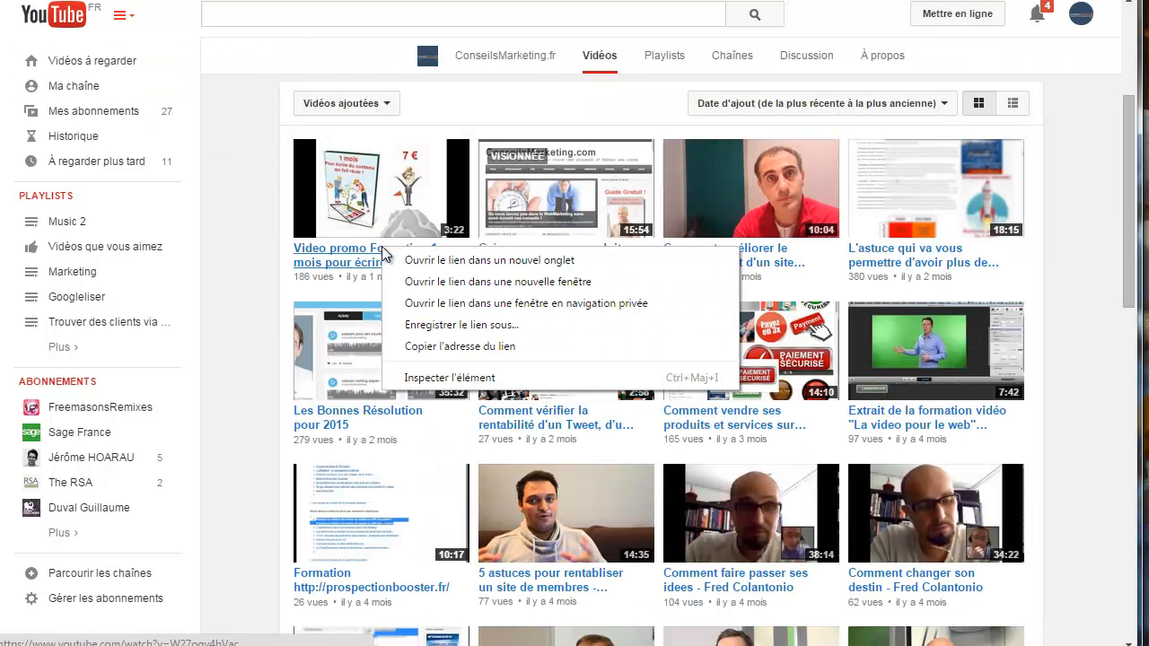
{"action": "left_click", "coordinate": [468, 339]}
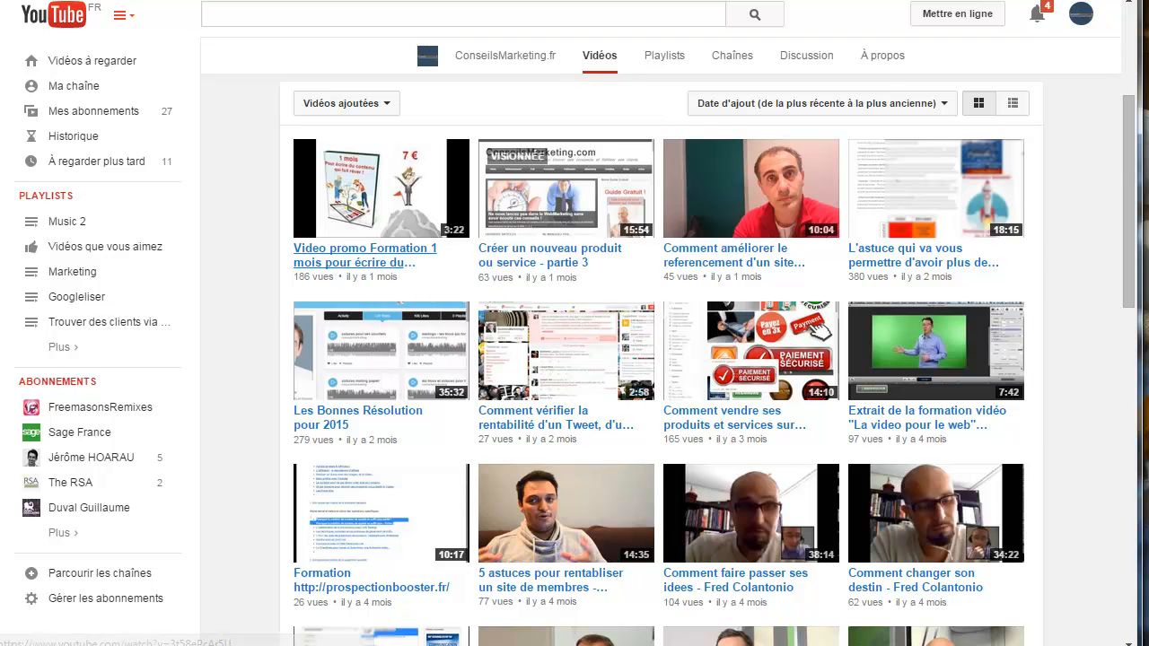
{"action": "key", "text": "alt+Tab"}
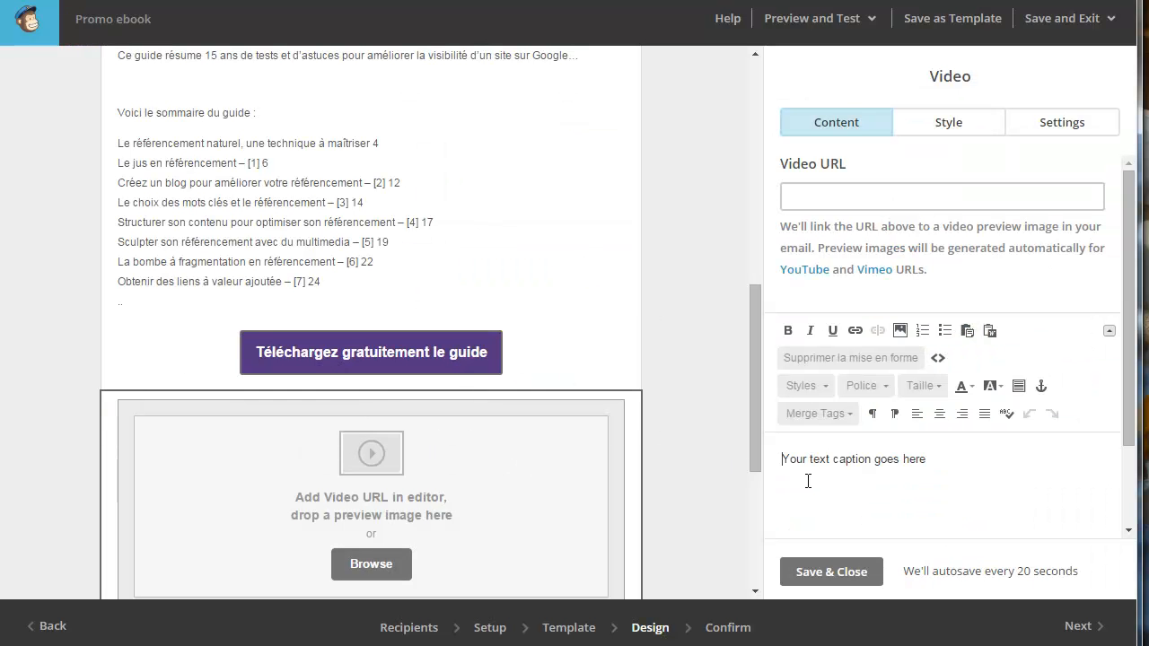
Set the Video block's URL to the copied YouTube promo video and caption it 'video exclu'
{"action": "left_click", "coordinate": [851, 188]}
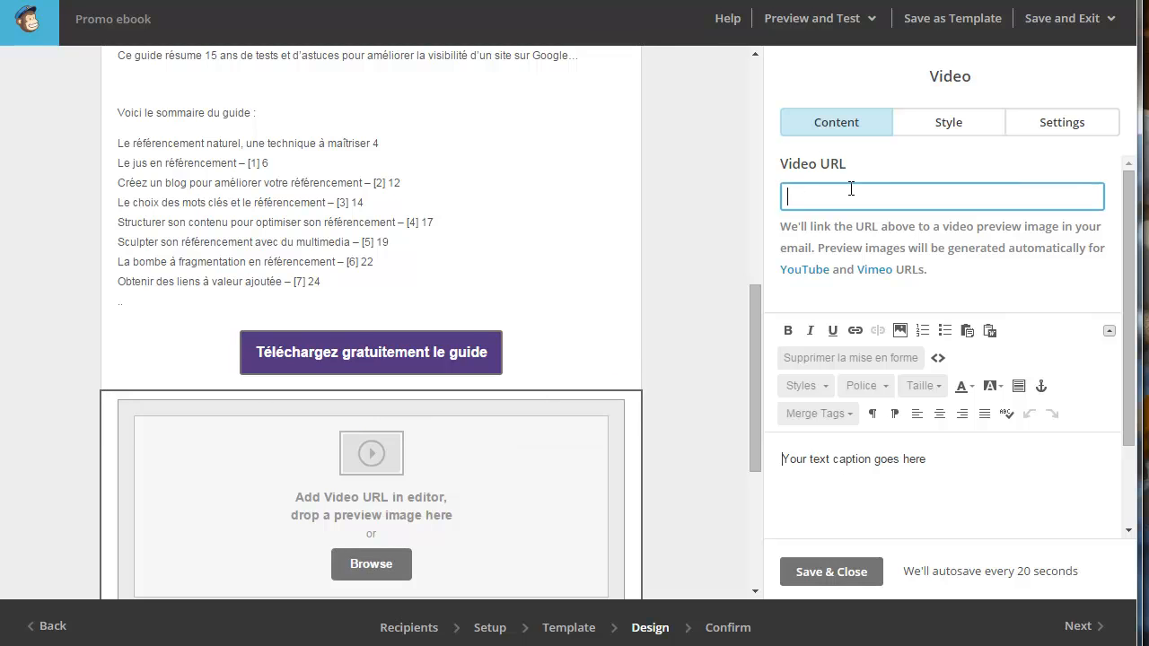
{"action": "type", "text": "https://www.youtube.com/watch?v=W27oqy4bVac"}
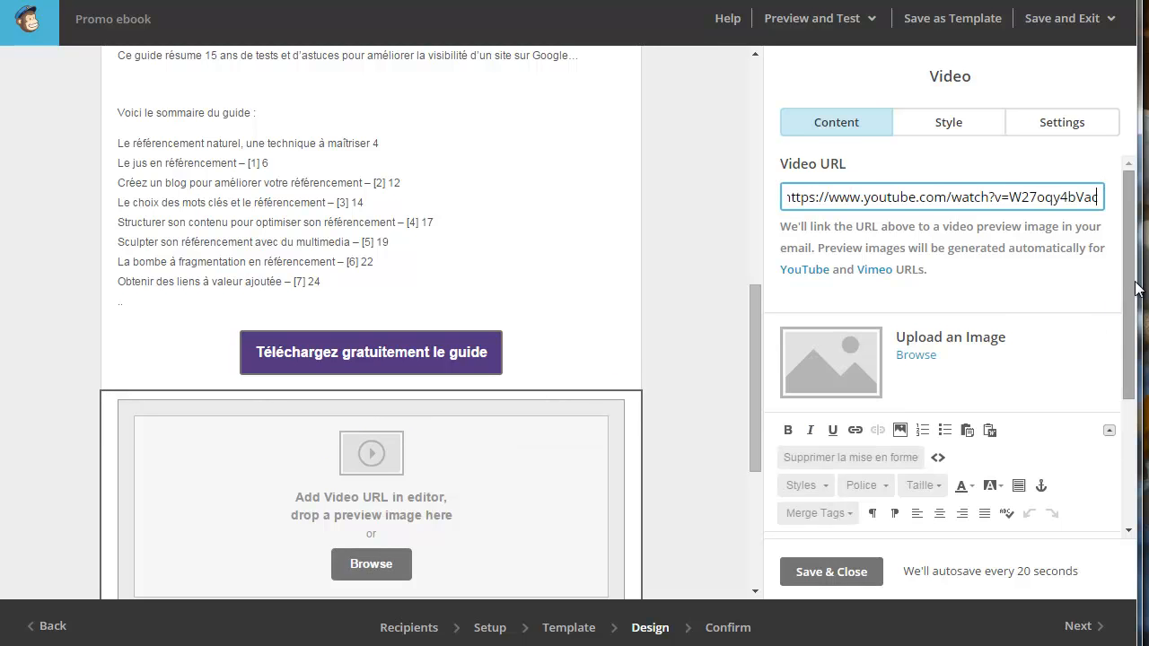
{"action": "left_click_drag", "start_coordinate": [1131, 287], "coordinate": [1122, 361]}
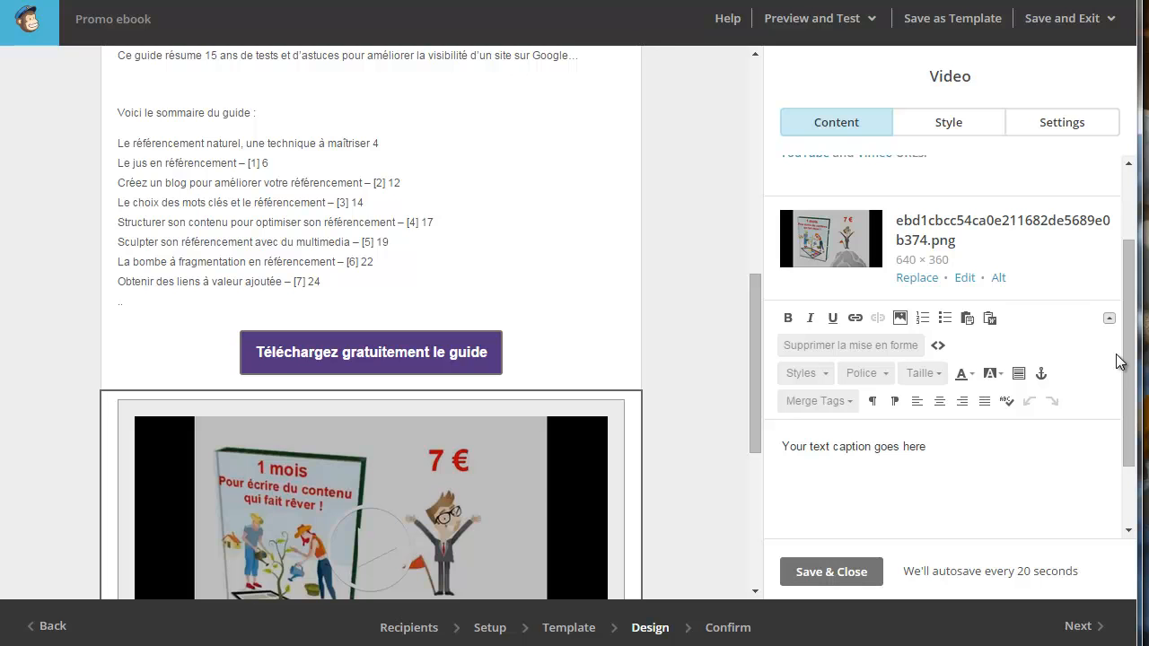
{"action": "left_click_drag", "start_coordinate": [938, 446], "coordinate": [754, 443]}
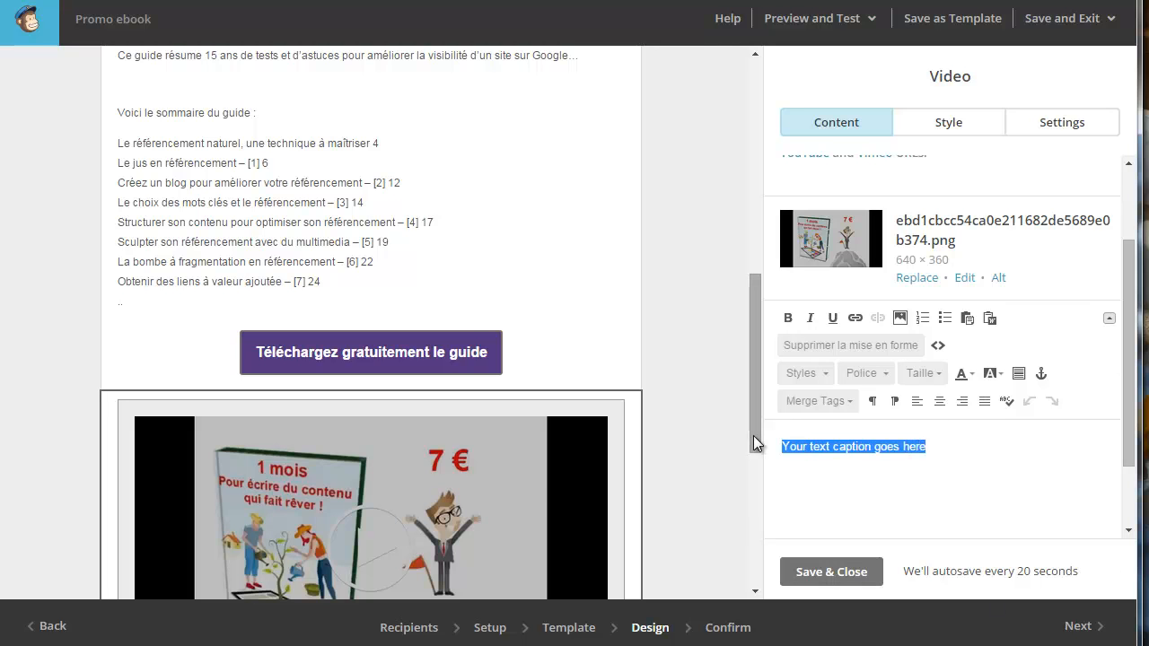
{"action": "type", "text": "video e"}
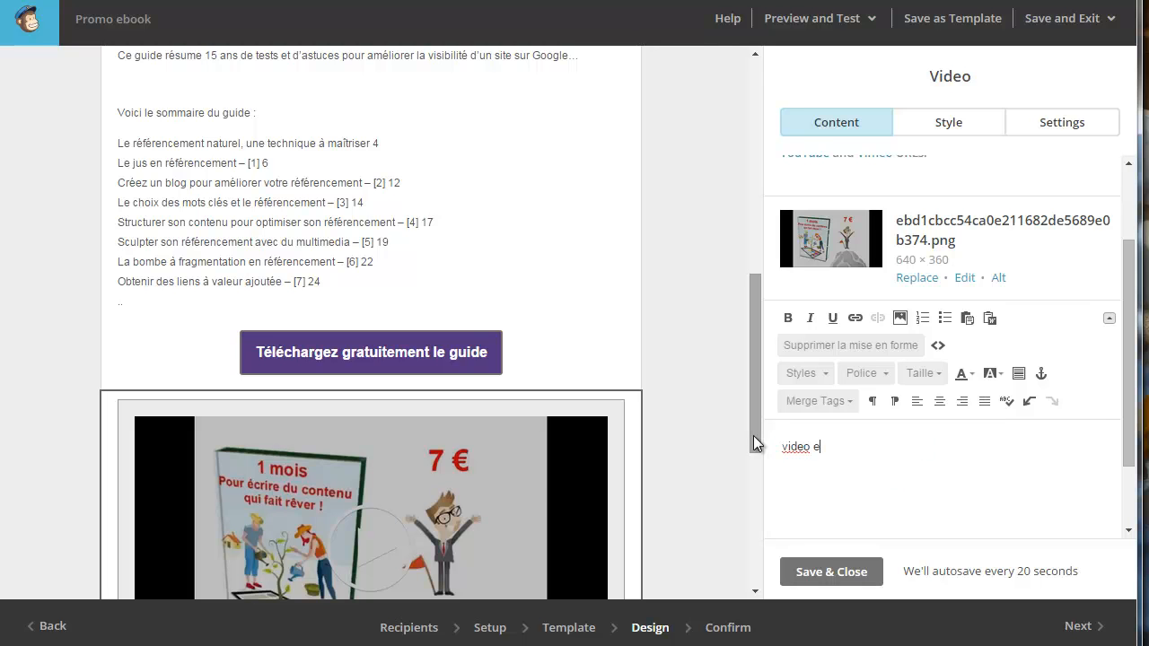
{"action": "type", "text": "xclu"}
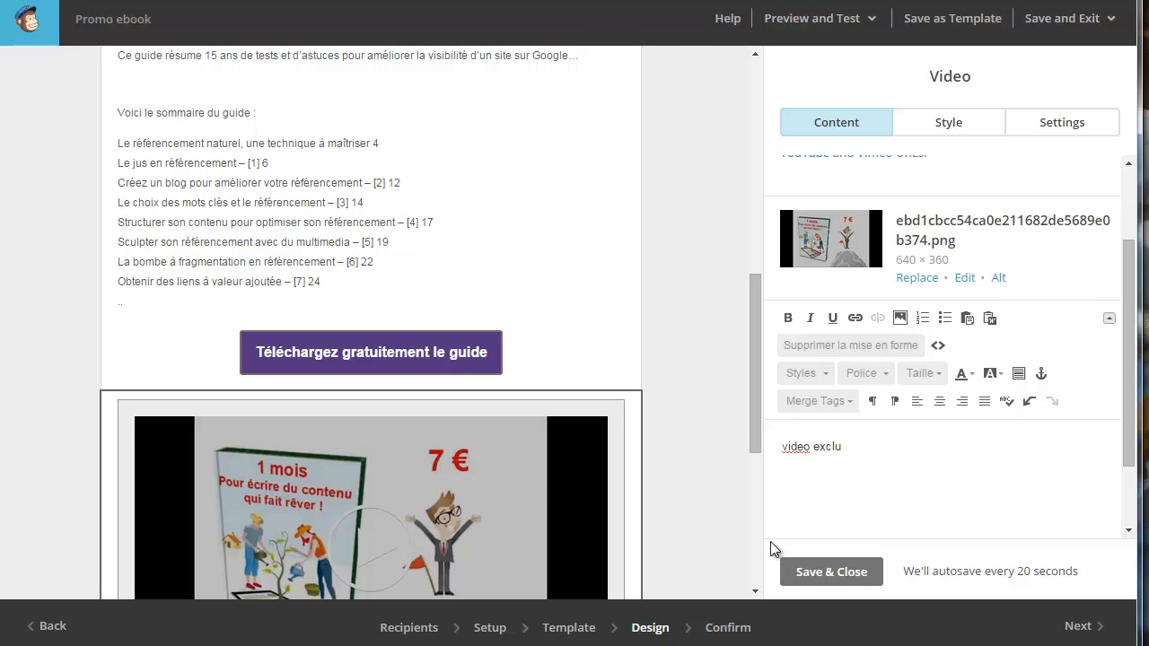
{"action": "left_click", "coordinate": [835, 575]}
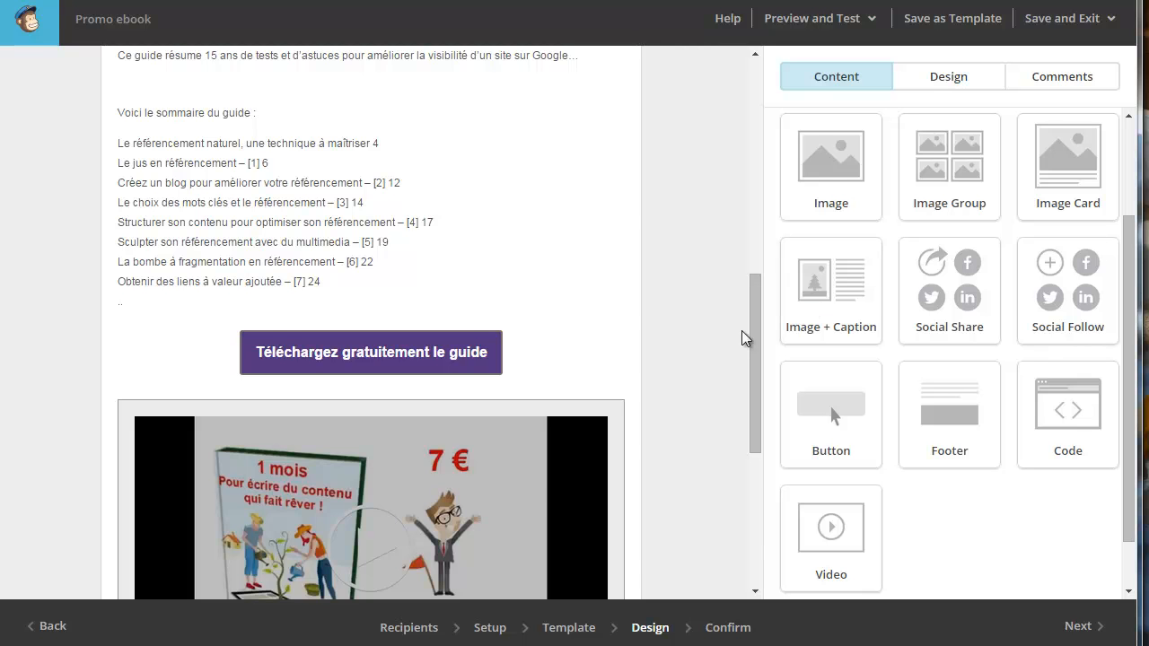
{"action": "left_click_drag", "start_coordinate": [754, 338], "coordinate": [631, 435]}
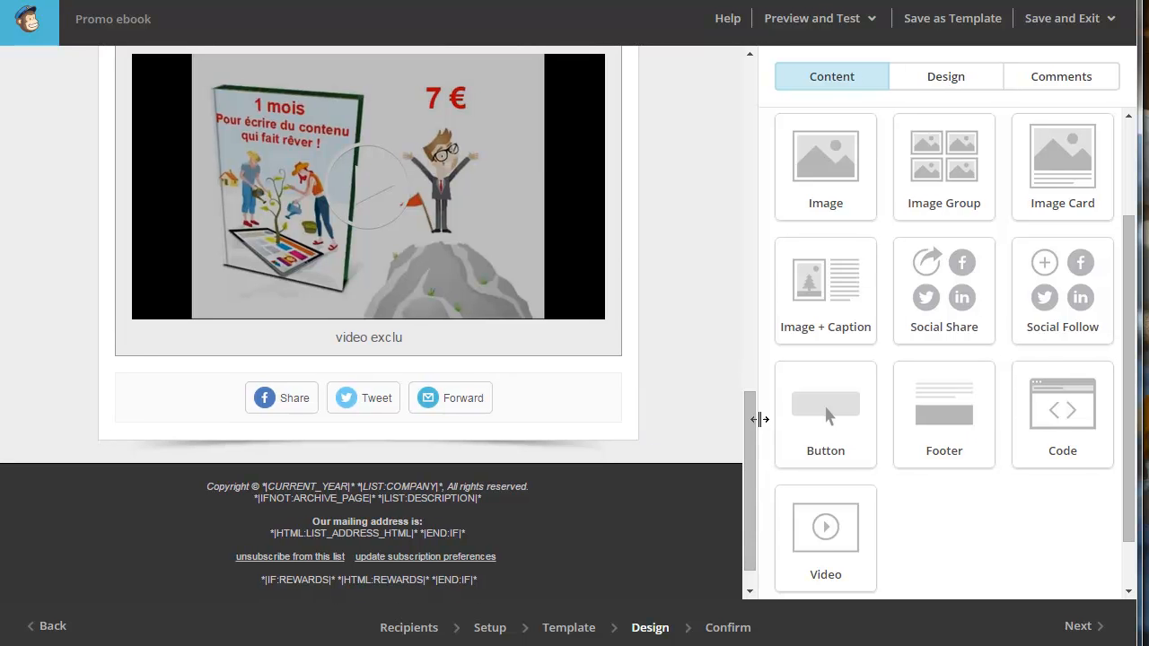
{"action": "left_click_drag", "start_coordinate": [749, 441], "coordinate": [782, 71]}
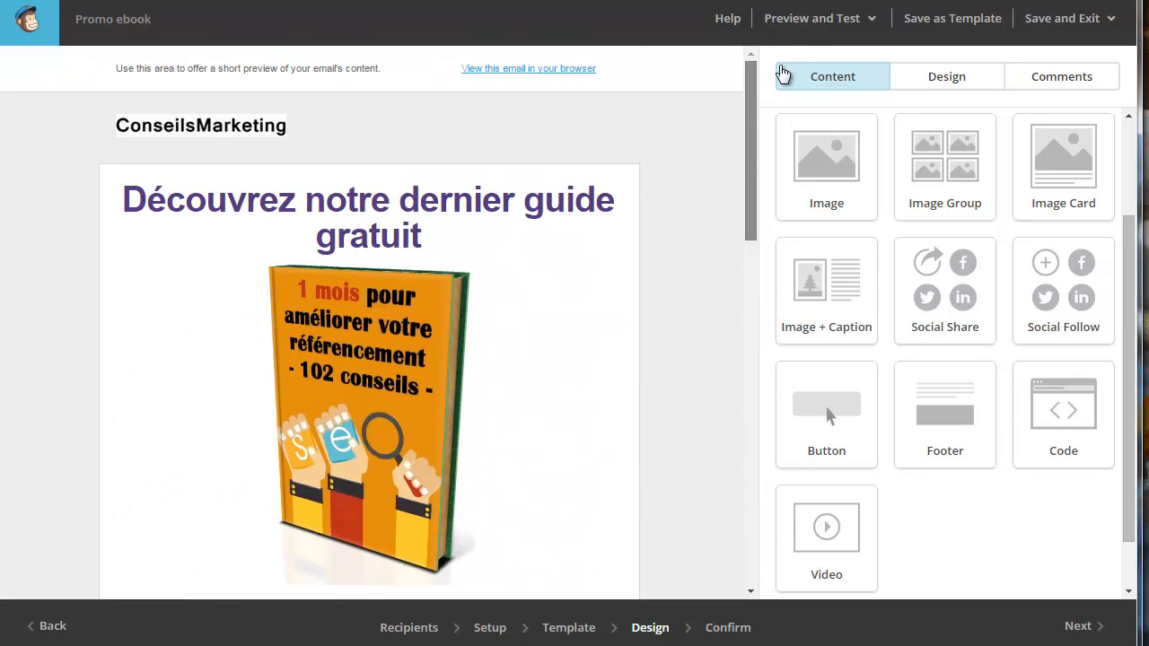
{"action": "left_click", "coordinate": [803, 20]}
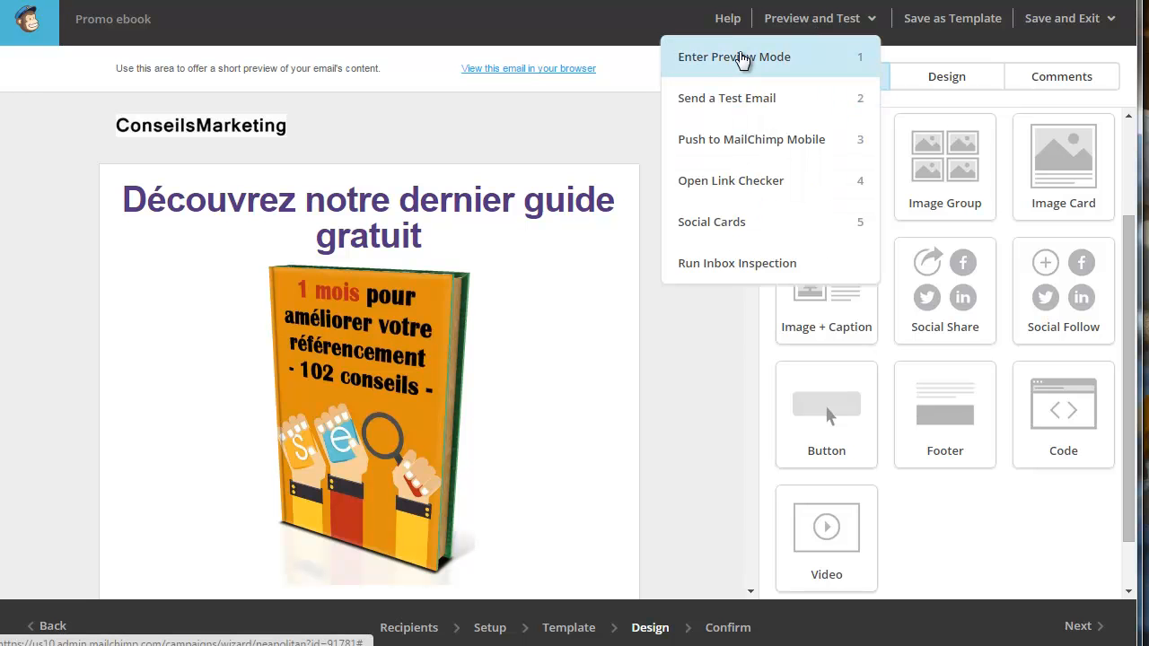
{"action": "left_click", "coordinate": [741, 58]}
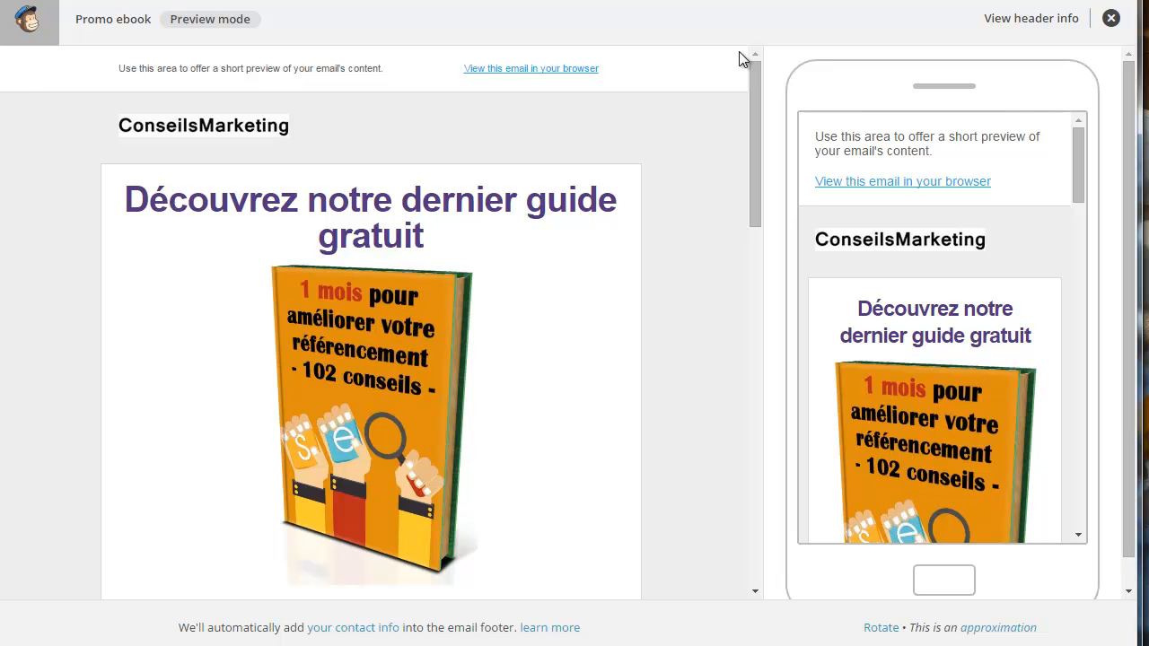
{"action": "left_click_drag", "start_coordinate": [757, 68], "coordinate": [723, 197]}
{"action": "scroll", "coordinate": [718, 269], "scroll_direction": "down", "scroll_amount": 5}
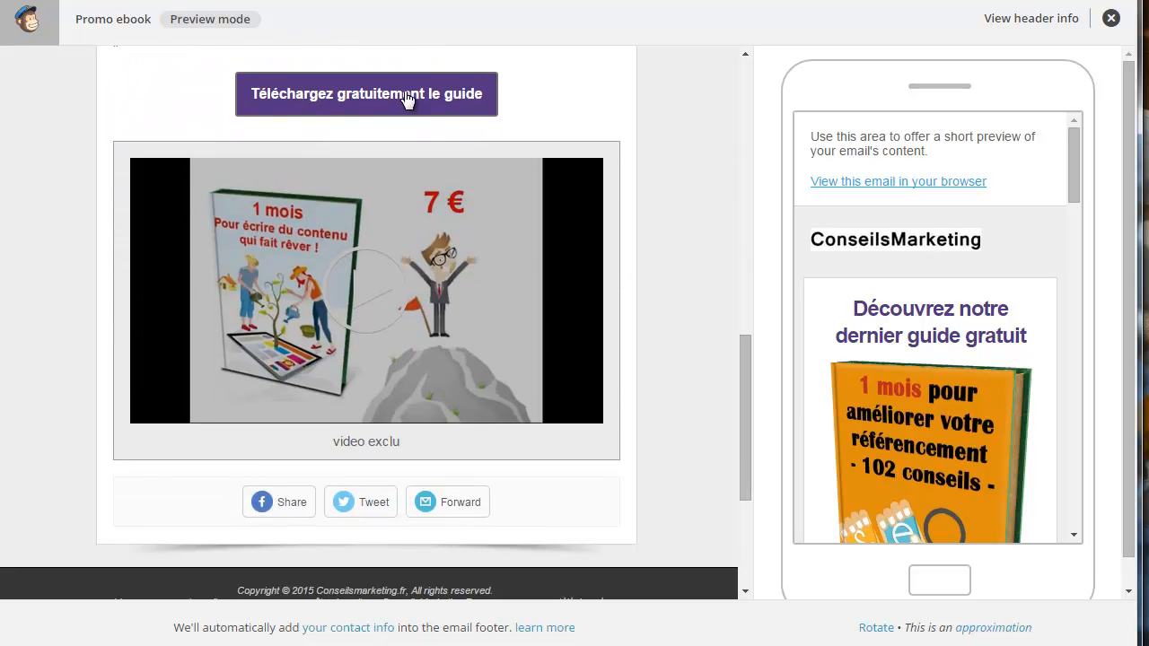
{"action": "left_click", "coordinate": [406, 100]}
{"action": "left_click_drag", "start_coordinate": [743, 429], "coordinate": [745, 523]}
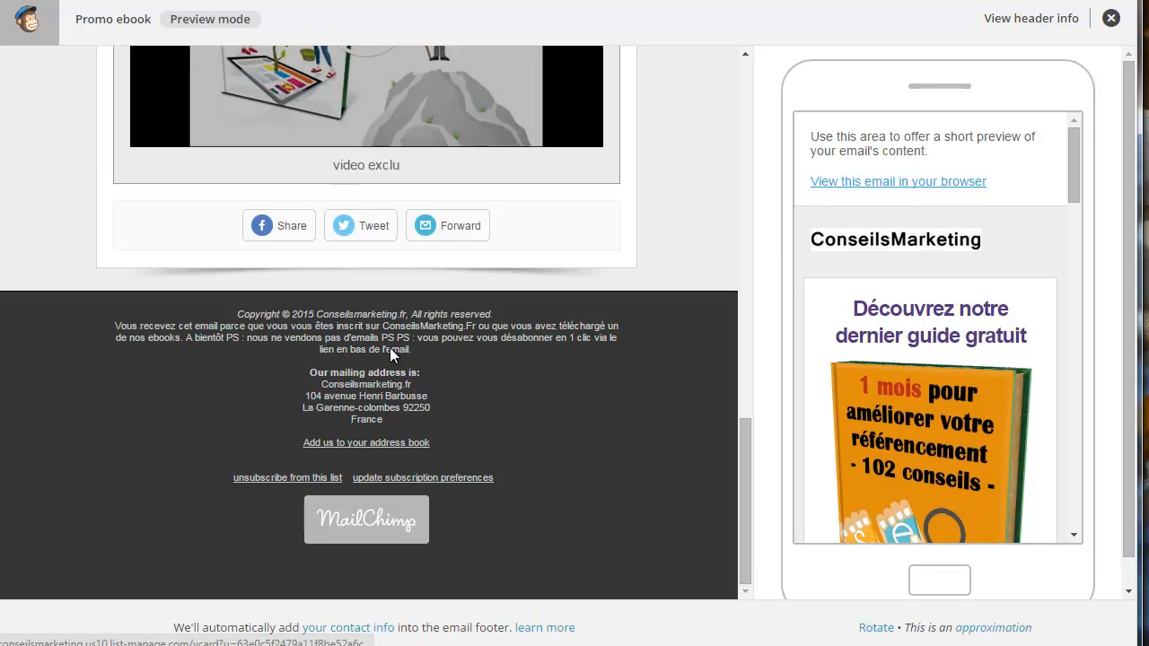
{"action": "left_click_drag", "start_coordinate": [1078, 136], "coordinate": [1080, 26]}
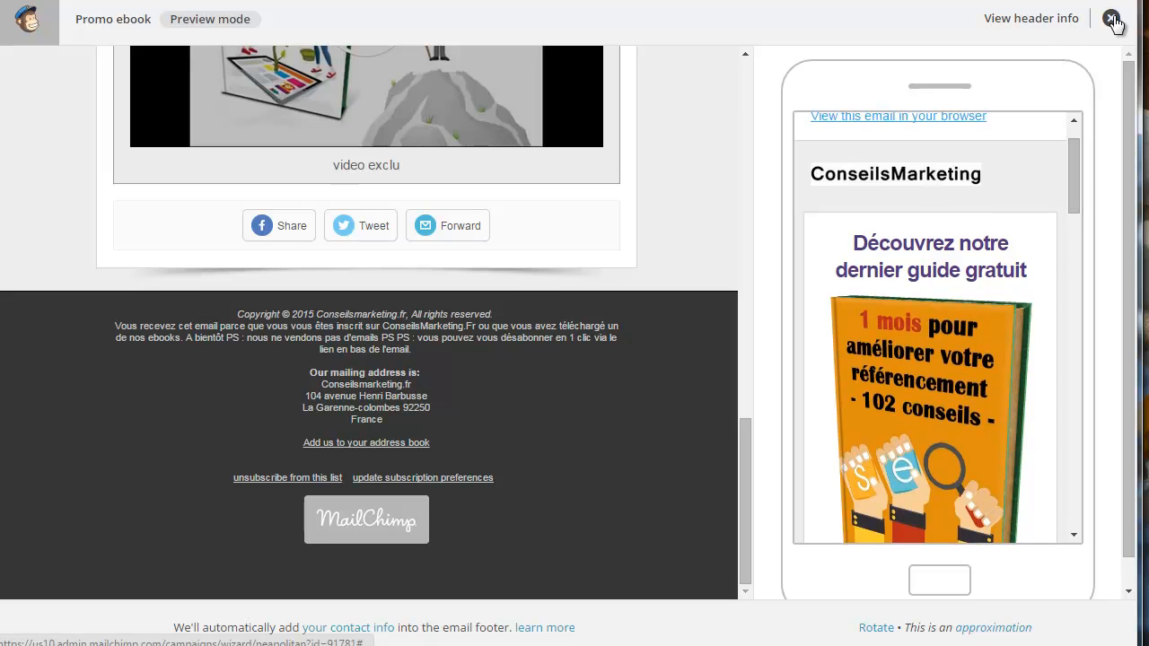
{"action": "left_click", "coordinate": [1112, 19]}
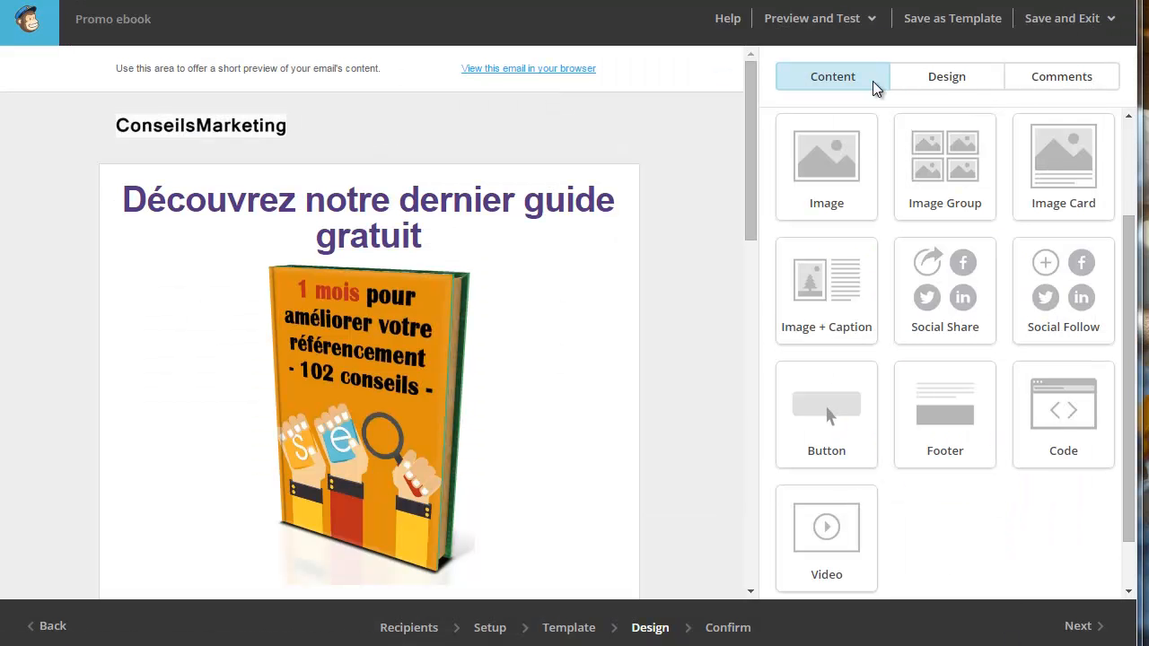
Send a test of the Promo ebook email to your own autofilled address and dismiss the confirmation
{"action": "left_click", "coordinate": [871, 23]}
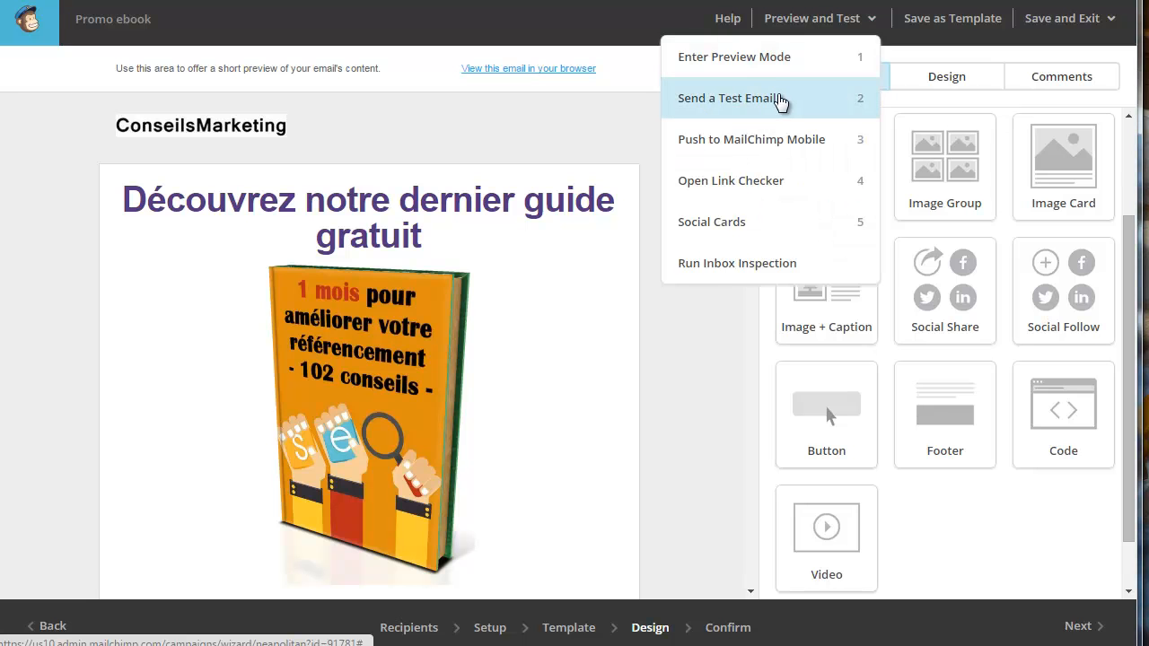
{"action": "left_click", "coordinate": [782, 99]}
{"action": "left_click", "coordinate": [466, 273]}
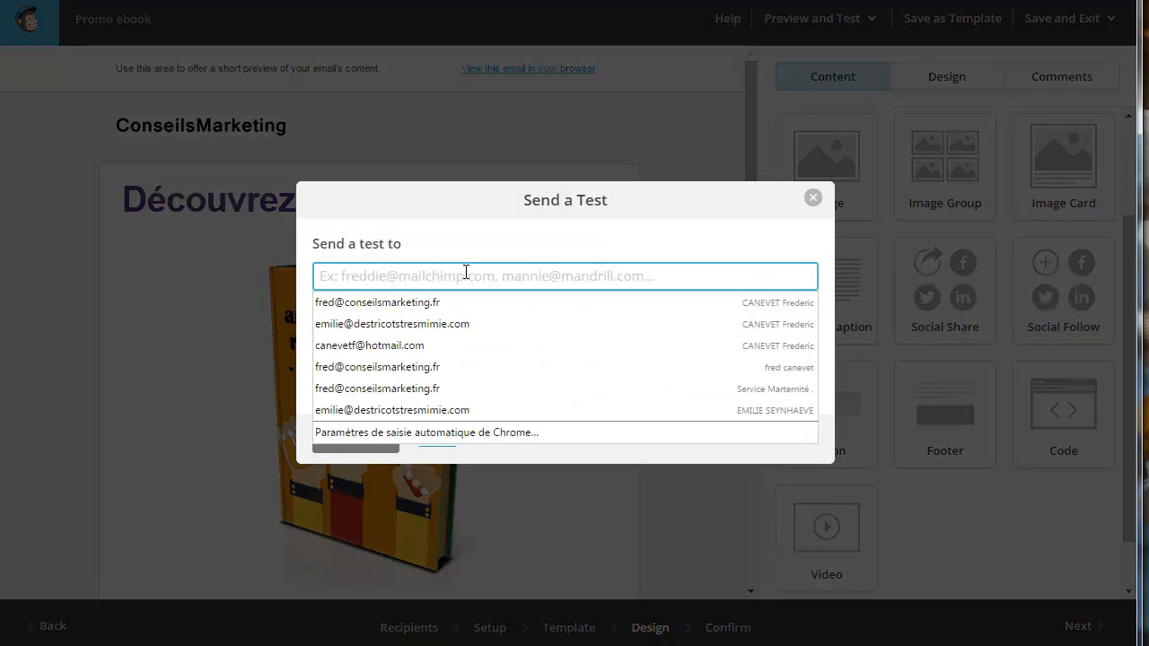
{"action": "left_click", "coordinate": [429, 302]}
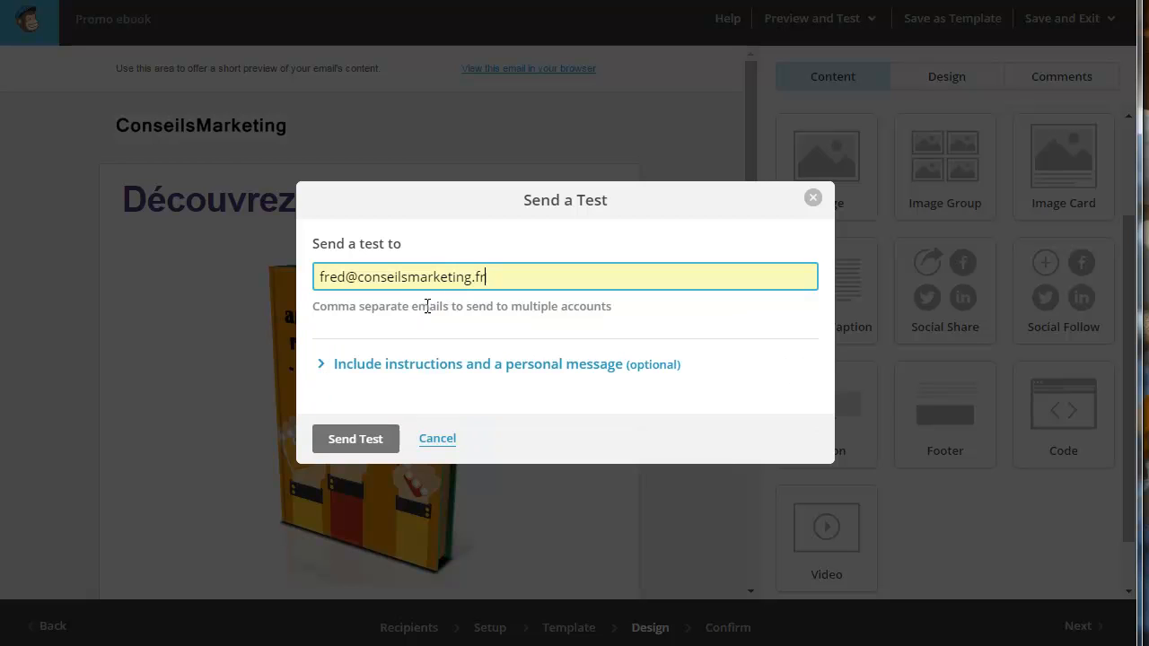
{"action": "left_click", "coordinate": [355, 439]}
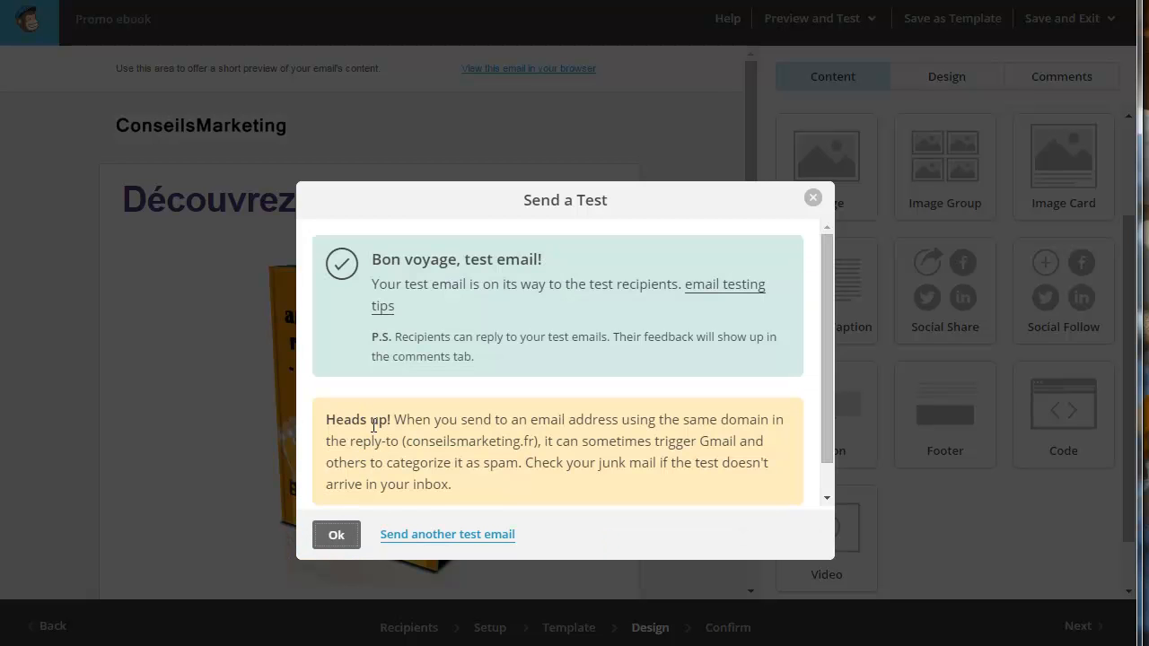
{"action": "left_click", "coordinate": [336, 533]}
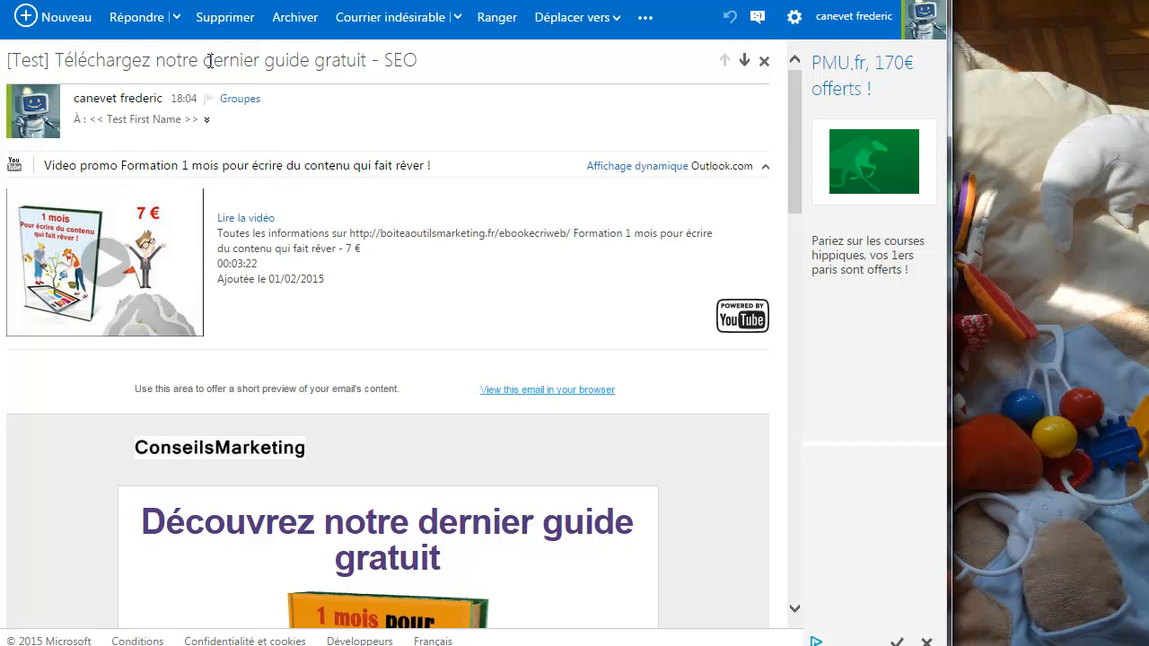
Review the received '[Test] Téléchargez notre dernier guide gratuit - SEO' email by scrolling through its content
{"action": "left_click_drag", "start_coordinate": [87, 57], "coordinate": [410, 63]}
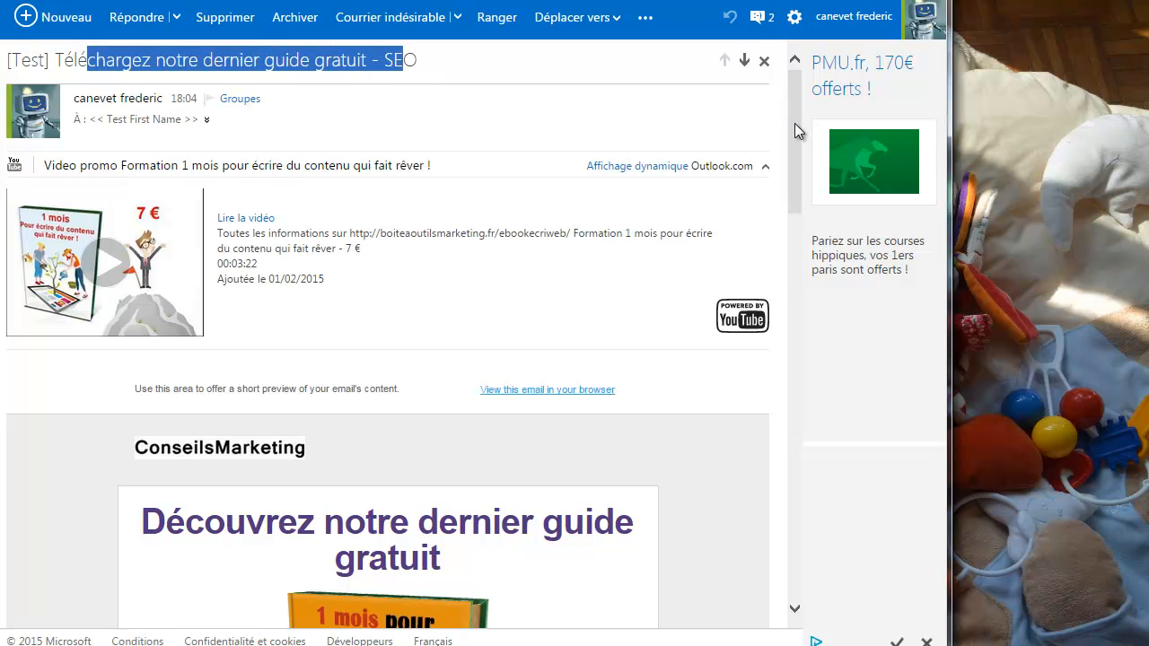
{"action": "scroll", "coordinate": [789, 138], "scroll_direction": "down", "scroll_amount": 2}
{"action": "scroll", "coordinate": [784, 162], "scroll_direction": "down", "scroll_amount": 5}
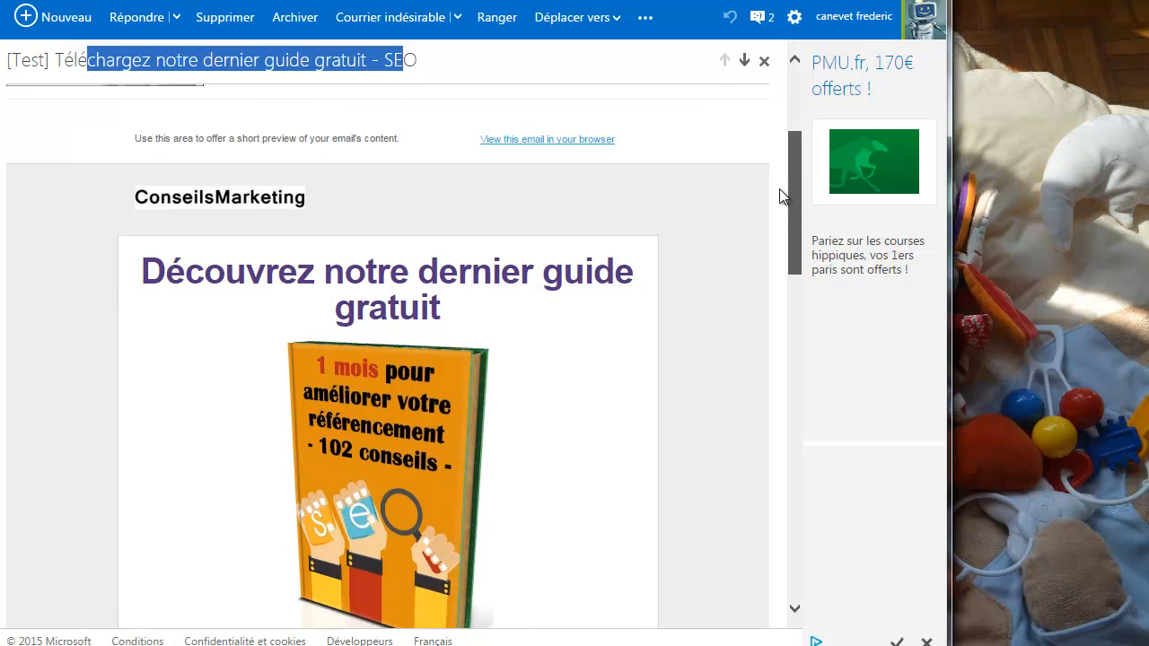
{"action": "scroll", "coordinate": [771, 243], "scroll_direction": "down", "scroll_amount": 3}
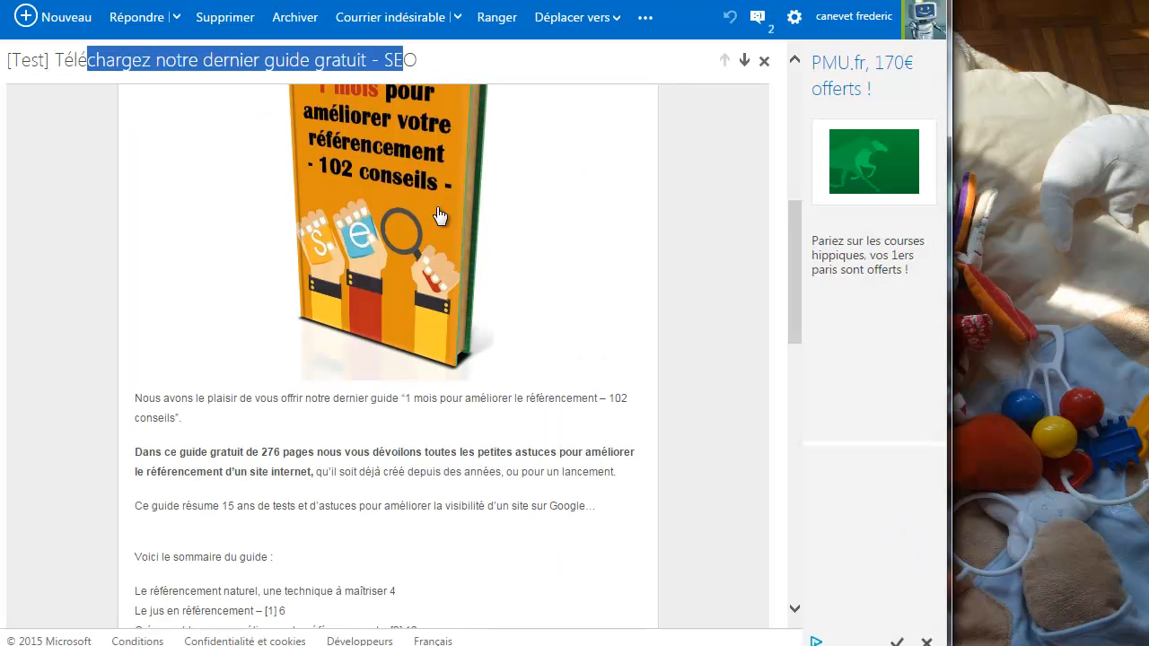
{"action": "left_click_drag", "start_coordinate": [798, 213], "coordinate": [791, 256]}
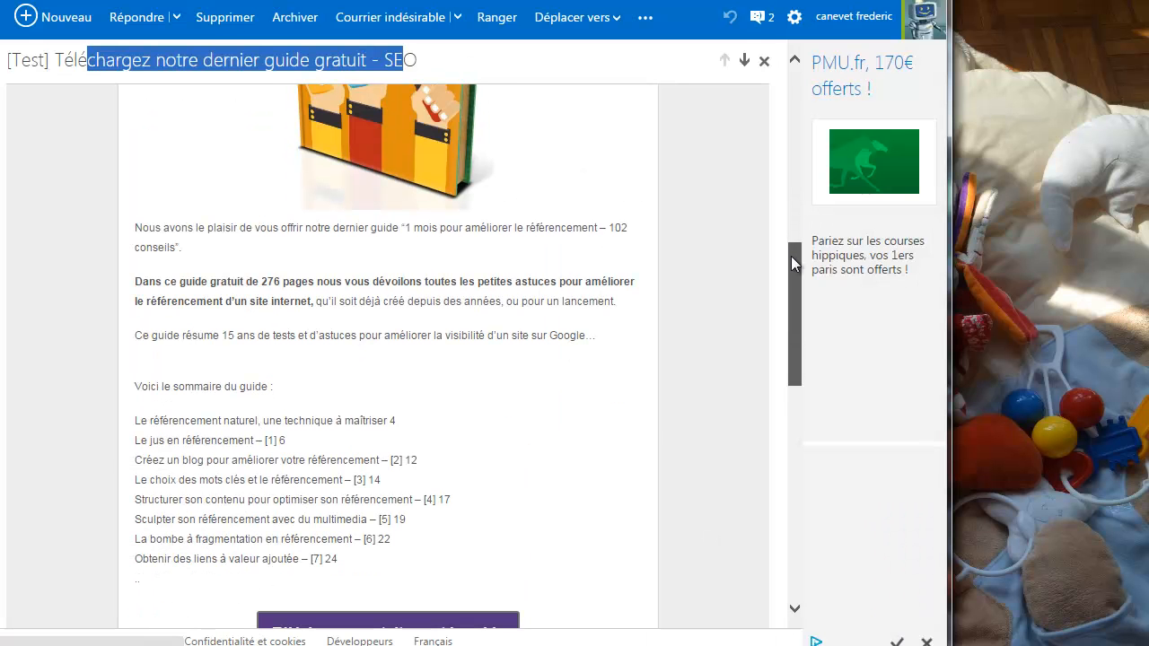
{"action": "left_click_drag", "start_coordinate": [794, 270], "coordinate": [792, 422]}
Check the download guide link, close that page, then open the 3:22 YouTube video from the email
{"action": "left_click", "coordinate": [416, 232]}
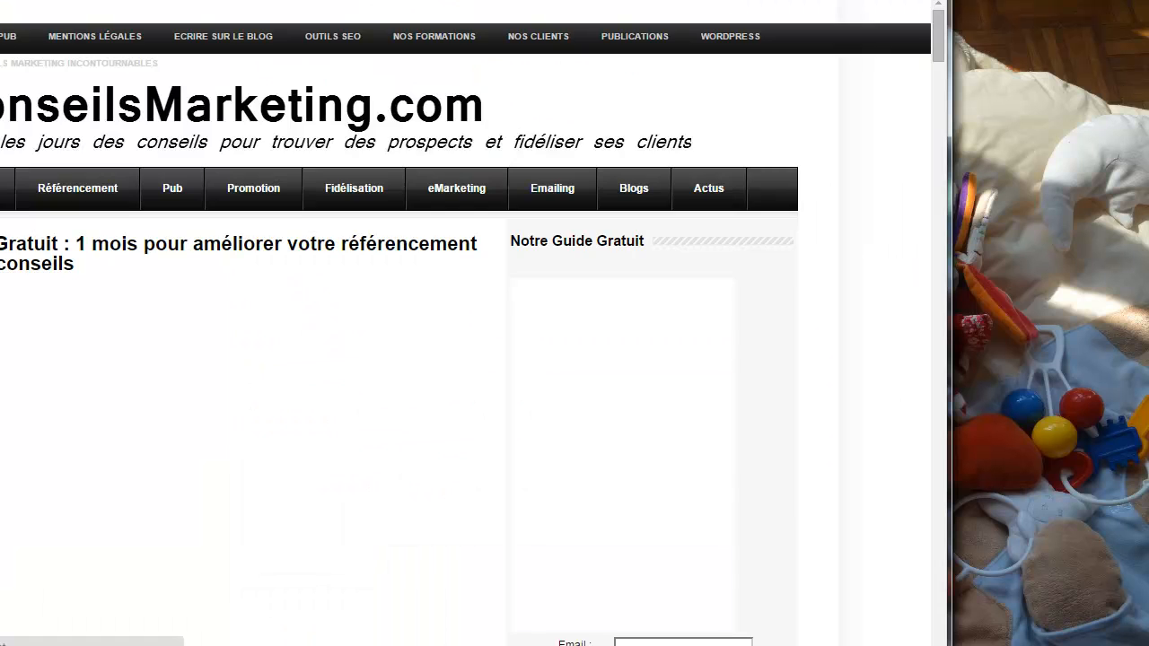
{"action": "key", "text": "ctrl+w"}
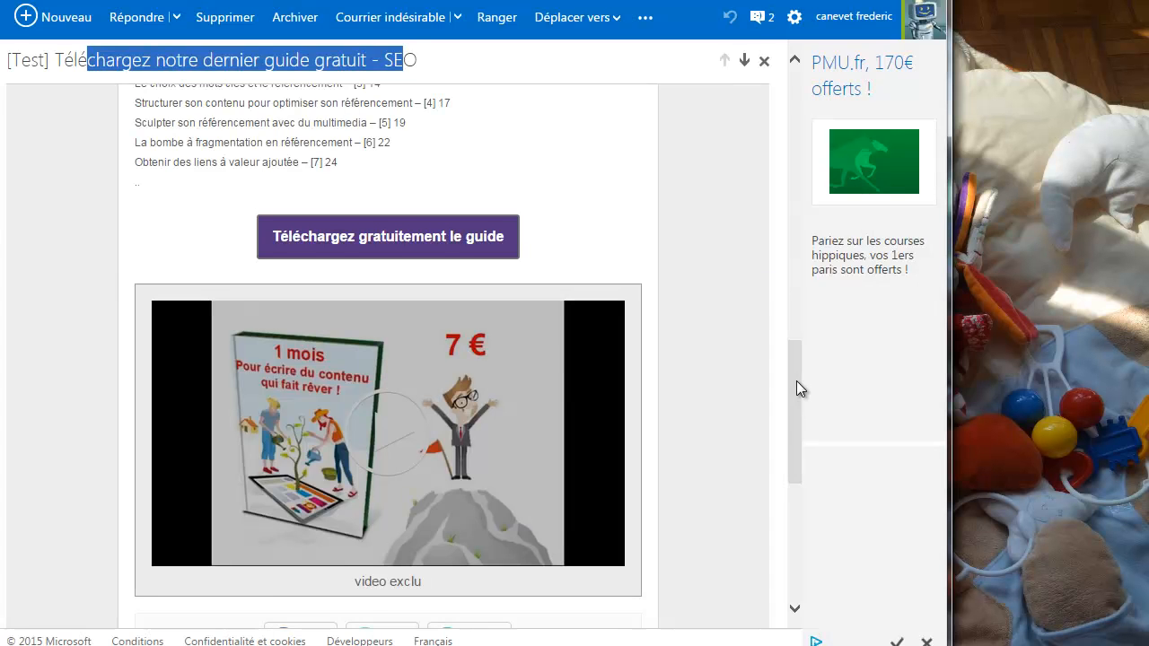
{"action": "left_click_drag", "start_coordinate": [796, 382], "coordinate": [788, 428]}
{"action": "left_click", "coordinate": [401, 269]}
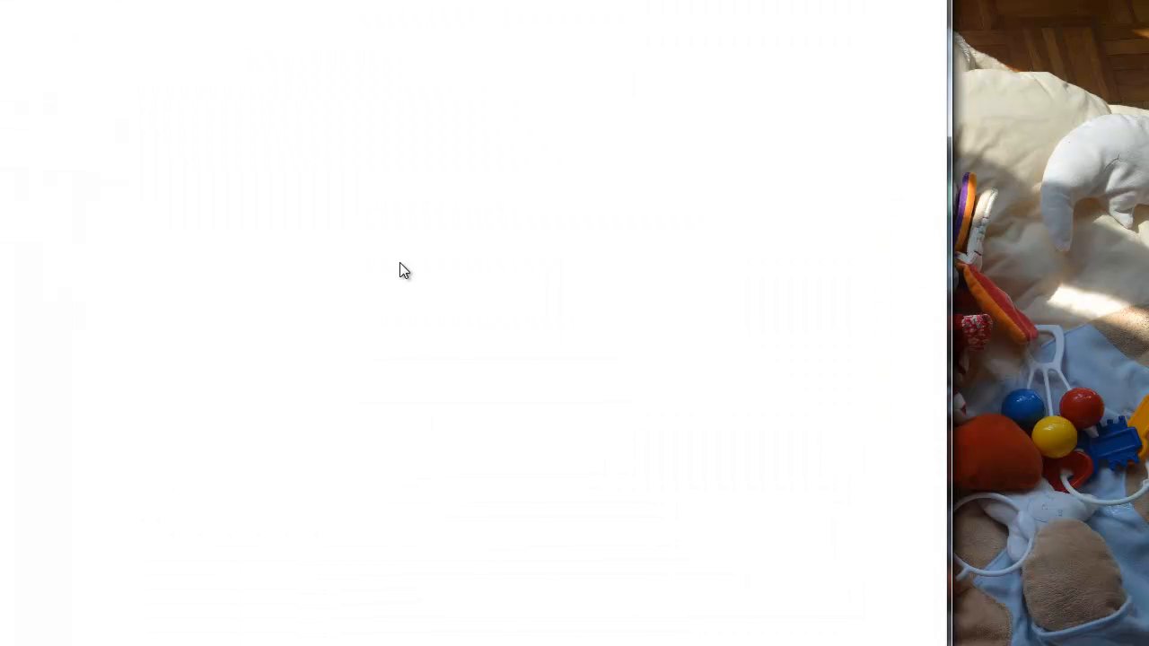
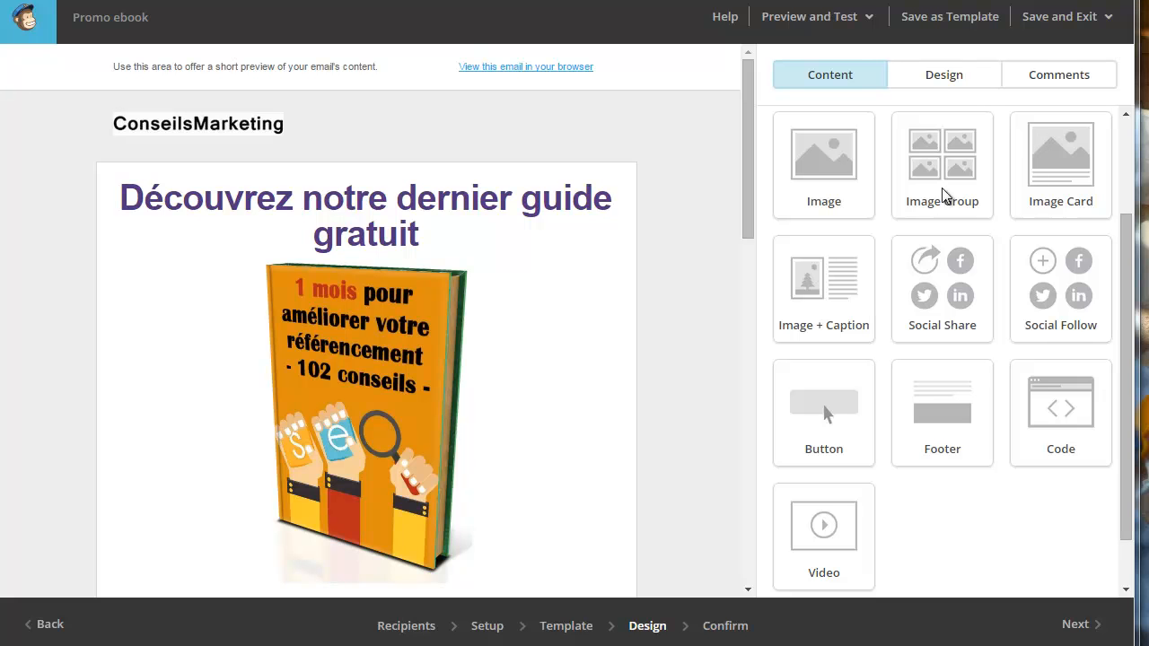
Run the link checker on the email and review the browser-view link's details
{"action": "left_click", "coordinate": [869, 29]}
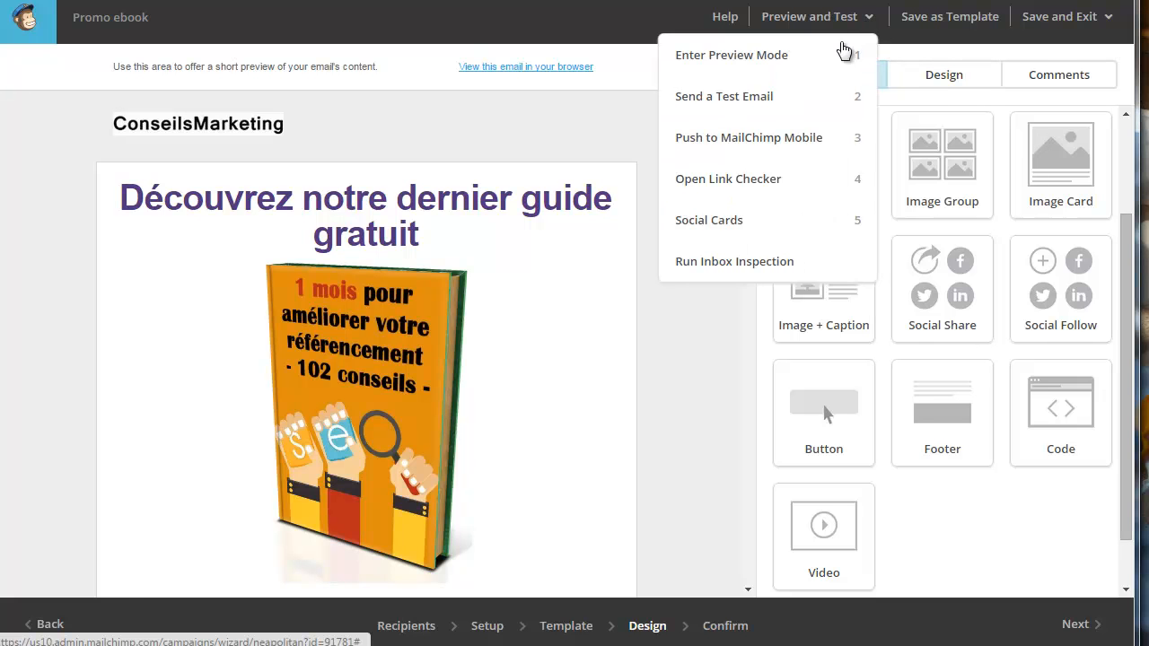
{"action": "left_click", "coordinate": [718, 178]}
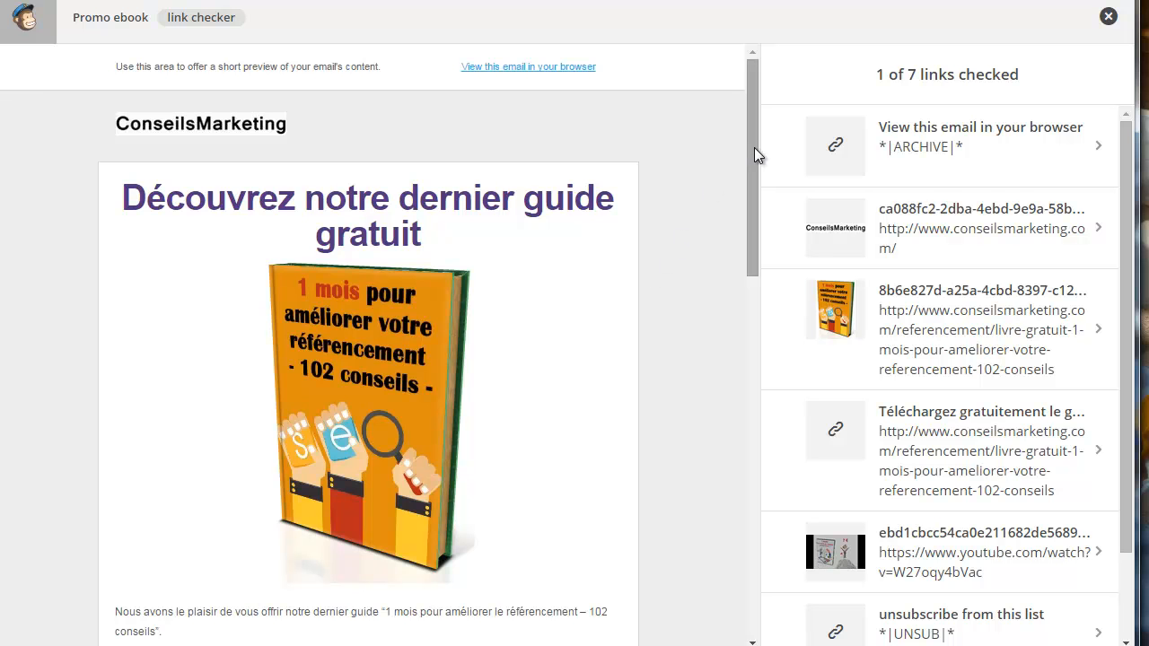
{"action": "left_click_drag", "start_coordinate": [751, 137], "coordinate": [542, 55]}
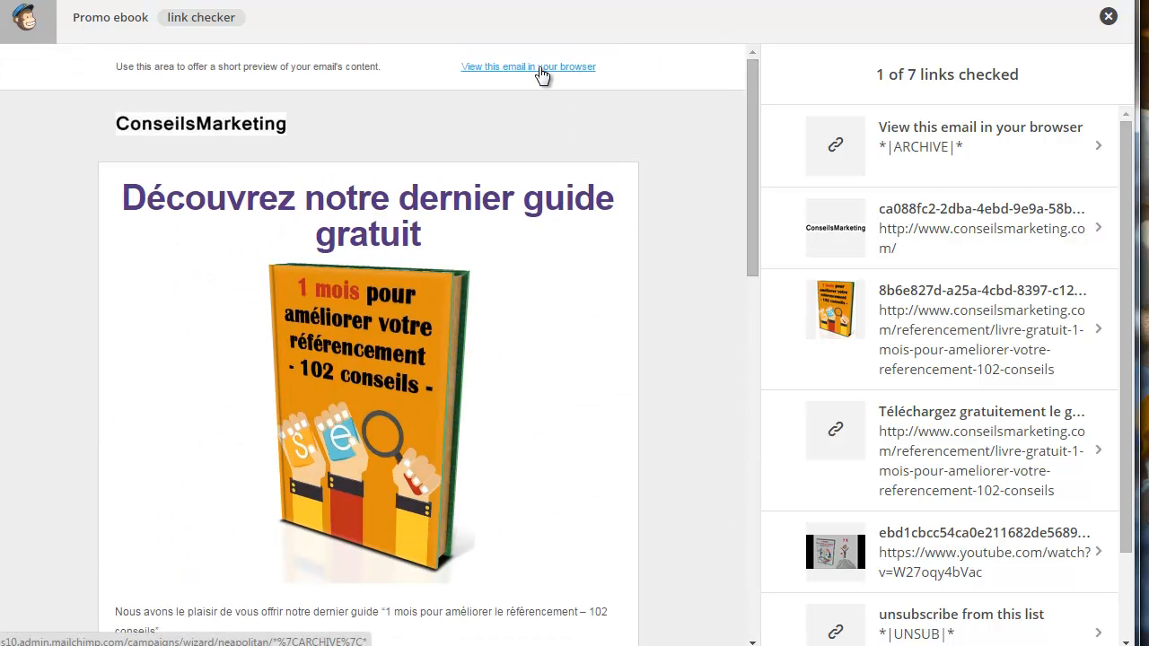
{"action": "mouse_move", "coordinate": [898, 152]}
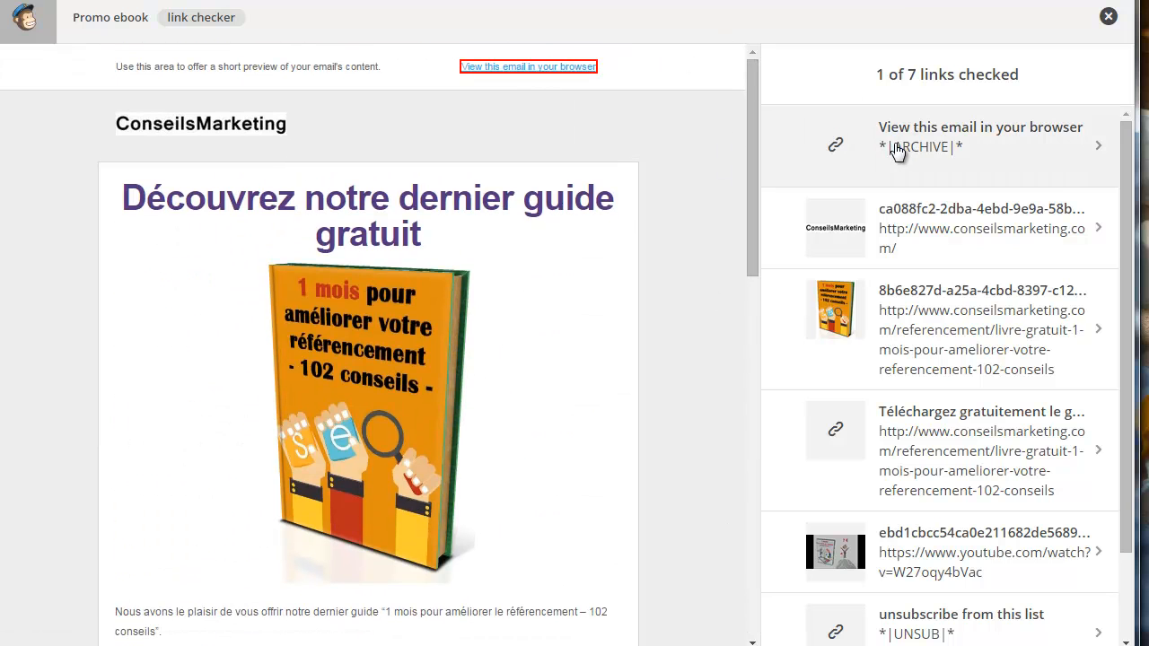
{"action": "mouse_move", "coordinate": [920, 250]}
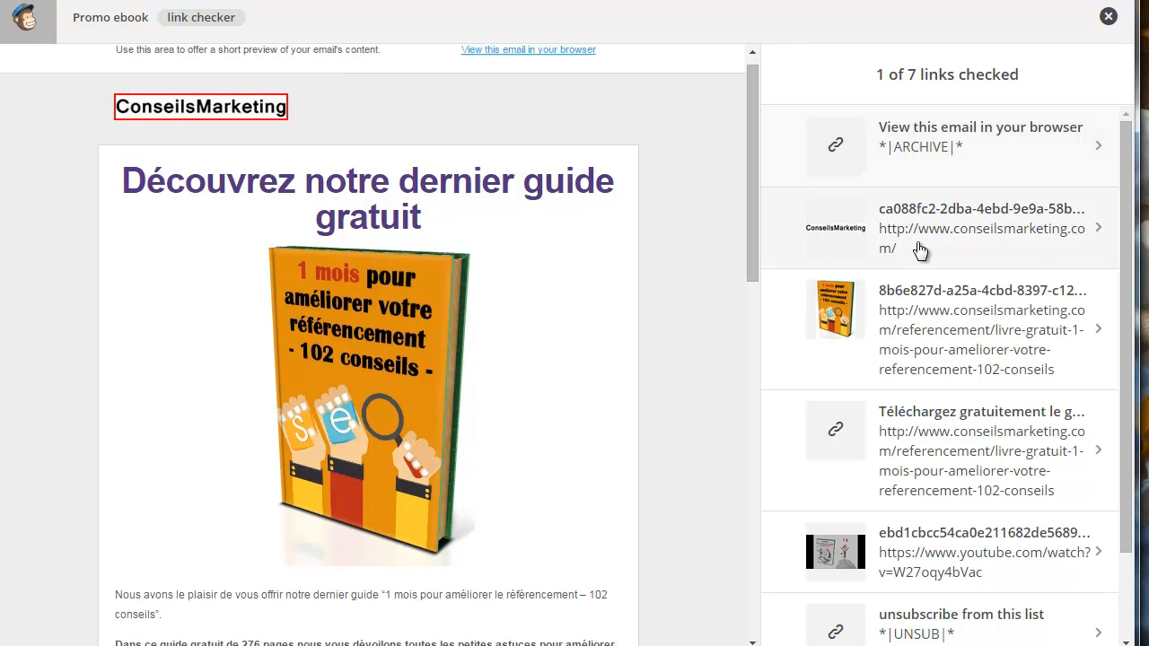
{"action": "mouse_move", "coordinate": [943, 471]}
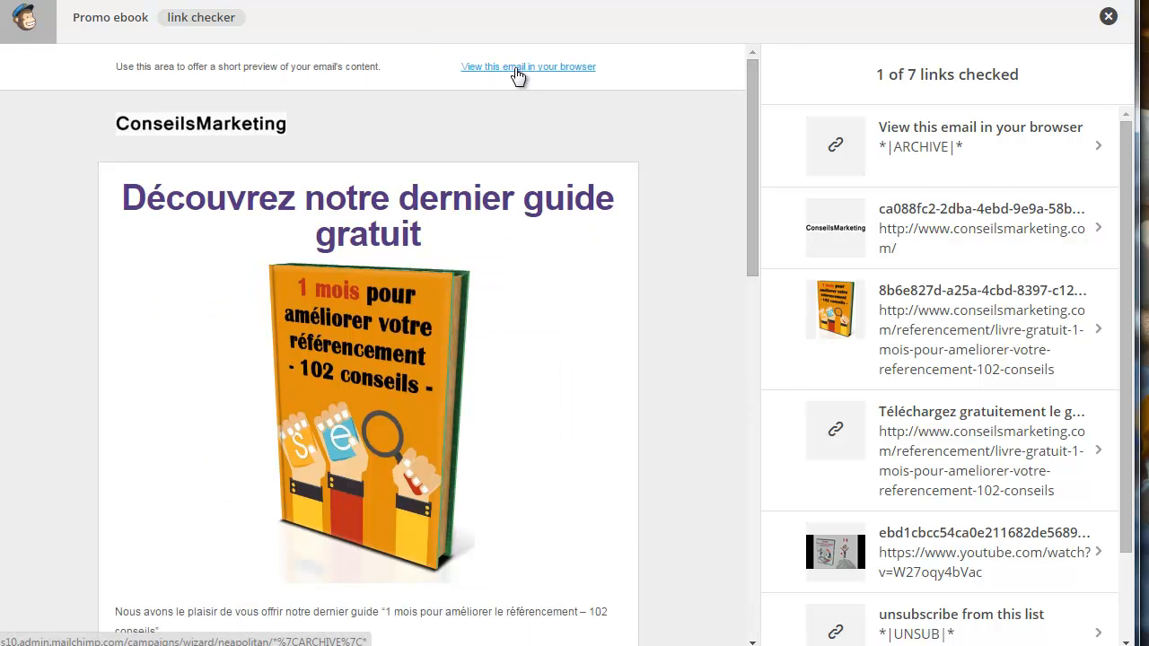
{"action": "left_click", "coordinate": [517, 72]}
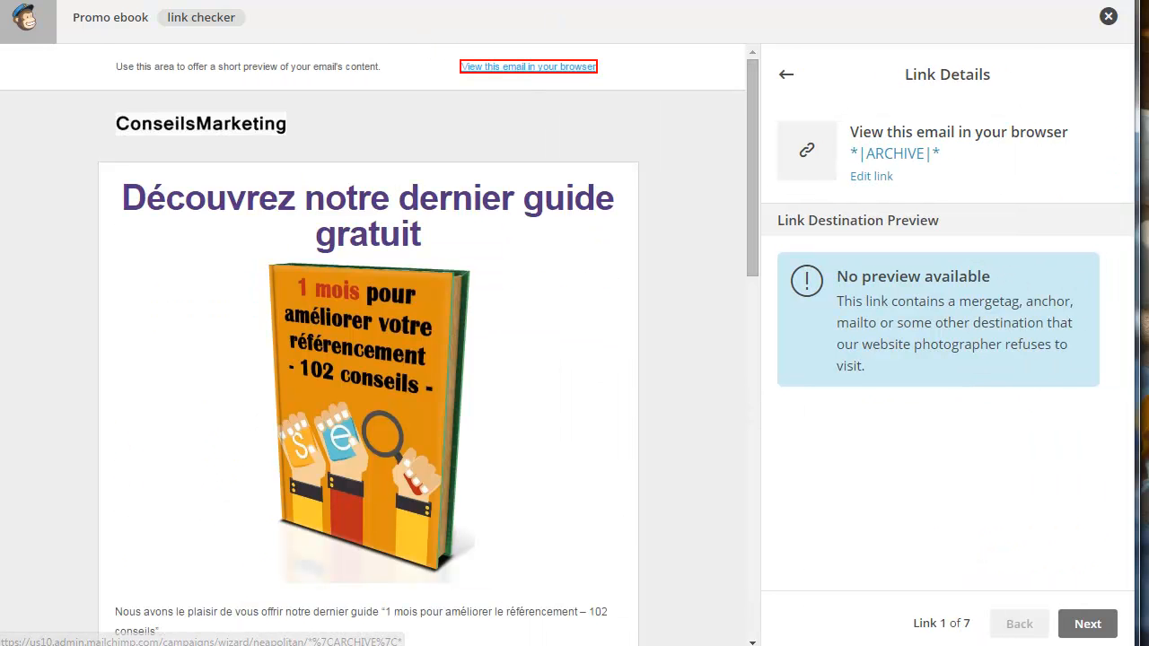
{"action": "left_click", "coordinate": [1109, 20]}
{"action": "left_click", "coordinate": [1109, 18]}
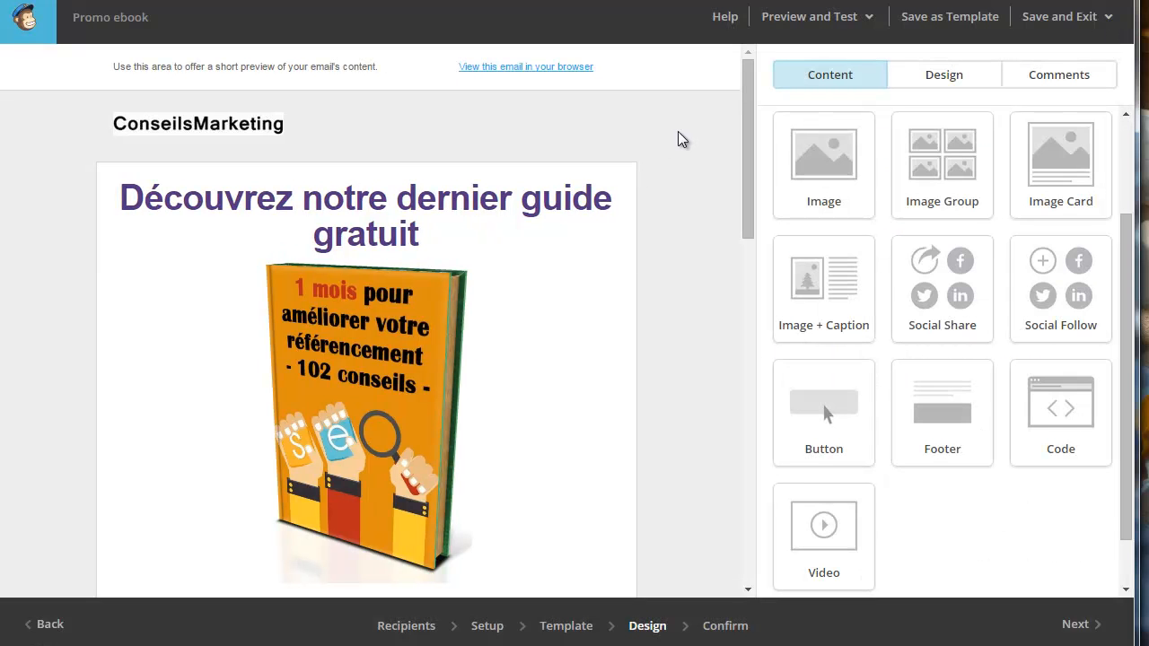
Save the design as a template named Flyer promo and return to the campaign
{"action": "left_click", "coordinate": [944, 23]}
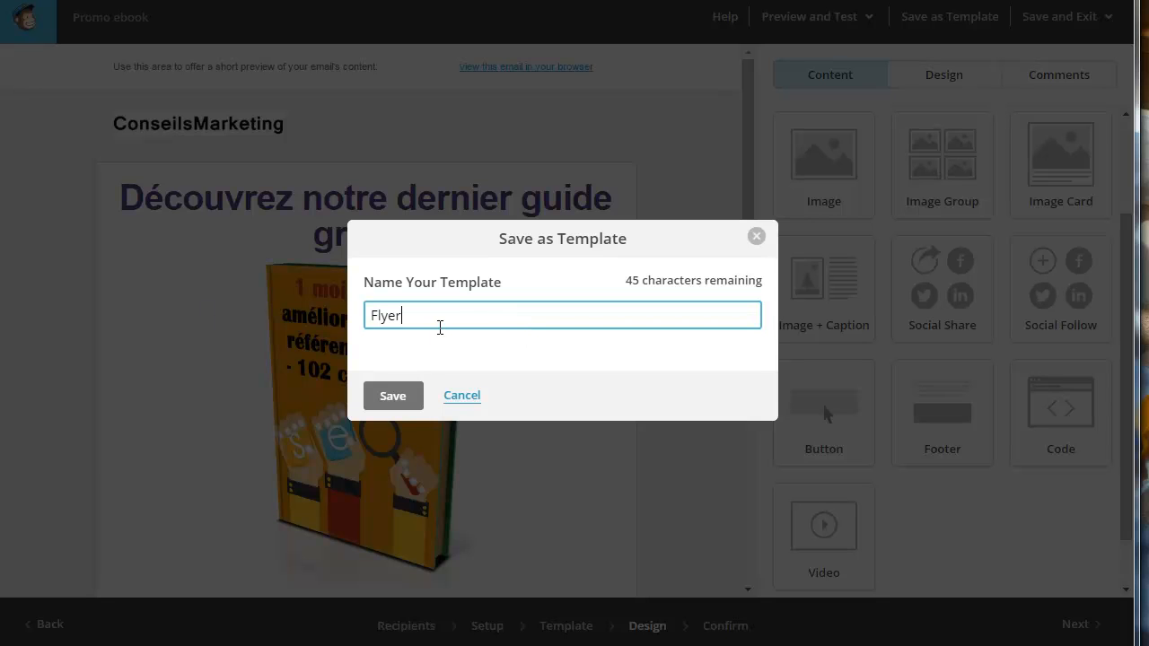
{"action": "type", "text": "promo"}
{"action": "left_click", "coordinate": [391, 396]}
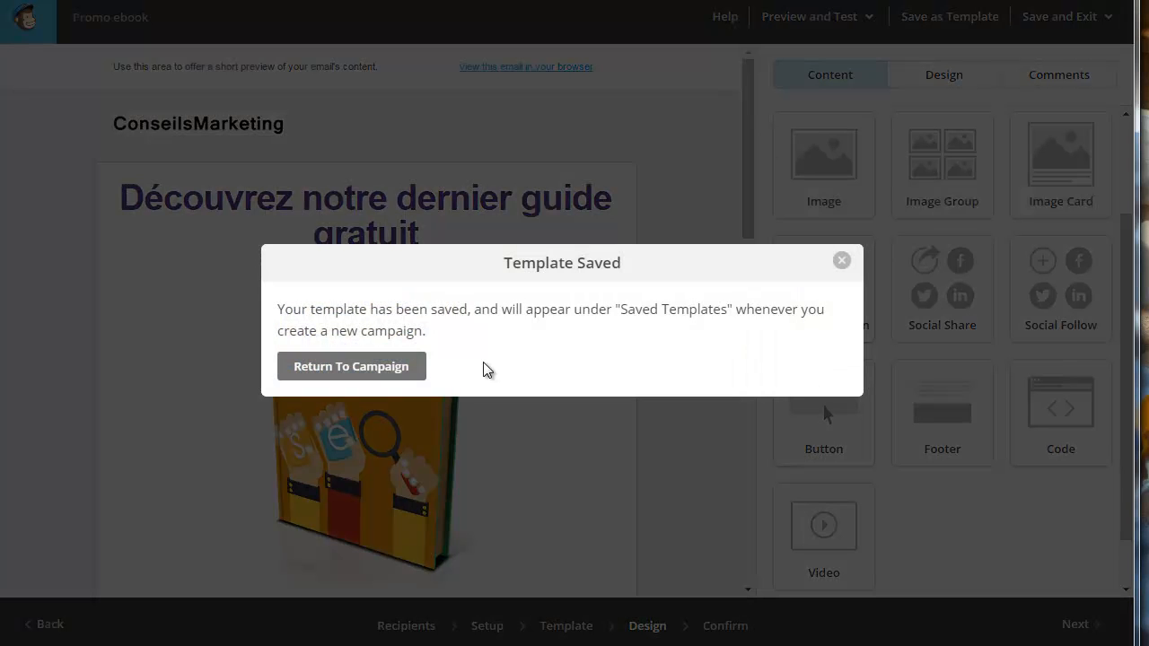
{"action": "left_click", "coordinate": [364, 368]}
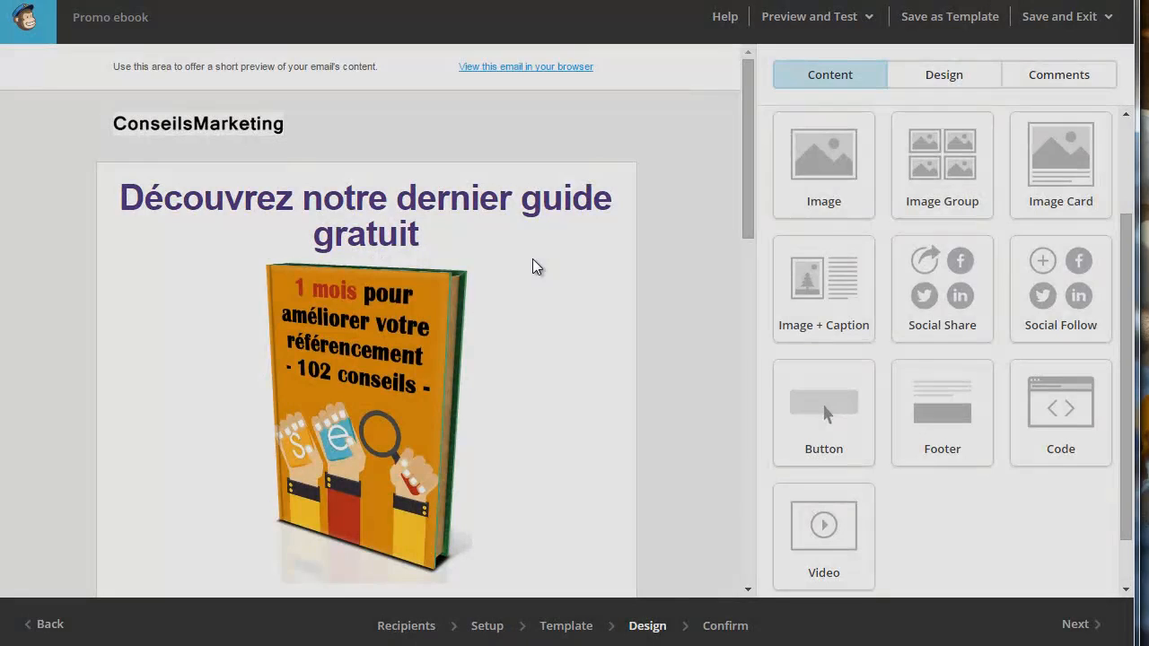
{"action": "left_click_drag", "start_coordinate": [746, 167], "coordinate": [727, 518]}
From the Confirm checklist's Default Header Content warning, open the preheader text for editing
{"action": "left_click", "coordinate": [1075, 624]}
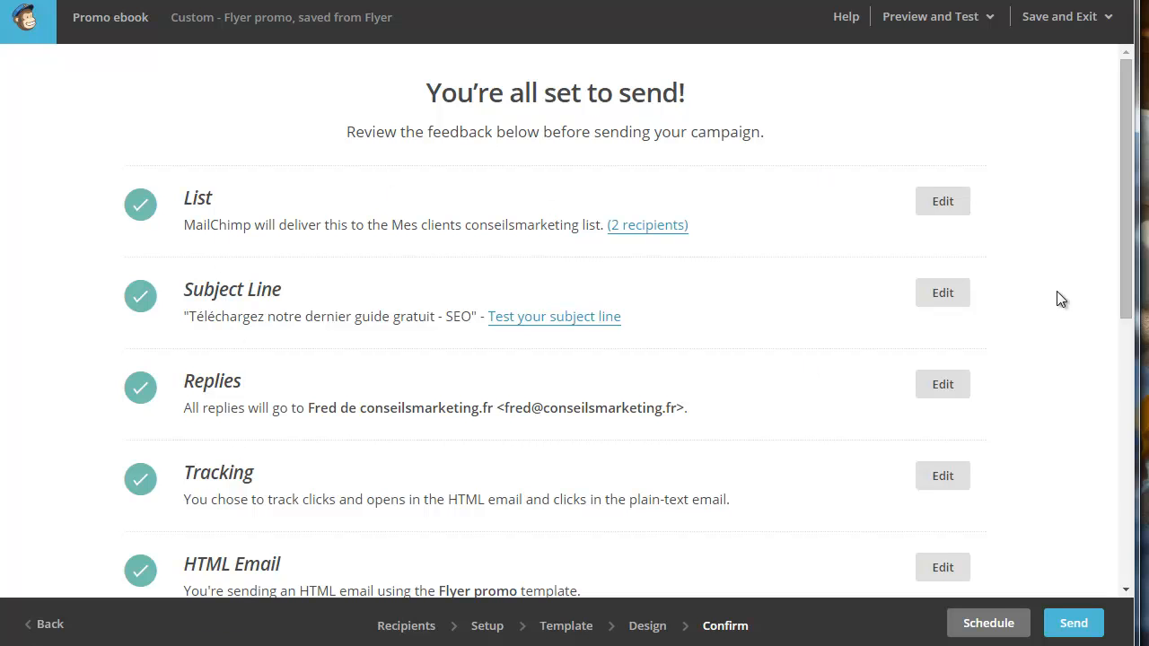
{"action": "left_click_drag", "start_coordinate": [1127, 274], "coordinate": [1116, 349]}
{"action": "scroll", "coordinate": [1101, 388], "scroll_direction": "down", "scroll_amount": 3}
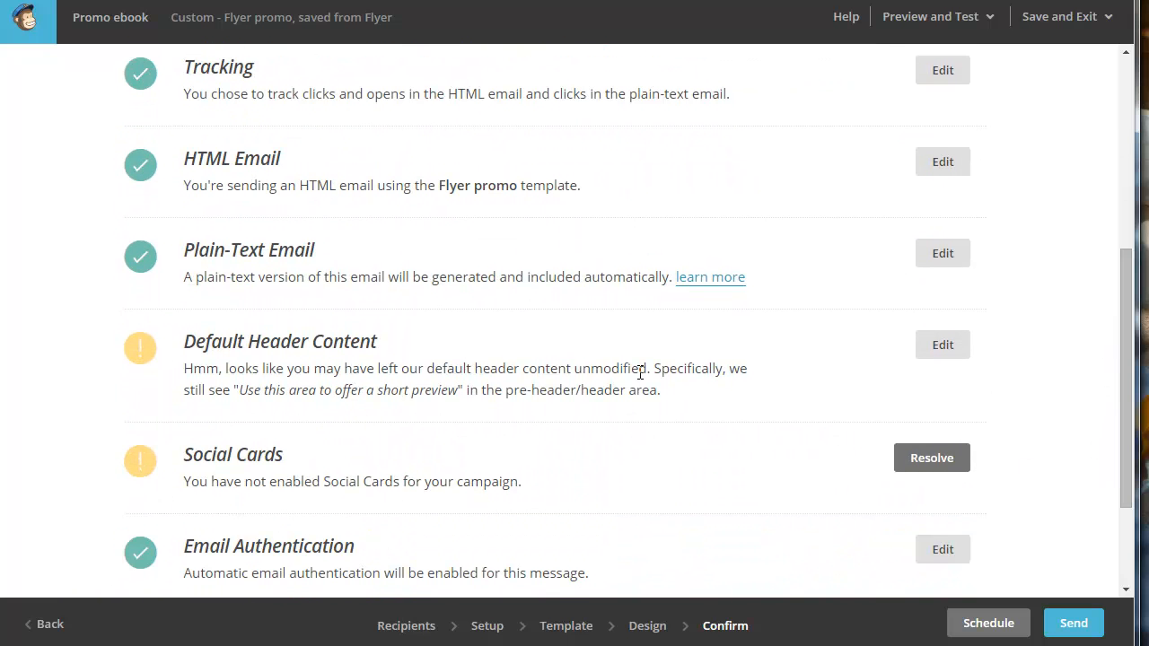
{"action": "left_click", "coordinate": [938, 350]}
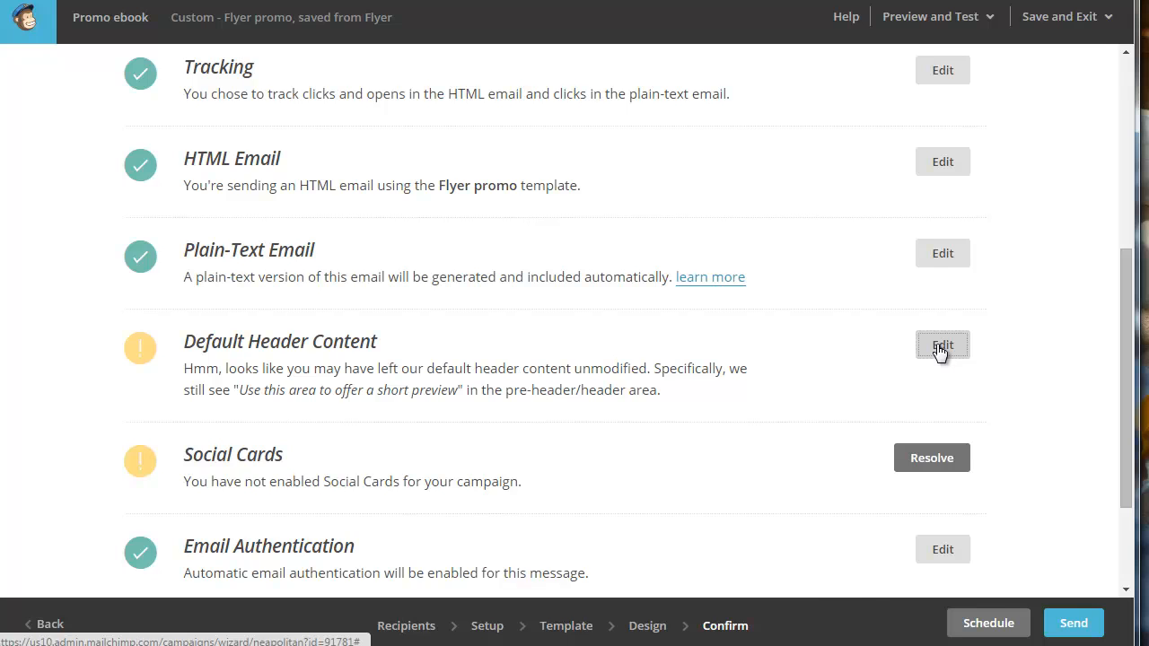
{"action": "left_click", "coordinate": [394, 55]}
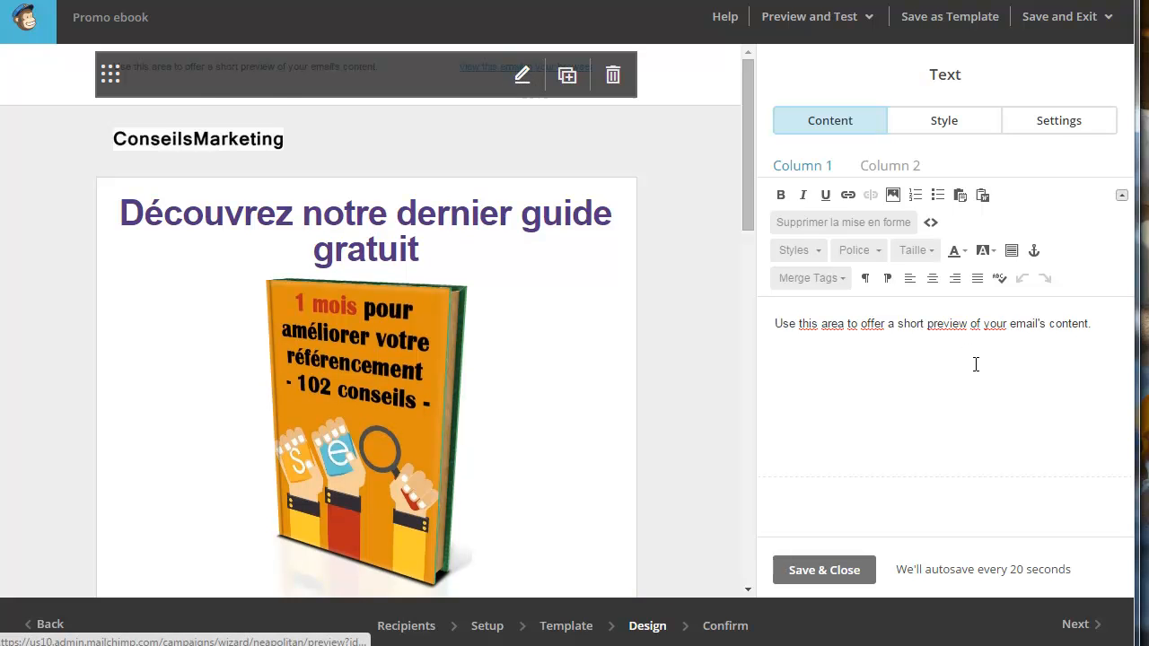
Replace the preheader with 'Je vous offre mon dernier guide SEO - Profitez en c'est valable 24h' and save
{"action": "left_click_drag", "start_coordinate": [1101, 331], "coordinate": [698, 274]}
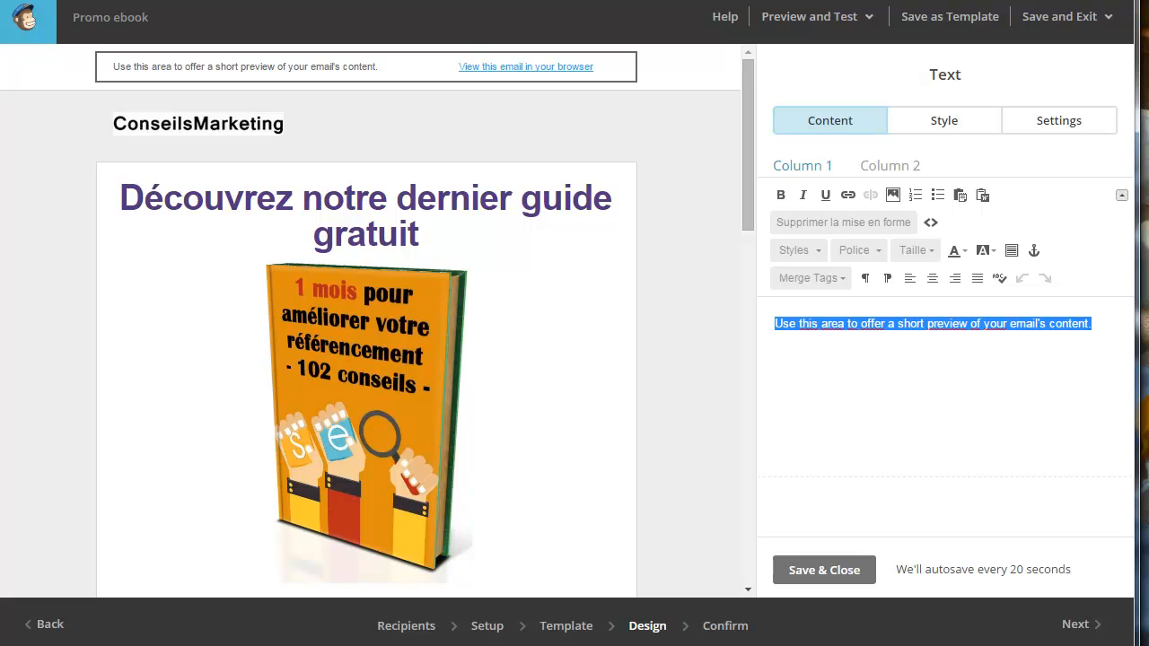
{"action": "type", "text": "Je "}
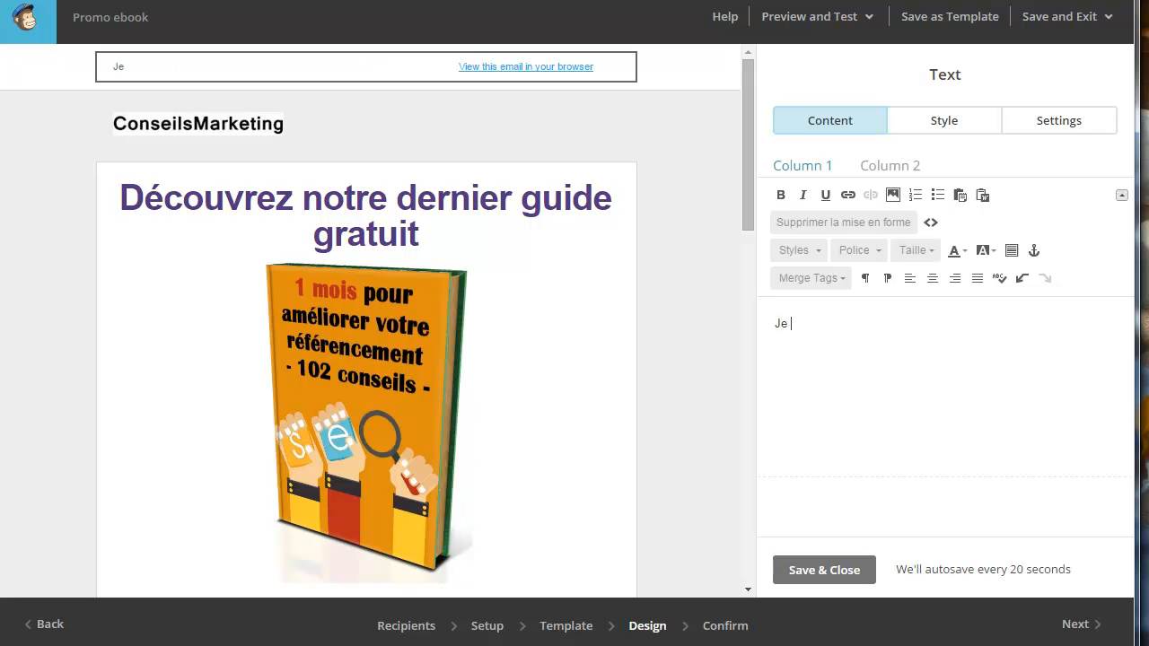
{"action": "type", "text": "vous offre mon dernier guide SEO - Profitez en c"}
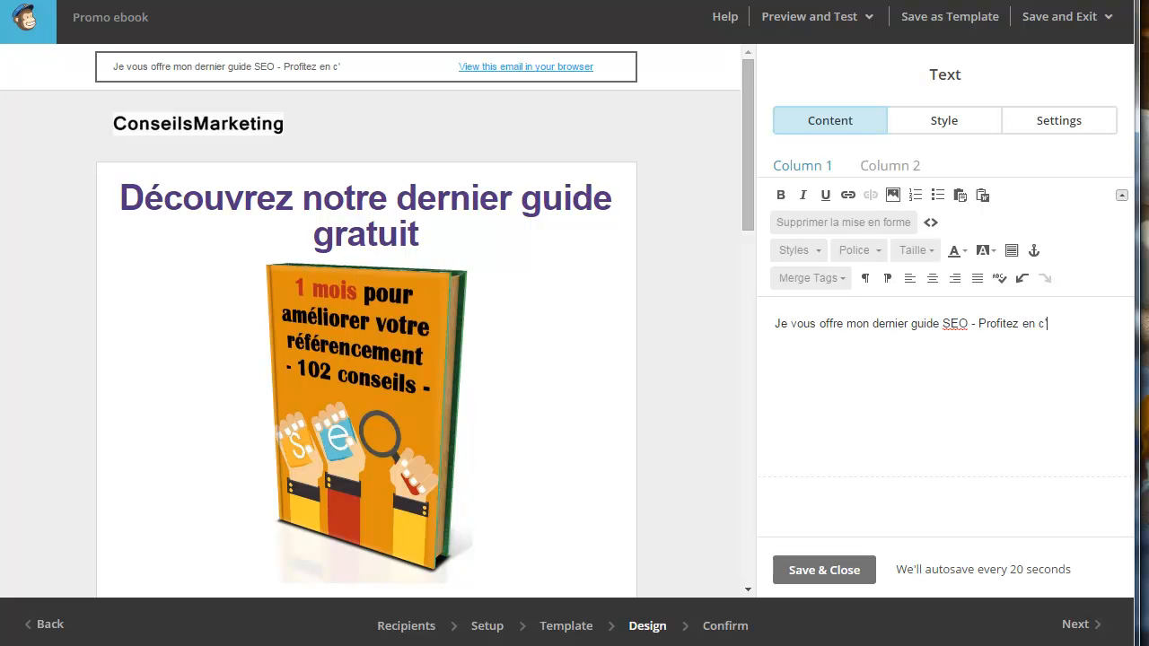
{"action": "type", "text": "lbe"}
{"action": "key", "text": "BackSpace"}
{"action": "key", "text": "BackSpace"}
{"action": "key", "text": "BackSpace"}
{"action": "type", "text": "ble 24h"}
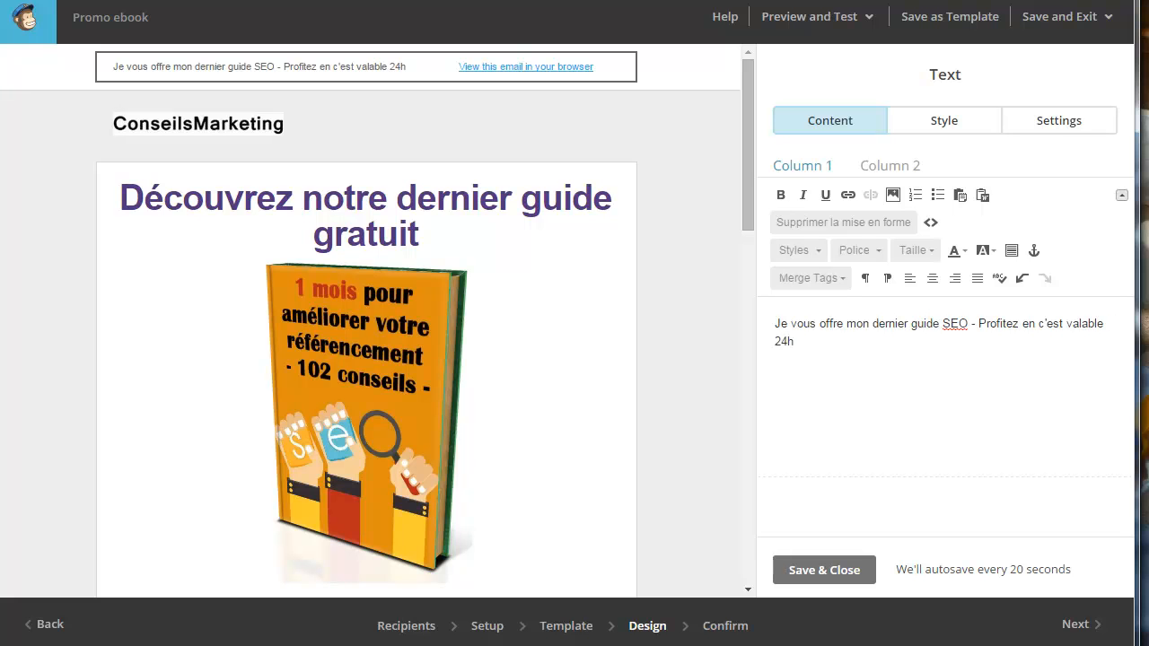
{"action": "left_click", "coordinate": [838, 570]}
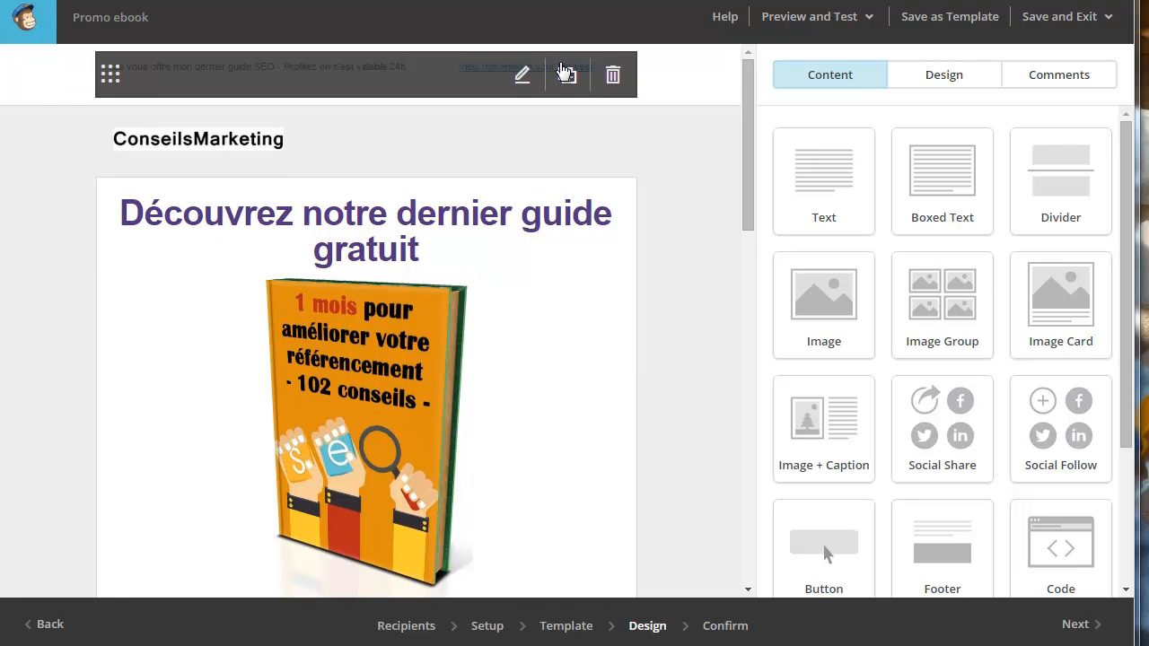
{"action": "left_click", "coordinate": [561, 69]}
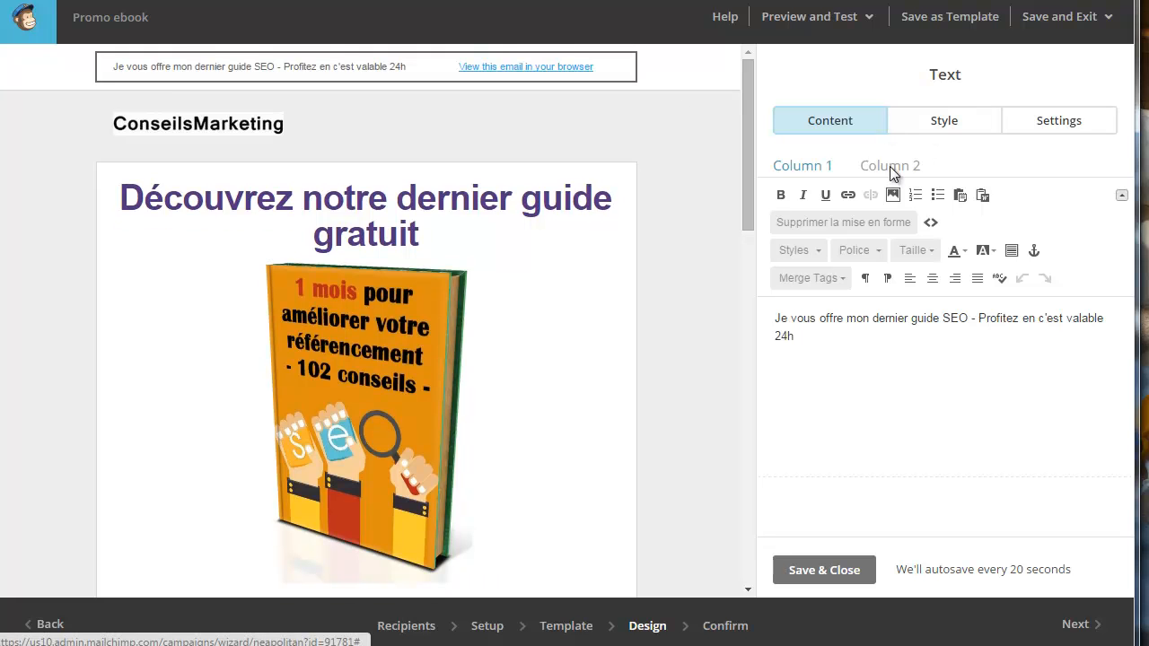
Change the browser-view link to 'Vous n'arrivez pas à lire ? consultez ce message dans votre navigateur' and save
{"action": "left_click", "coordinate": [889, 166]}
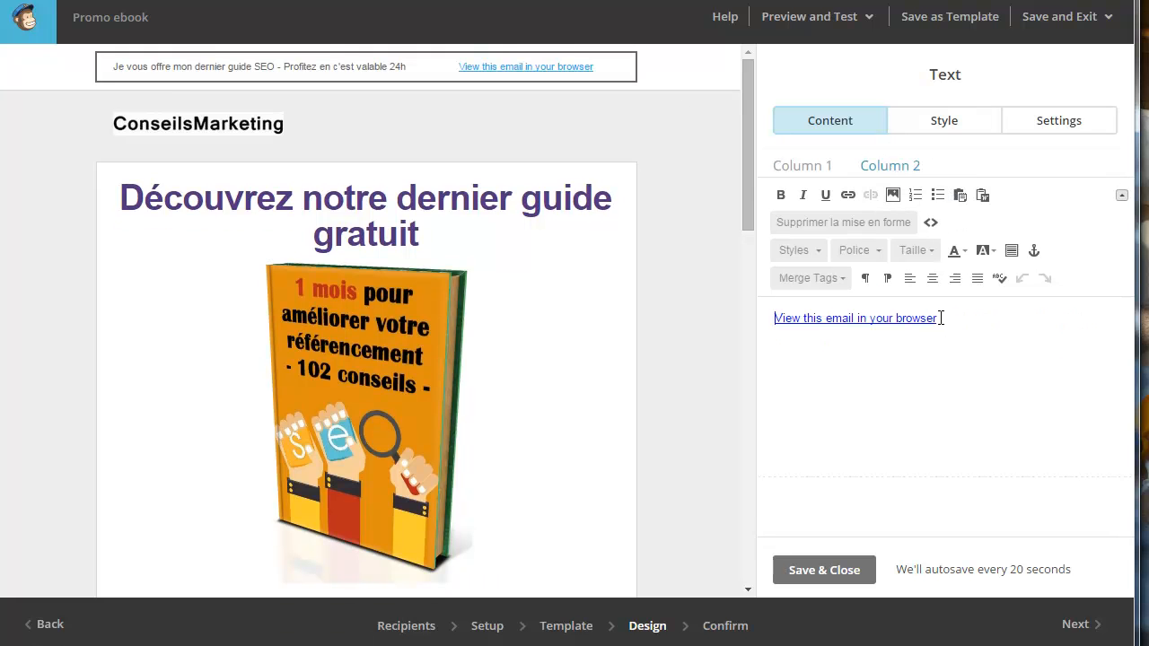
{"action": "left_click_drag", "start_coordinate": [948, 318], "coordinate": [782, 320]}
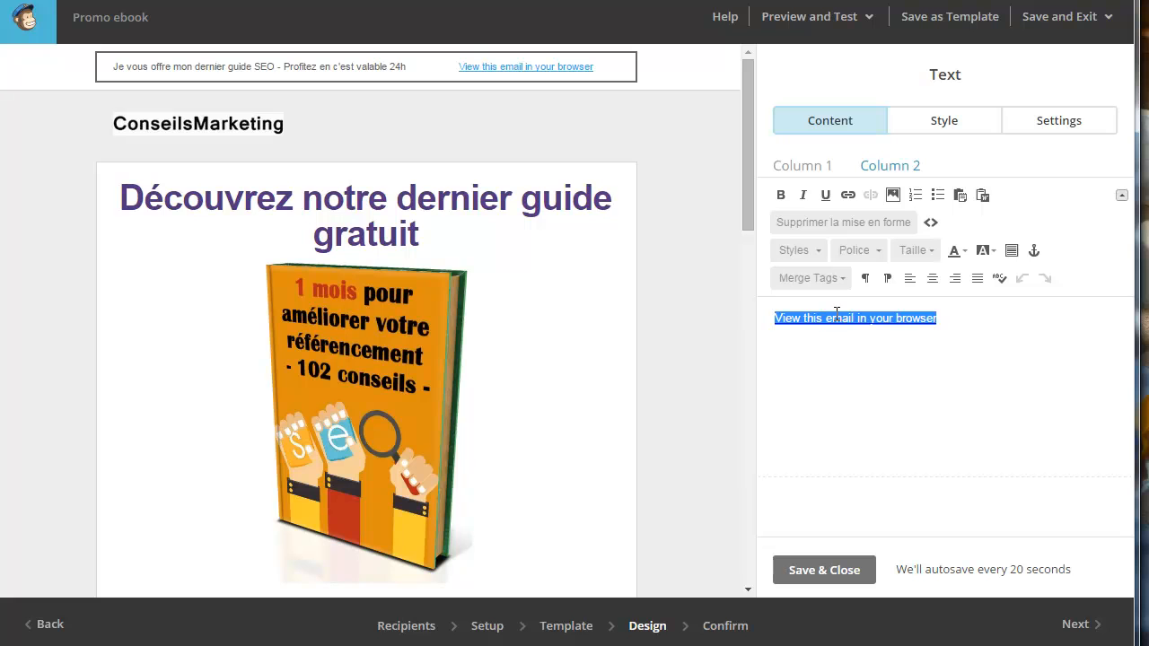
{"action": "left_click", "coordinate": [819, 319]}
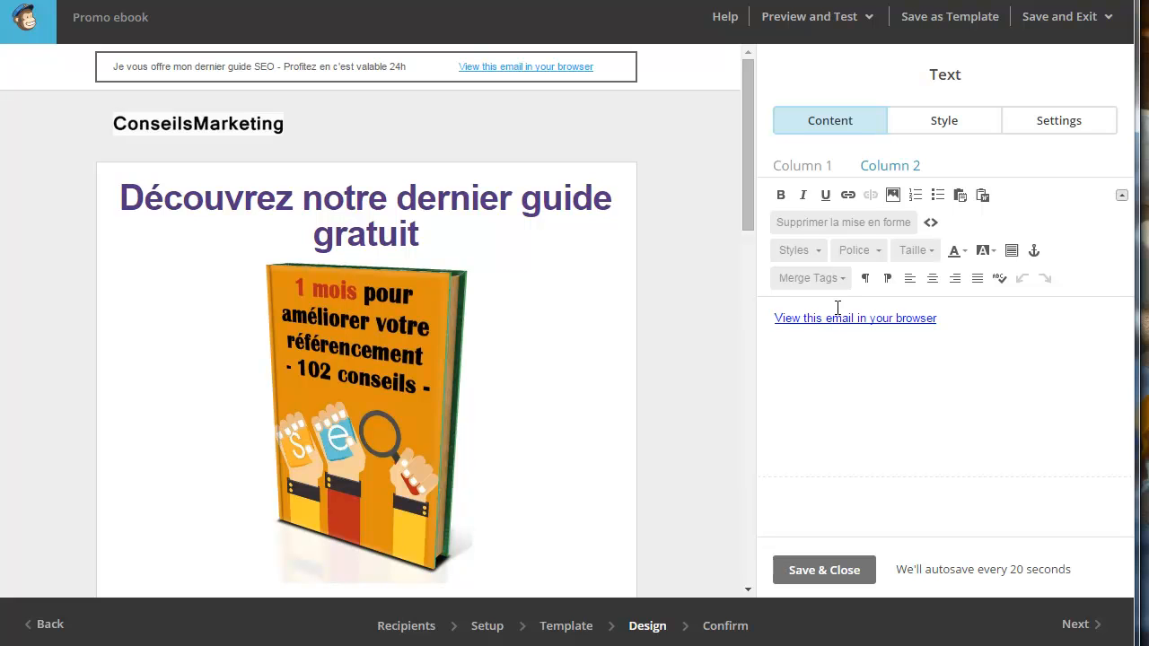
{"action": "type", "text": "Cu"}
{"action": "key", "text": "BackSpace"}
{"action": "key", "text": "BackSpace"}
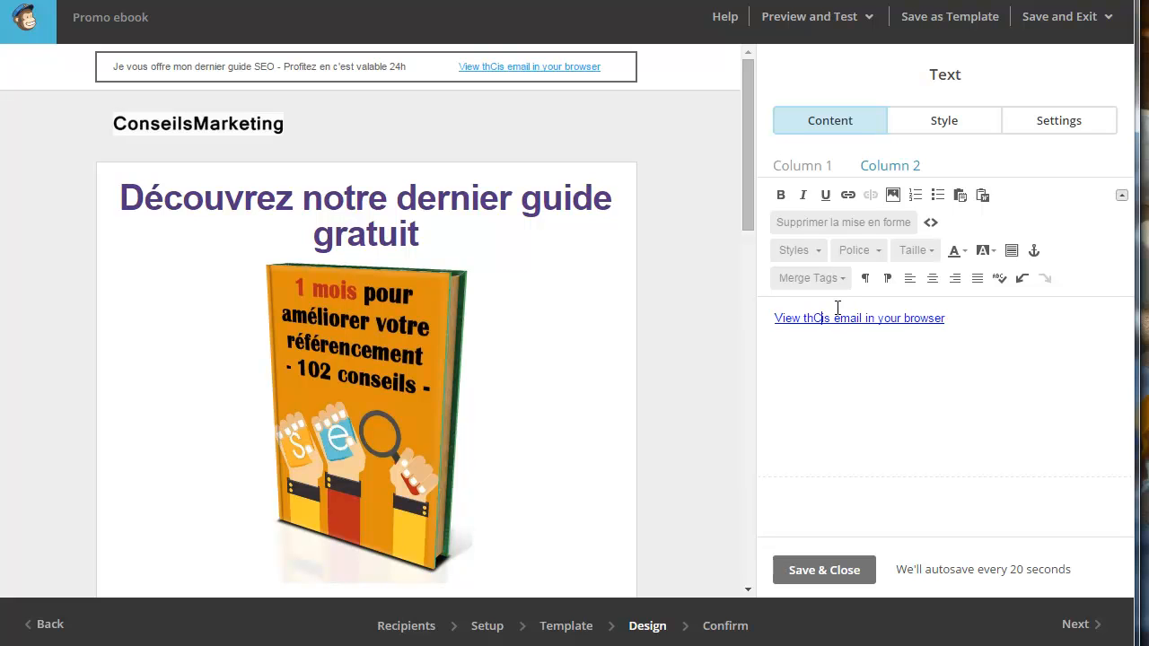
{"action": "type", "text": "Vuus n'arrive"}
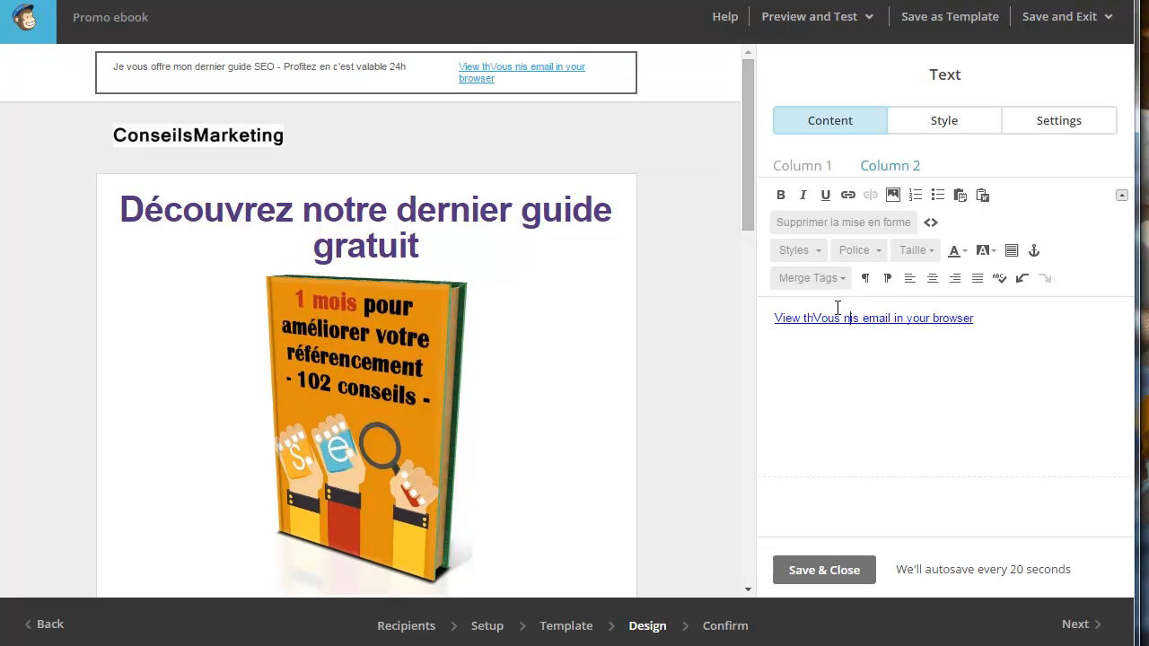
{"action": "type", "text": "z pas à lire ? c"}
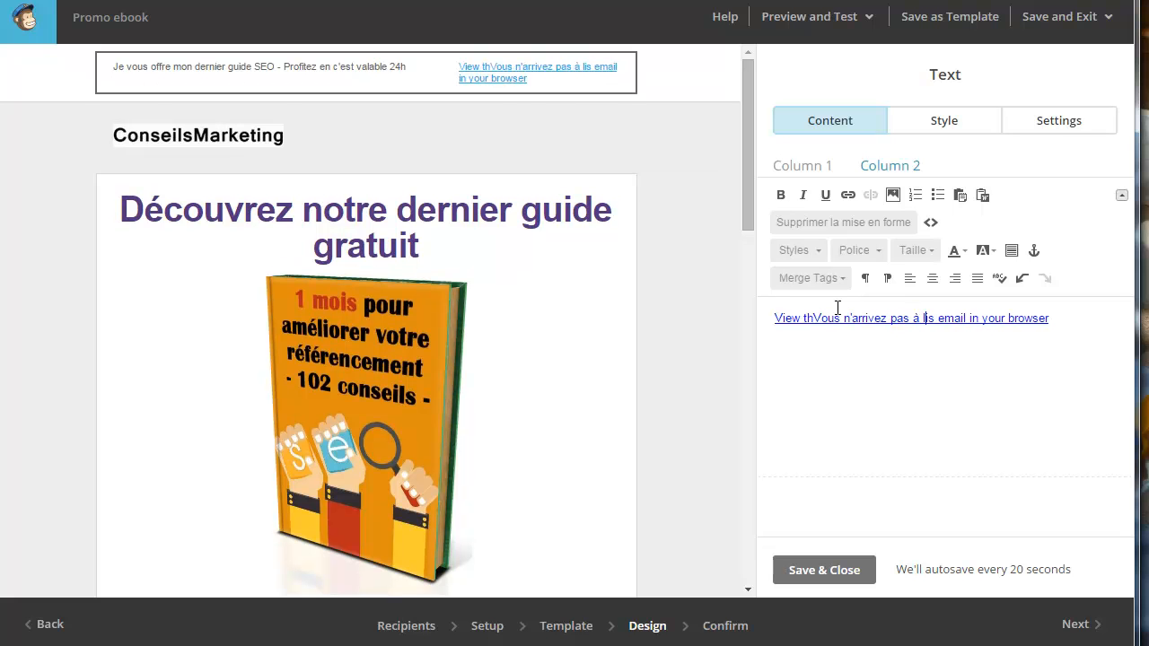
{"action": "type", "text": "onsultez ce me"}
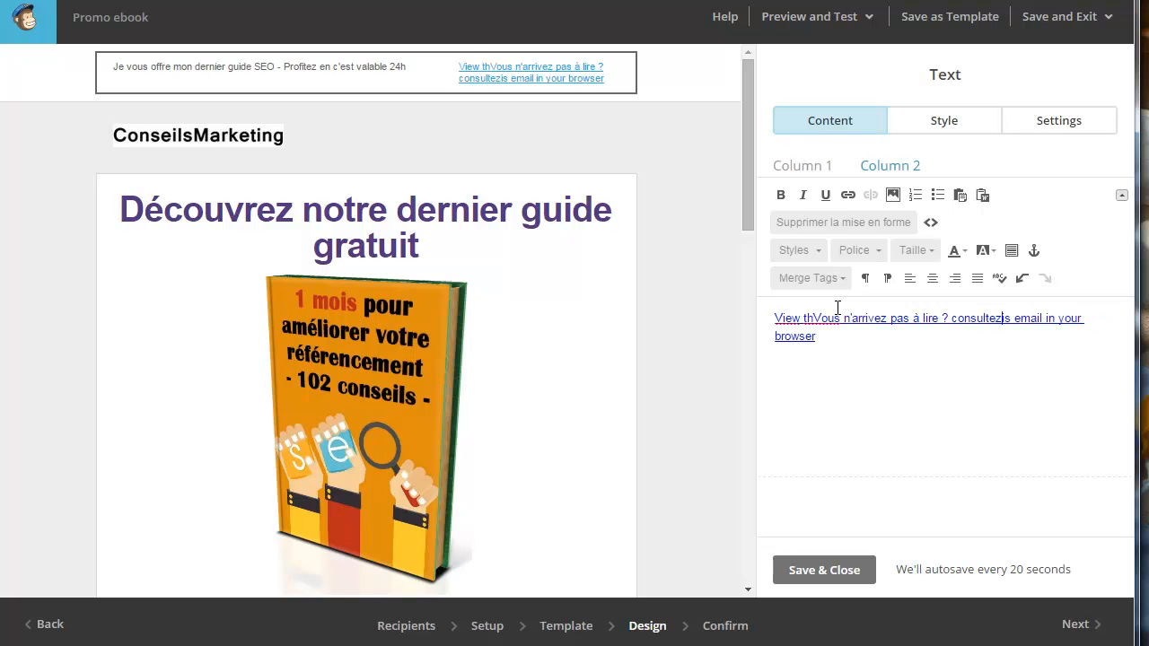
{"action": "type", "text": "ssage dans votre "}
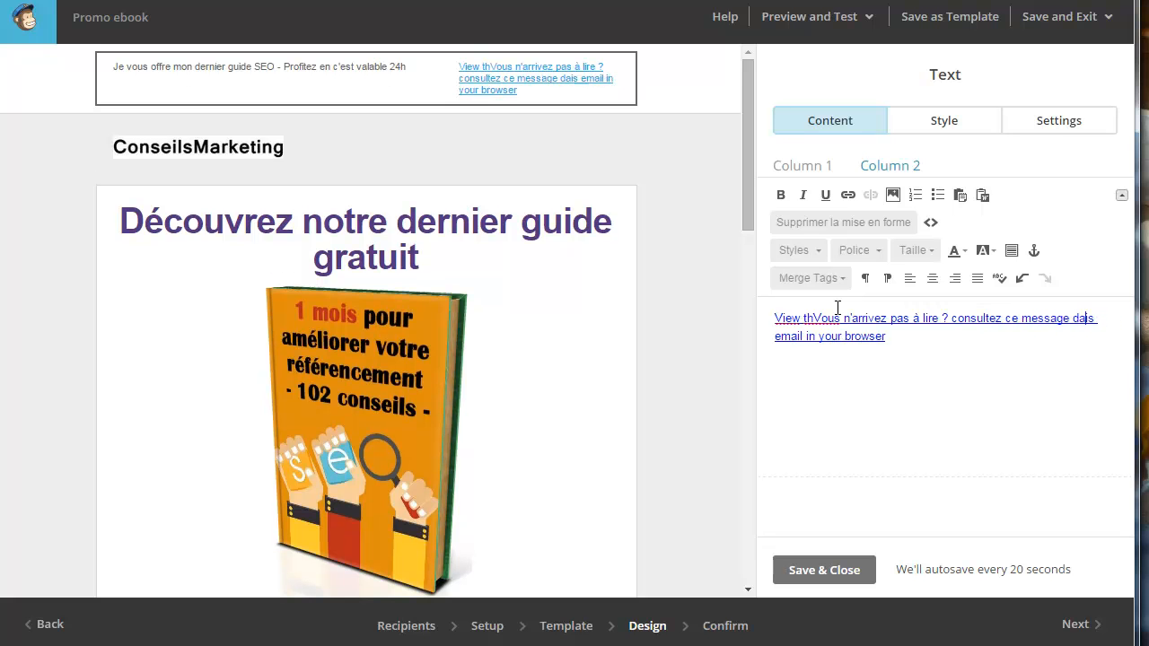
{"action": "type", "text": "navig"}
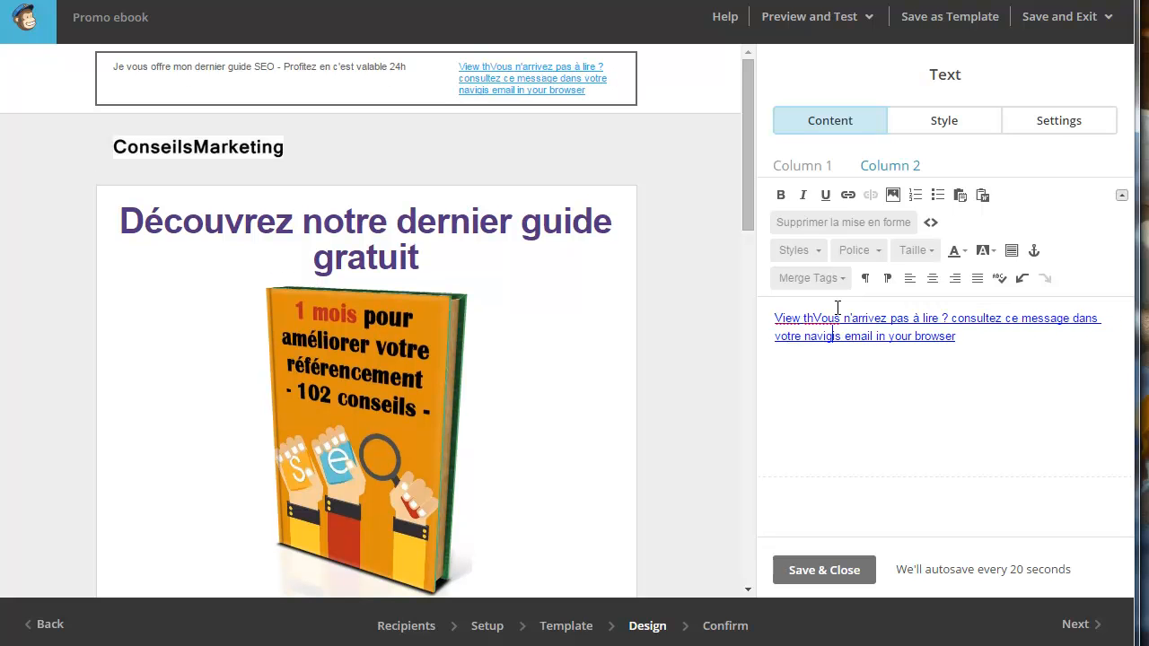
{"action": "type", "text": "ateur"}
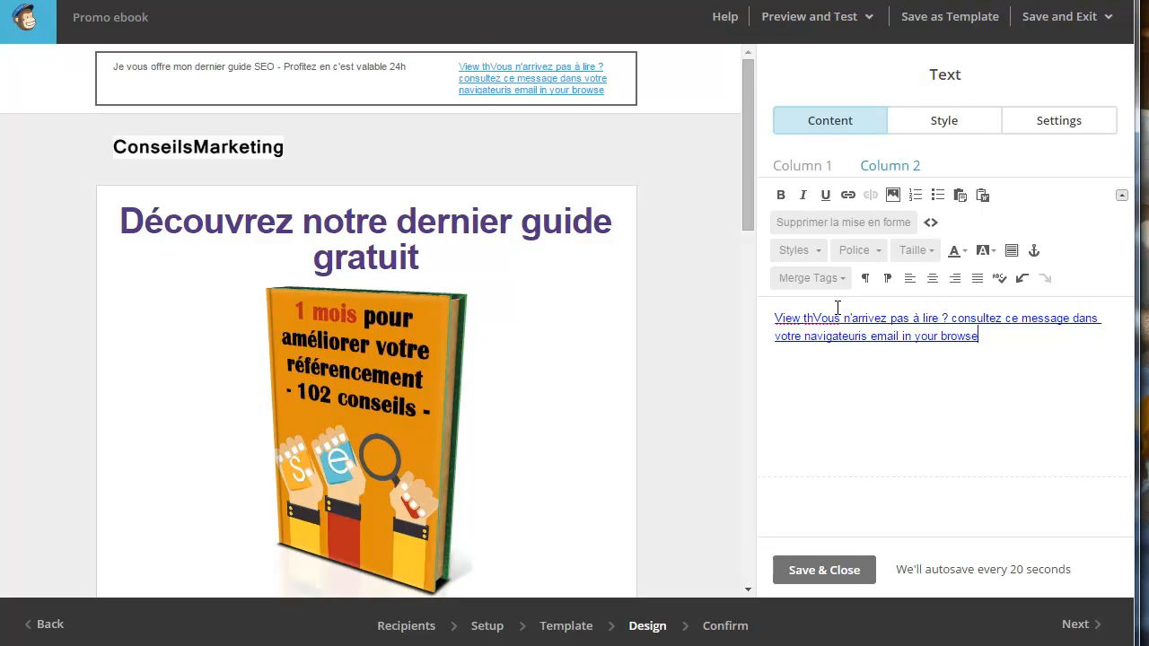
{"action": "key", "text": "BackSpace"}
{"action": "key", "text": "BackSpace"}
{"action": "key", "text": "BackSpace"}
{"action": "key", "text": "BackSpace"}
{"action": "key", "text": "BackSpace"}
{"action": "key", "text": "BackSpace"}
{"action": "key", "text": "BackSpace"}
{"action": "key", "text": "BackSpace"}
{"action": "key", "text": "BackSpace"}
{"action": "key", "text": "BackSpace"}
{"action": "key", "text": "BackSpace"}
{"action": "key", "text": "BackSpace"}
{"action": "key", "text": "BackSpace"}
{"action": "key", "text": "BackSpace"}
{"action": "key", "text": "BackSpace"}
{"action": "key", "text": "BackSpace"}
{"action": "key", "text": "BackSpace"}
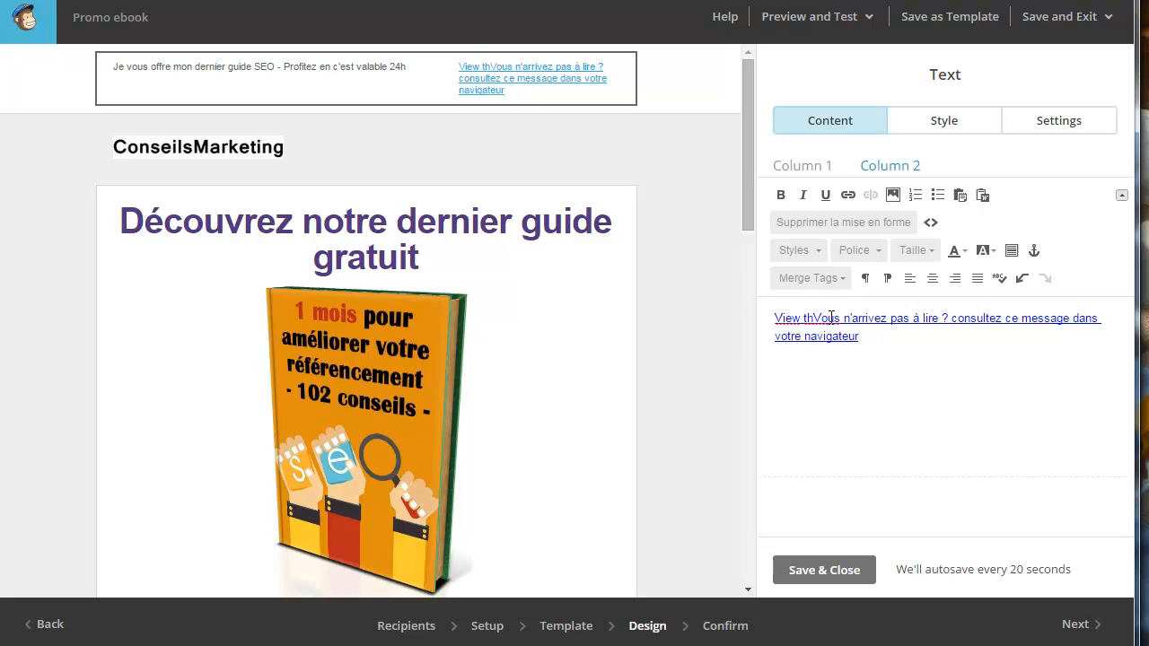
{"action": "left_click_drag", "start_coordinate": [812, 319], "coordinate": [740, 334]}
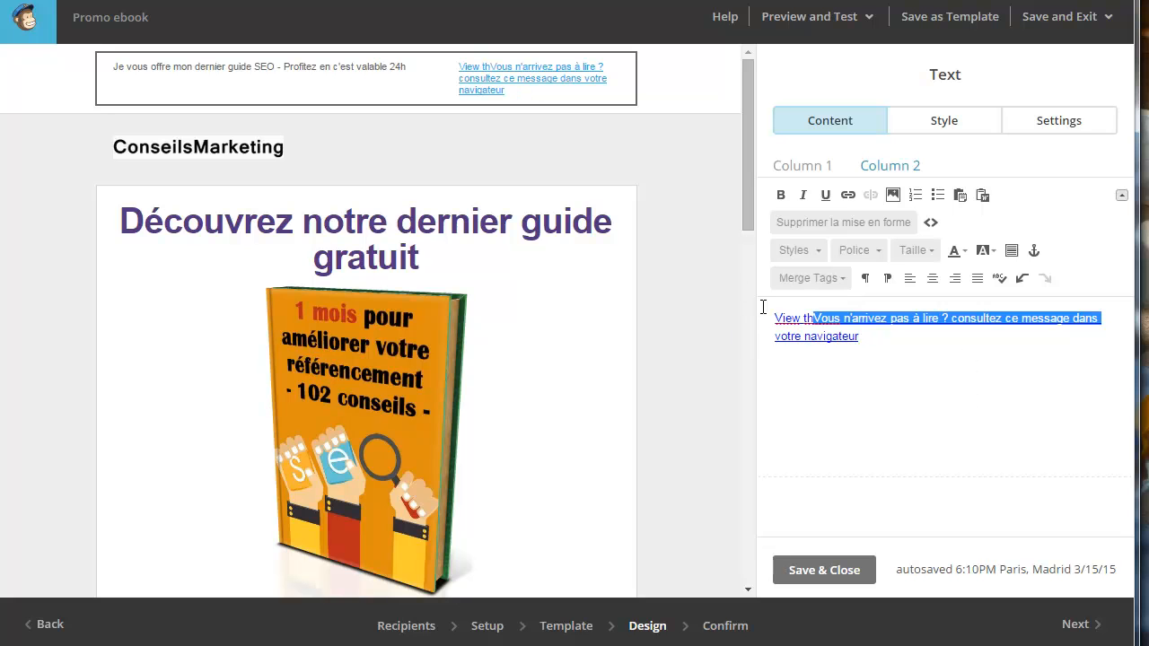
{"action": "key", "text": "Left"}
{"action": "key", "text": "BackSpace"}
{"action": "key", "text": "BackSpace"}
{"action": "key", "text": "BackSpace"}
{"action": "key", "text": "BackSpace"}
{"action": "key", "text": "BackSpace"}
{"action": "key", "text": "BackSpace"}
{"action": "key", "text": "BackSpace"}
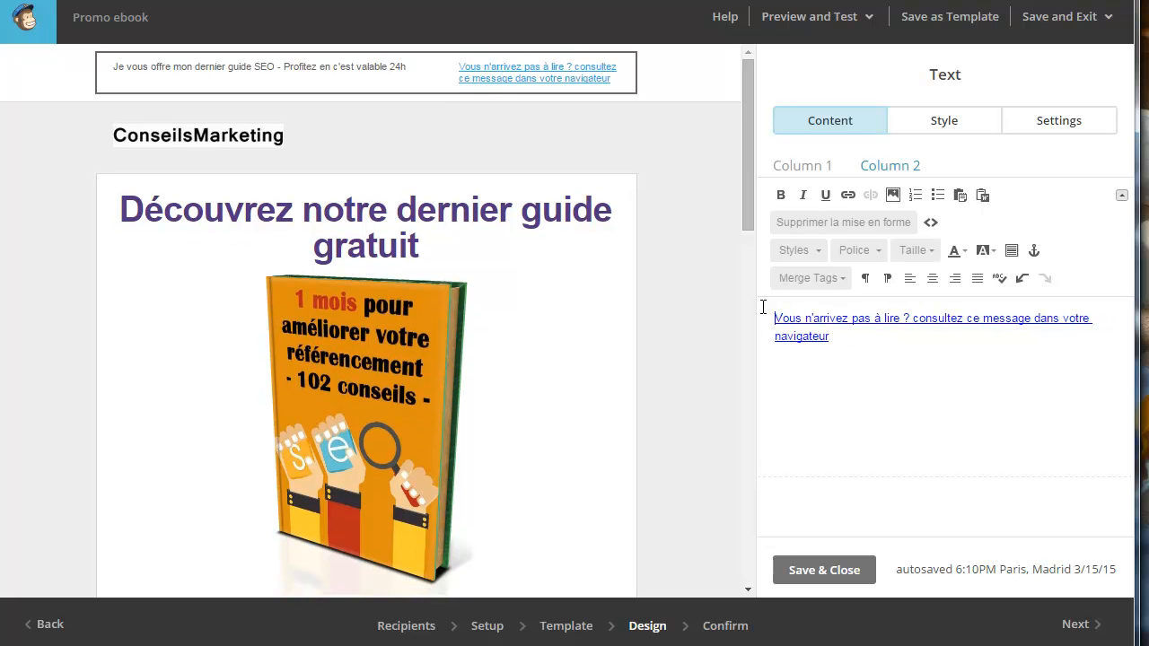
{"action": "left_click", "coordinate": [831, 568]}
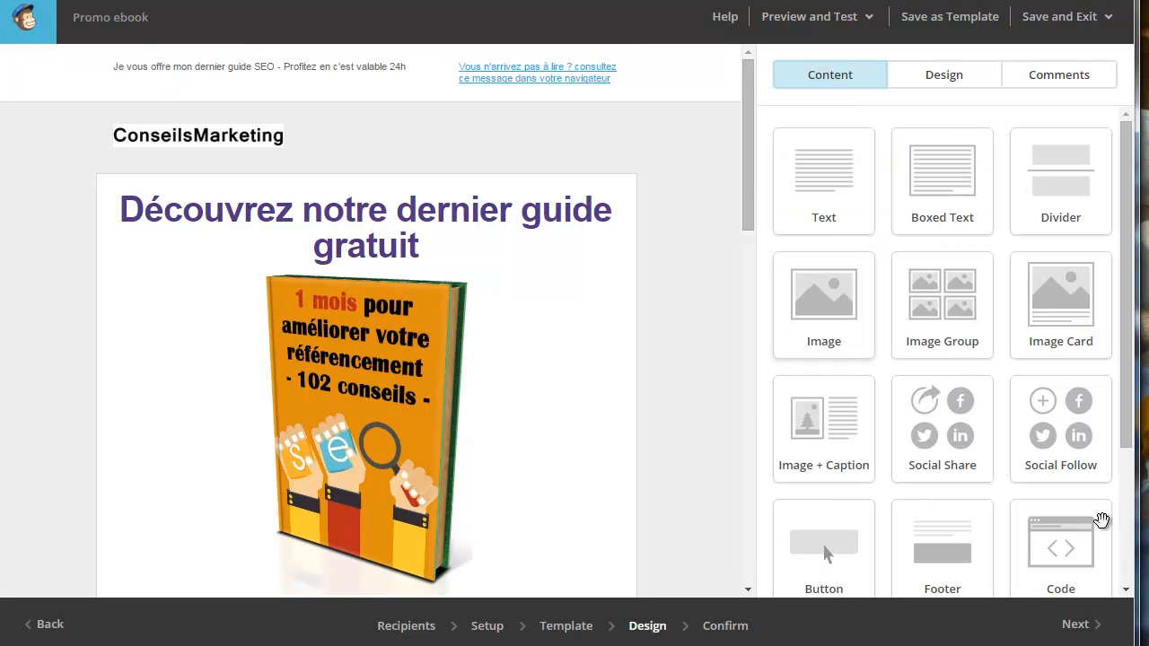
Review the Confirm checklist and send Promo ebook now to the Mes clients conseilsmarketing list
{"action": "left_click", "coordinate": [1090, 633]}
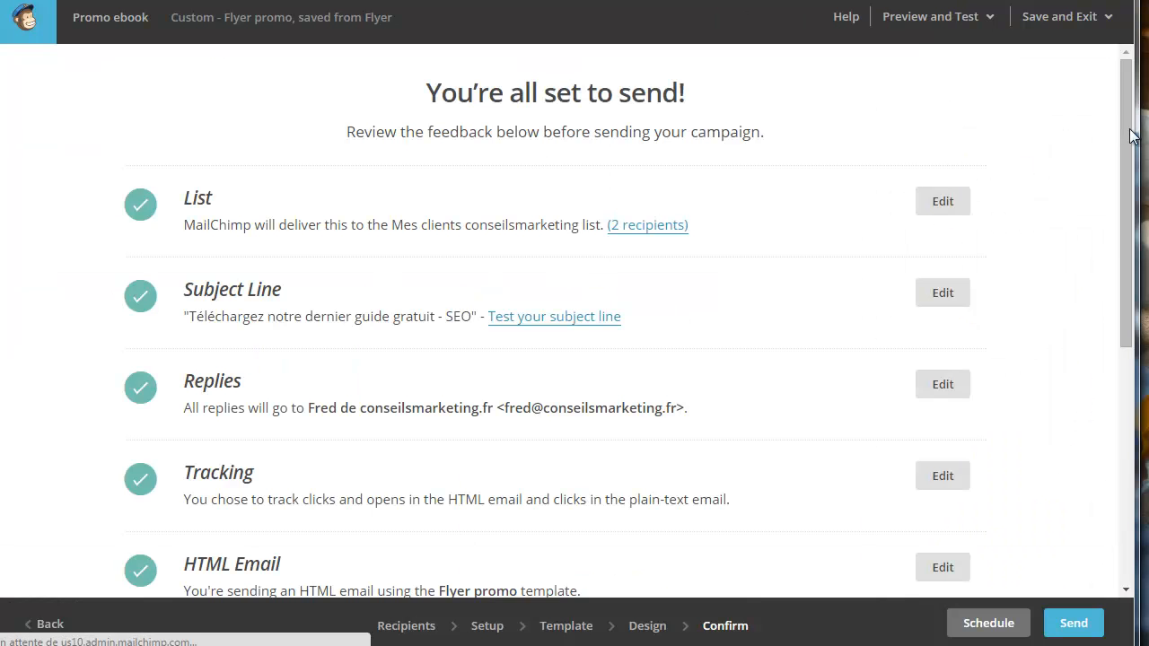
{"action": "scroll", "coordinate": [1130, 269], "scroll_direction": "down", "scroll_amount": 2}
{"action": "scroll", "coordinate": [1130, 275], "scroll_direction": "down", "scroll_amount": 3}
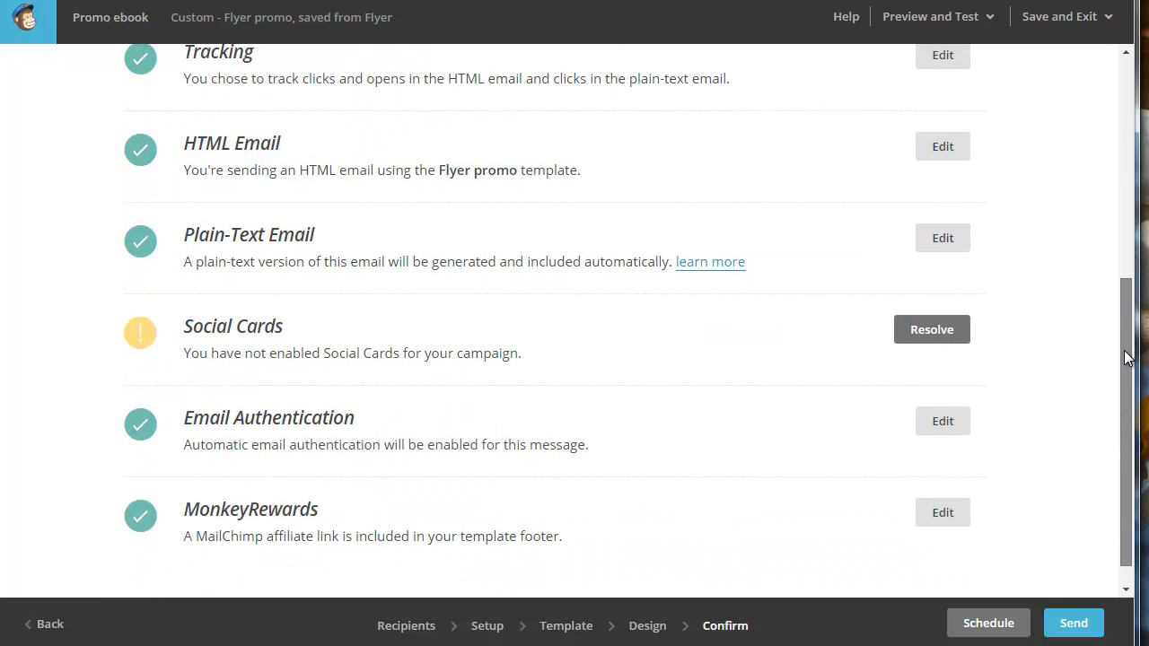
{"action": "left_click_drag", "start_coordinate": [1129, 358], "coordinate": [1128, 373]}
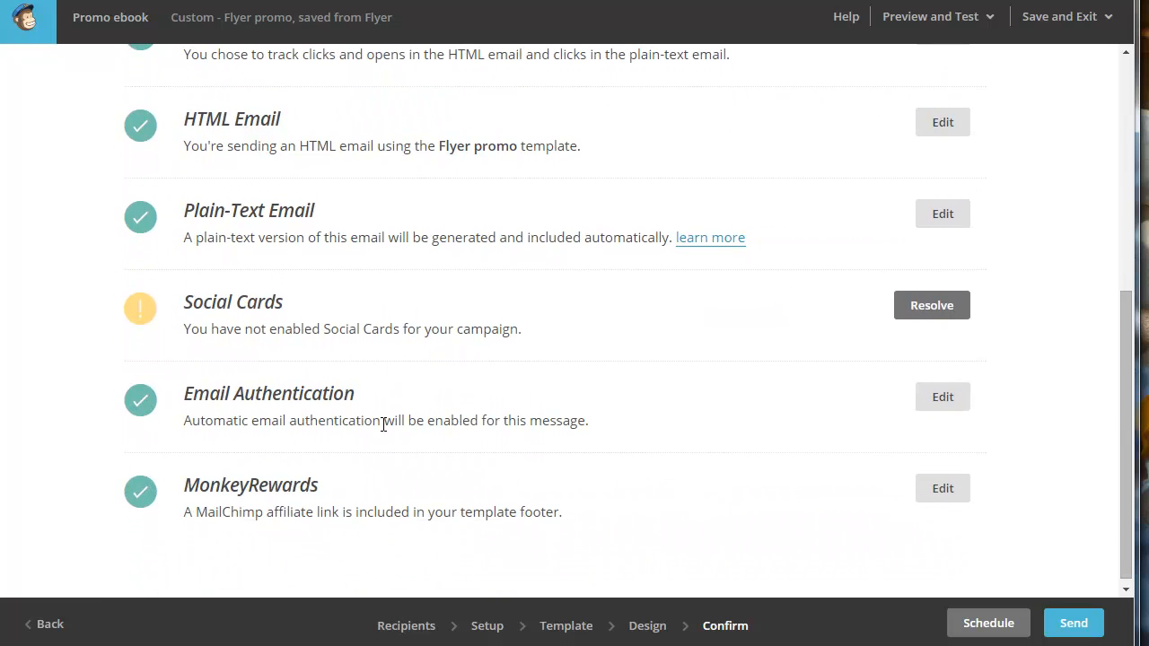
{"action": "left_click_drag", "start_coordinate": [1126, 419], "coordinate": [1126, 428]}
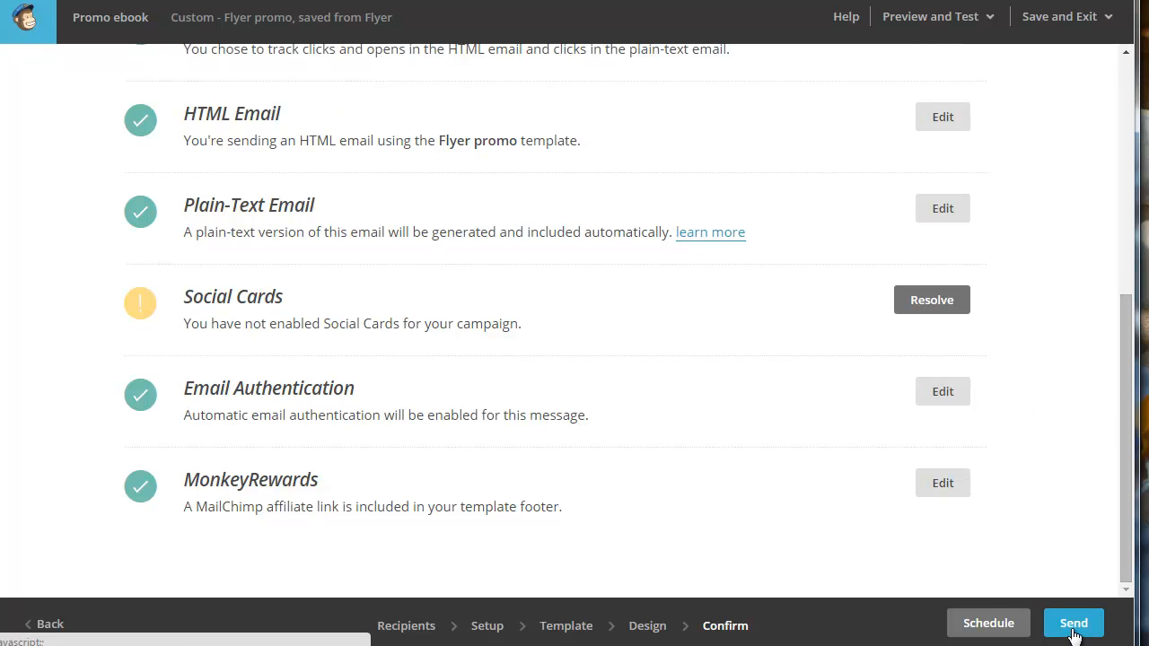
{"action": "left_click", "coordinate": [1074, 628]}
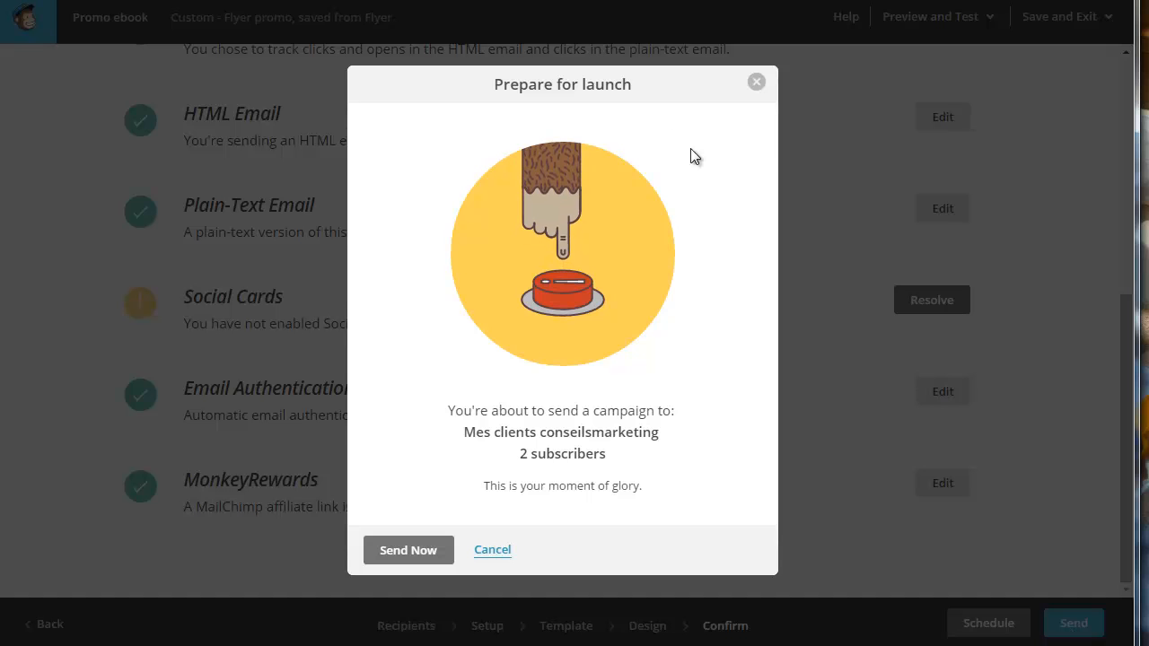
{"action": "left_click", "coordinate": [401, 546]}
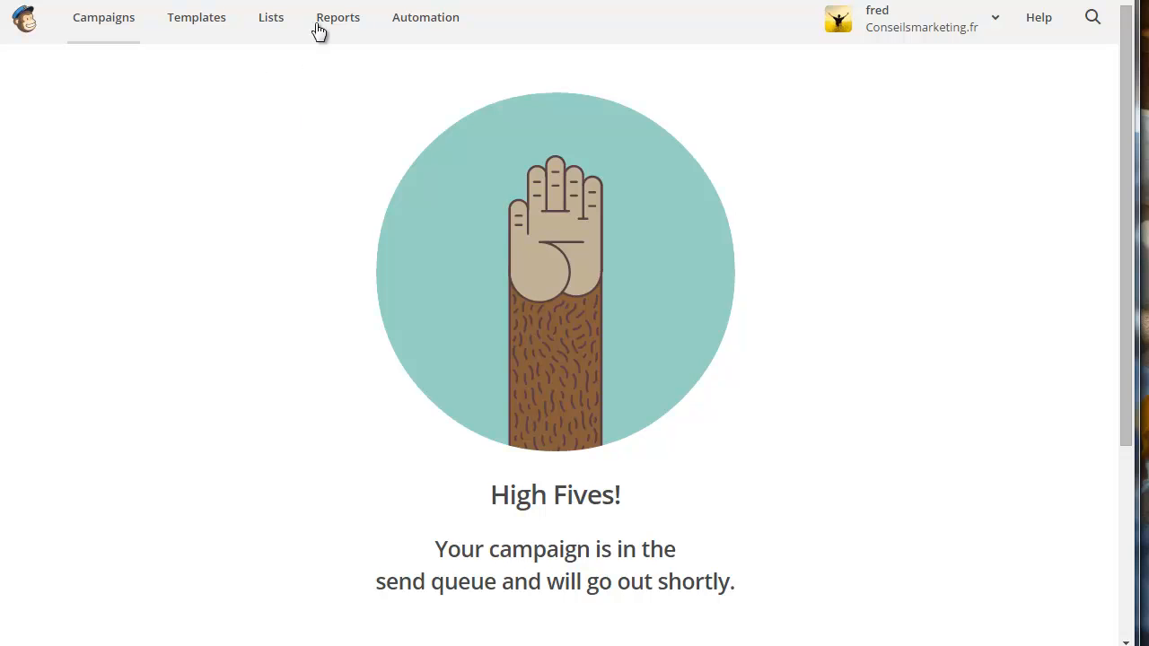
{"action": "left_click", "coordinate": [120, 25]}
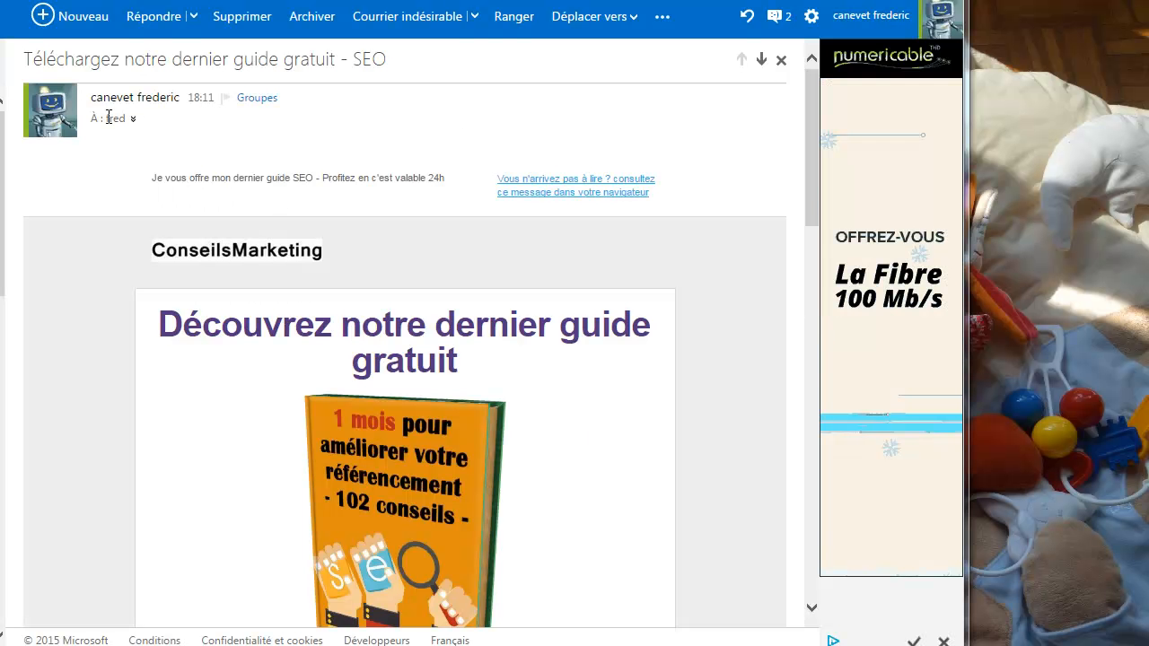
In the received email, show the sender details and open the guide download and video links
{"action": "left_click", "coordinate": [133, 119]}
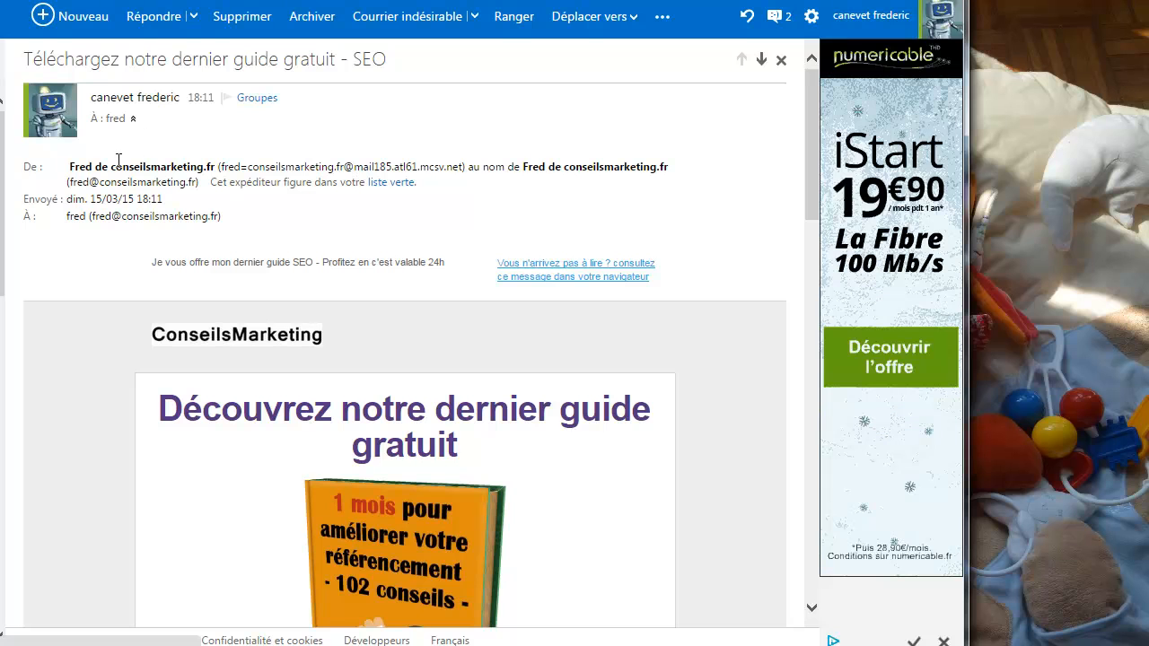
{"action": "left_click_drag", "start_coordinate": [111, 164], "coordinate": [231, 167]}
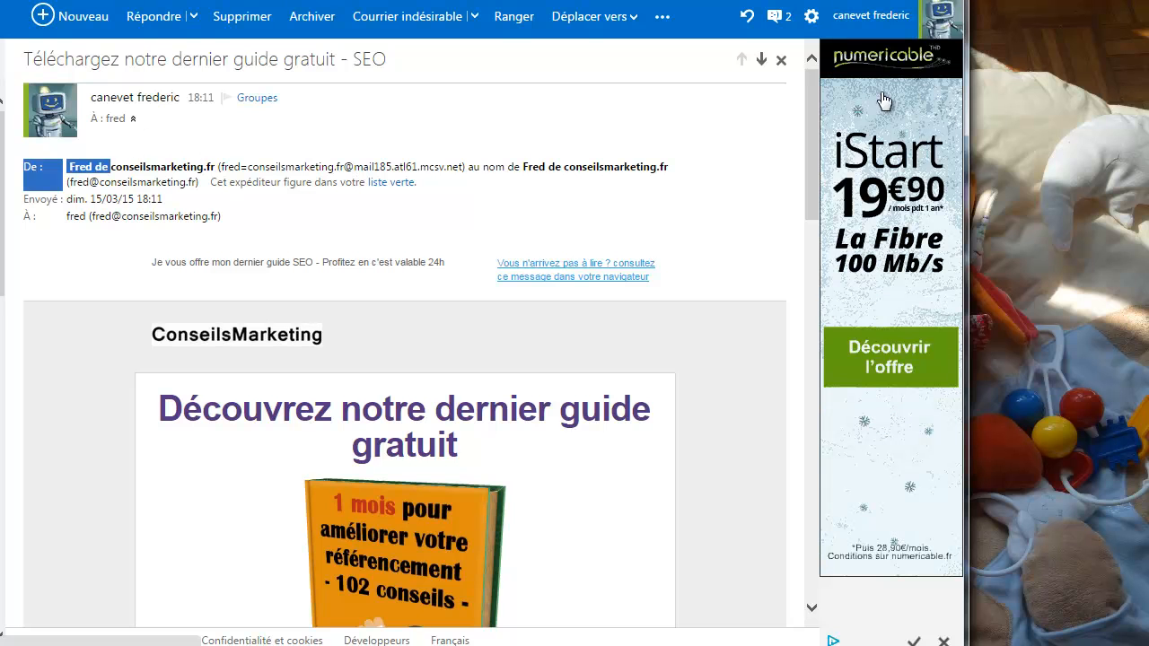
{"action": "left_click_drag", "start_coordinate": [810, 88], "coordinate": [793, 305]}
{"action": "left_click", "coordinate": [424, 344]}
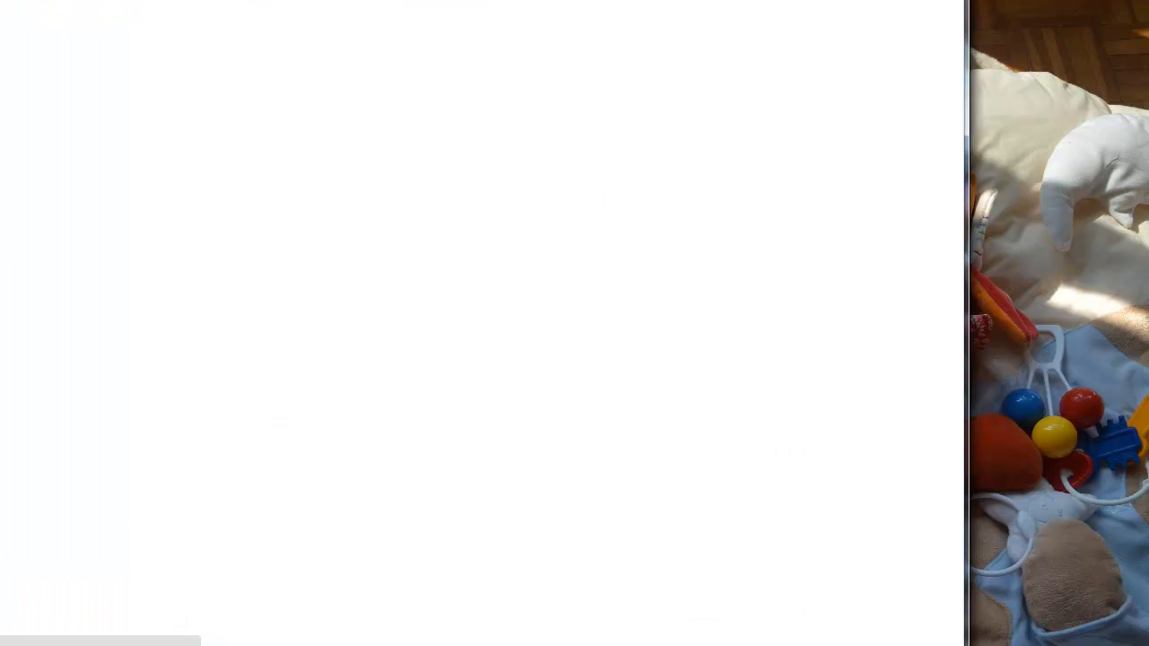
{"action": "left_click", "coordinate": [360, 1]}
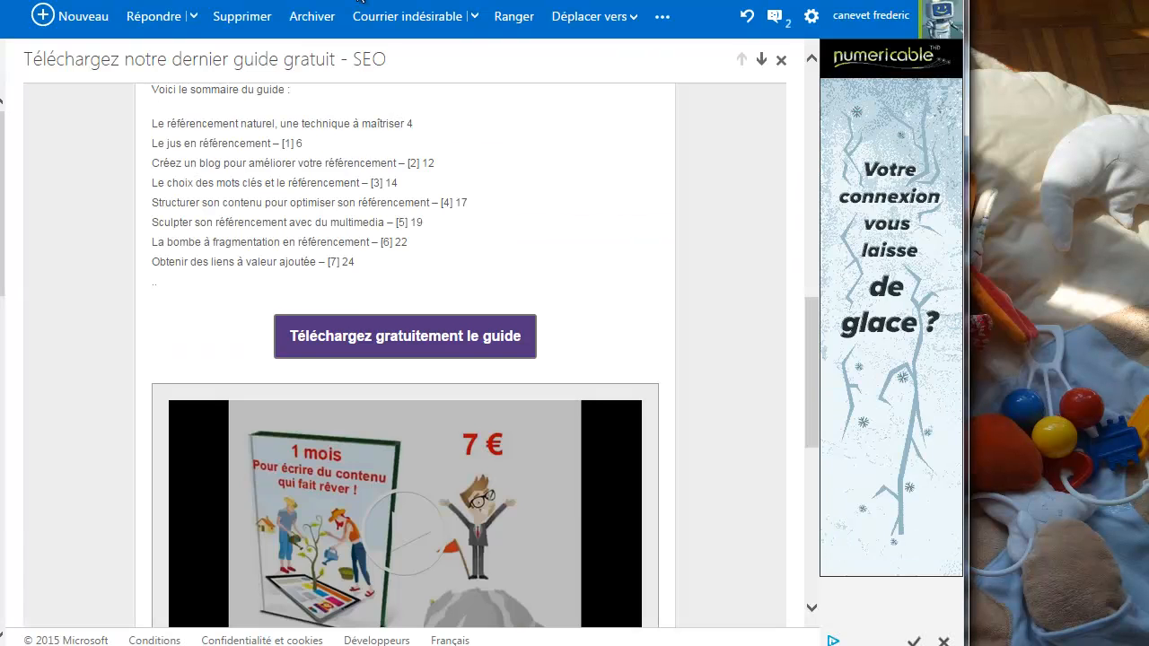
{"action": "left_click", "coordinate": [413, 480]}
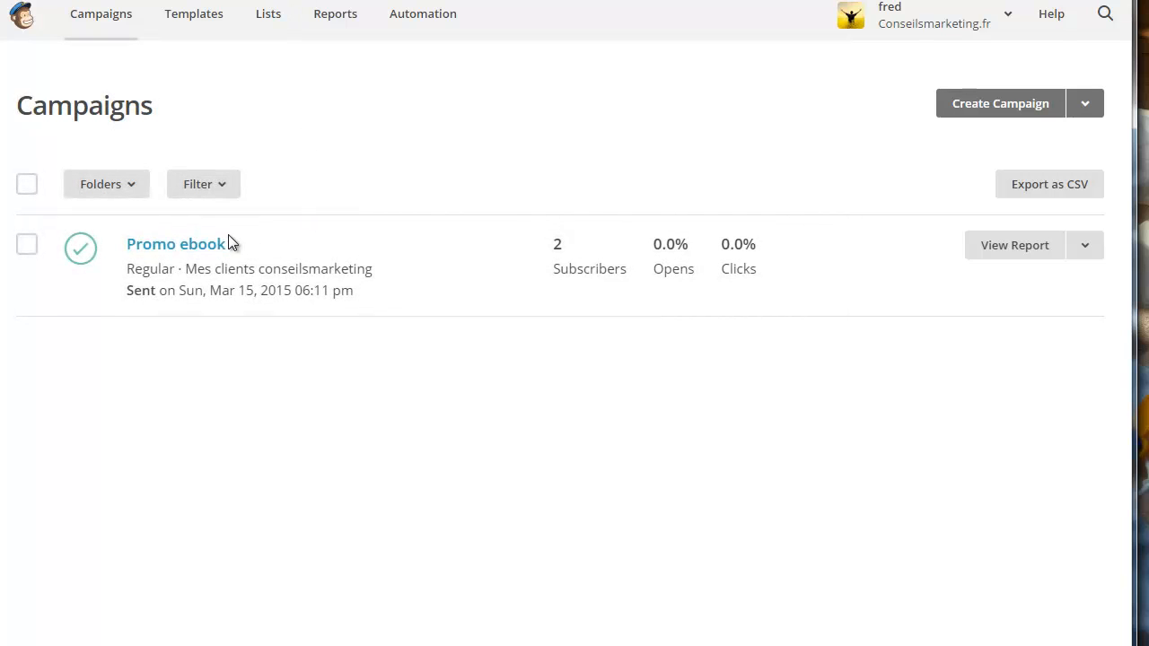
Open the sent Promo ebook campaign and view its report
{"action": "left_click", "coordinate": [186, 241]}
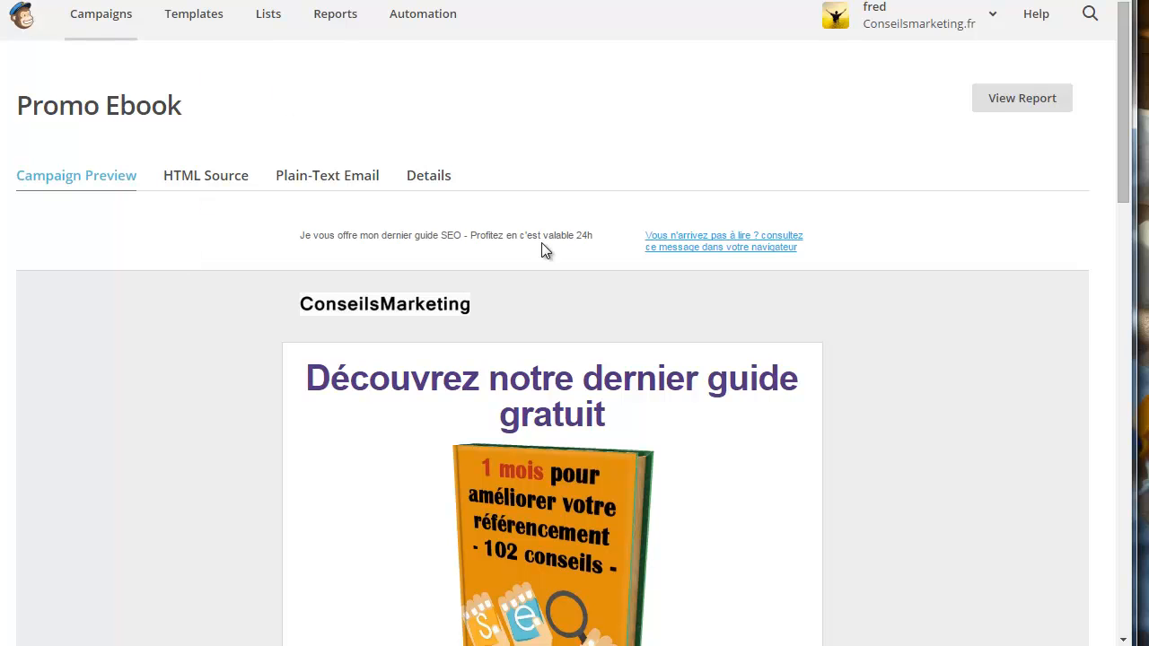
{"action": "left_click", "coordinate": [1026, 96]}
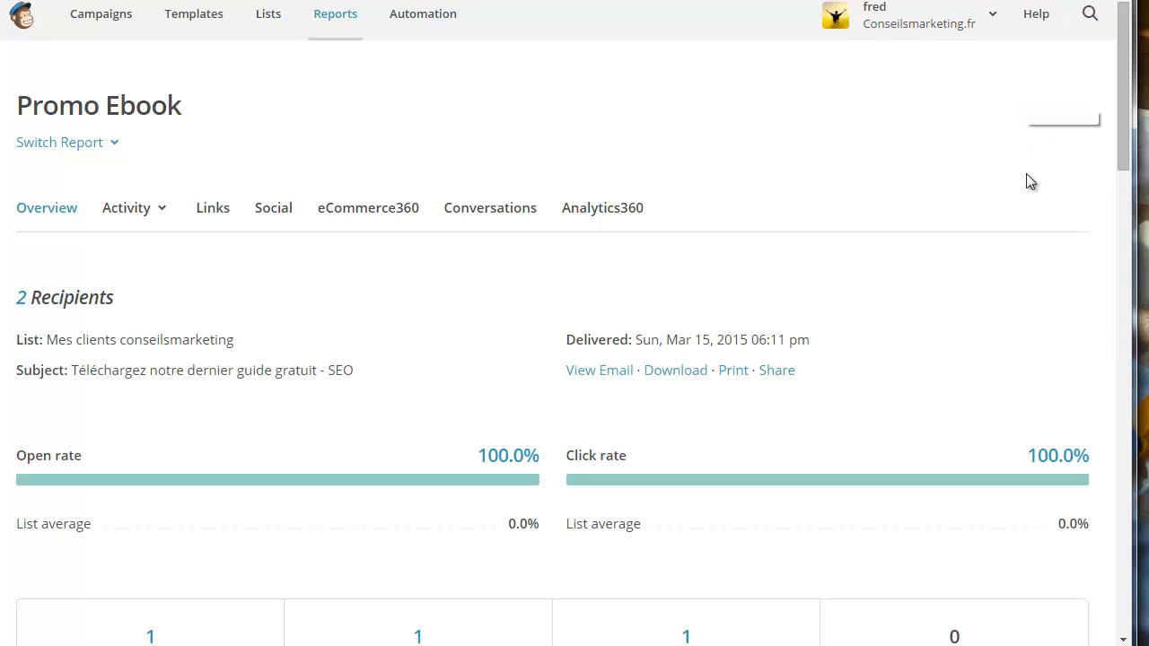
Scroll the report overview, list who opened the campaign, and view the opener's subscriber details
{"action": "scroll", "coordinate": [1123, 160], "scroll_direction": "down", "scroll_amount": 3}
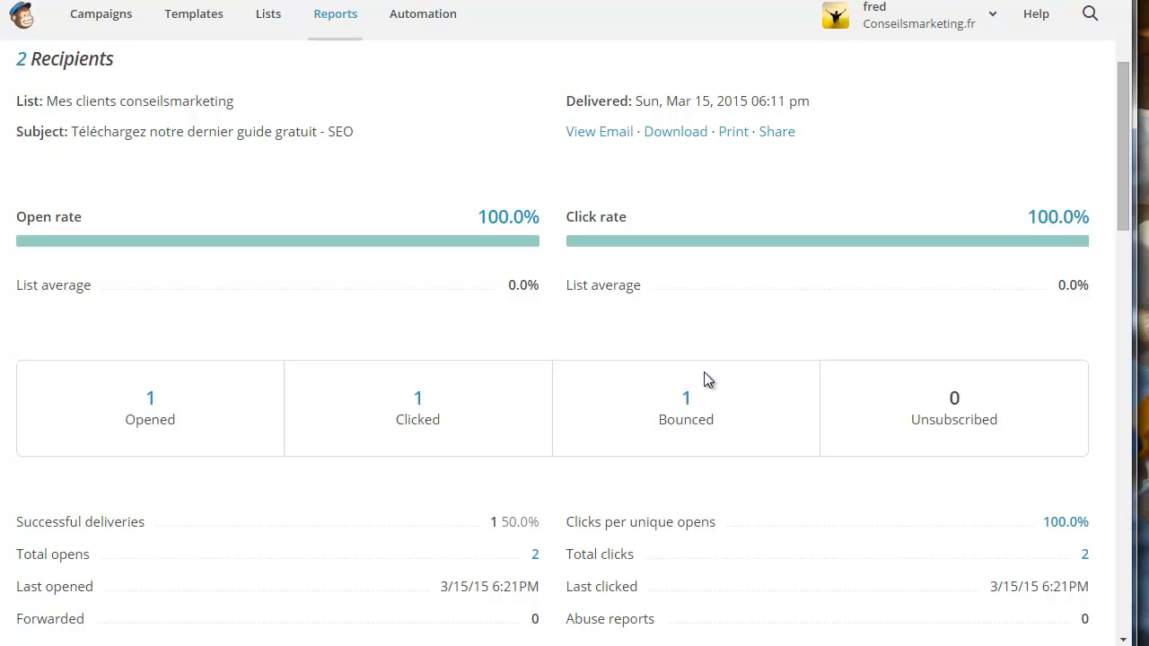
{"action": "scroll", "coordinate": [1121, 207], "scroll_direction": "down", "scroll_amount": 3}
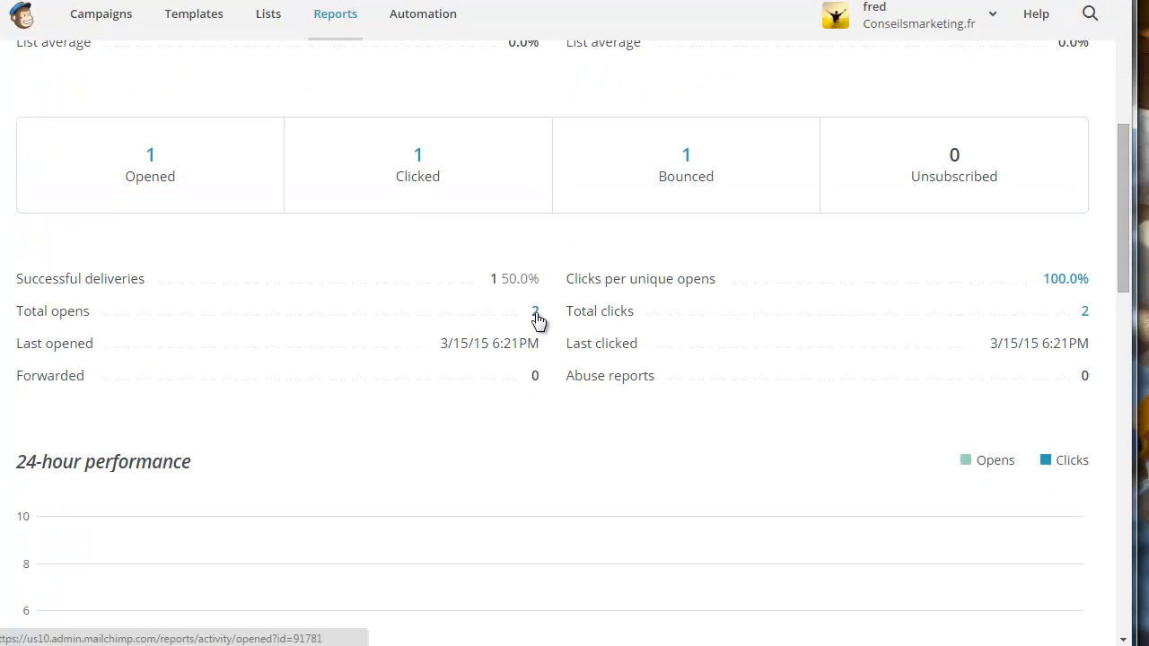
{"action": "scroll", "coordinate": [1125, 228], "scroll_direction": "up", "scroll_amount": 3}
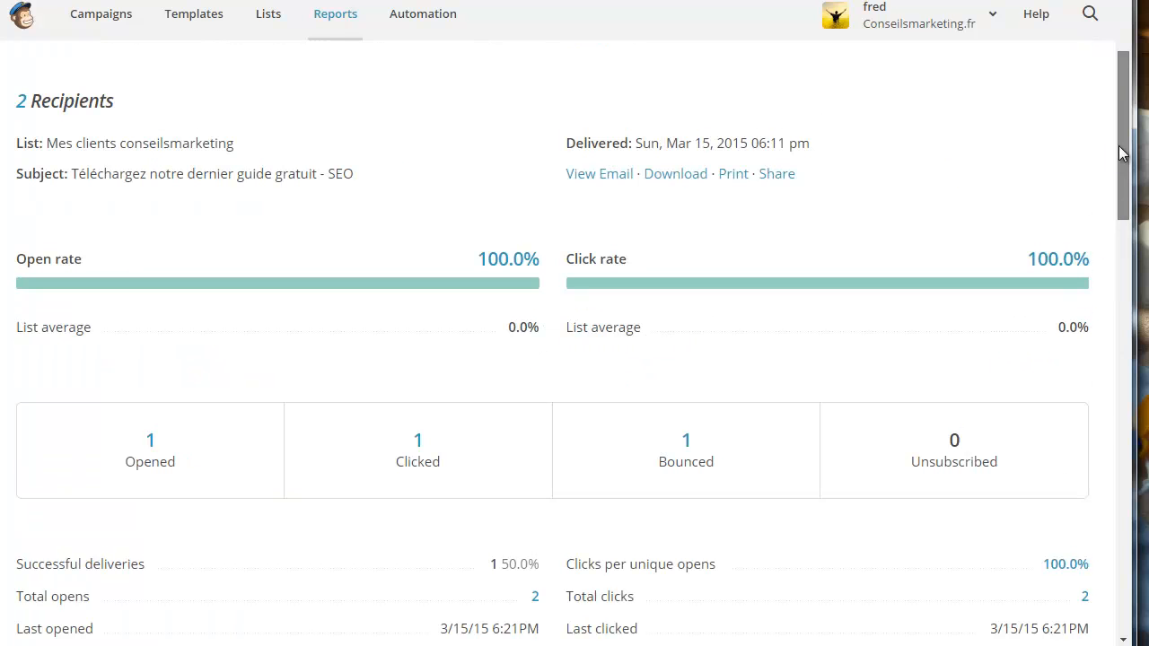
{"action": "left_click", "coordinate": [150, 453]}
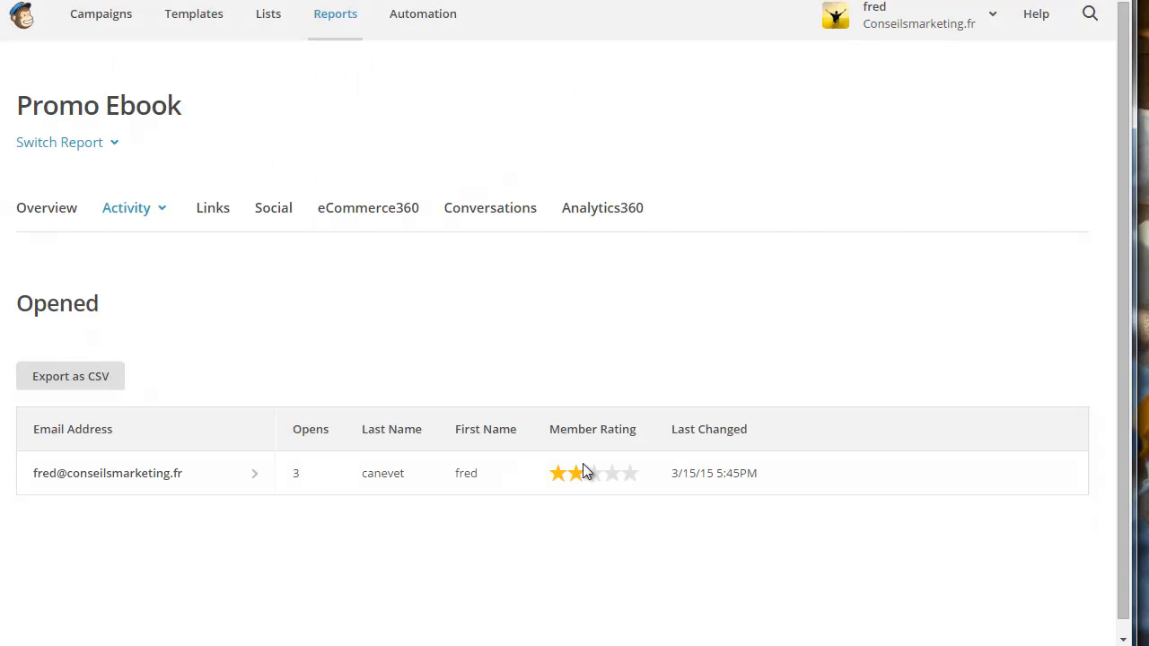
{"action": "left_click", "coordinate": [42, 469]}
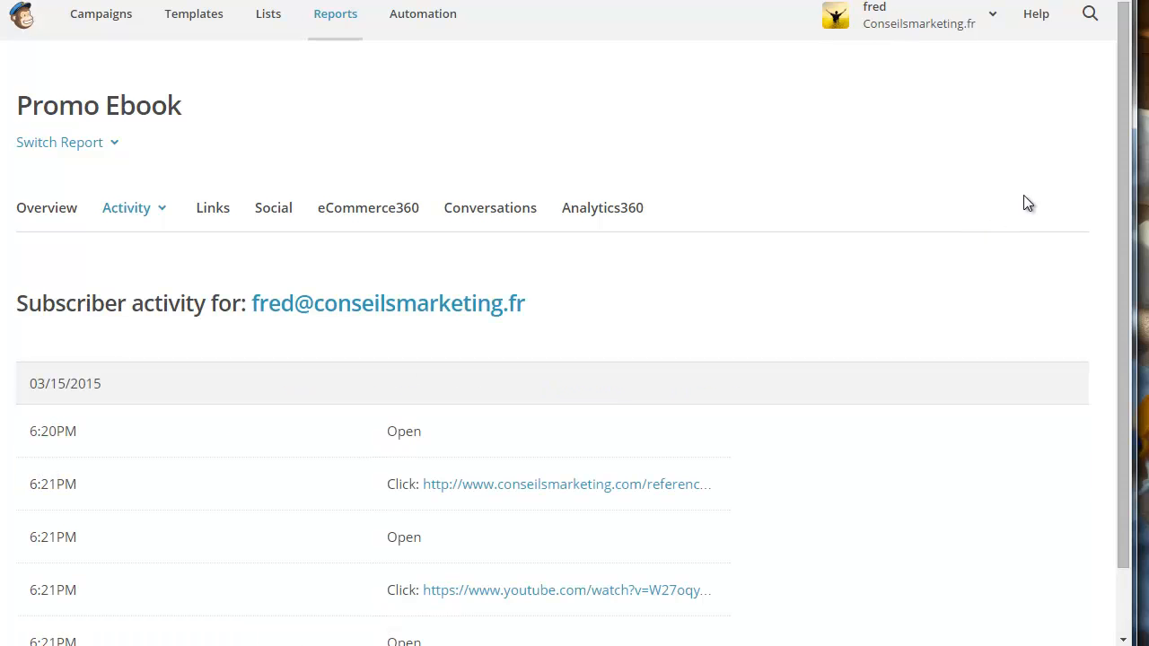
Show the Links report with click performance for each link
{"action": "scroll", "coordinate": [1121, 251], "scroll_direction": "down", "scroll_amount": 2}
{"action": "scroll", "coordinate": [1113, 251], "scroll_direction": "up", "scroll_amount": 1}
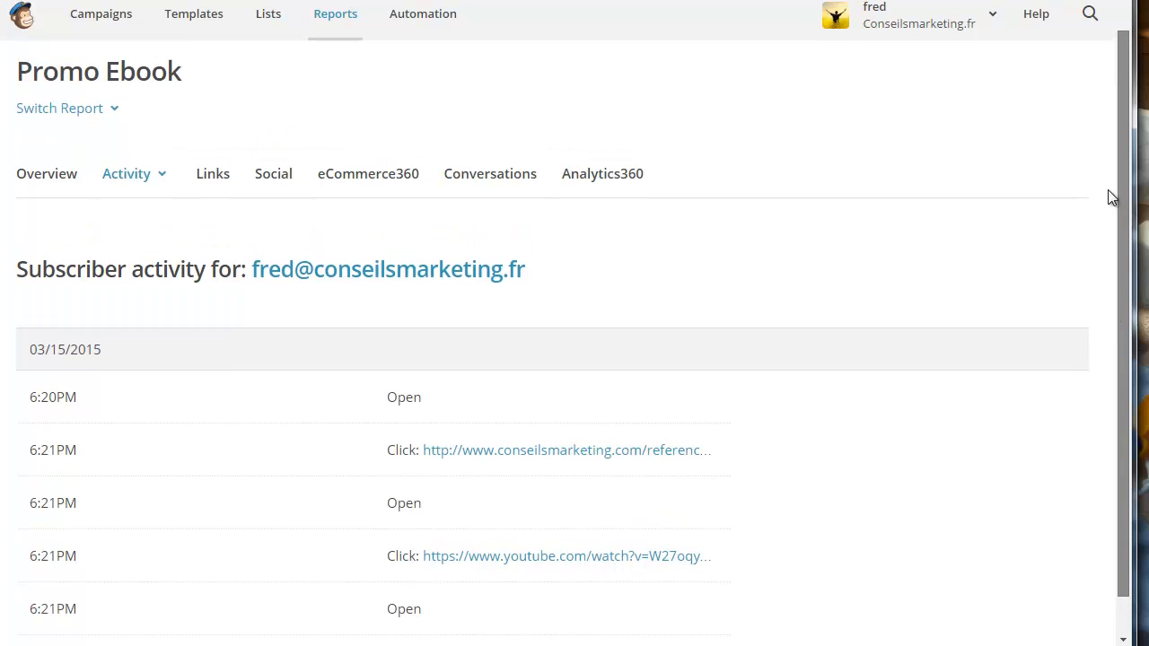
{"action": "left_click", "coordinate": [212, 174]}
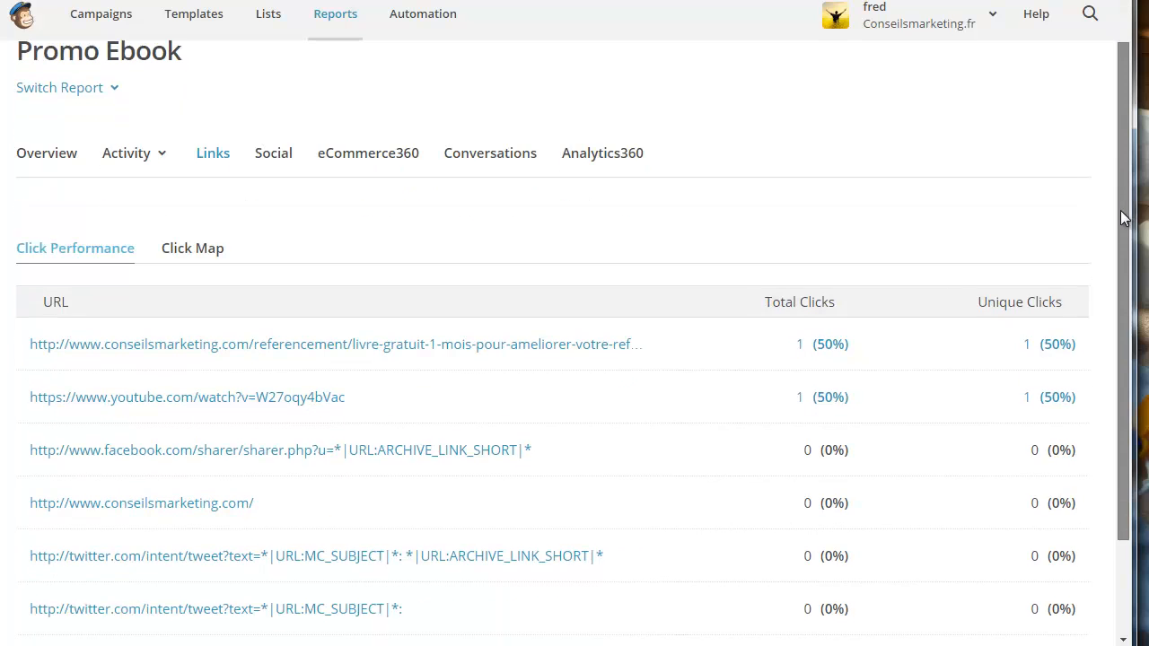
Review the Click Map across the whole email, then view the Social report
{"action": "scroll", "coordinate": [308, 333], "scroll_direction": "down", "scroll_amount": 1}
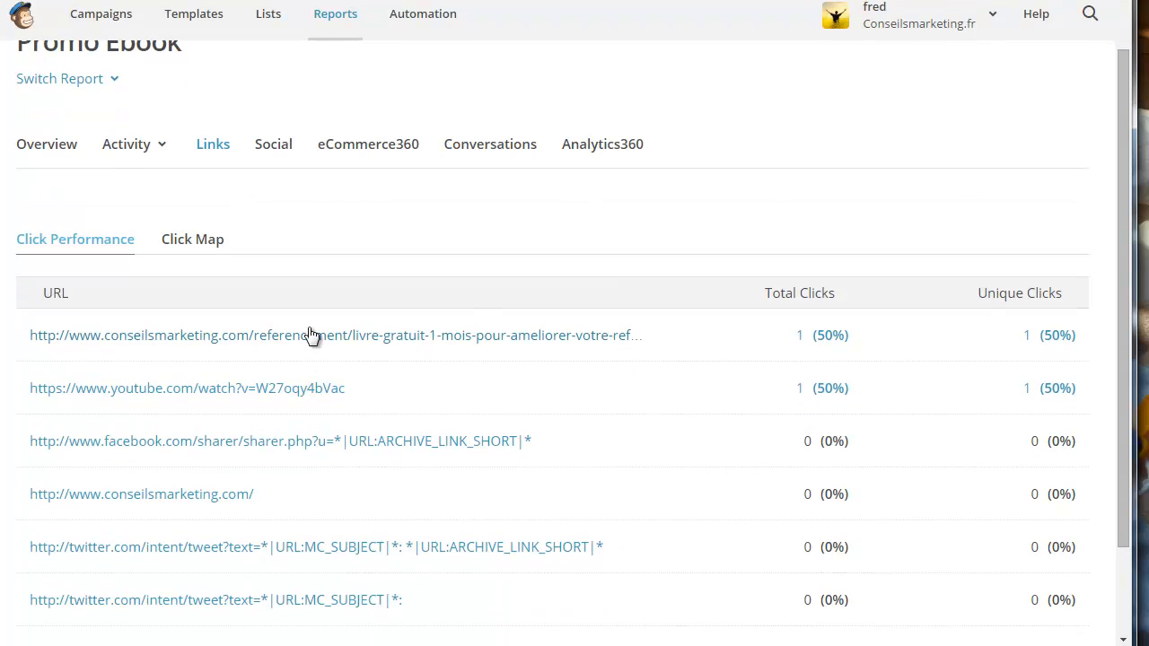
{"action": "left_click", "coordinate": [192, 241]}
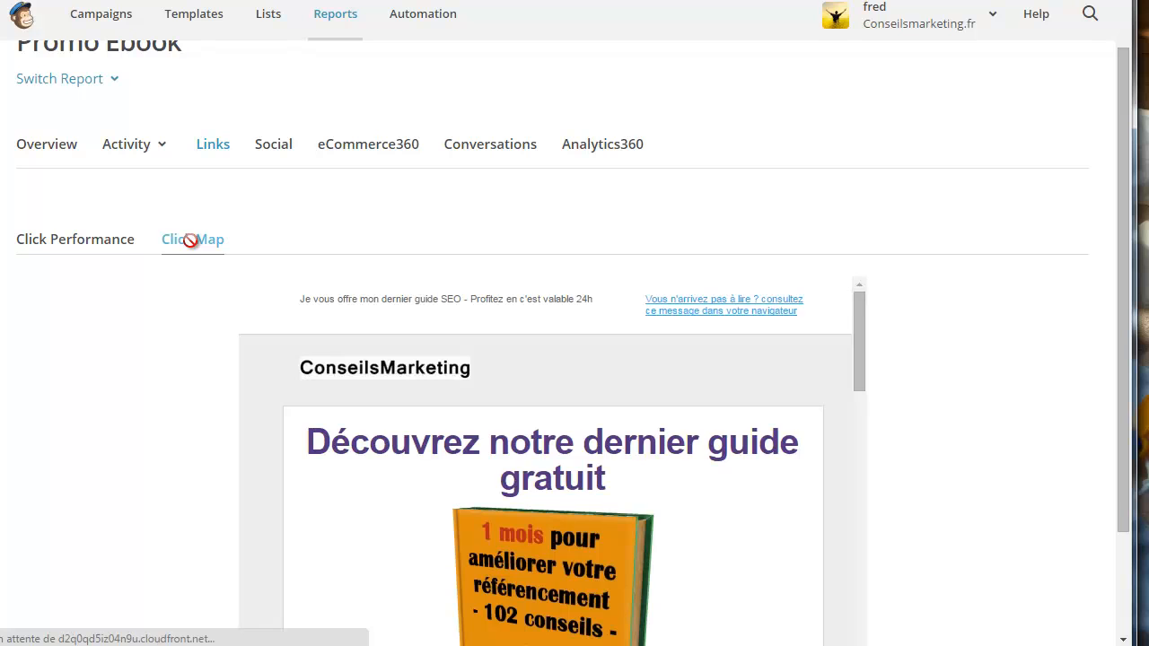
{"action": "left_click_drag", "start_coordinate": [862, 316], "coordinate": [857, 375]}
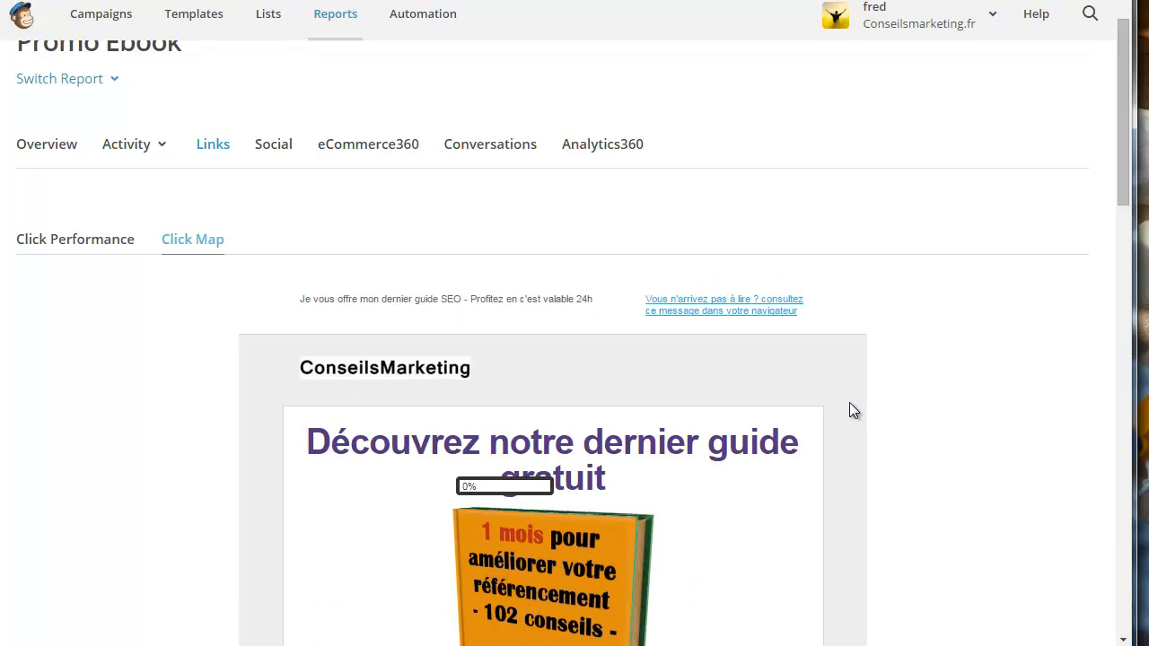
{"action": "left_click_drag", "start_coordinate": [1122, 155], "coordinate": [1047, 351]}
{"action": "scroll", "coordinate": [730, 411], "scroll_direction": "down", "scroll_amount": 1}
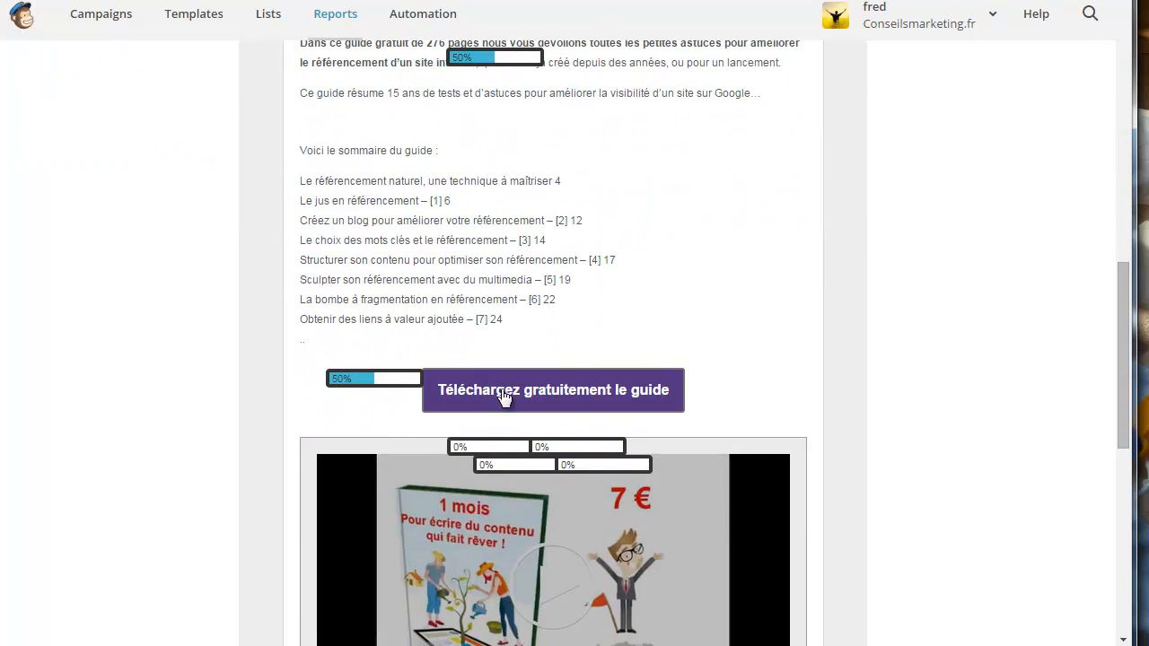
{"action": "left_click_drag", "start_coordinate": [1116, 329], "coordinate": [1093, 440]}
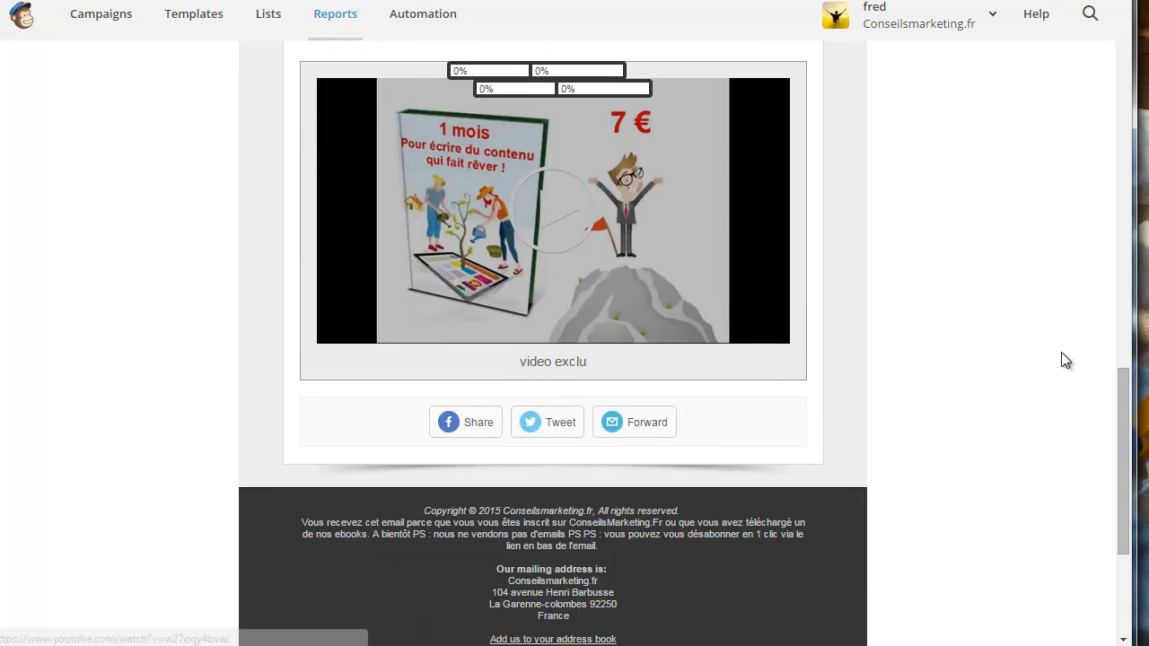
{"action": "scroll", "coordinate": [1127, 363], "scroll_direction": "down", "scroll_amount": 3}
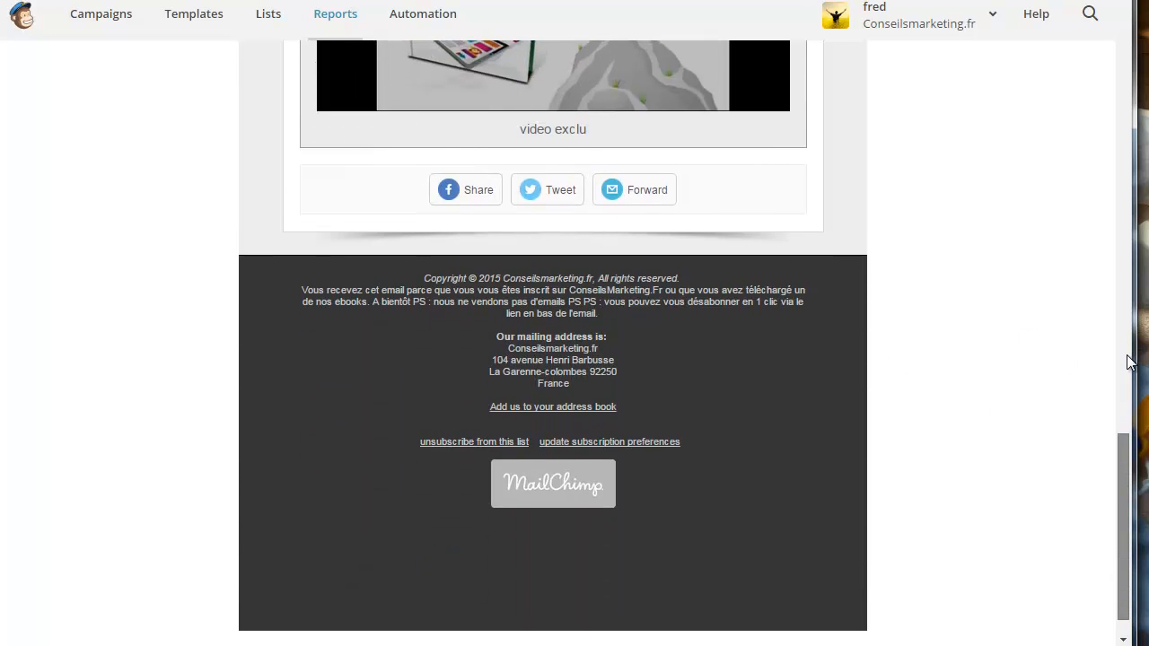
{"action": "scroll", "coordinate": [1130, 361], "scroll_direction": "up", "scroll_amount": 10}
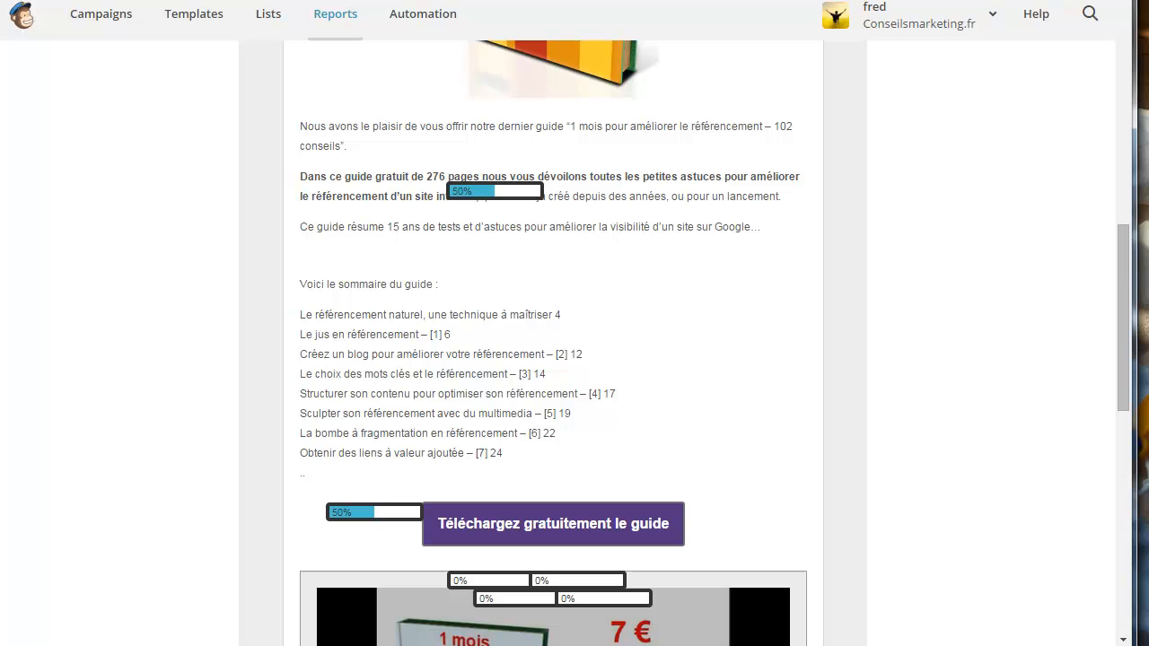
{"action": "left_click_drag", "start_coordinate": [1121, 250], "coordinate": [1121, 38]}
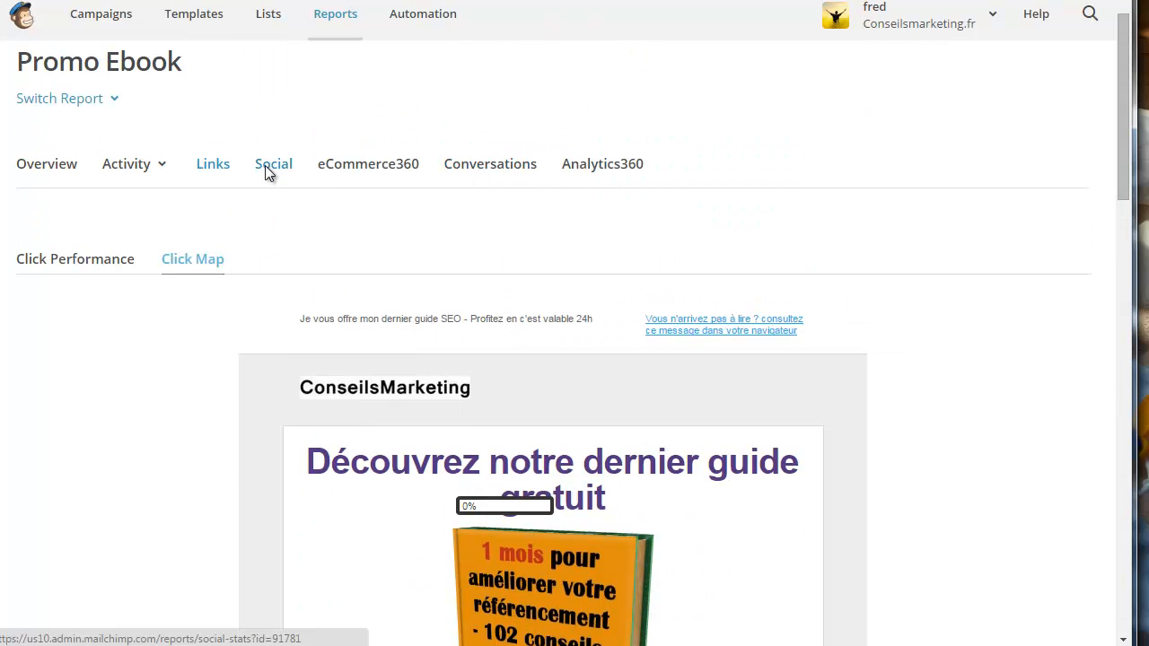
{"action": "left_click", "coordinate": [268, 170]}
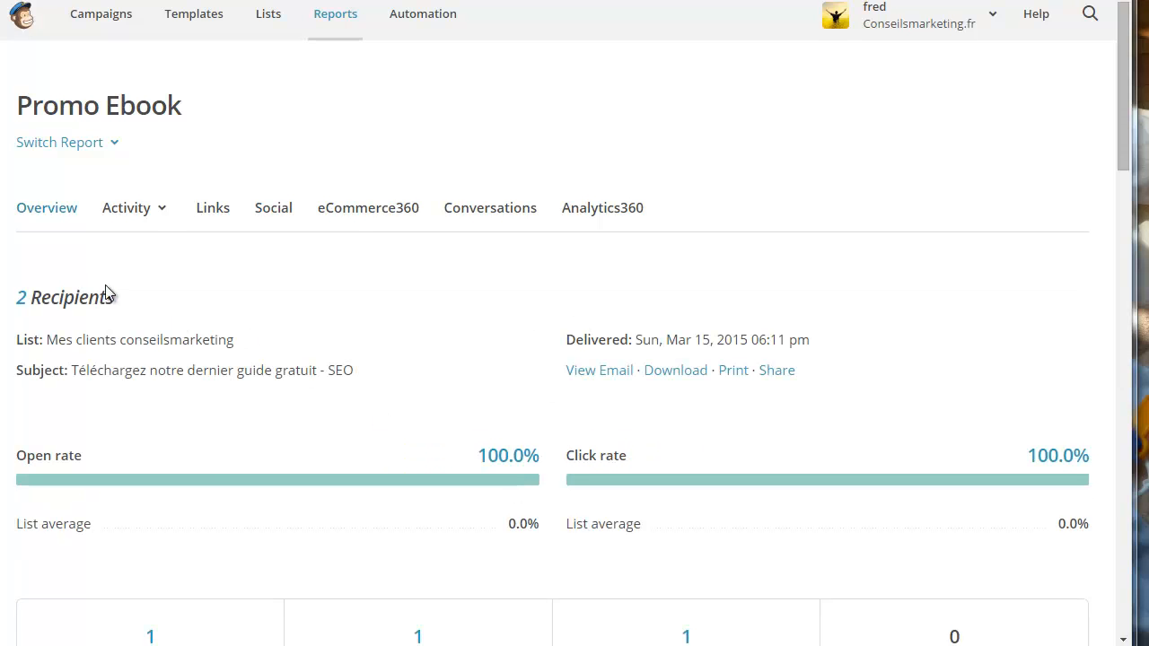
{"action": "left_click", "coordinate": [160, 214]}
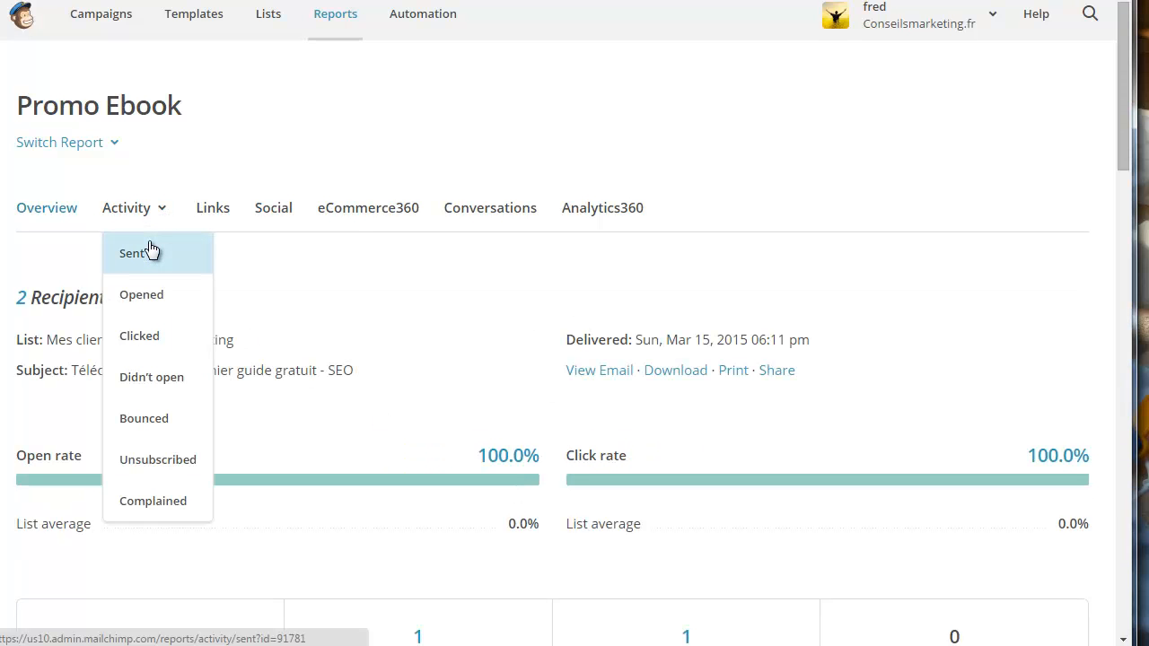
{"action": "left_click", "coordinate": [149, 428]}
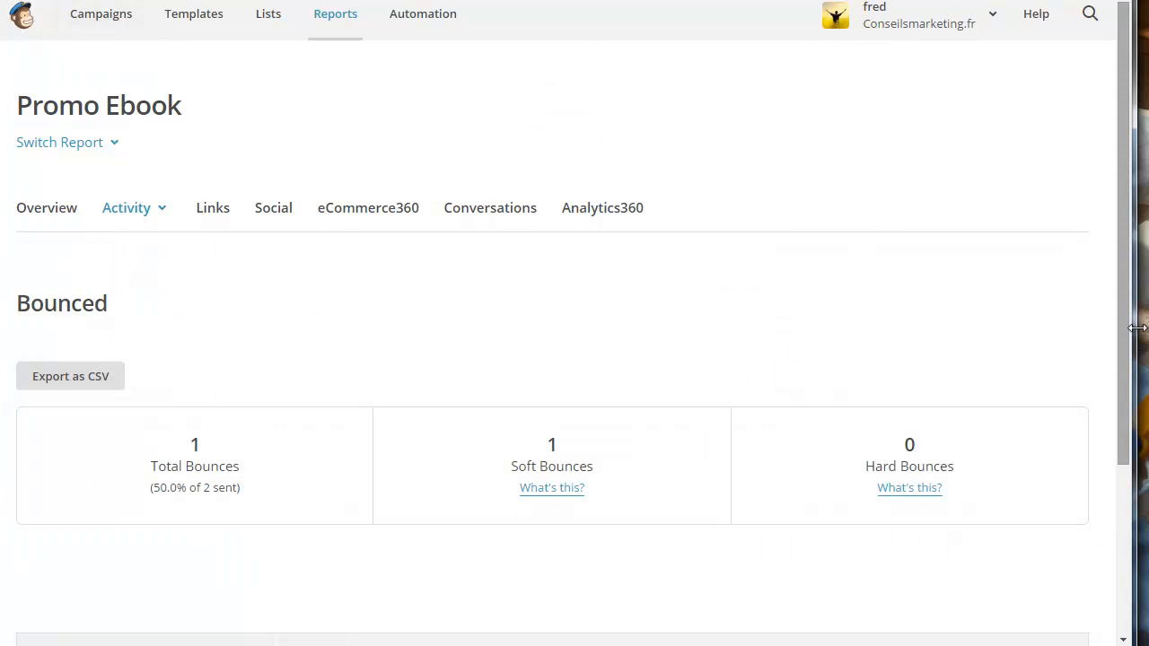
{"action": "left_click_drag", "start_coordinate": [1119, 281], "coordinate": [1122, 385]}
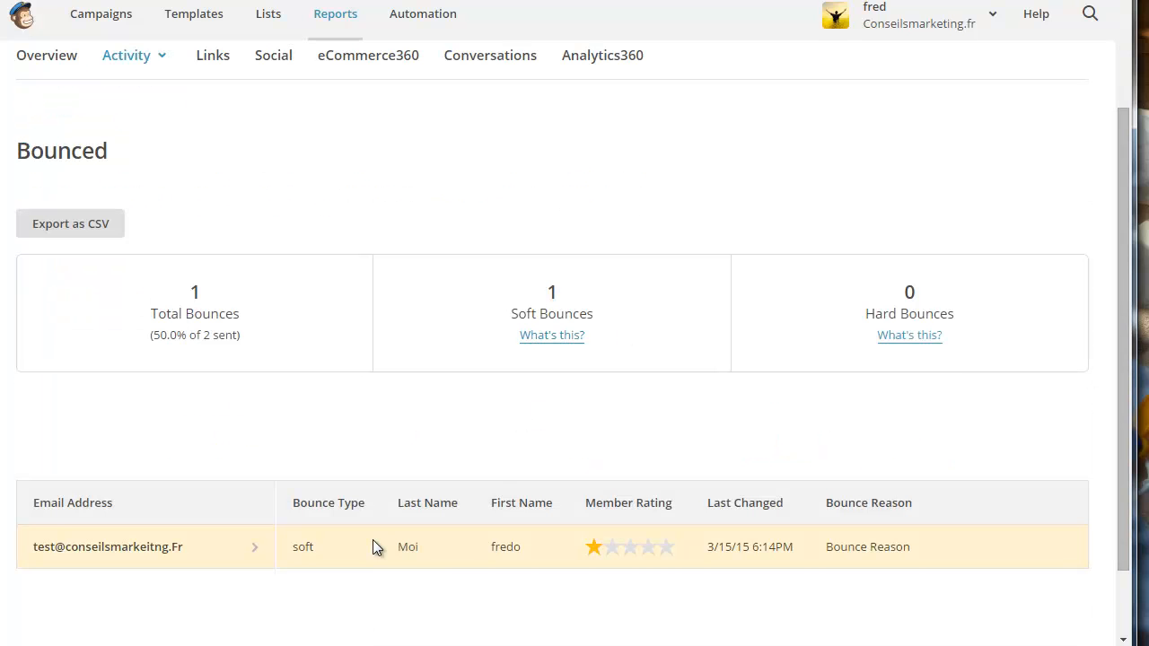
{"action": "left_click", "coordinate": [859, 548]}
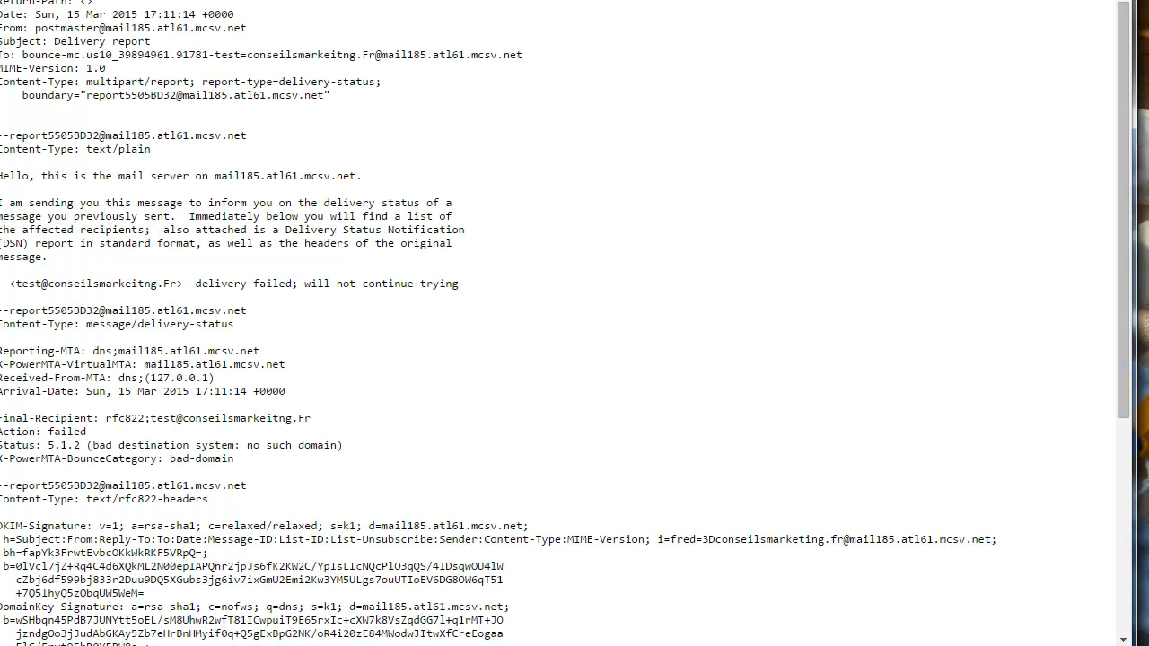
{"action": "key", "text": "ctrl+w"}
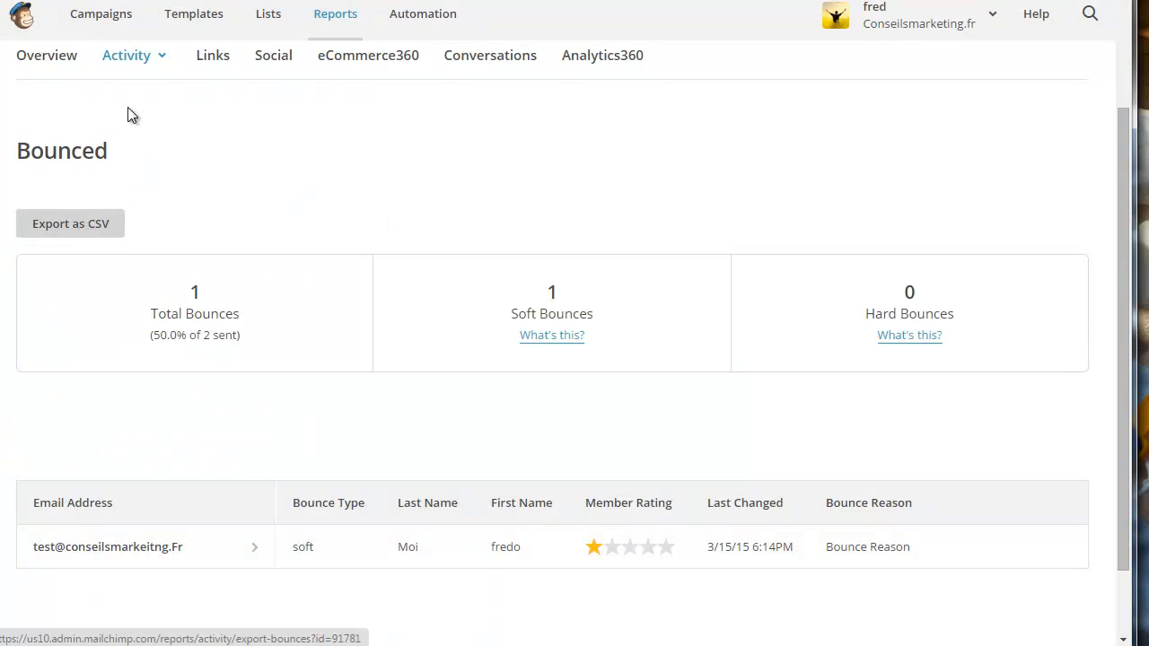
{"action": "left_click", "coordinate": [158, 70]}
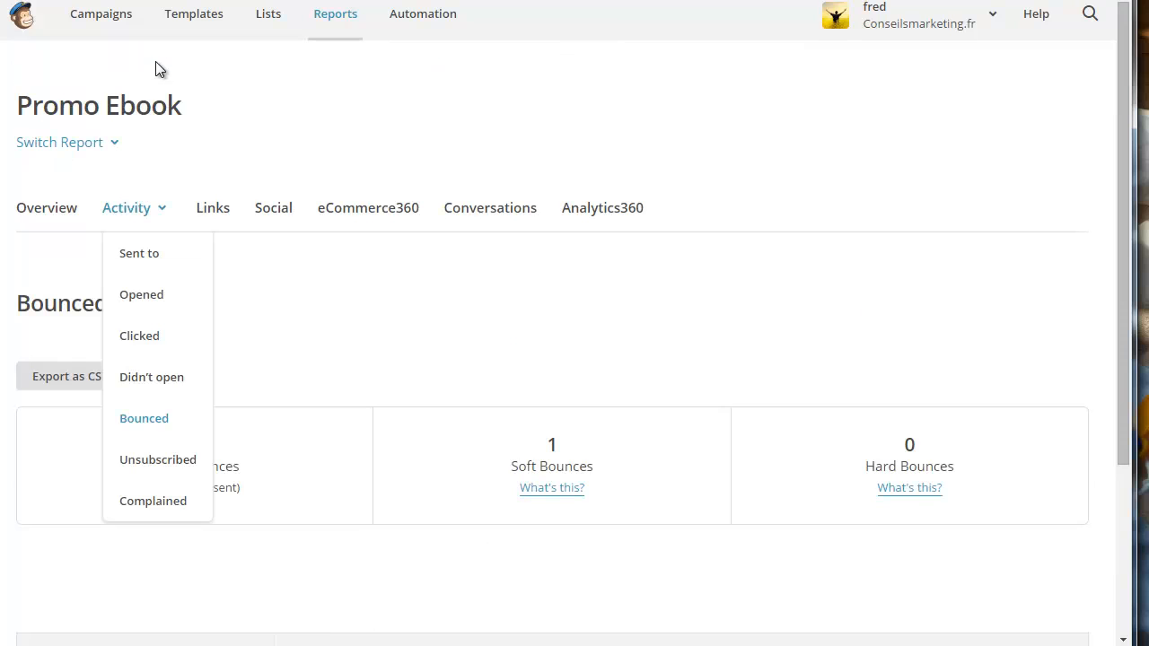
{"action": "left_click", "coordinate": [45, 218]}
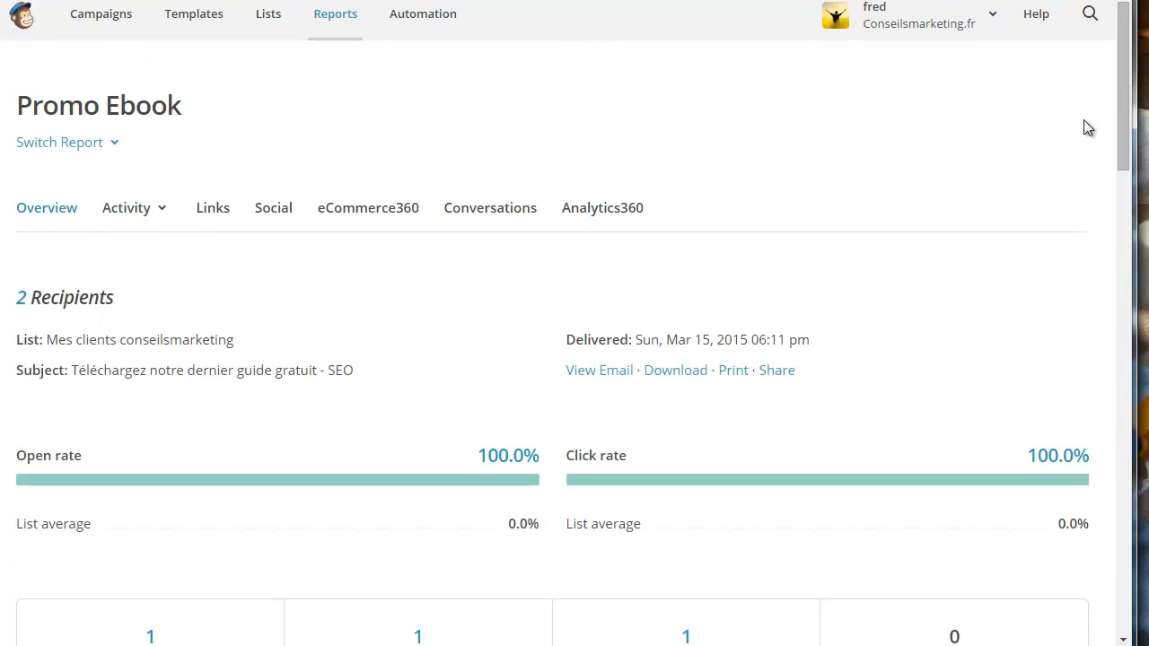
{"action": "scroll", "coordinate": [1128, 126], "scroll_direction": "down", "scroll_amount": 9}
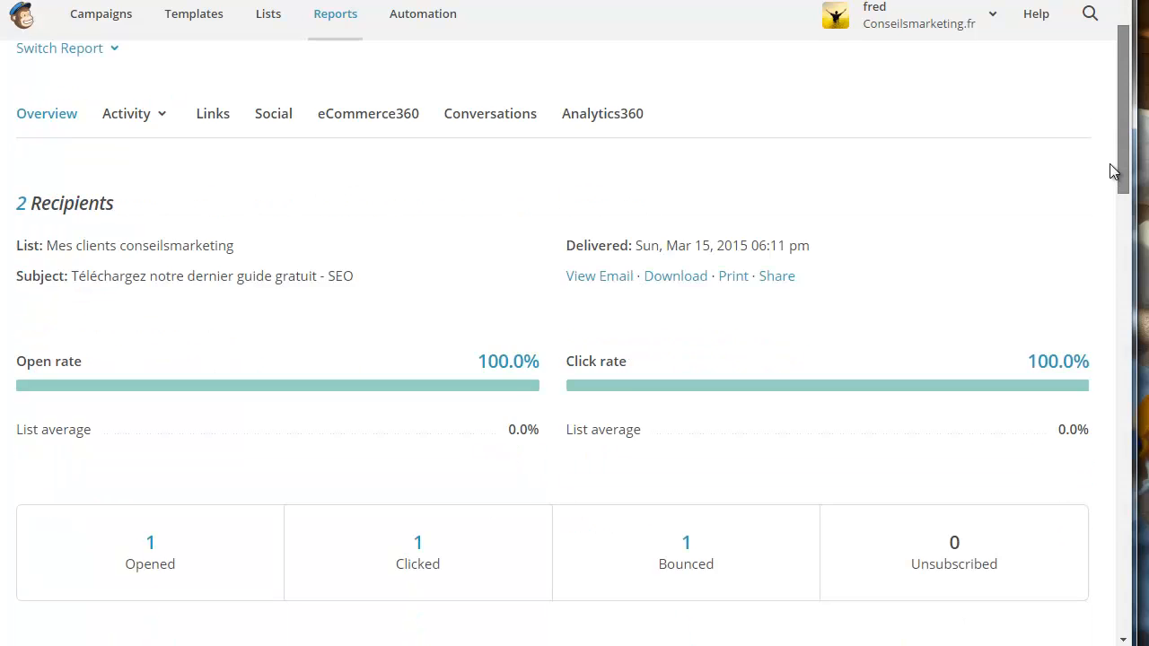
{"action": "scroll", "coordinate": [1069, 387], "scroll_direction": "down", "scroll_amount": 4}
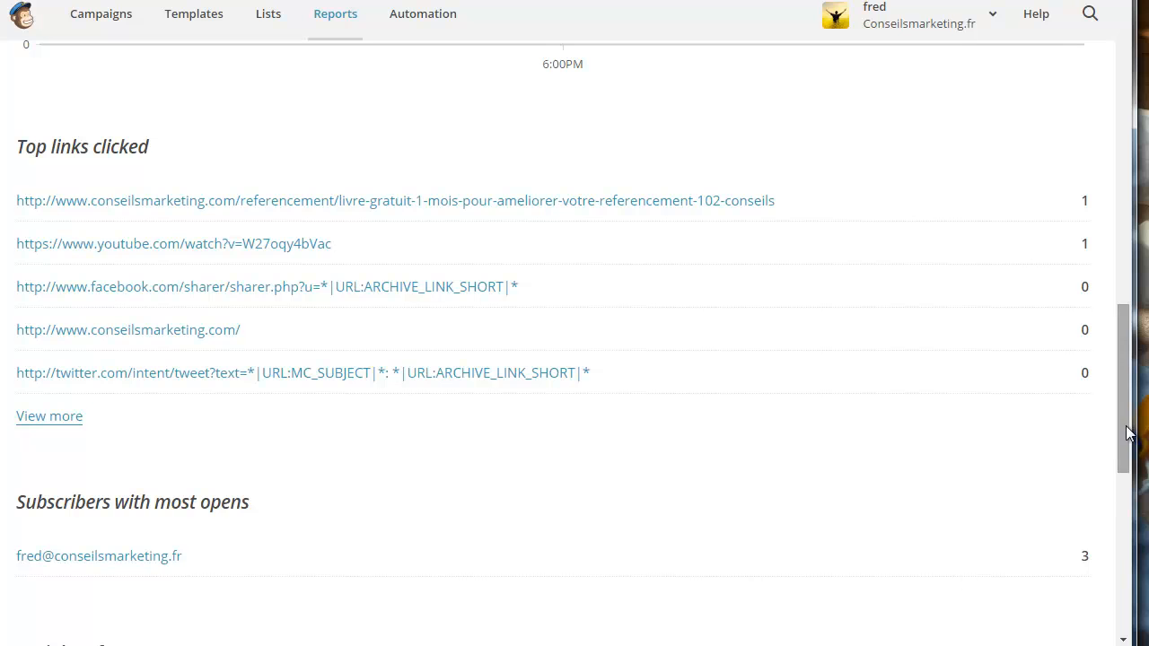
{"action": "scroll", "coordinate": [1113, 503], "scroll_direction": "down", "scroll_amount": 3}
{"action": "left_click_drag", "start_coordinate": [1112, 510], "coordinate": [1111, 602]}
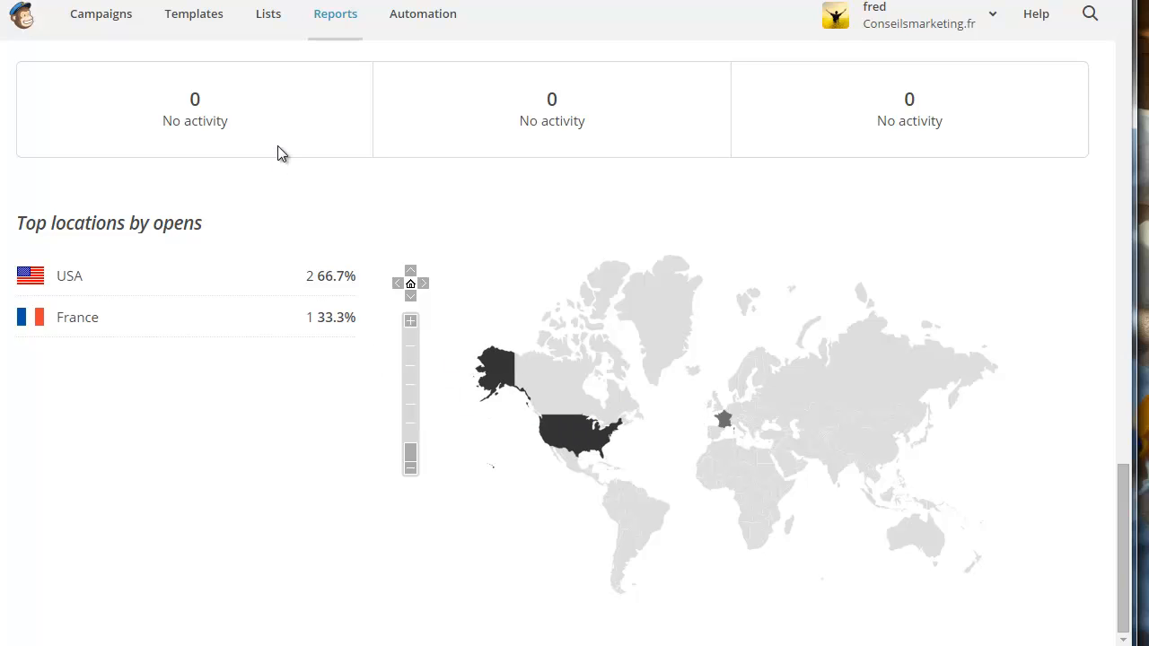
{"action": "left_click", "coordinate": [724, 424]}
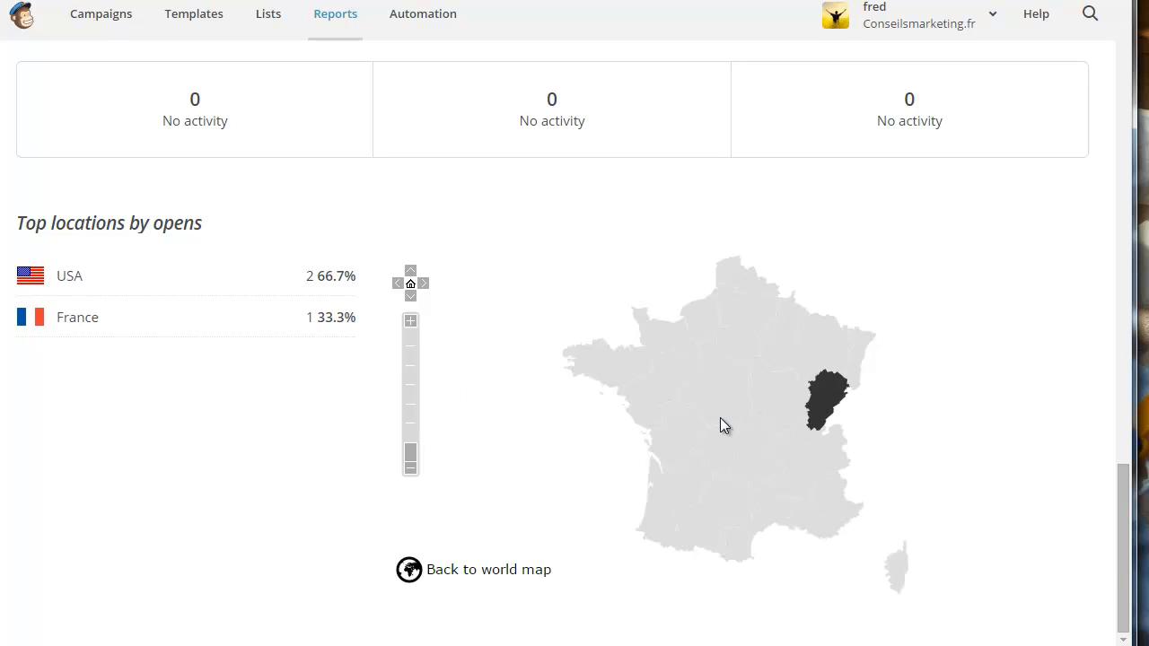
{"action": "mouse_move", "coordinate": [826, 404]}
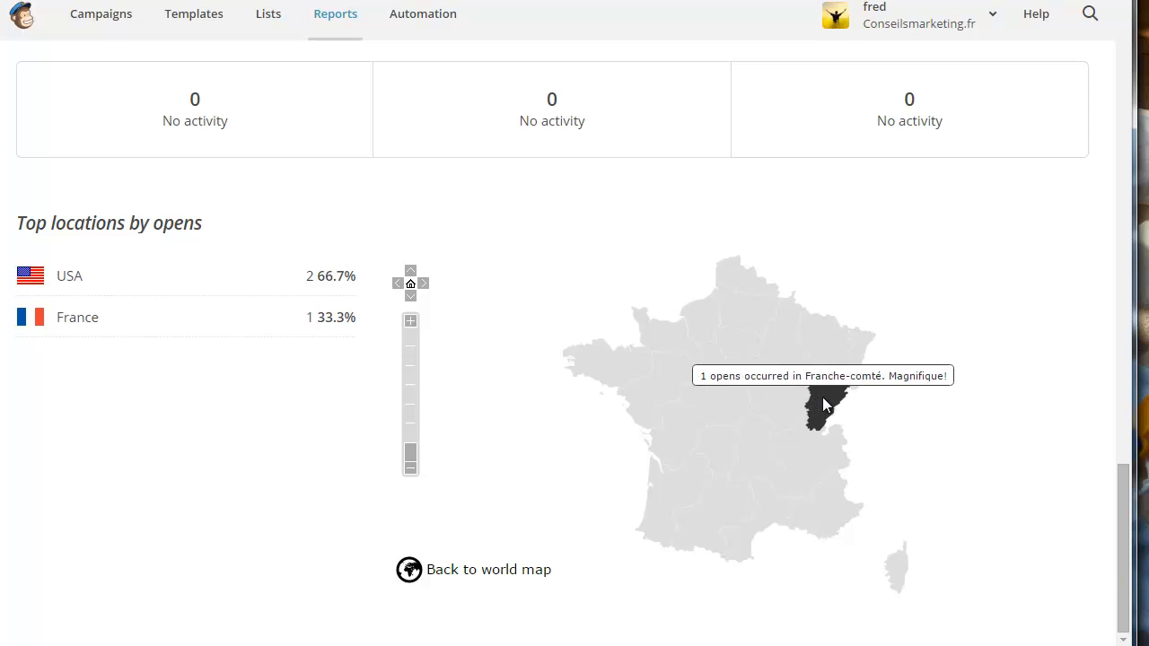
{"action": "left_click", "coordinate": [505, 571]}
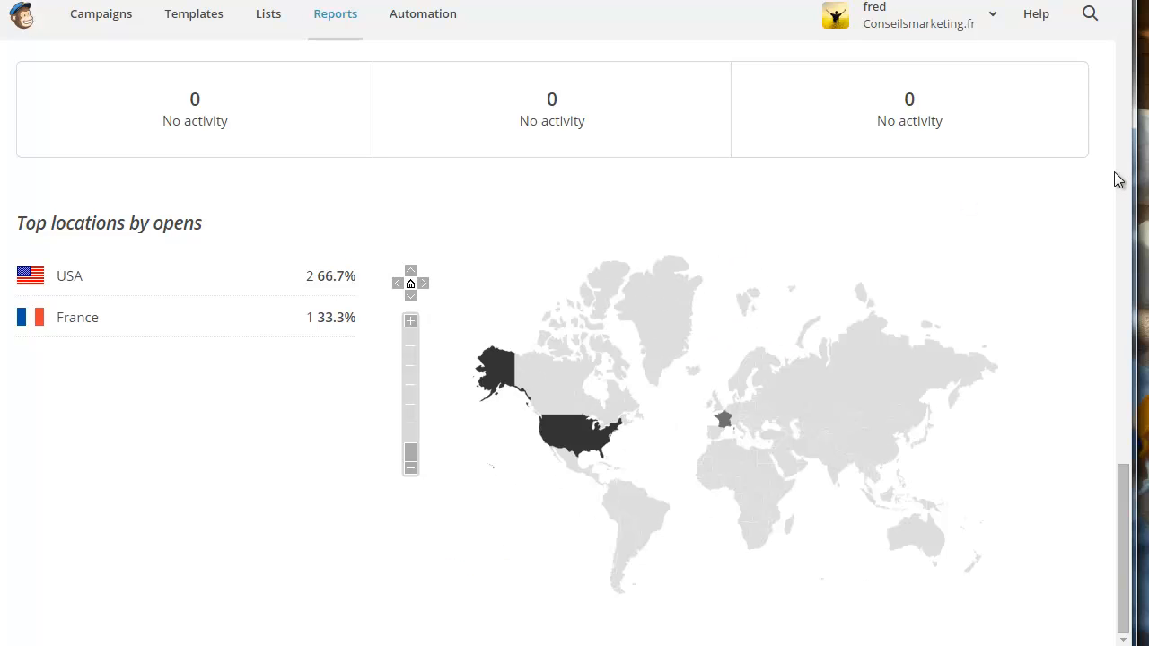
{"action": "left_click_drag", "start_coordinate": [1122, 476], "coordinate": [1130, 112]}
{"action": "left_click_drag", "start_coordinate": [1128, 159], "coordinate": [1126, 73]}
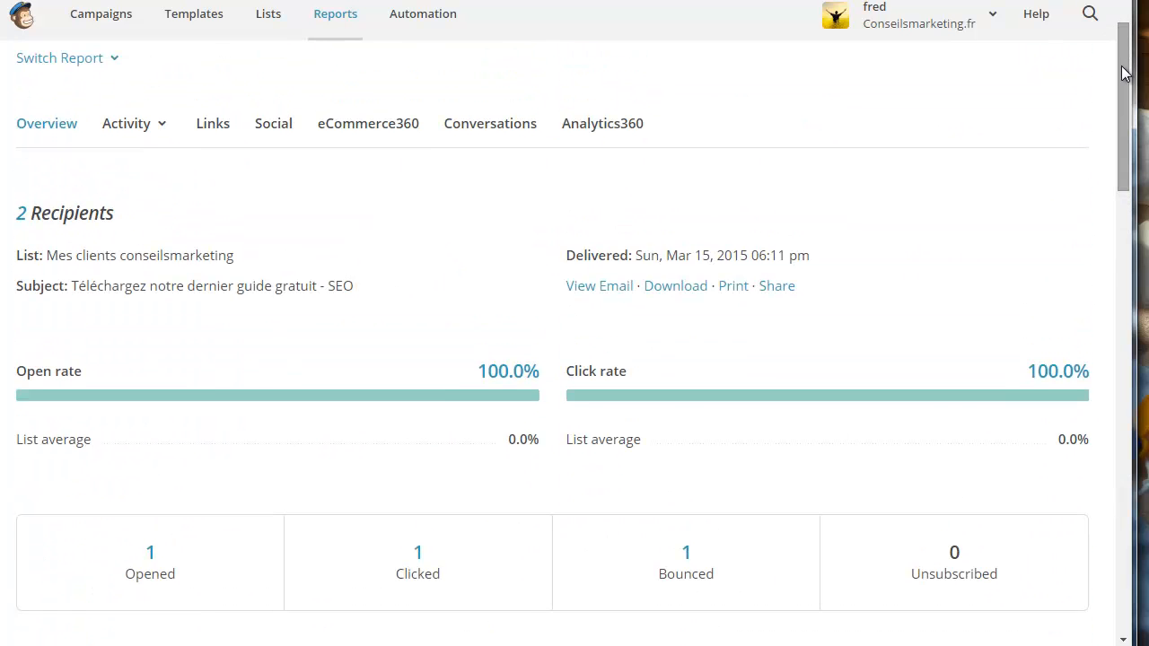